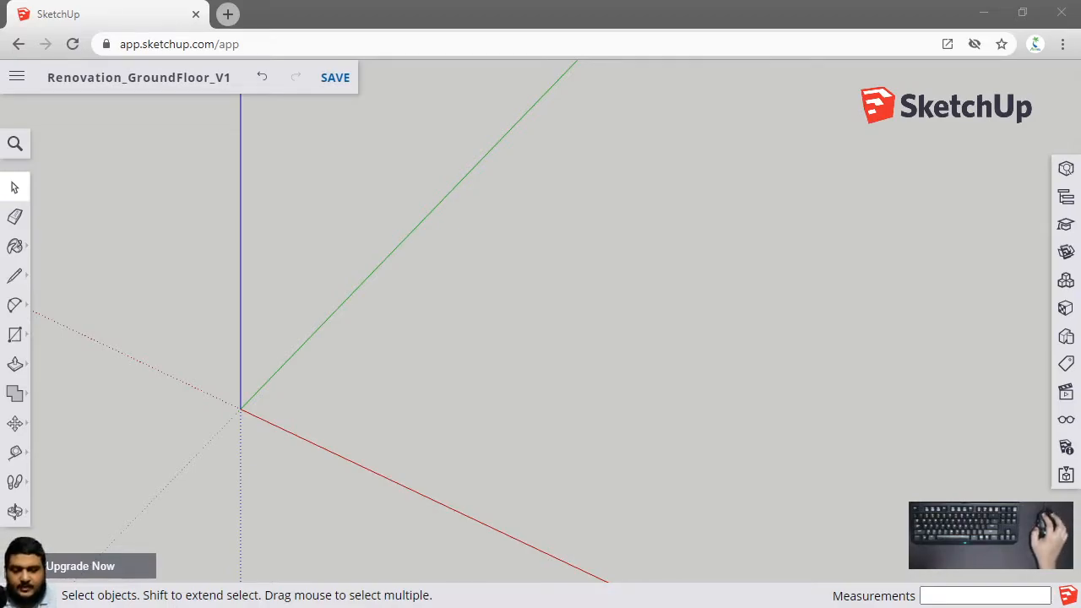
left_click(450, 372)
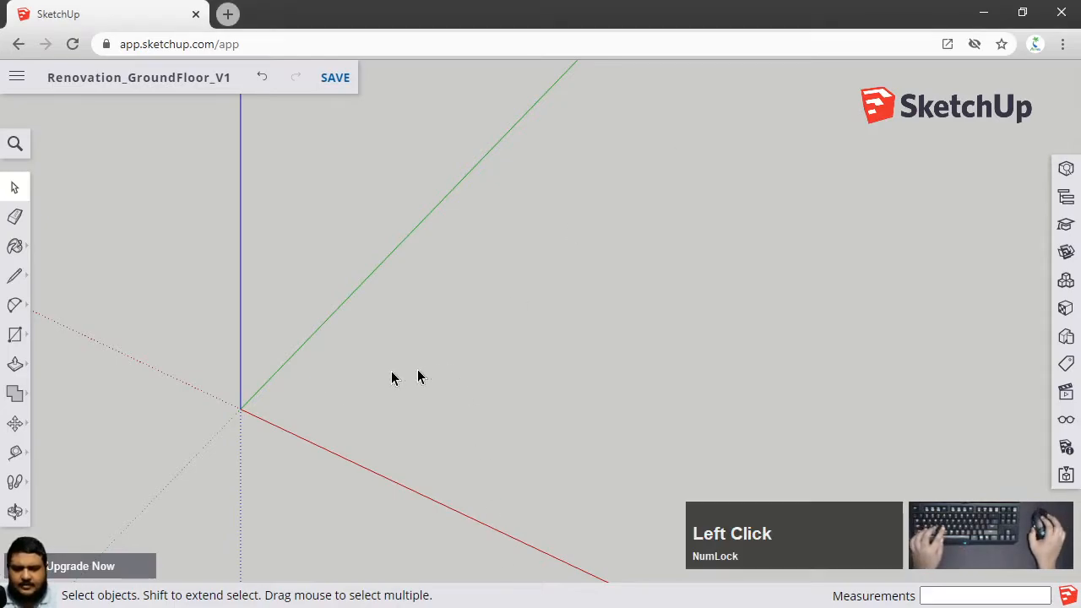
scroll(242, 375, "up", 2)
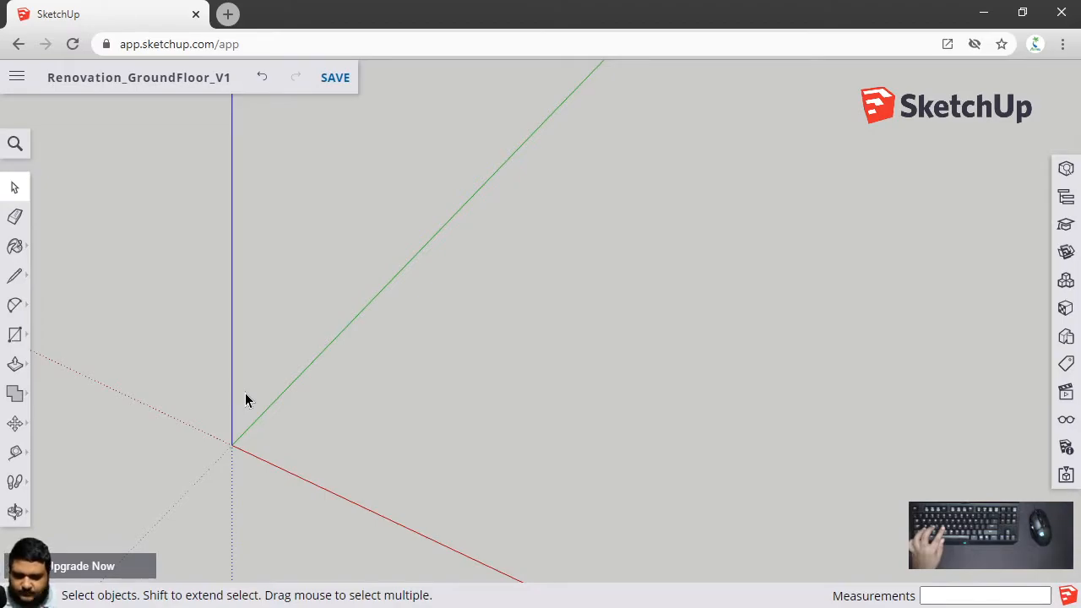
middle_click_drag(245, 393, 886, 369)
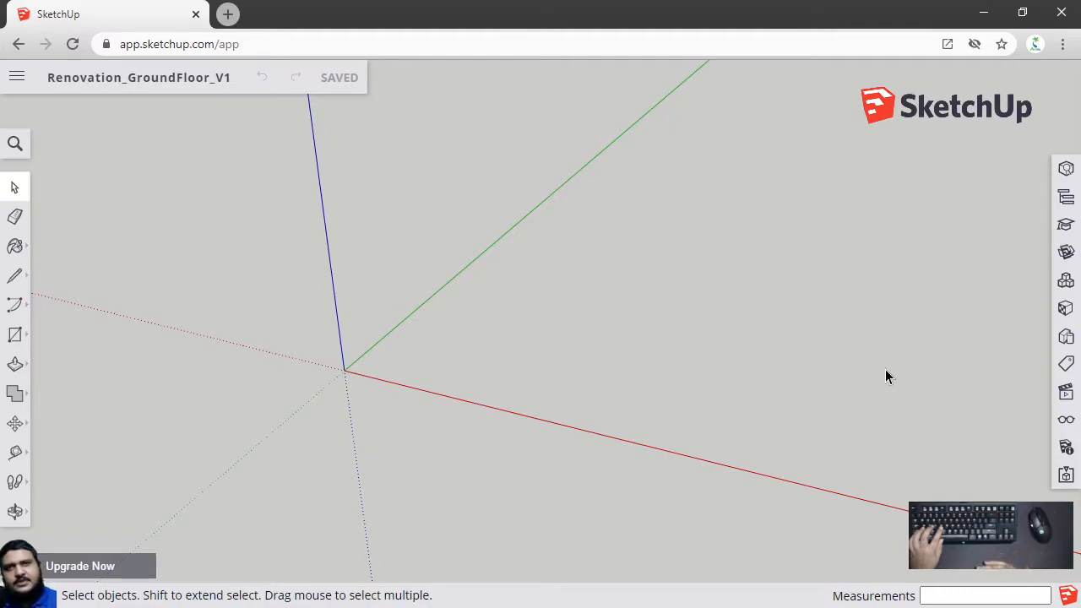
middle_click_drag(973, 369, 765, 438, "shift")
middle_click_drag(657, 429, 613, 418)
scroll(546, 381, "down", 2)
middle_click_drag(546, 381, 521, 376)
middle_click_drag(716, 439, 310, 247, "shift")
middle_click_drag(614, 340, 526, 267, "shift")
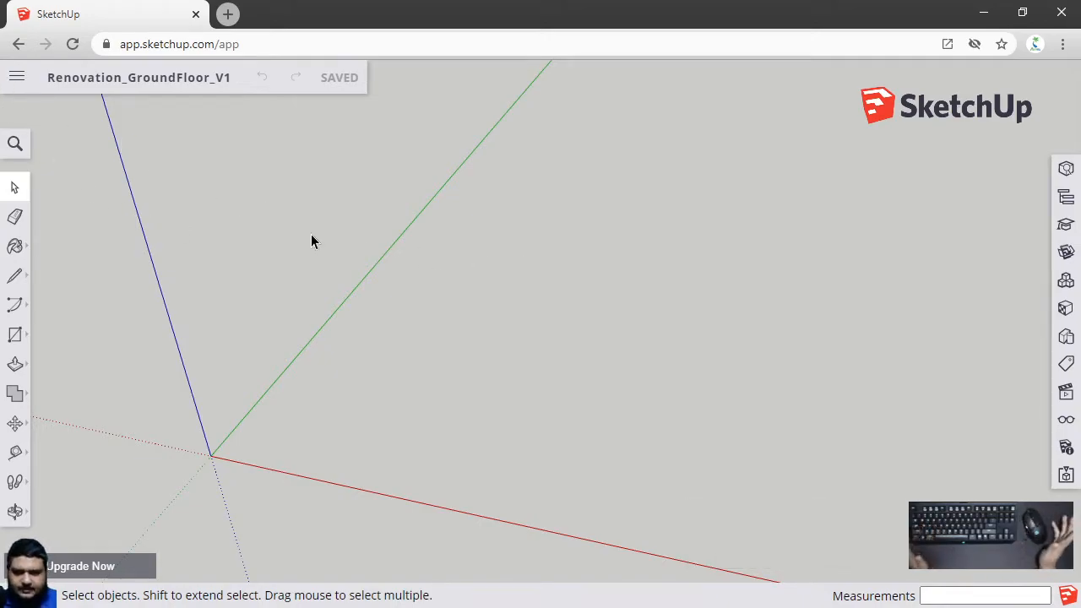
Open the Insert File dialog and drop in 01_groundFloor_FINAL.png from the ATOLL_IT_VideoLessons folder
left_click(20, 78)
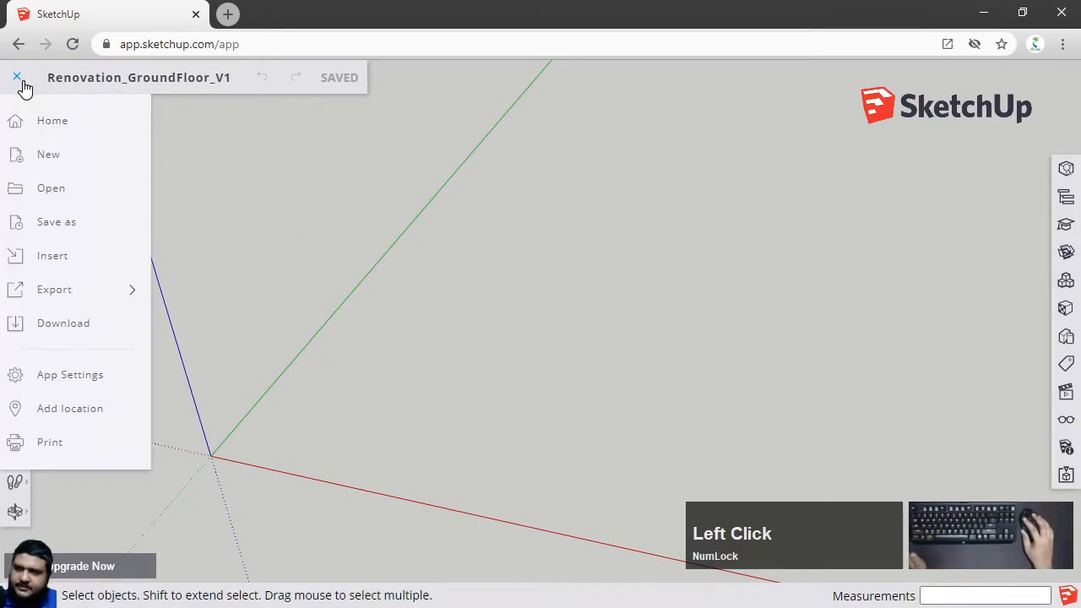
left_click(17, 80)
left_click(9, 80)
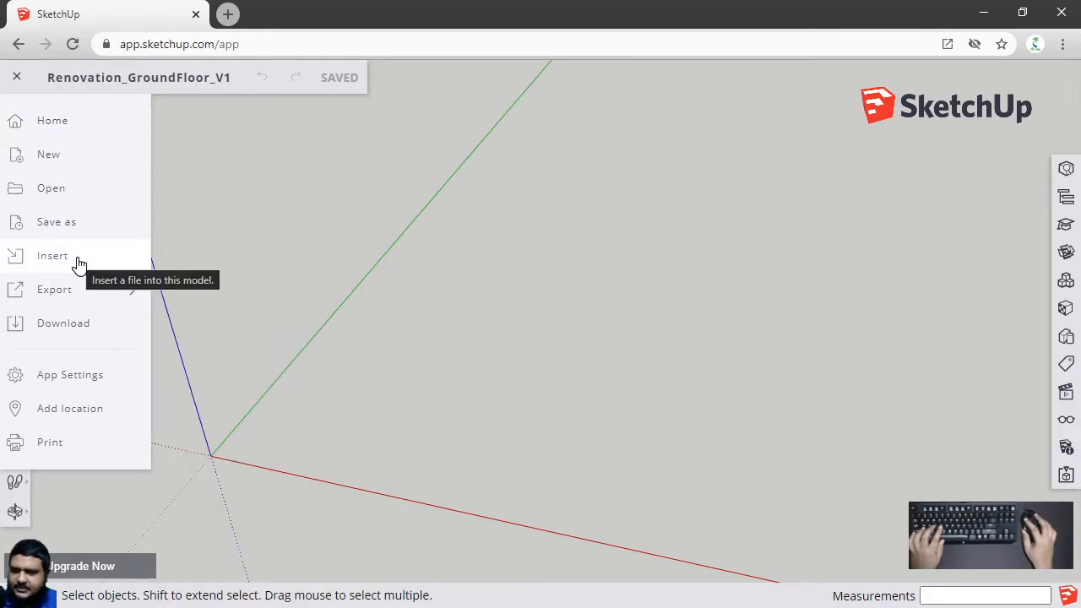
left_click(77, 265)
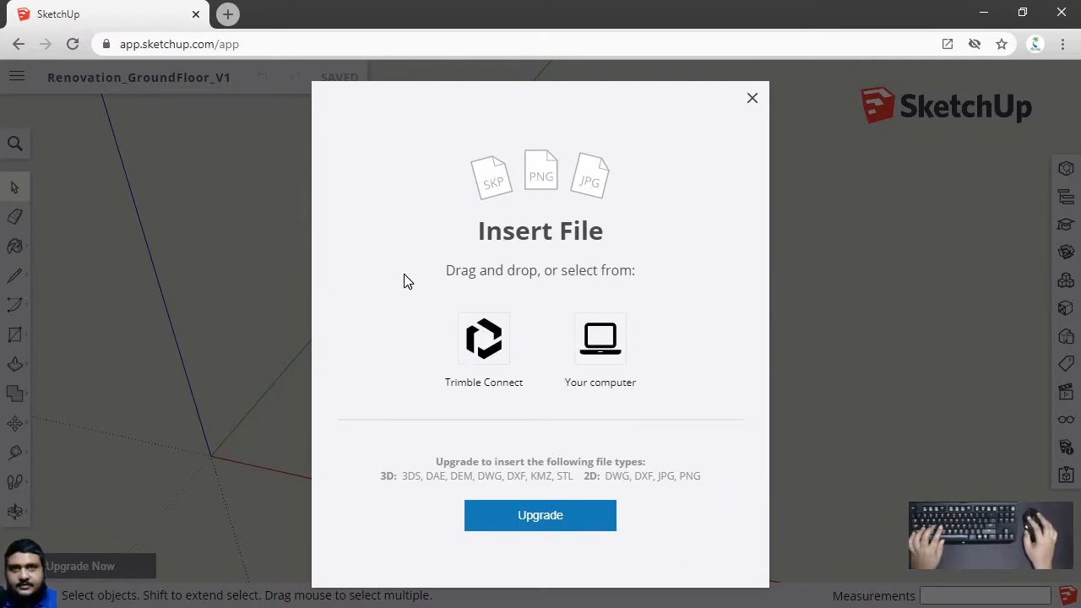
left_click_drag(663, 0, 783, 89)
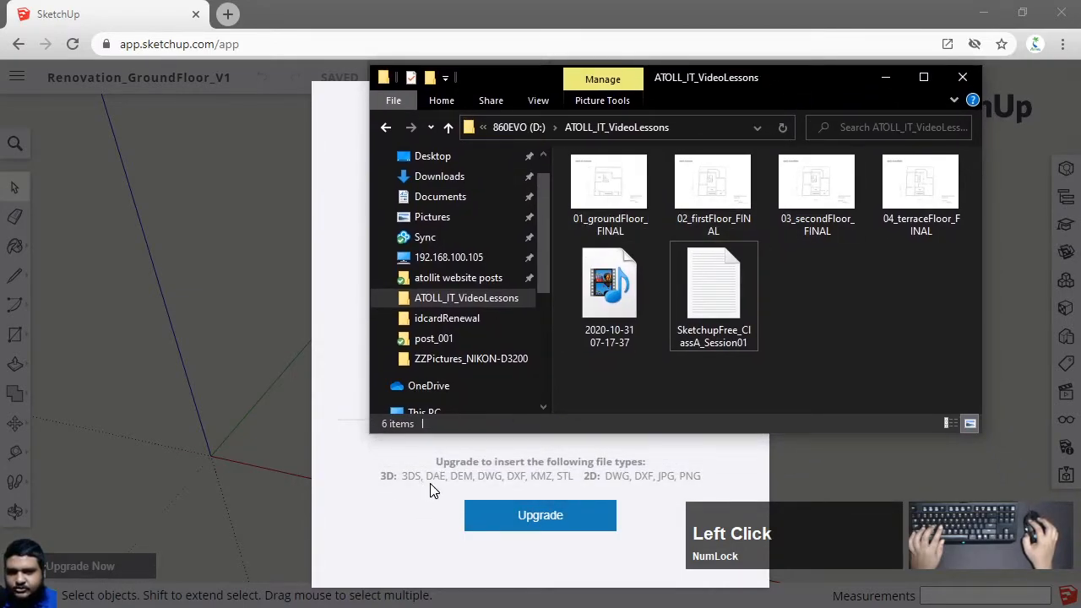
mouse_move(606, 195)
left_mouse_down()
mouse_move(386, 278)
mouse_move(338, 333)
left_mouse_up()
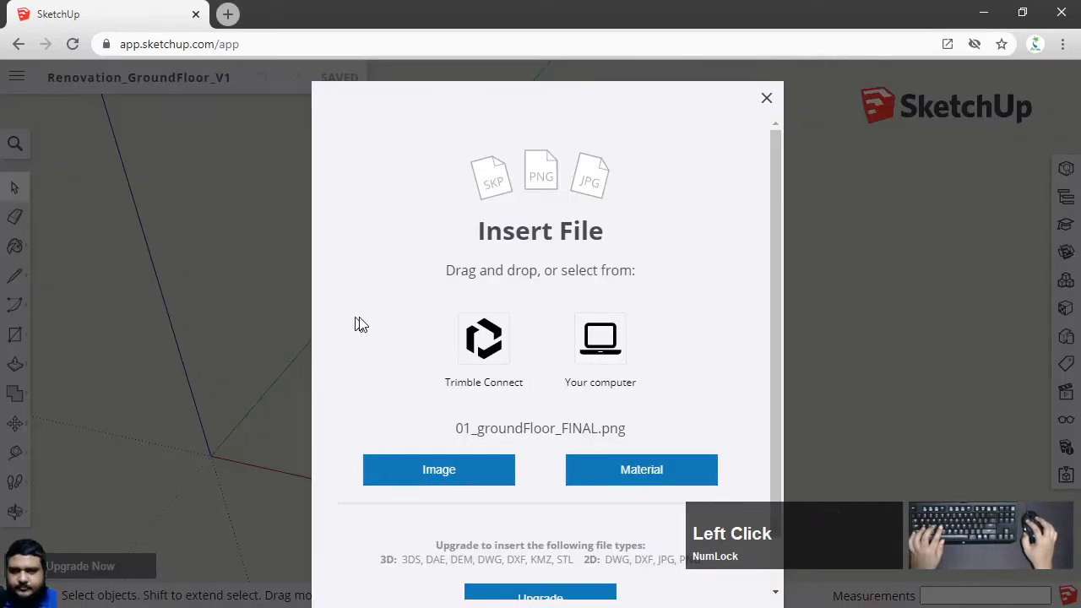
key("alt+Tab")
left_click_drag(737, 83, 591, 0)
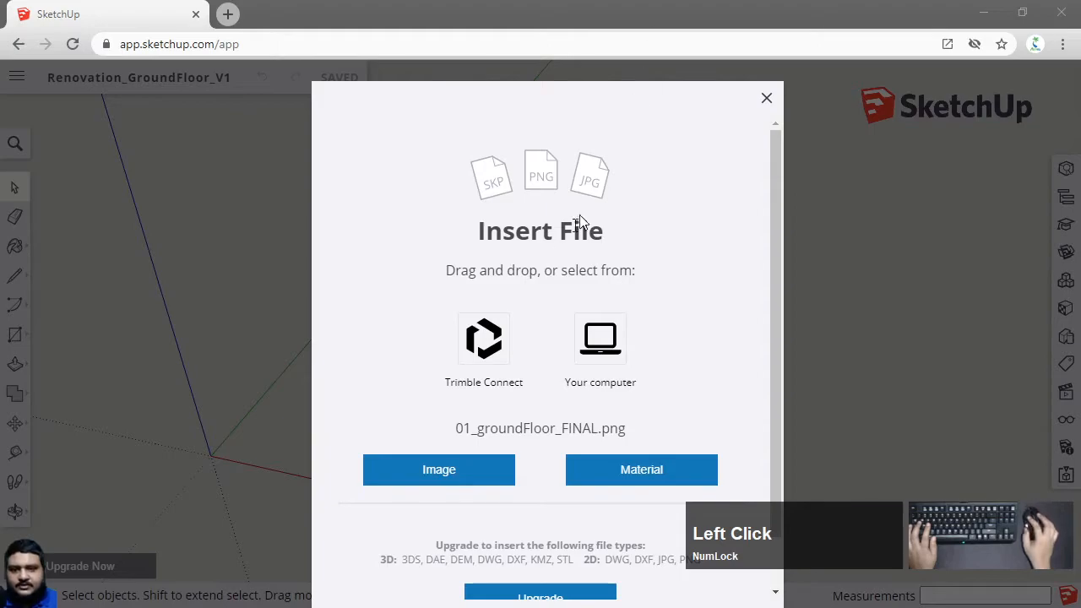
Choose to insert 01_groundFloor_FINAL.png as an image
left_click(361, 330)
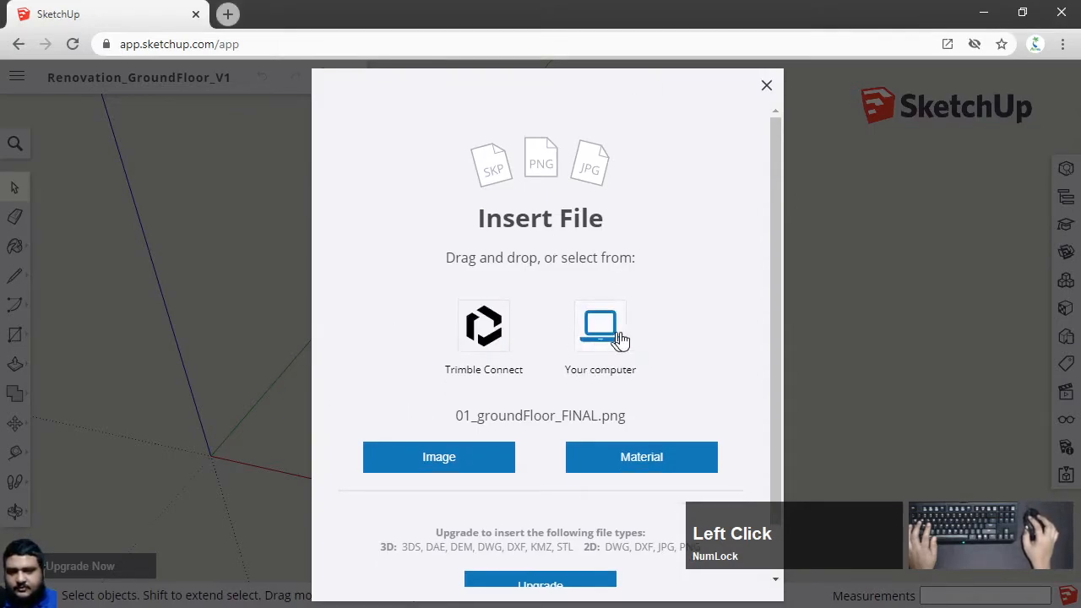
scroll(603, 344, "down", 2)
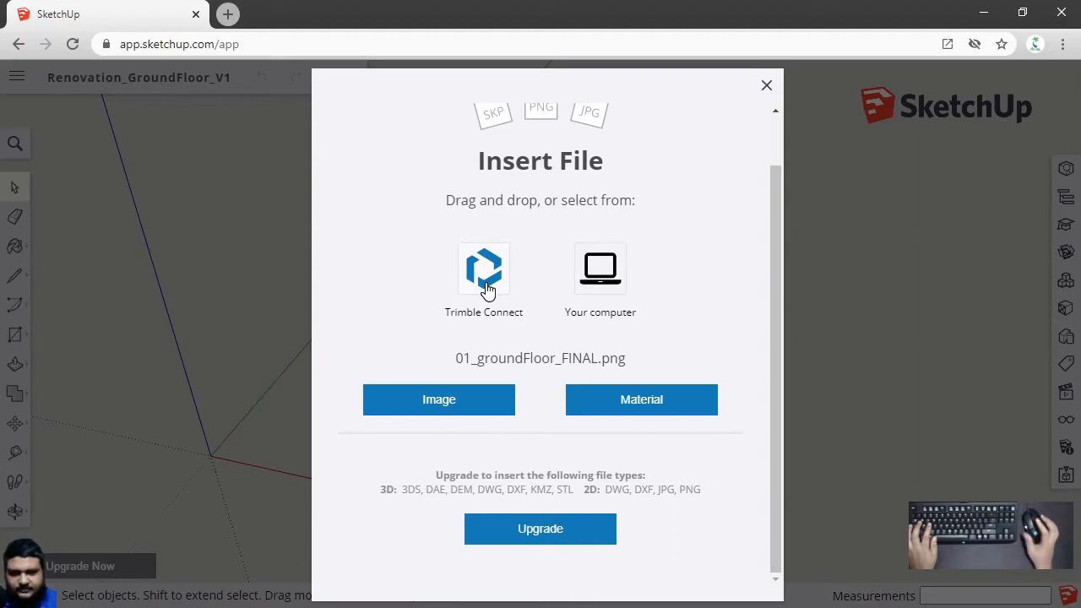
scroll(487, 321, "up", 2)
scroll(523, 190, "down", 2)
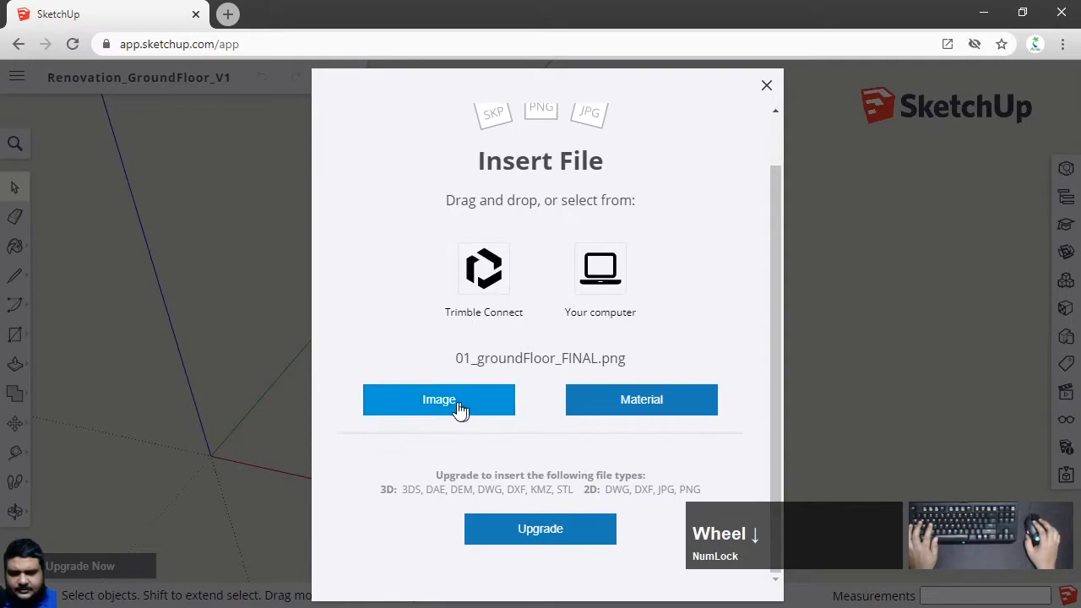
scroll(459, 409, "up", 2)
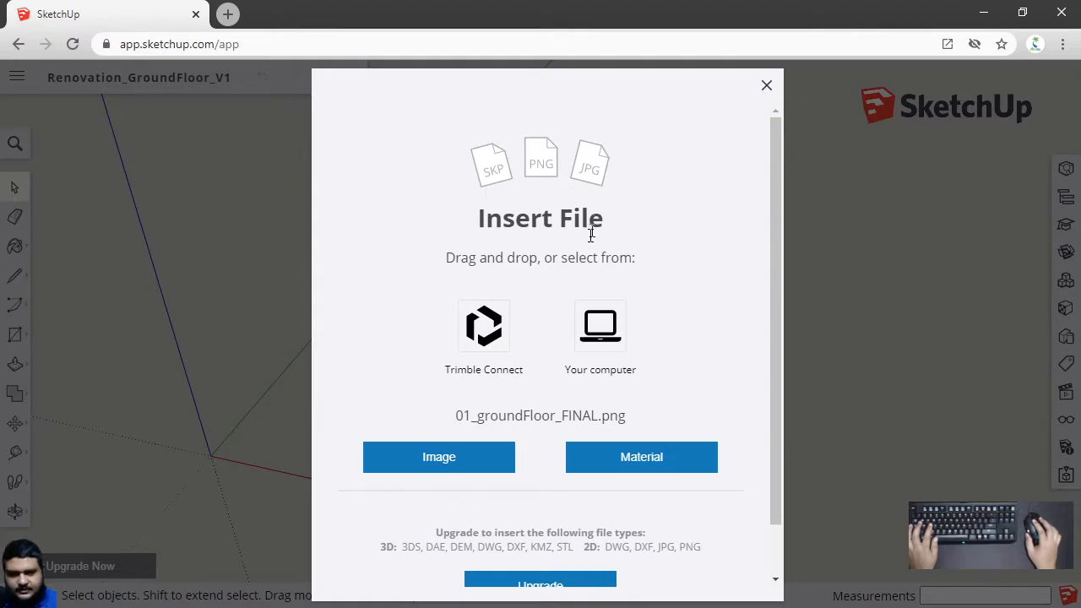
scroll(506, 254, "down", 2)
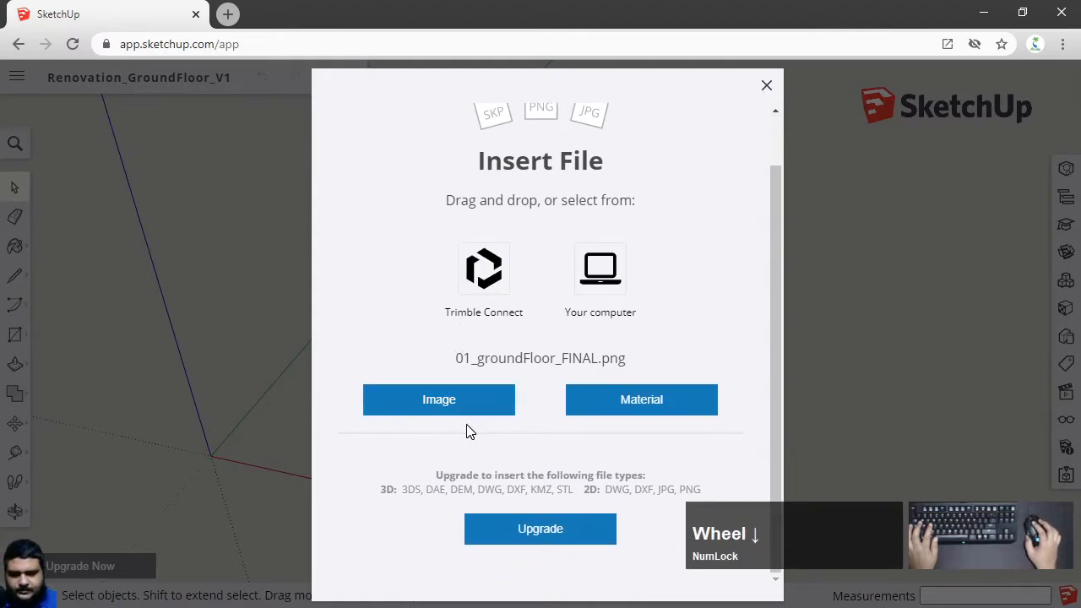
left_click(446, 406)
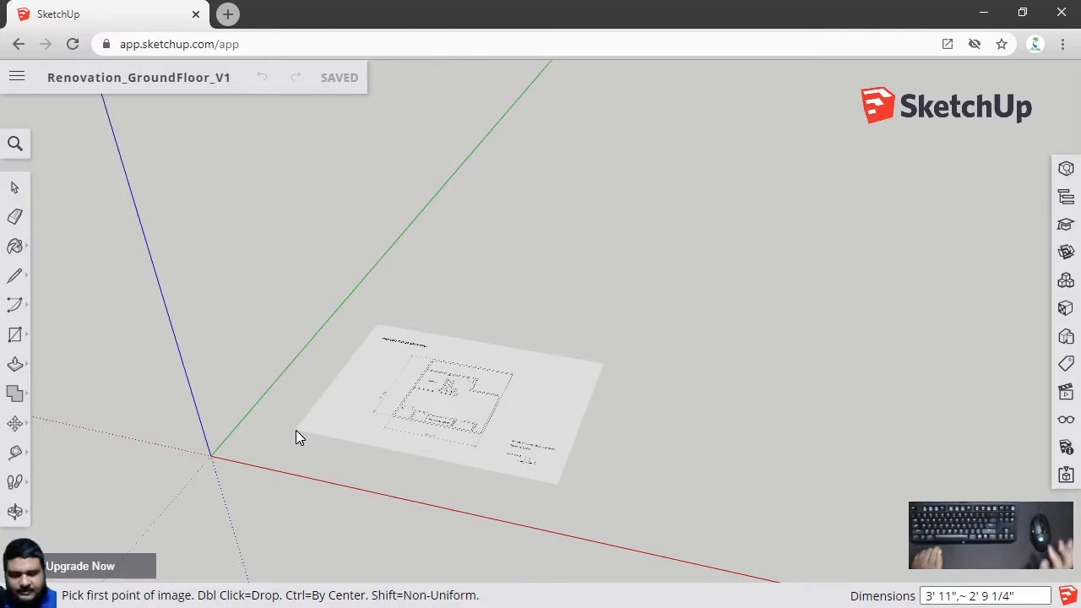
Place the floor plan image flat on the ground near the origin, picking its corner and then its size
left_click(296, 430)
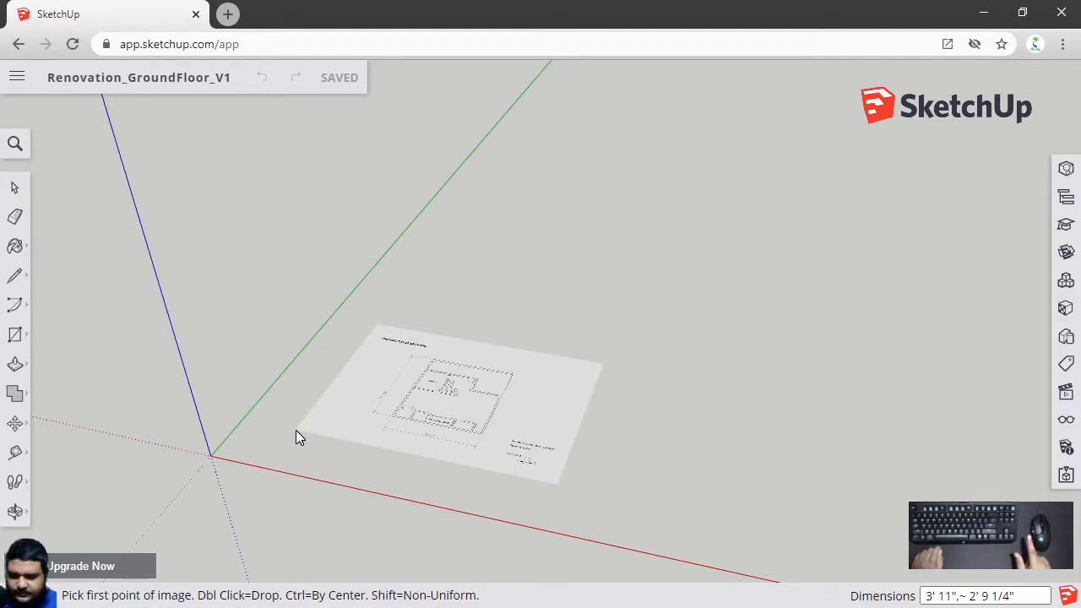
left_click(448, 305)
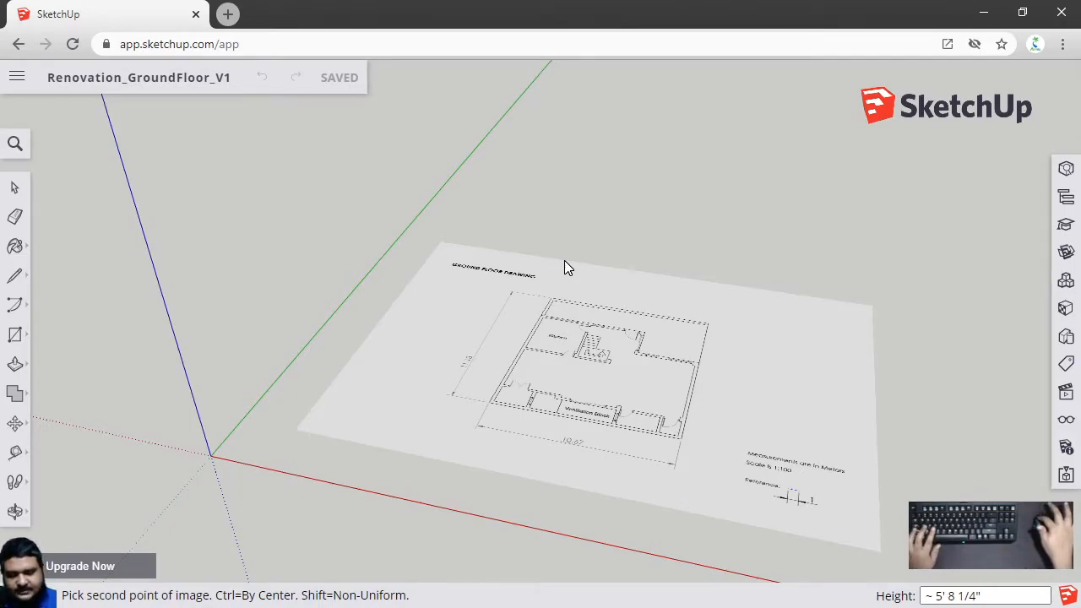
left_click(565, 262)
key("Num_Lock")
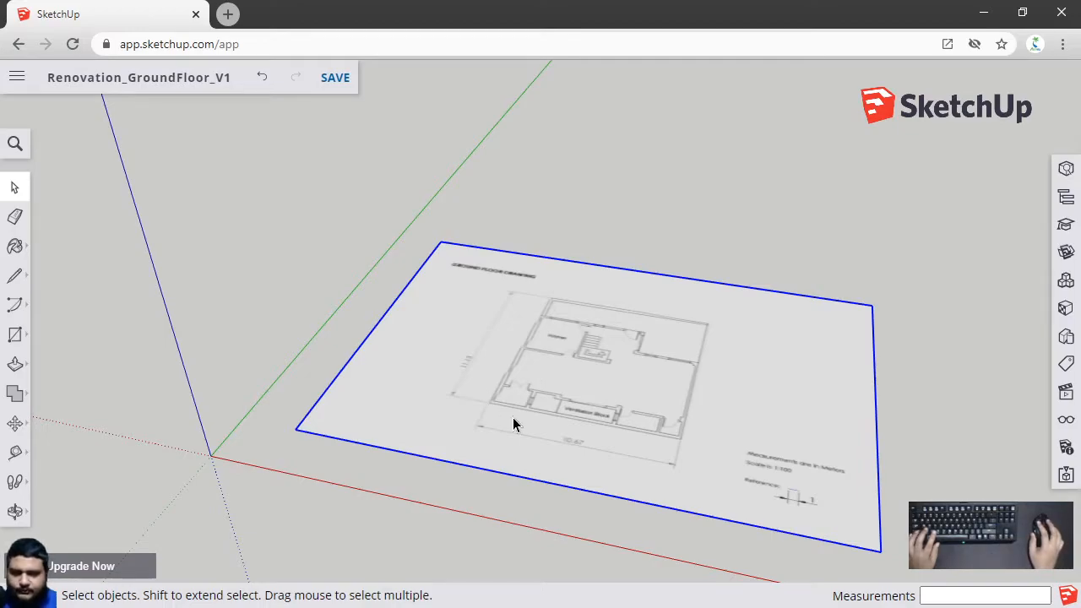
Select the floor plan image
middle_click_drag(915, 488, 489, 326)
left_click(446, 336)
left_click(376, 436)
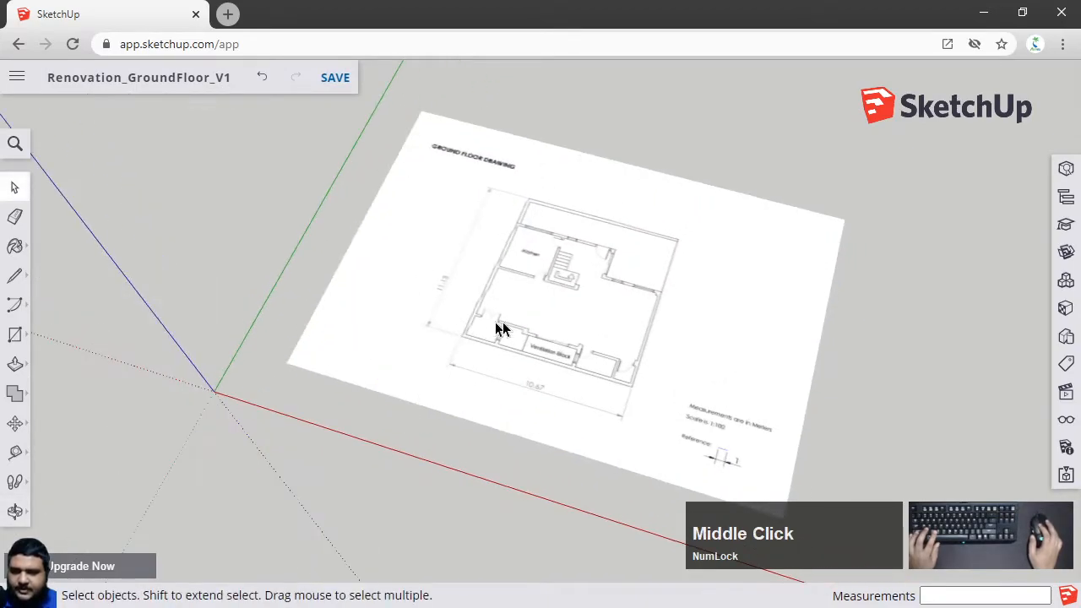
scroll(507, 325, "up", 3)
left_click(394, 312)
scroll(437, 464, "down", 3)
middle_click_drag(436, 464, 509, 372)
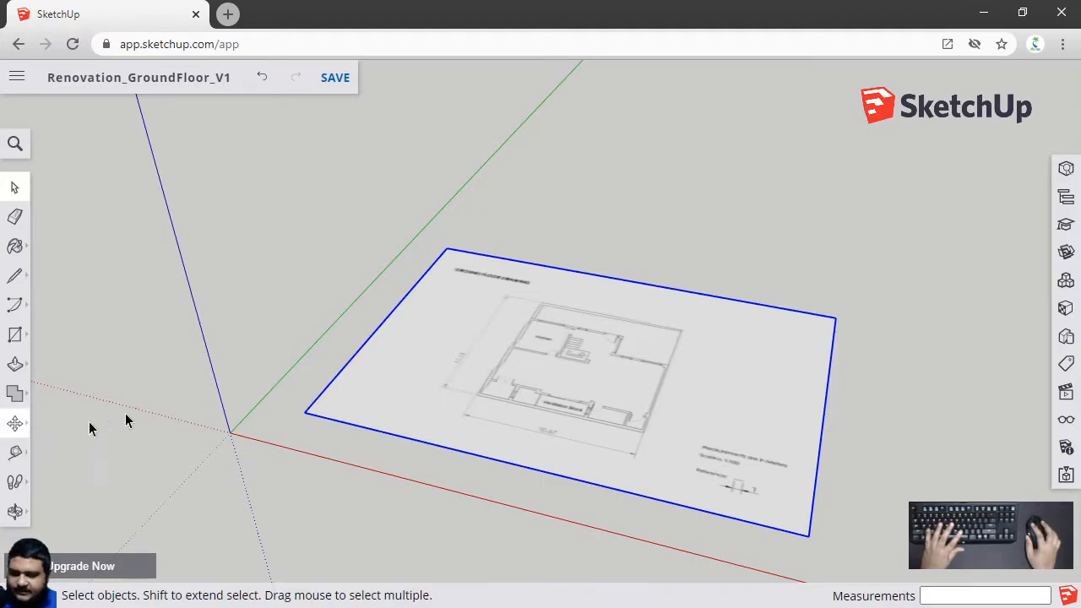
key("m")
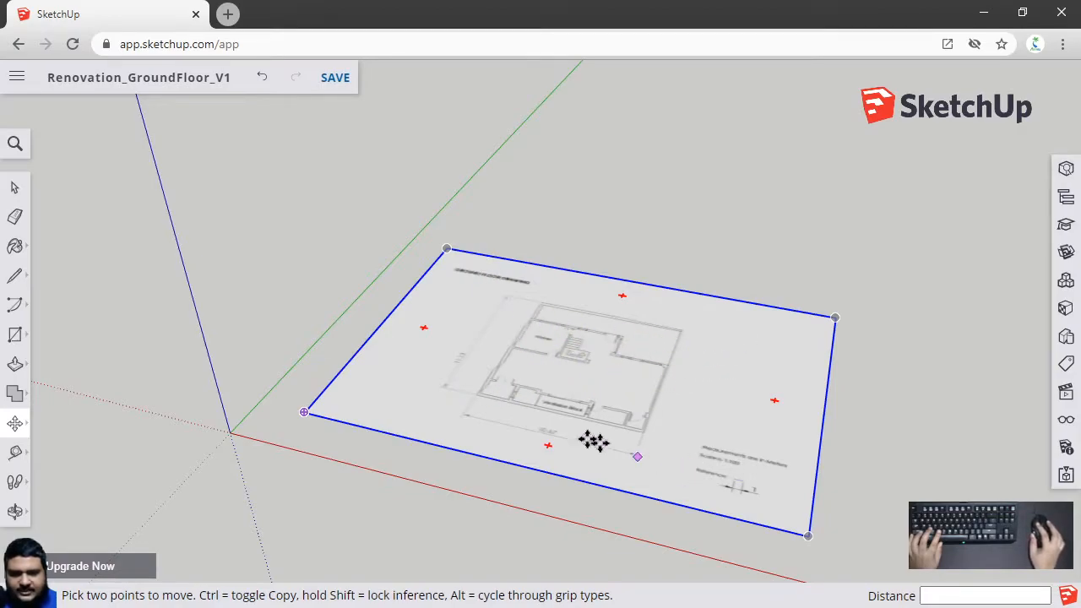
left_click(581, 373)
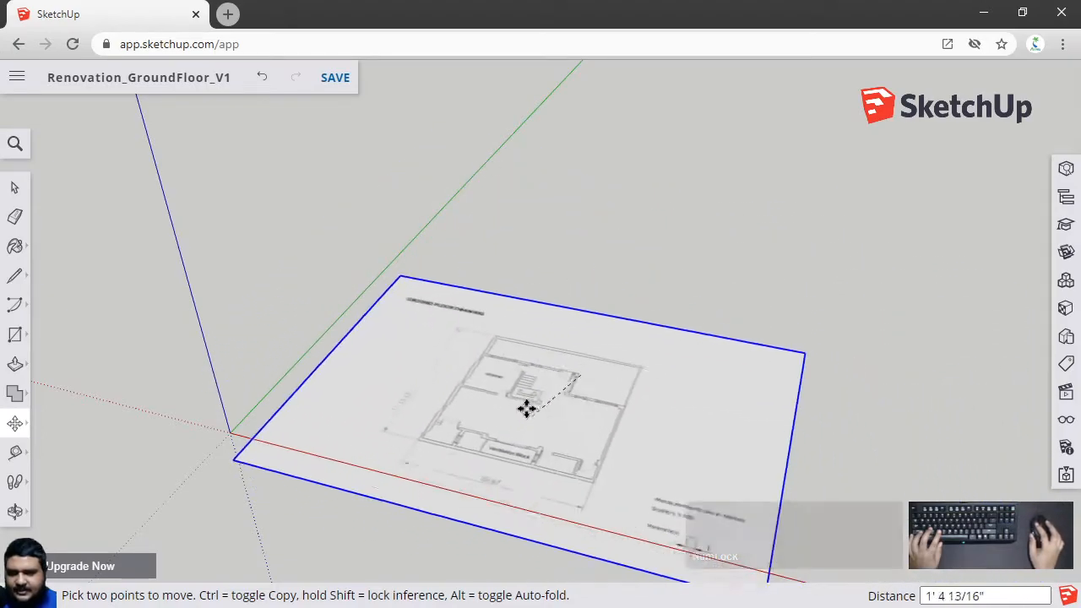
left_click(580, 353)
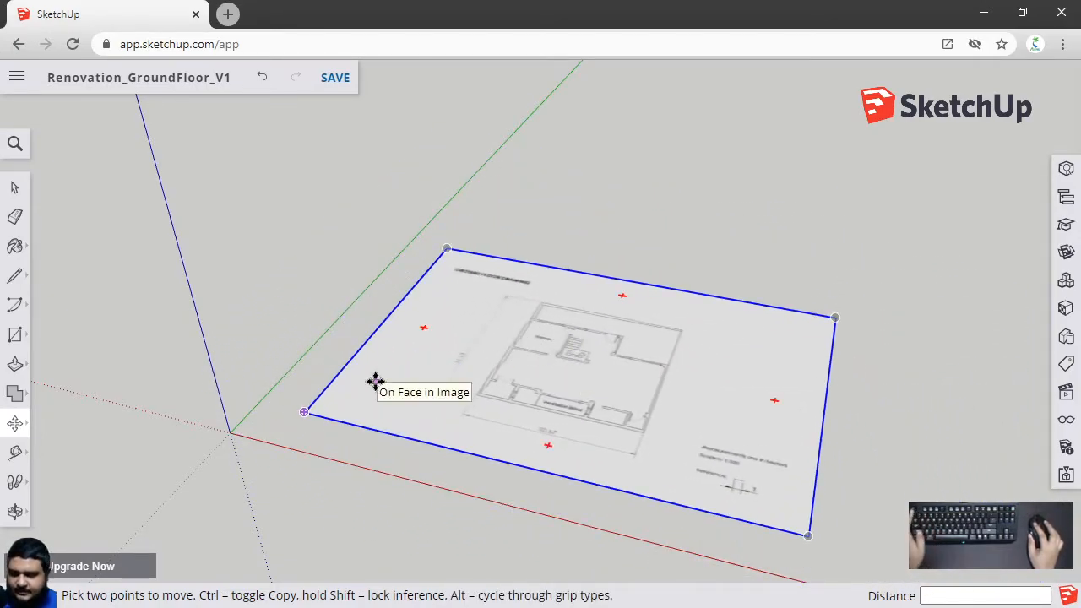
left_click(627, 377)
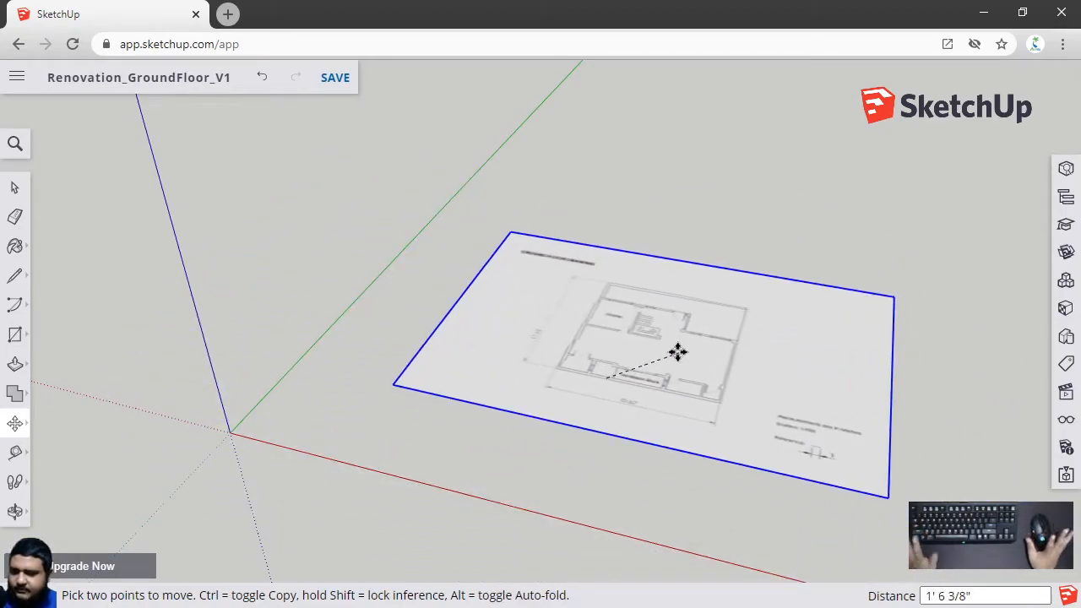
key("Escape")
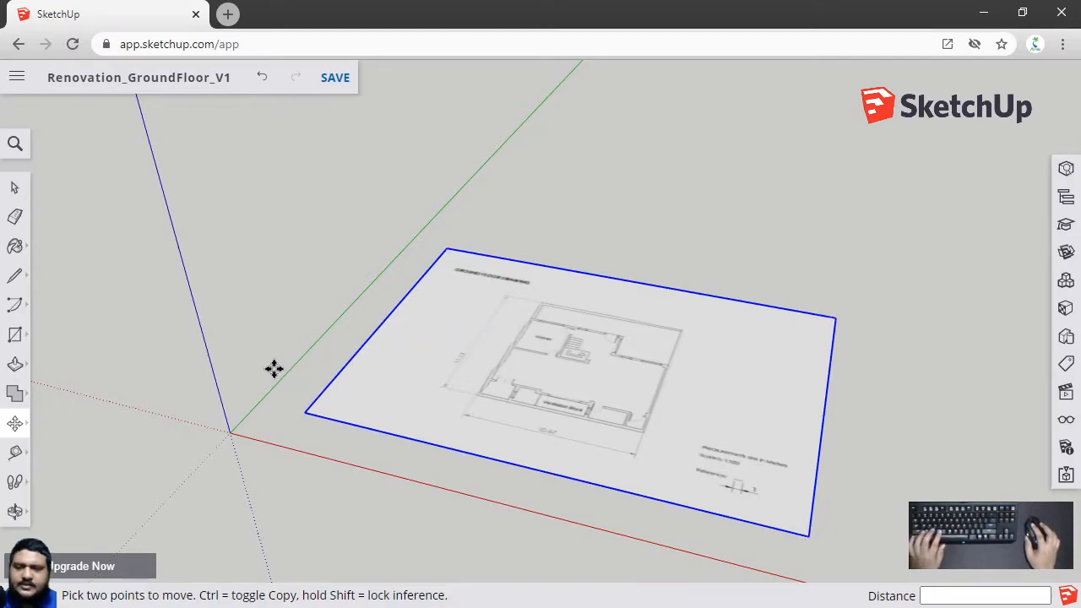
Move the floor plan image by its lower-left corner onto the red axis near the origin
left_click(303, 416)
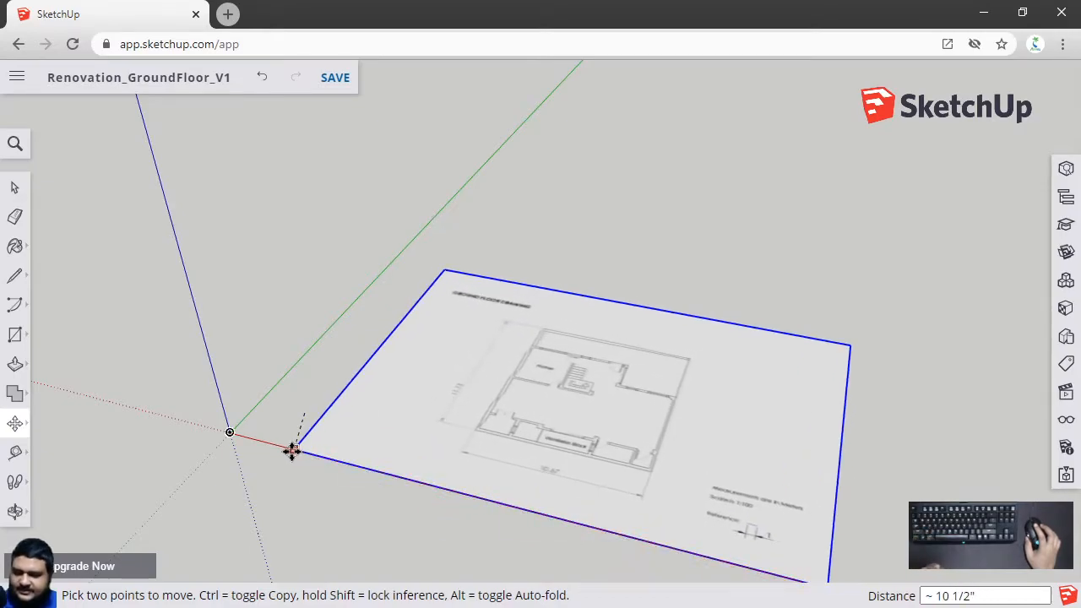
middle_click_drag(338, 456, 717, 393)
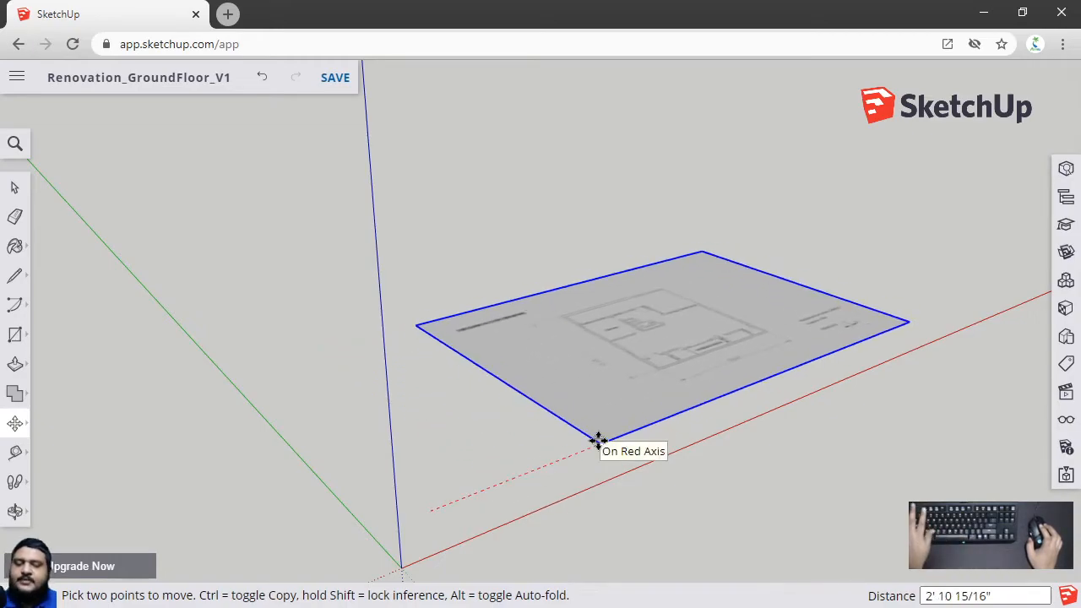
left_click(599, 440)
middle_click_drag(664, 381, 379, 425)
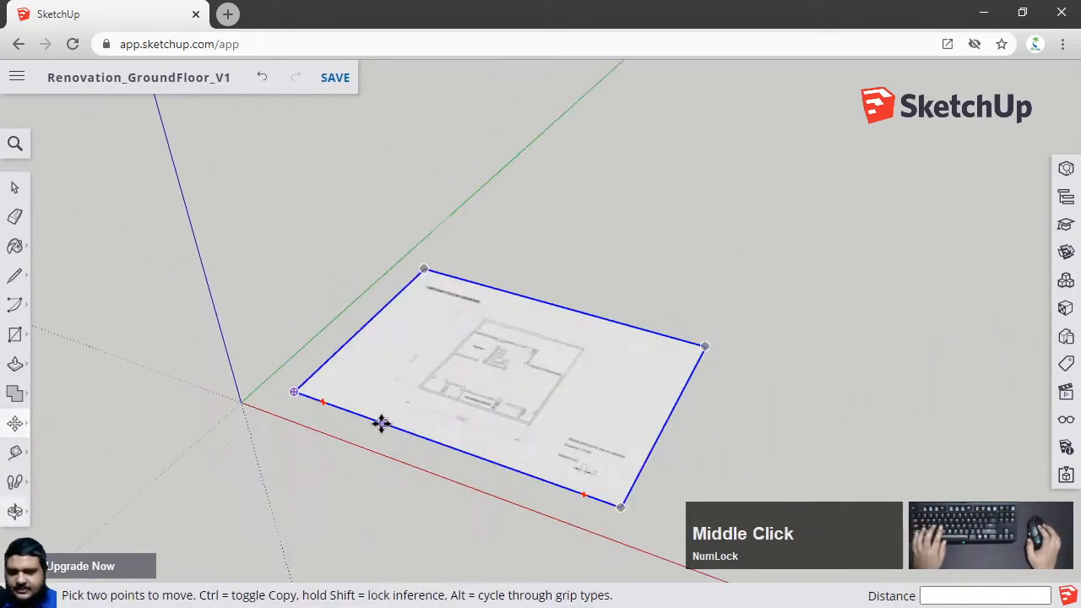
Try to rotate the floor plan image about its centre with the Rotate tool
scroll(381, 418, "up", 3)
key("q")
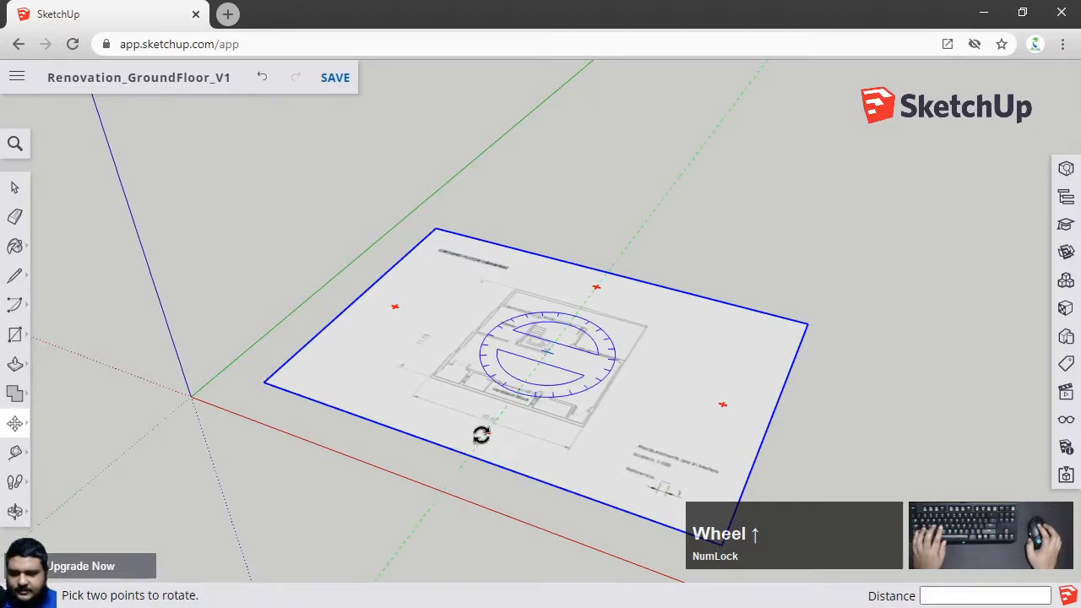
key("m")
key("q")
key("m")
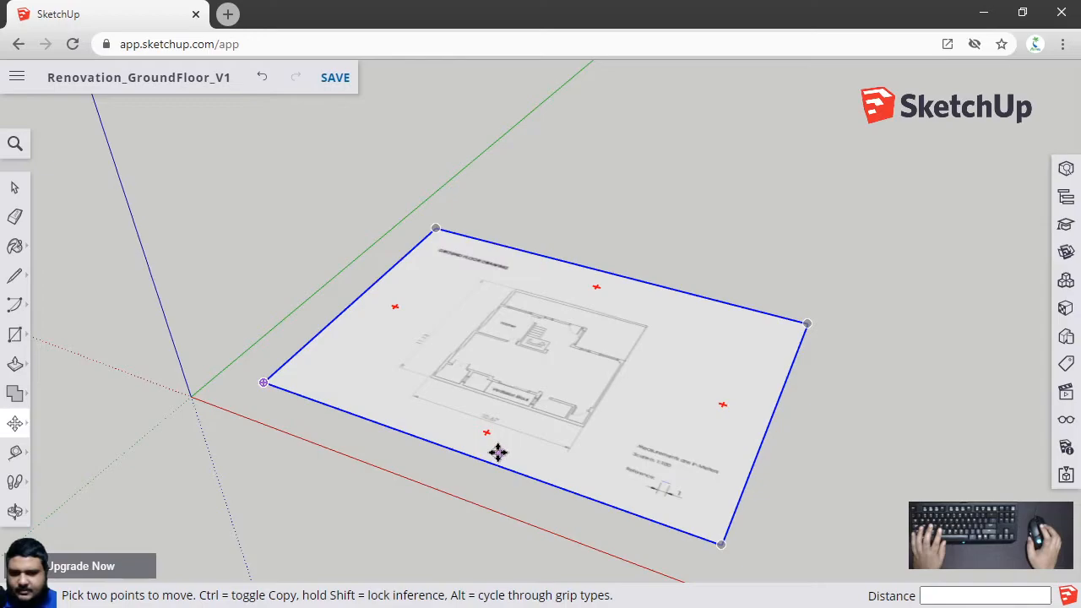
key("q")
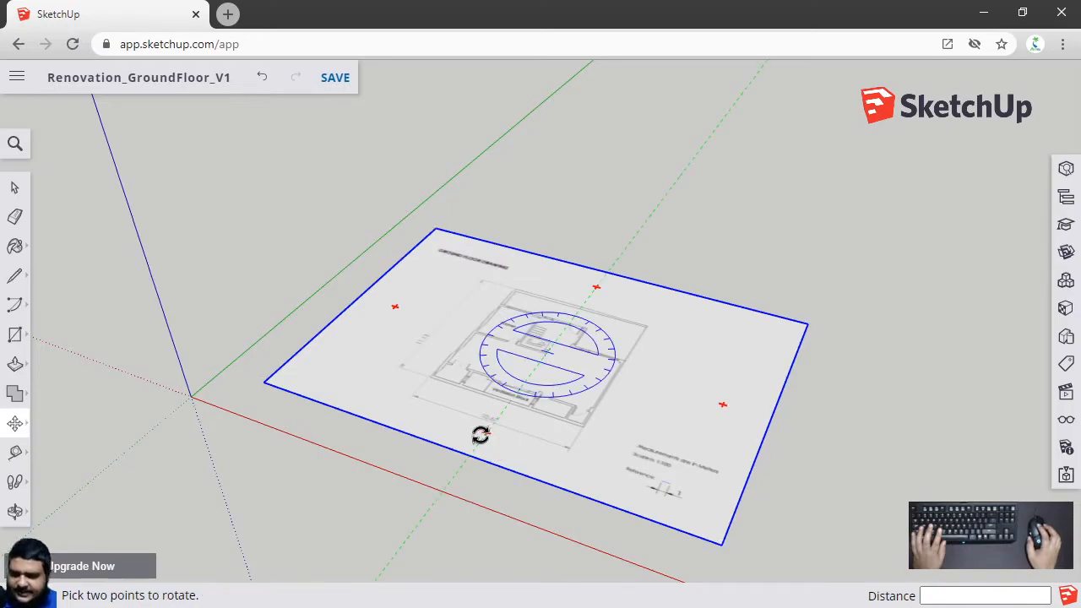
left_click(480, 435)
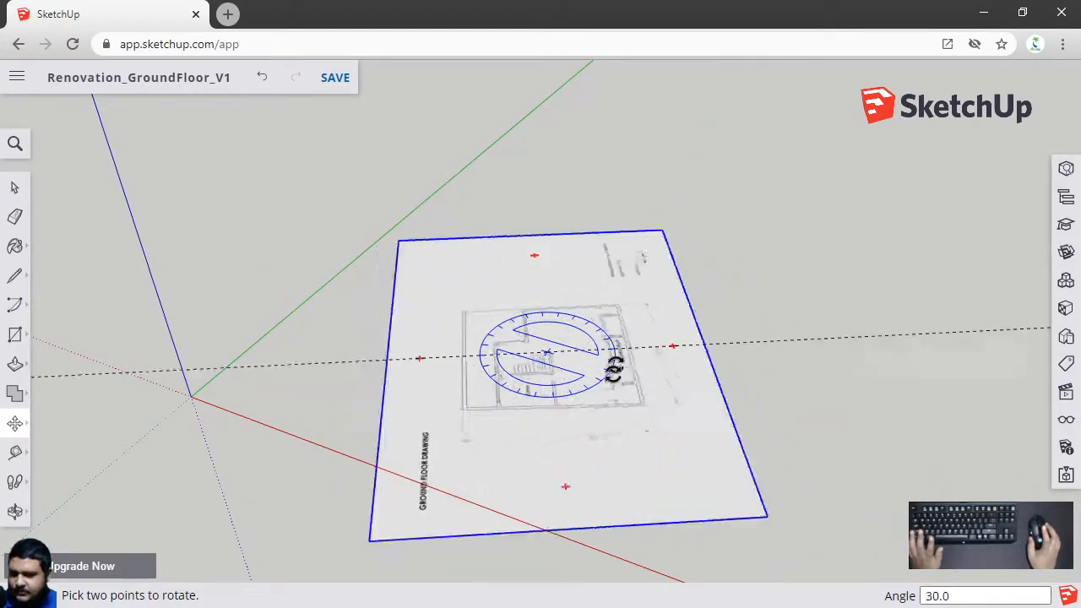
left_click(513, 421)
Leave the Rotate tool and reselect the floor plan image
key("m")
key("space")
scroll(517, 420, "down", 3)
left_click(669, 279)
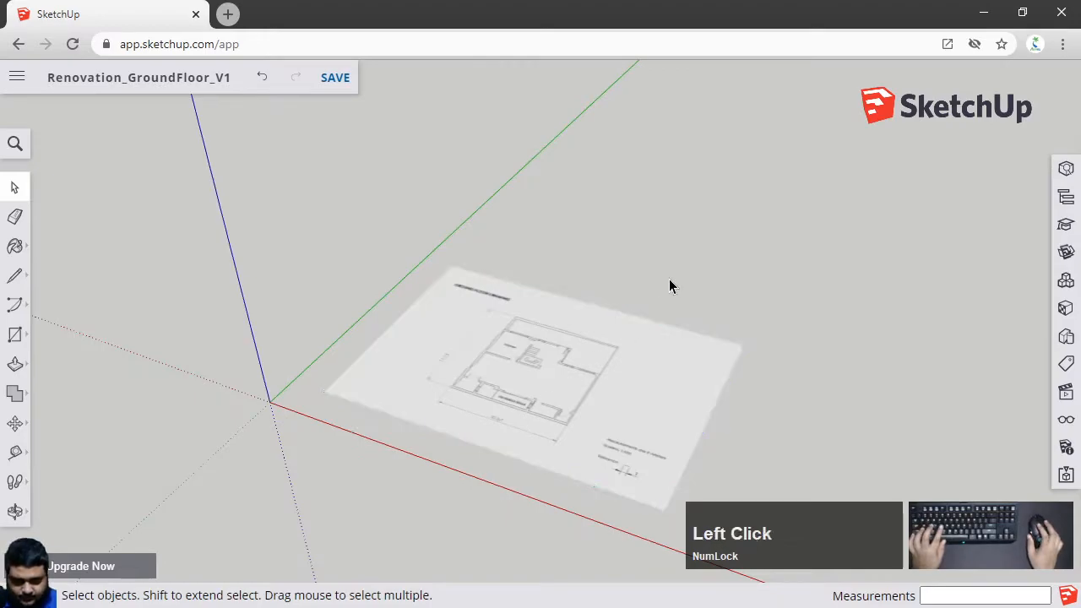
left_click(581, 374)
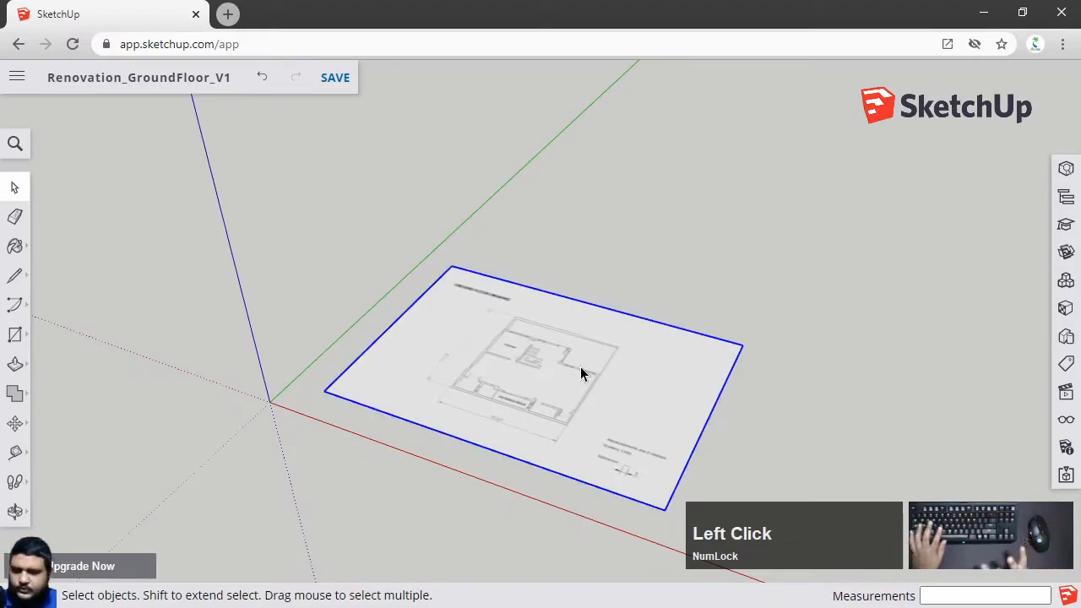
Examine the floor plan image closely, checking its rooms and dimension lines
scroll(581, 374, "up", 2)
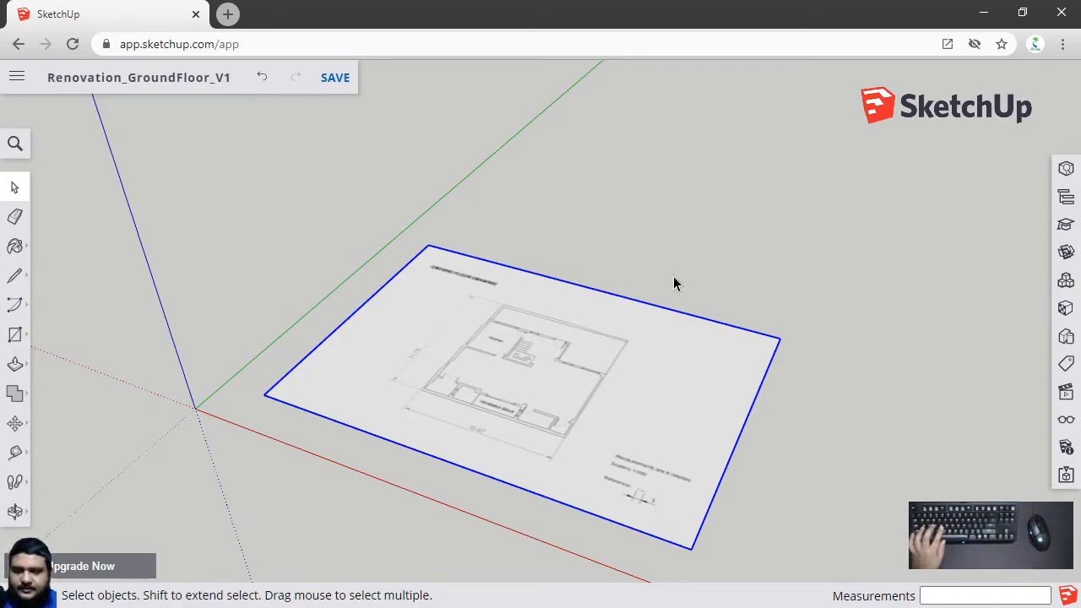
scroll(543, 446, "up", 5)
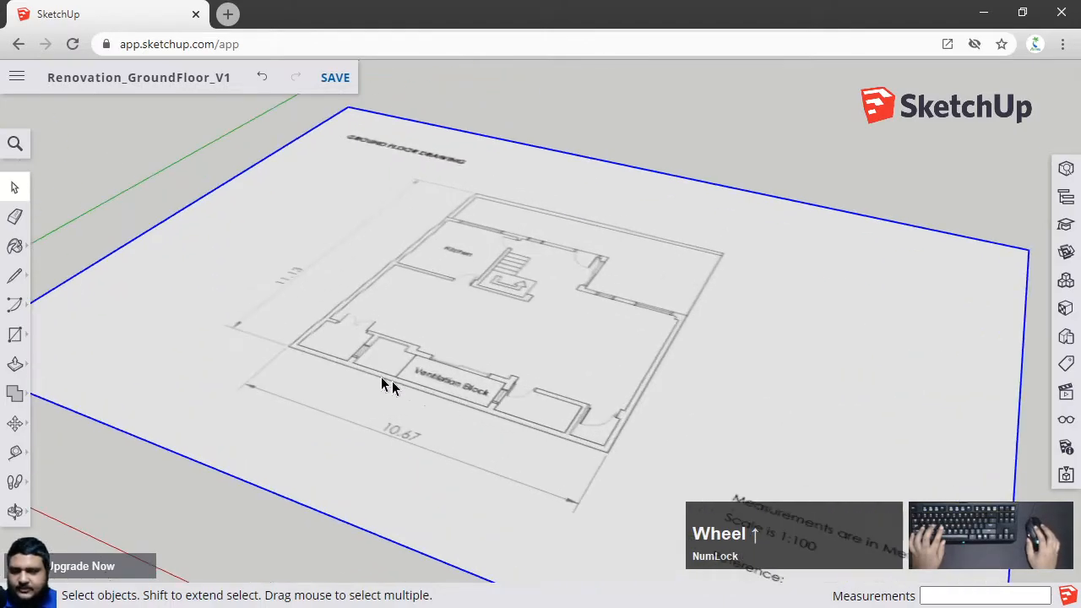
scroll(338, 366, "up", 2)
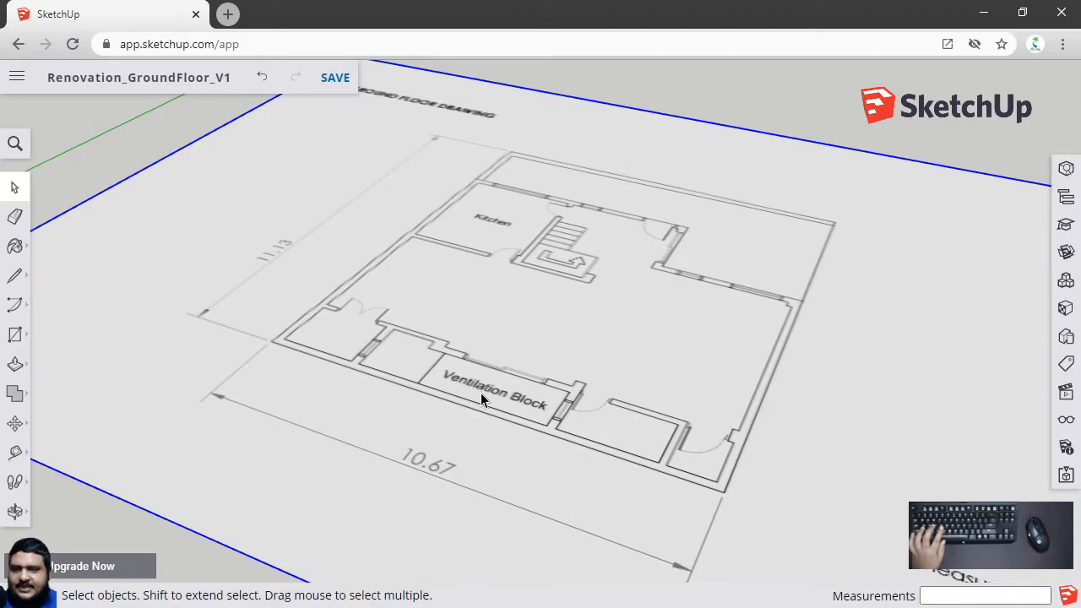
scroll(480, 396, "down", 6)
scroll(517, 435, "up", 1)
scroll(518, 429, "up", 2)
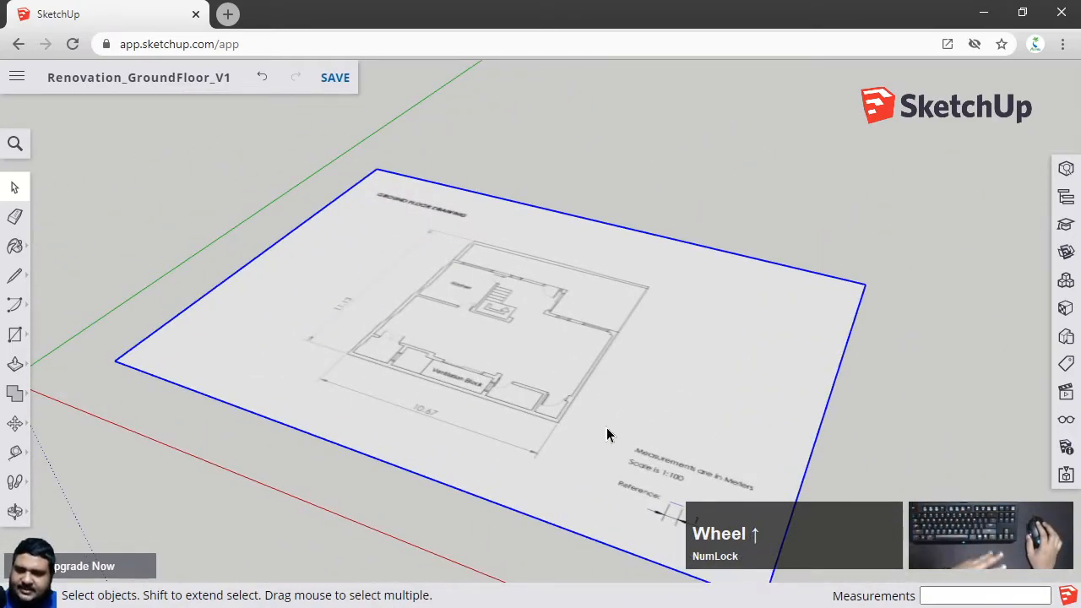
scroll(365, 383, "up", 2)
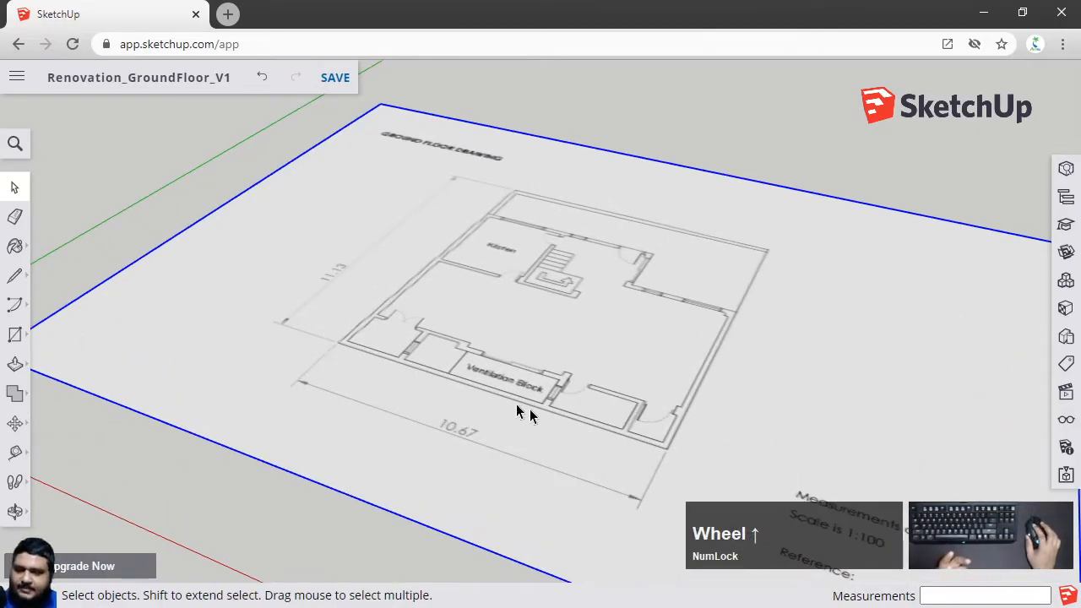
scroll(672, 448, "up", 2)
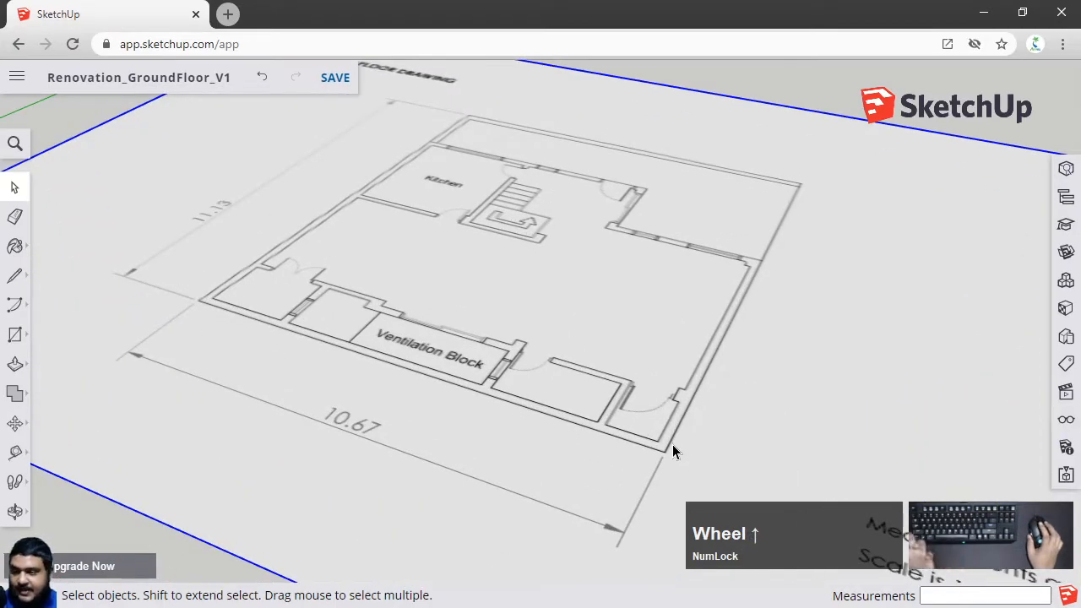
scroll(672, 447, "down", 2)
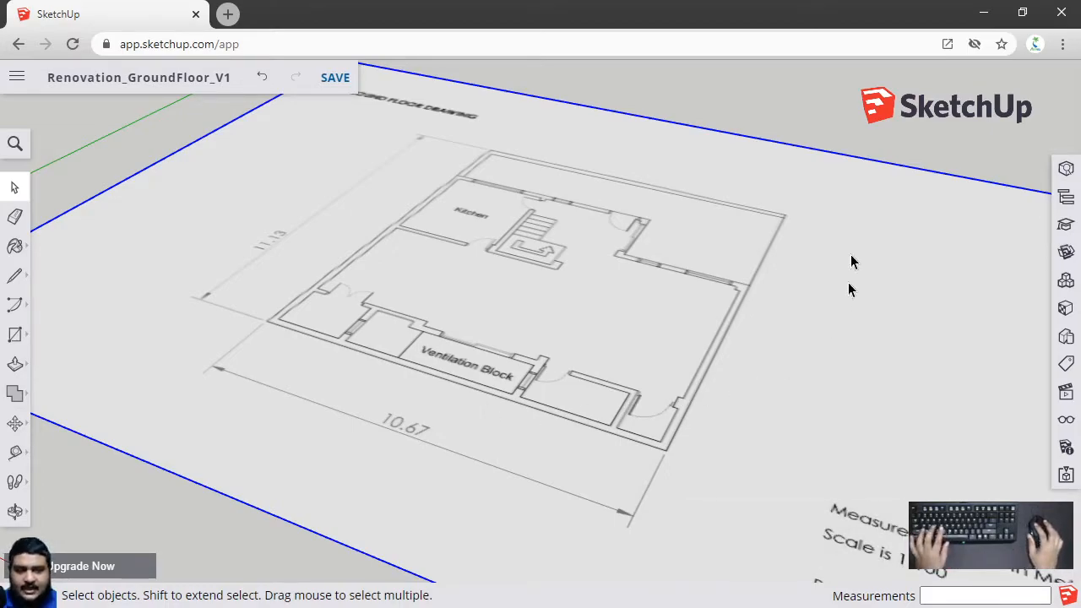
left_click(749, 109)
scroll(960, 212, "up", 2)
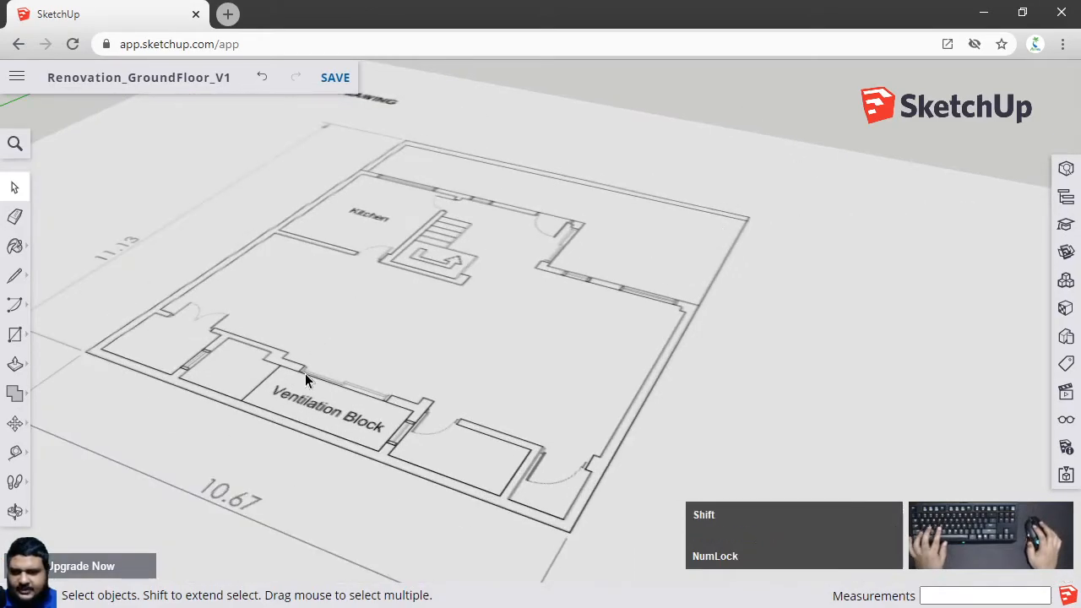
middle_click_drag(305, 373, 462, 297, "shift")
scroll(462, 298, "down", 1)
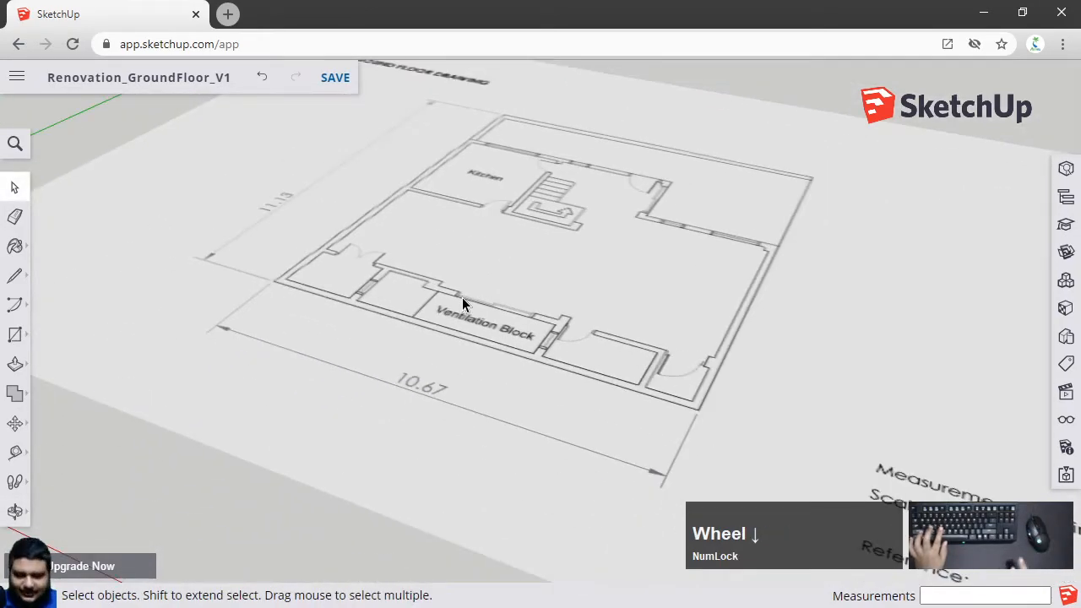
left_click(16, 456)
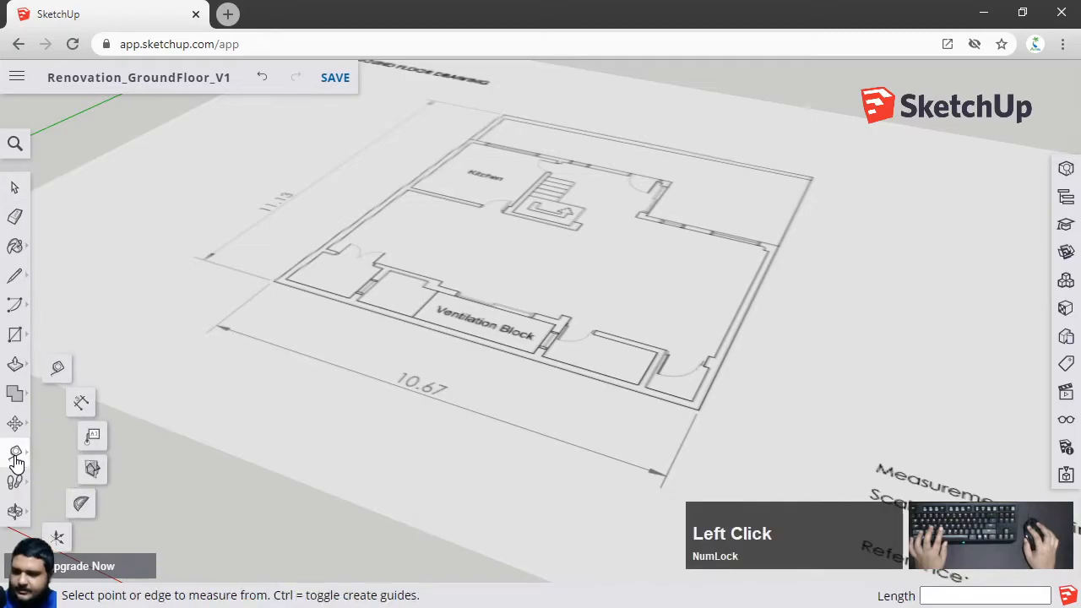
left_click(17, 456)
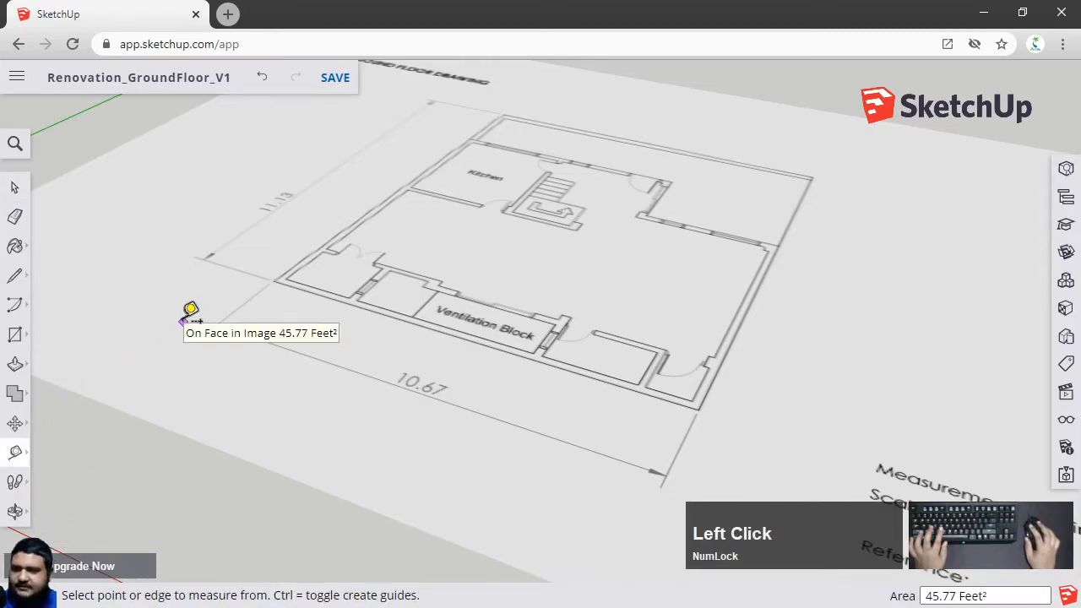
left_click(17, 456)
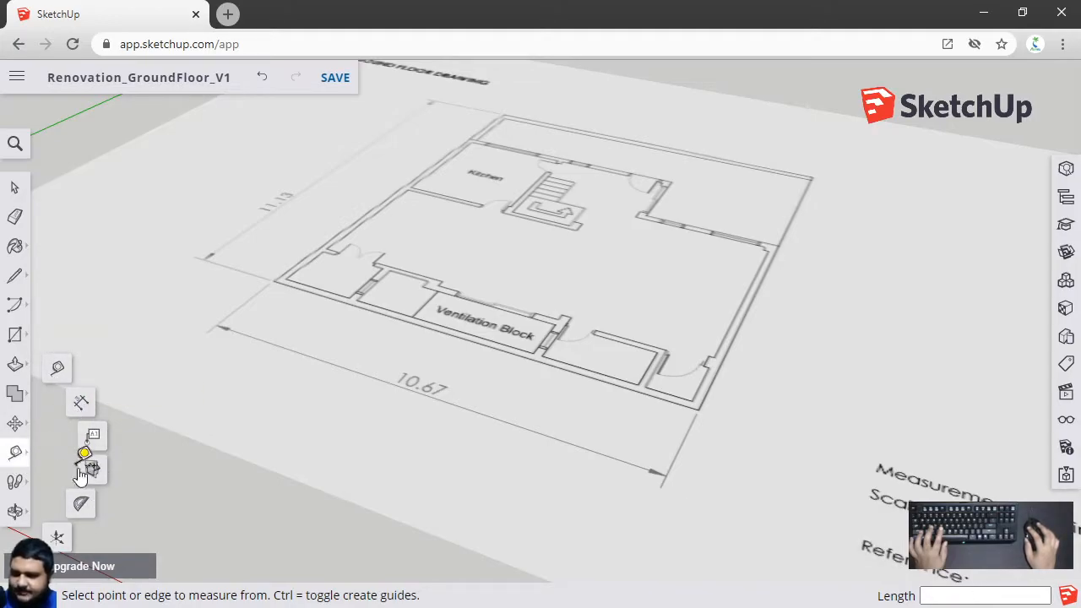
left_click(81, 503)
left_click(15, 187)
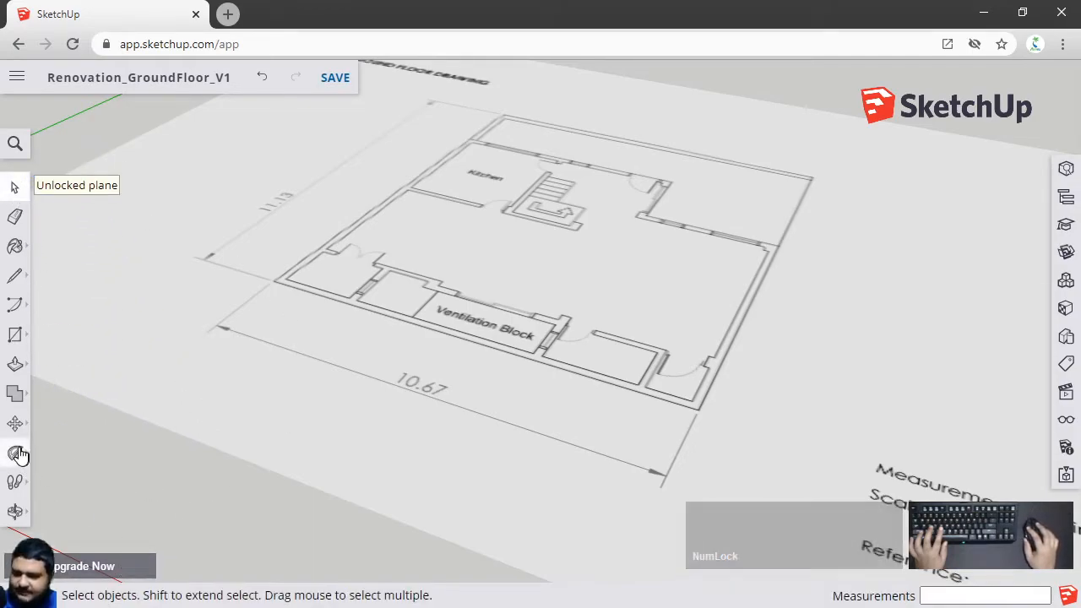
left_click(19, 454)
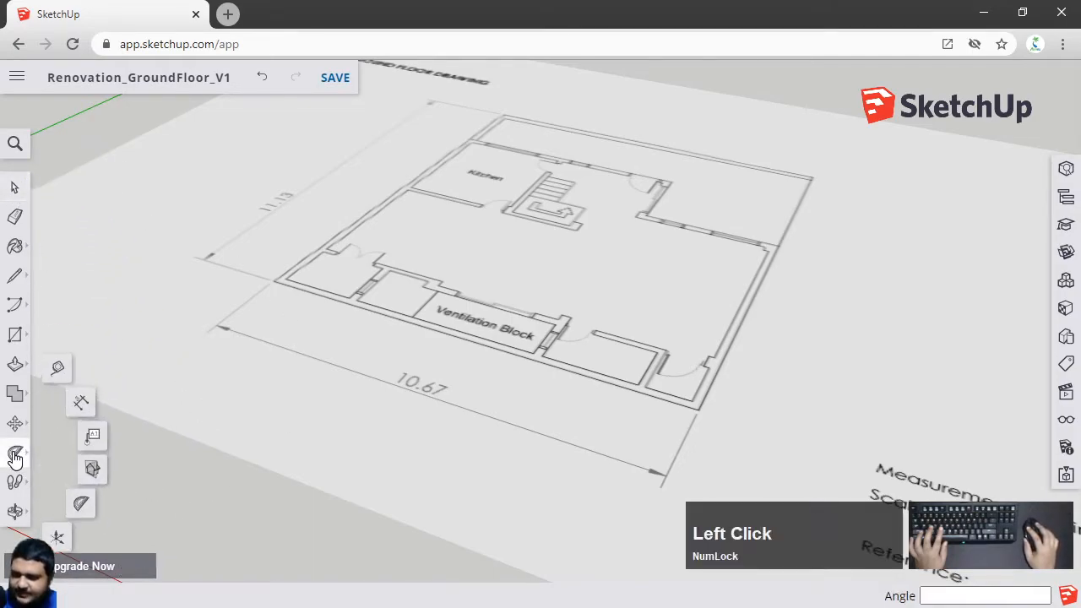
left_click(57, 368)
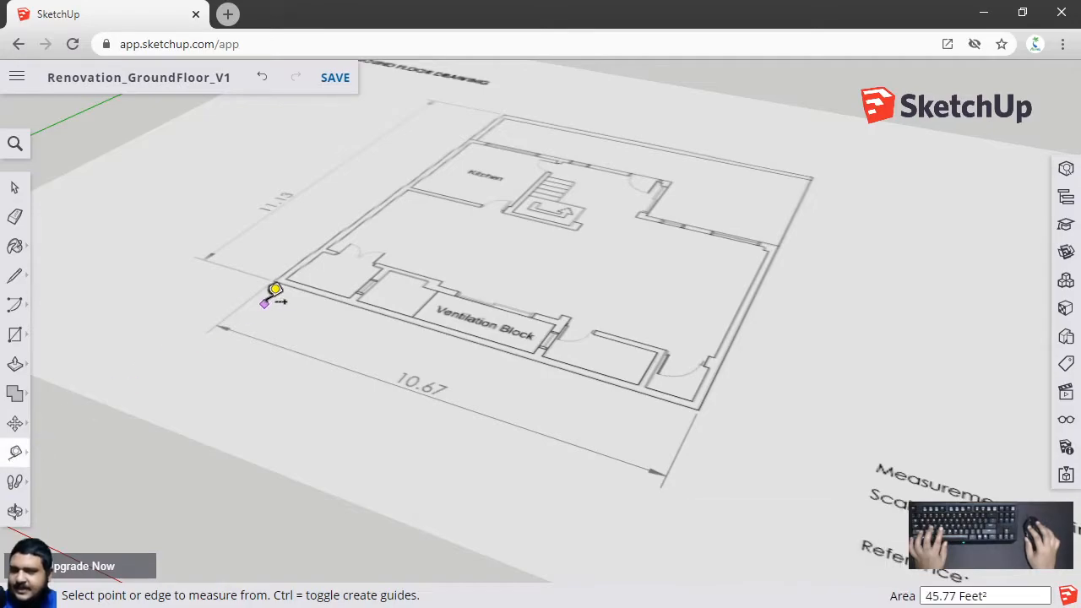
scroll(277, 253, "up", 3)
scroll(380, 271, "down", 4)
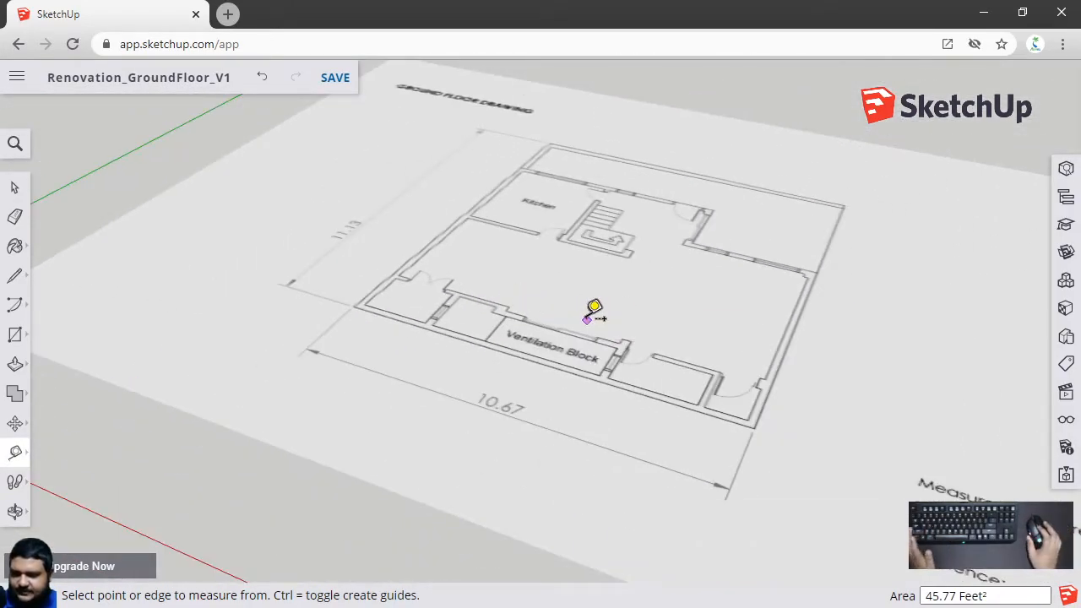
scroll(386, 261, "up", 3)
scroll(478, 350, "down", 3)
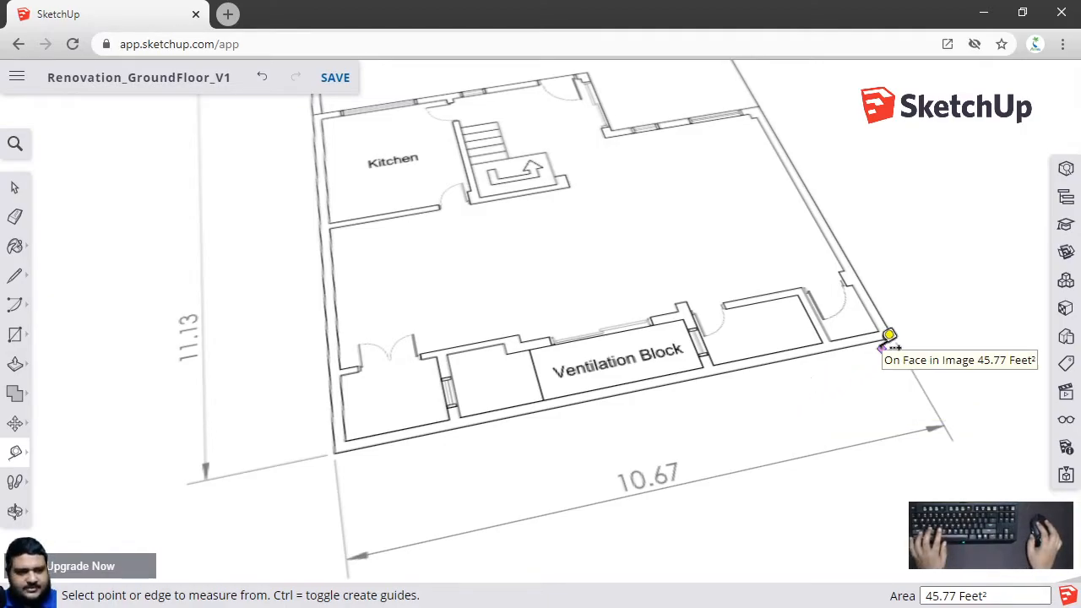
middle_click_drag(854, 325, 617, 302)
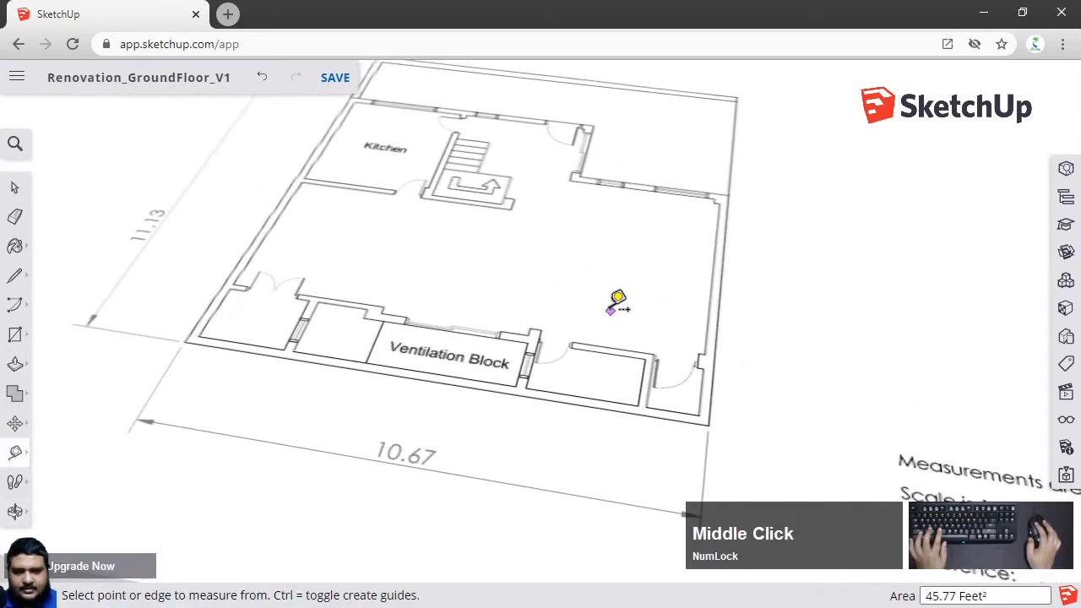
left_click(15, 187)
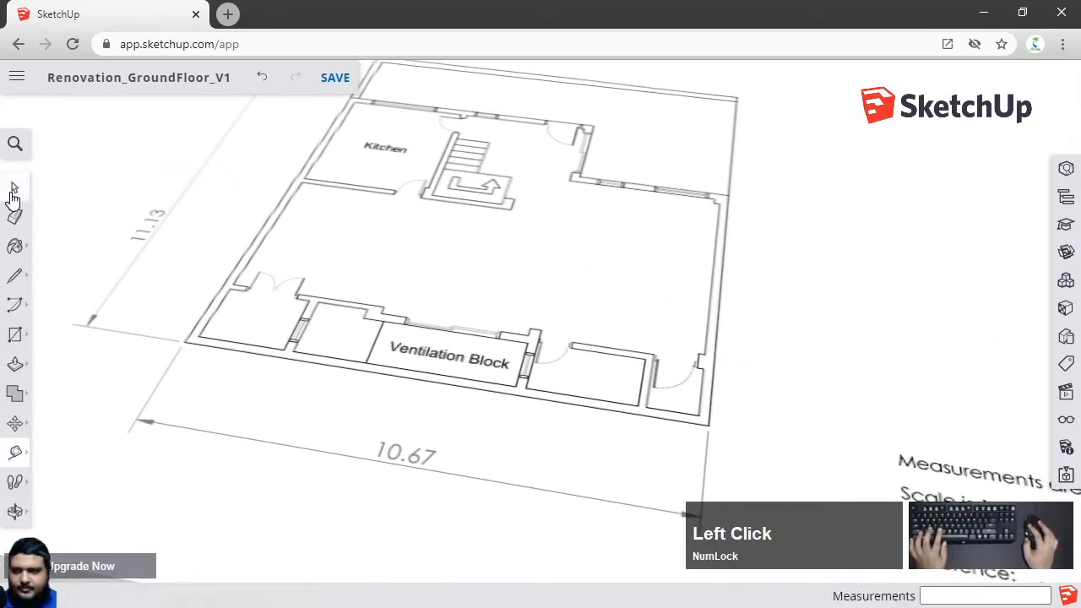
Switch the camera to the standard top view of the floor plan
scroll(444, 246, "down", 3)
middle_click_drag(555, 307, 546, 268)
scroll(501, 197, "up", 3)
middle_click_drag(501, 197, 498, 251, "shift")
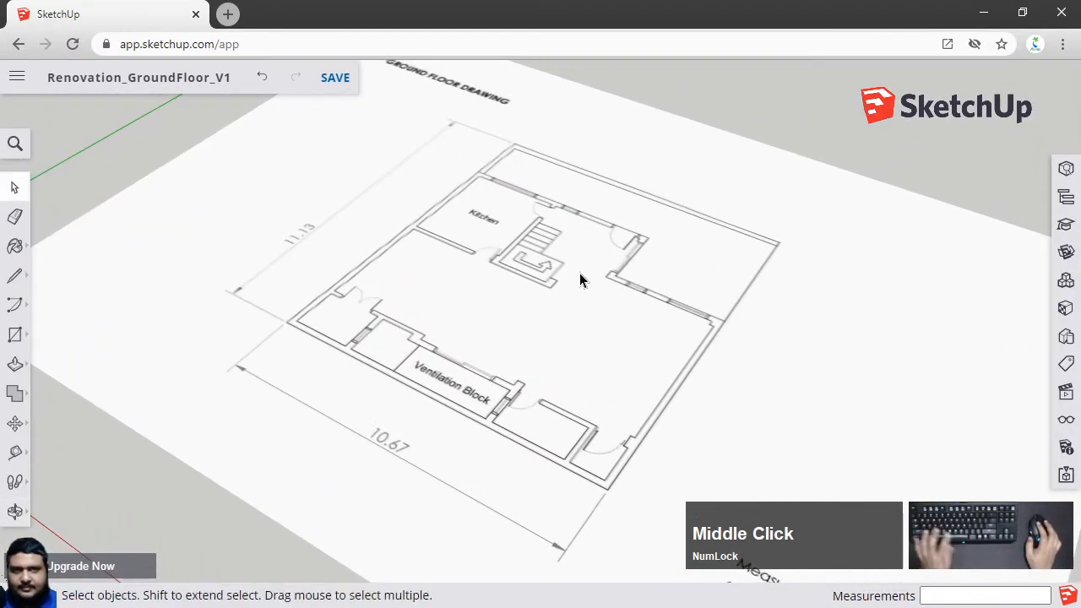
left_click(1065, 401)
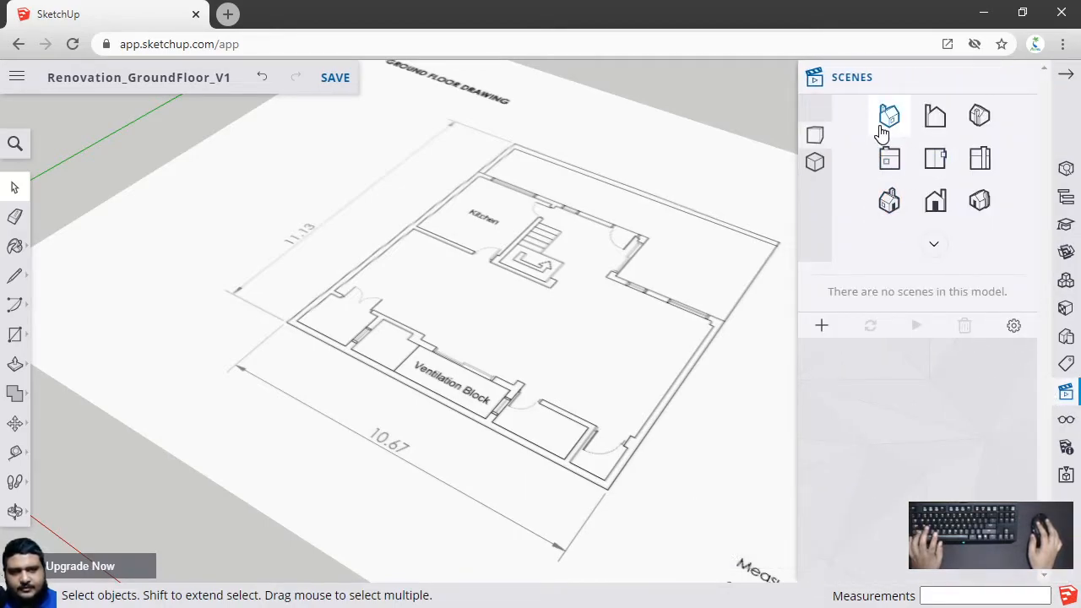
left_click(938, 162)
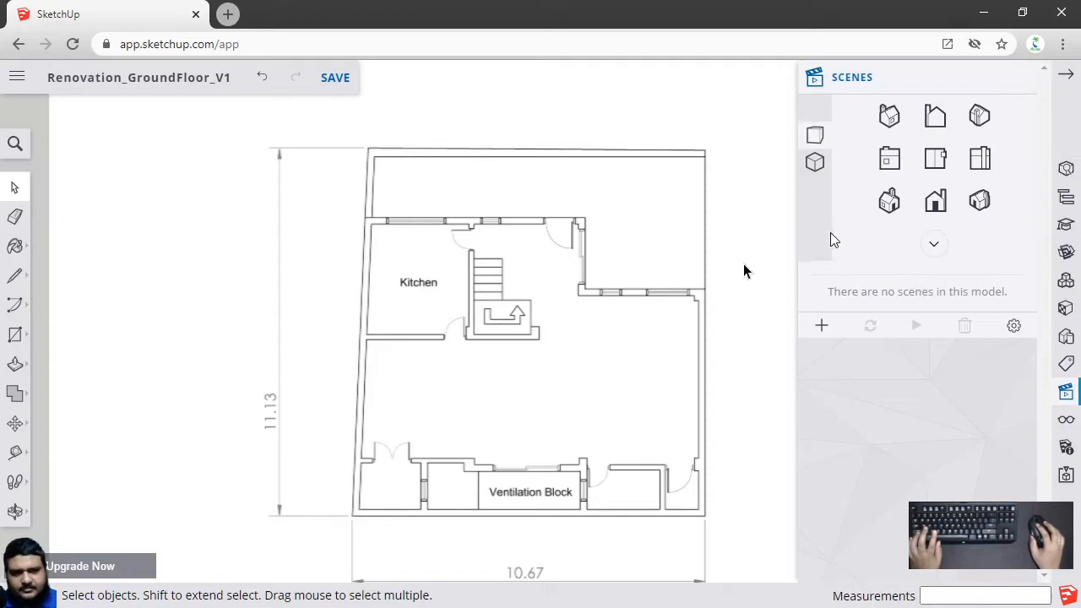
scroll(769, 440, "up", 1)
mouse_move(1019, 77)
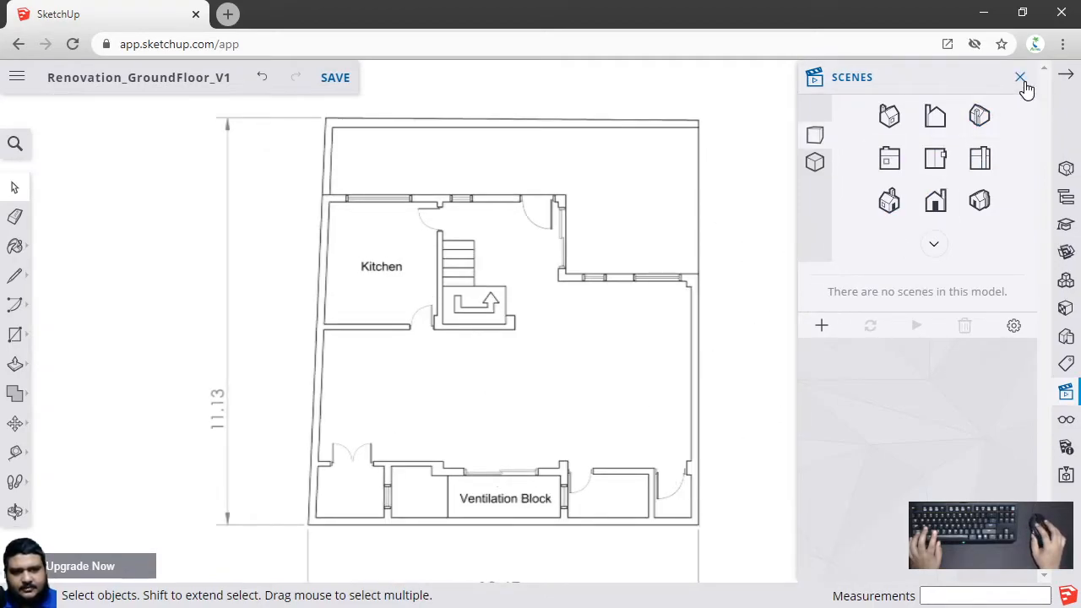
left_click(1021, 78)
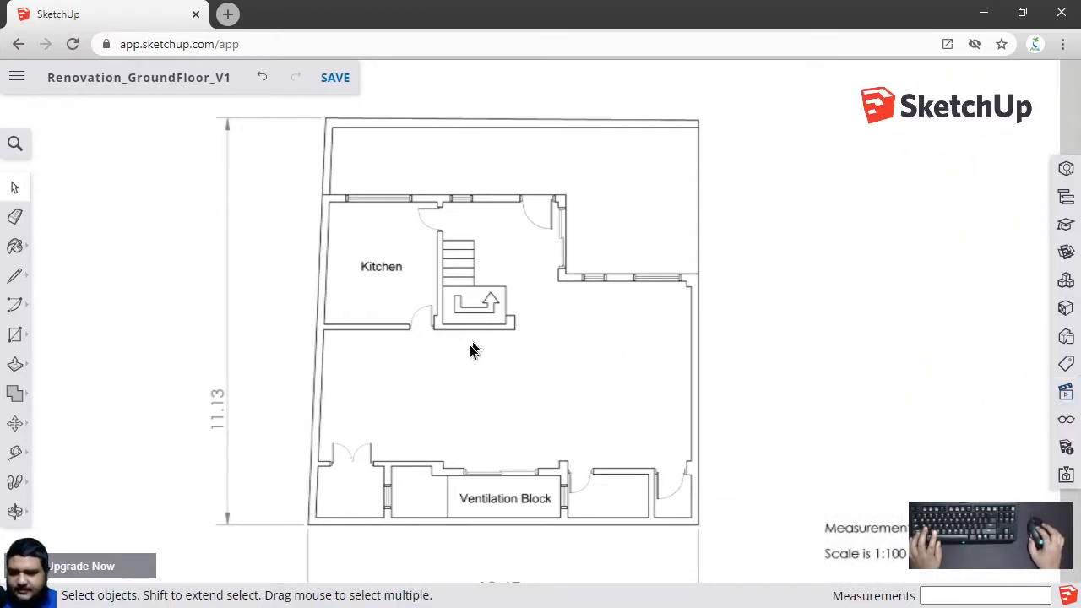
Save the model
scroll(476, 529, "down", 3)
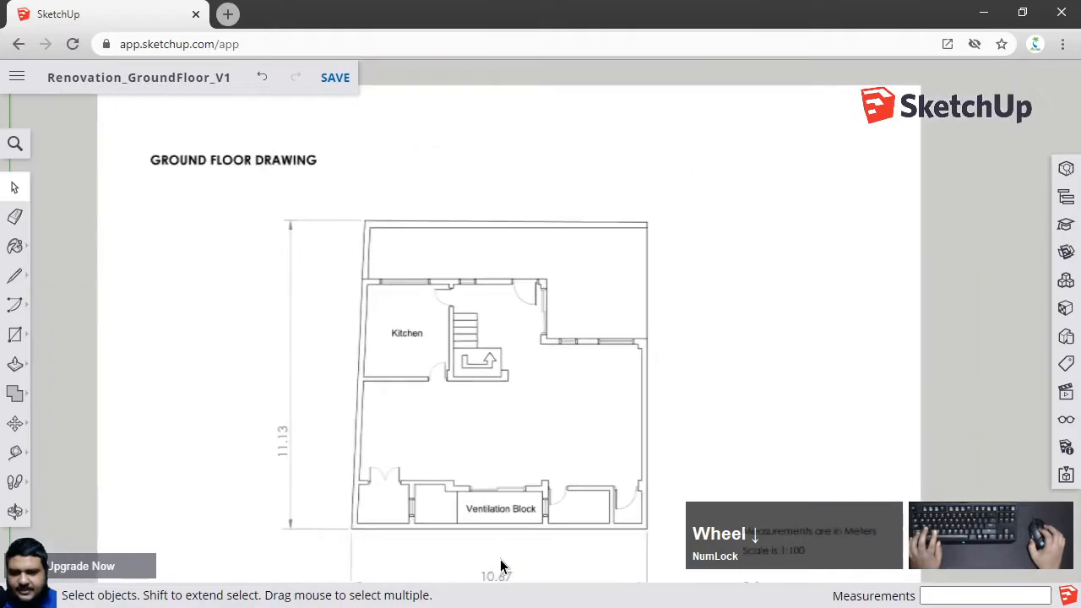
middle_click_drag(533, 497, 524, 446, "shift")
scroll(531, 388, "up", 3)
scroll(524, 446, "down", 1)
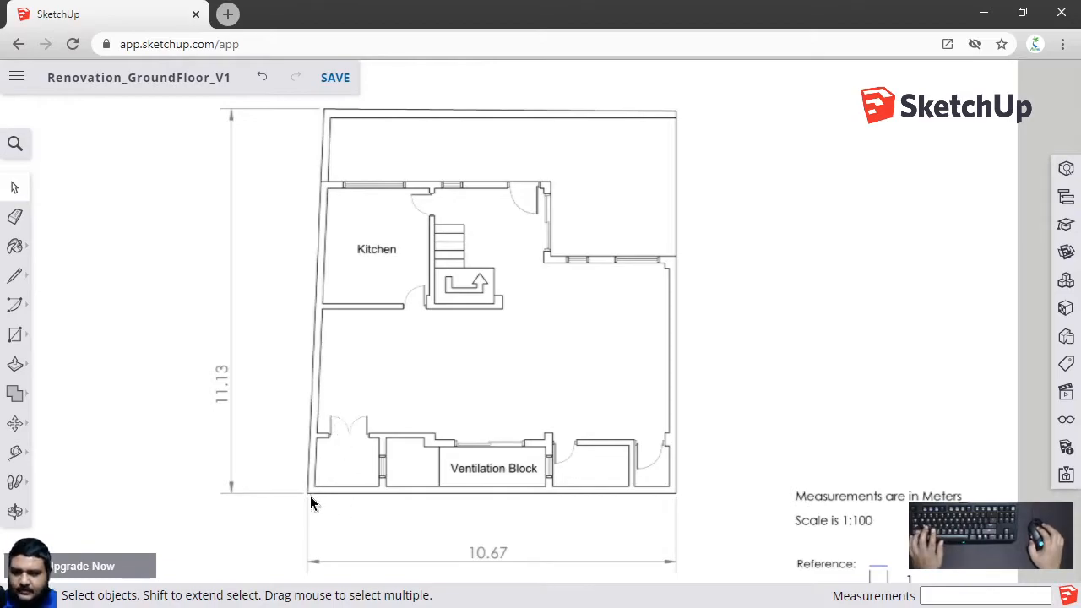
scroll(310, 495, "up", 1)
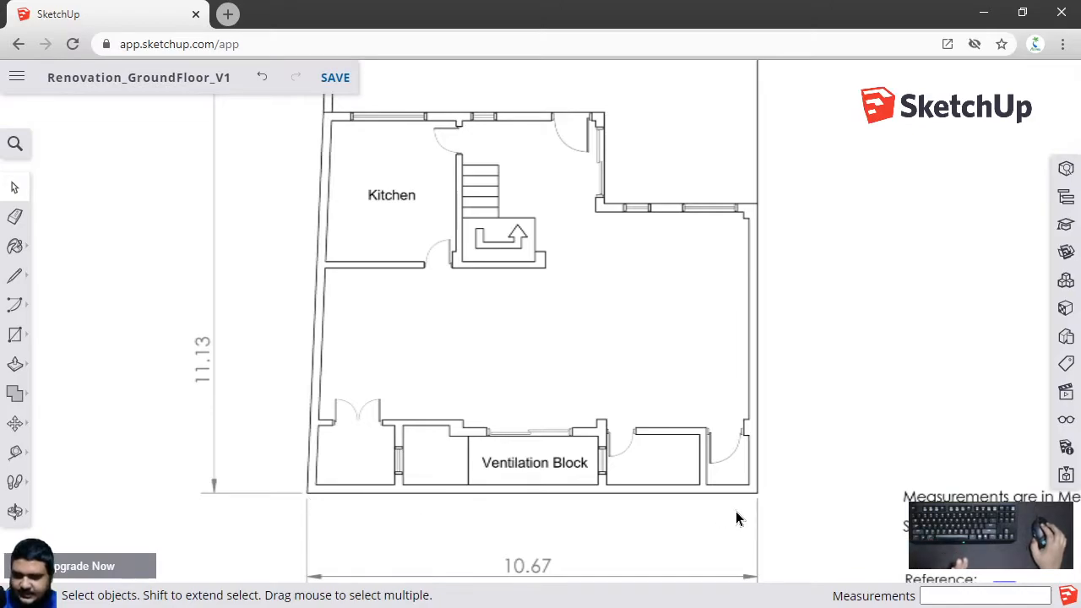
middle_click_drag(478, 410, 378, 407, "shift")
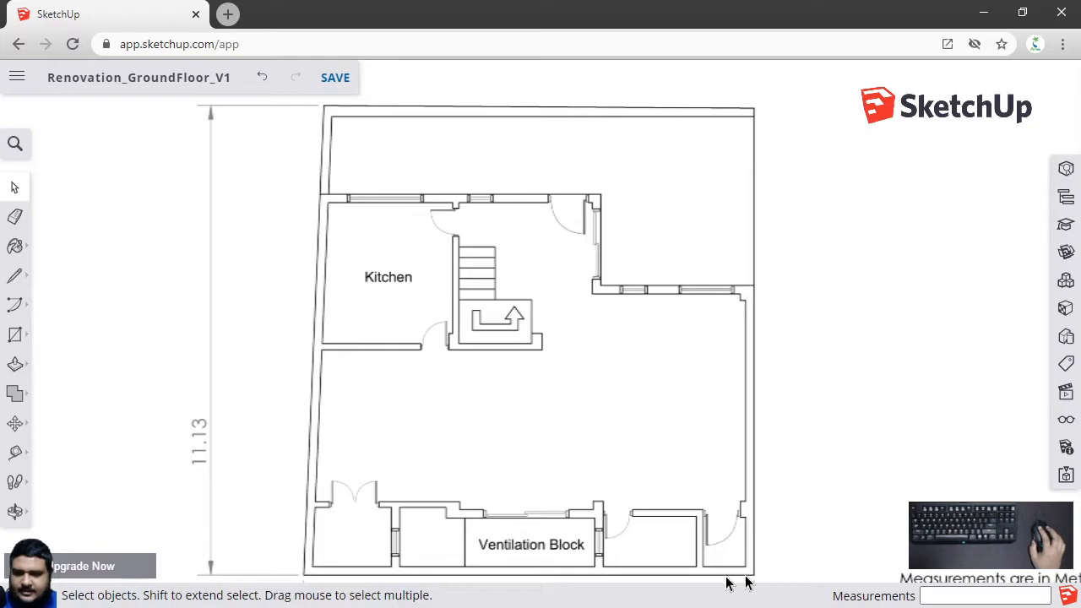
key("ctrl+s")
Zoom and pan around the floor plan to inspect its bottom 10.67 dimension line and wall corners
scroll(313, 495, "down", 2)
scroll(505, 565, "up", 2)
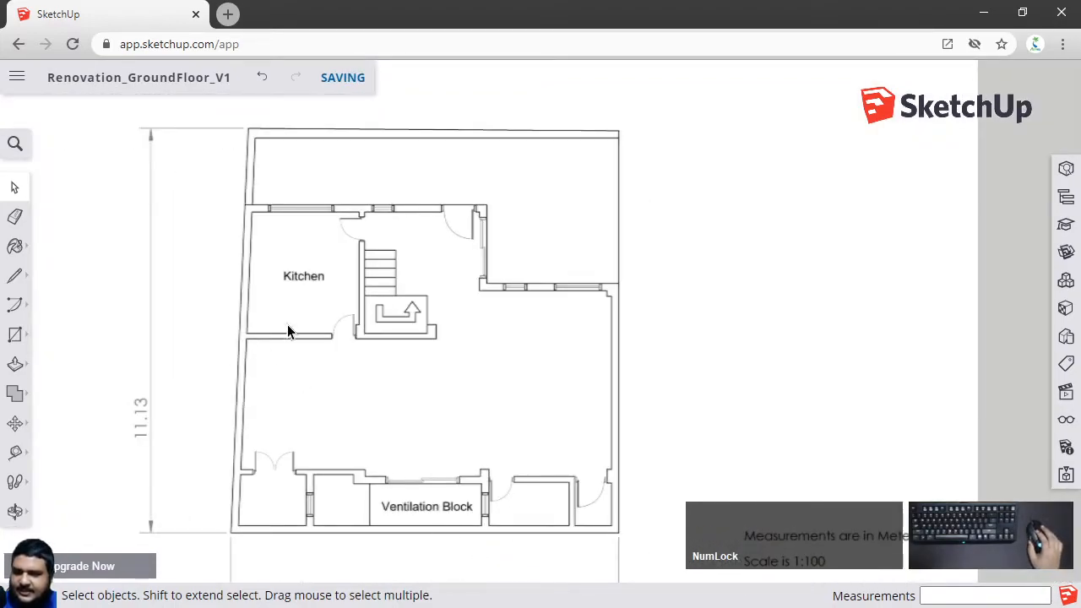
scroll(265, 354, "up", 4)
scroll(221, 338, "up", 2)
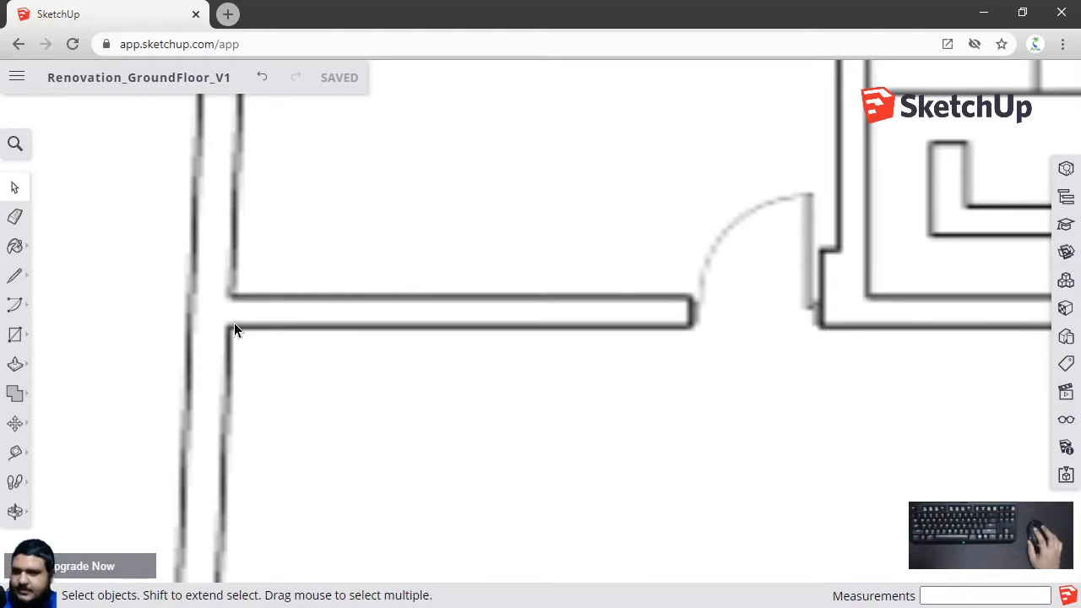
scroll(254, 342, "down", 6)
middle_click_drag(516, 417, 572, 287, "shift")
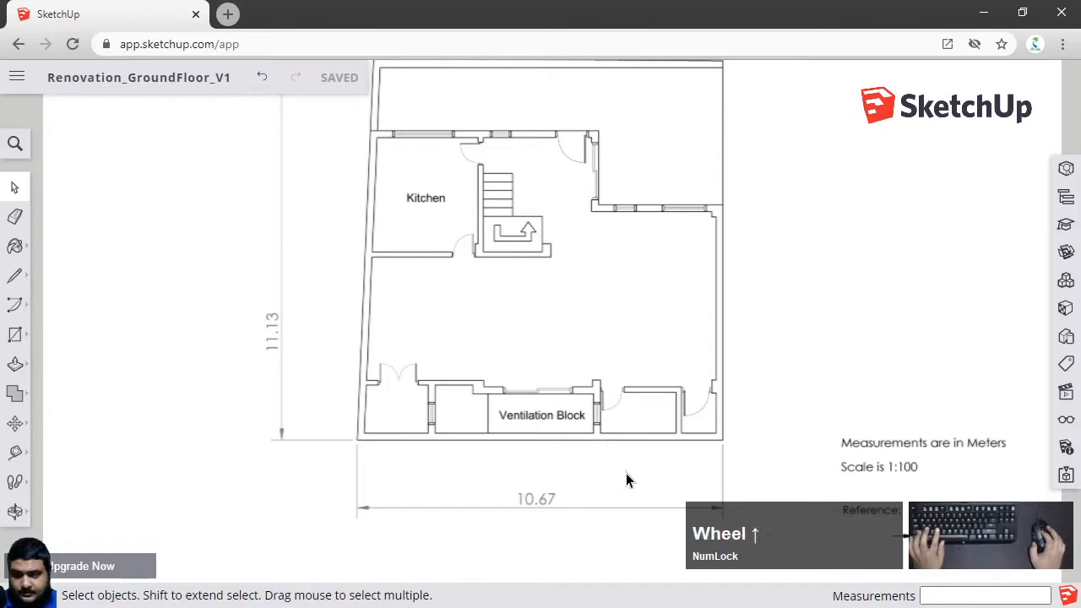
scroll(625, 471, "up", 3)
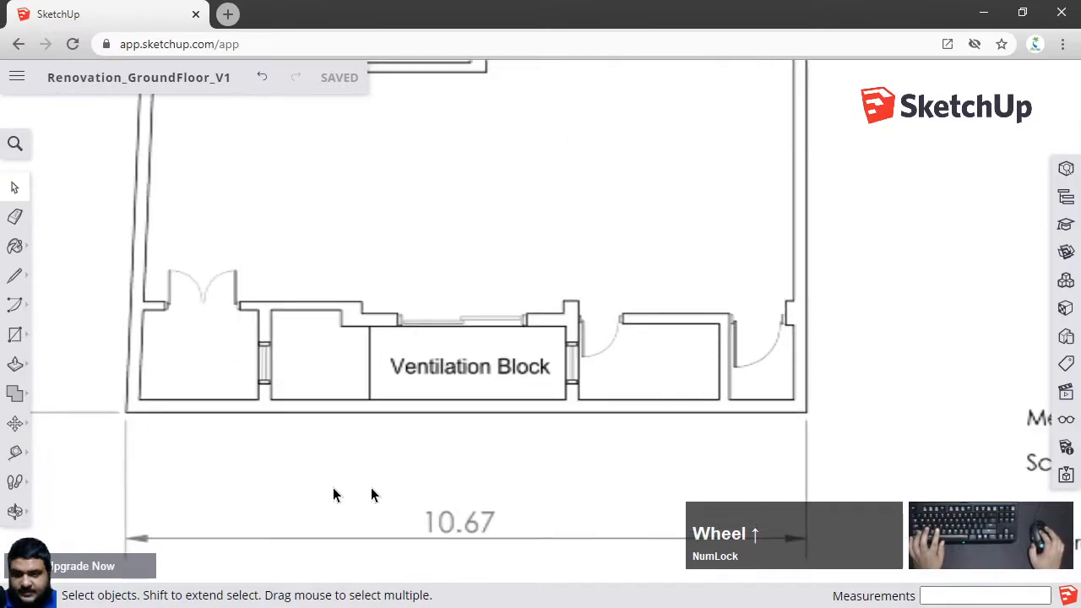
With the Tape Measure, measure the plan's bottom outer wall from corner to corner and resize the model to 10.67m
left_click(19, 455)
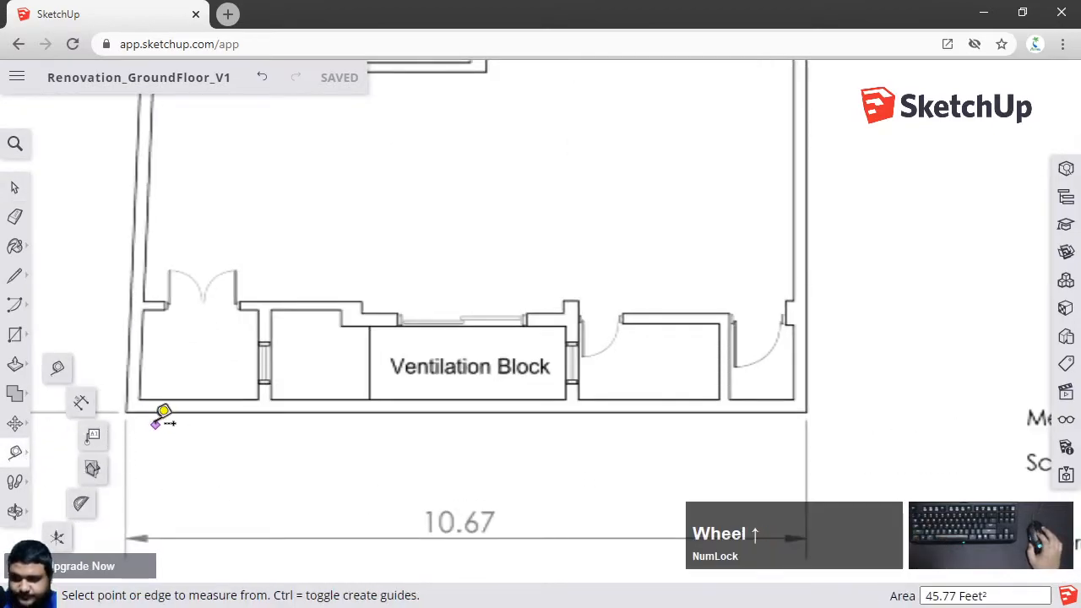
scroll(164, 415, "up", 2)
left_click(65, 365)
scroll(93, 404, "up", 3)
scroll(93, 404, "up", 4)
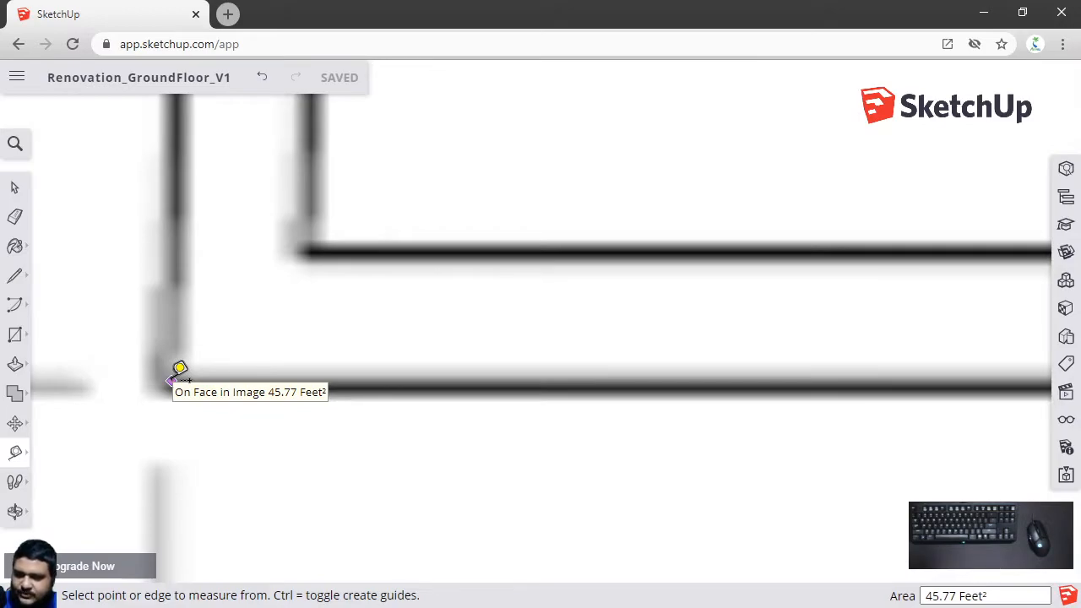
scroll(174, 372, "down", 6)
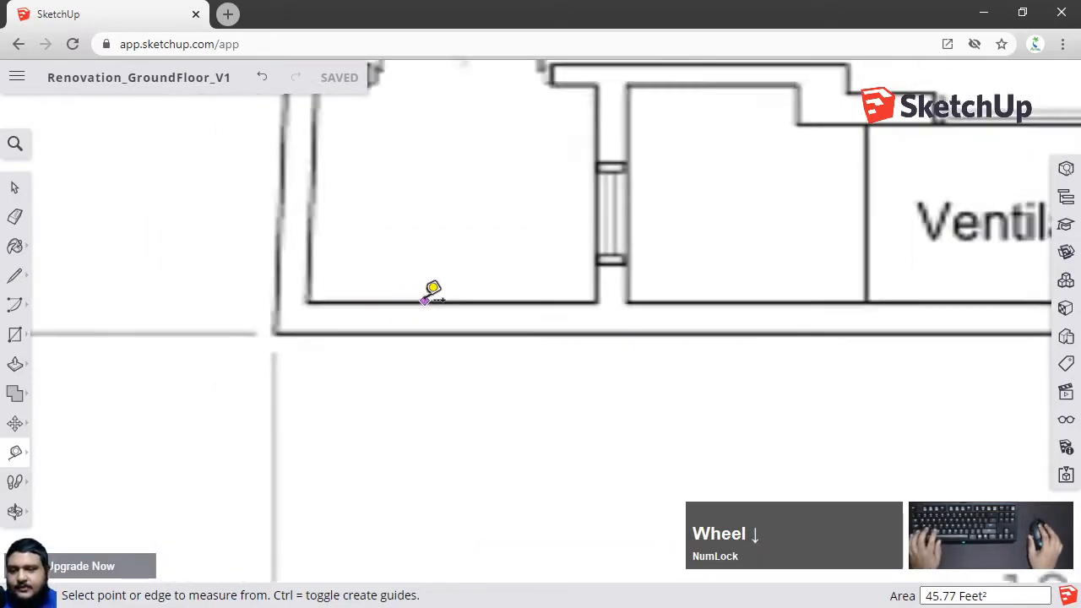
middle_click_drag(504, 304, 217, 321, "shift")
scroll(633, 299, "down", 3)
scroll(258, 326, "up", 8)
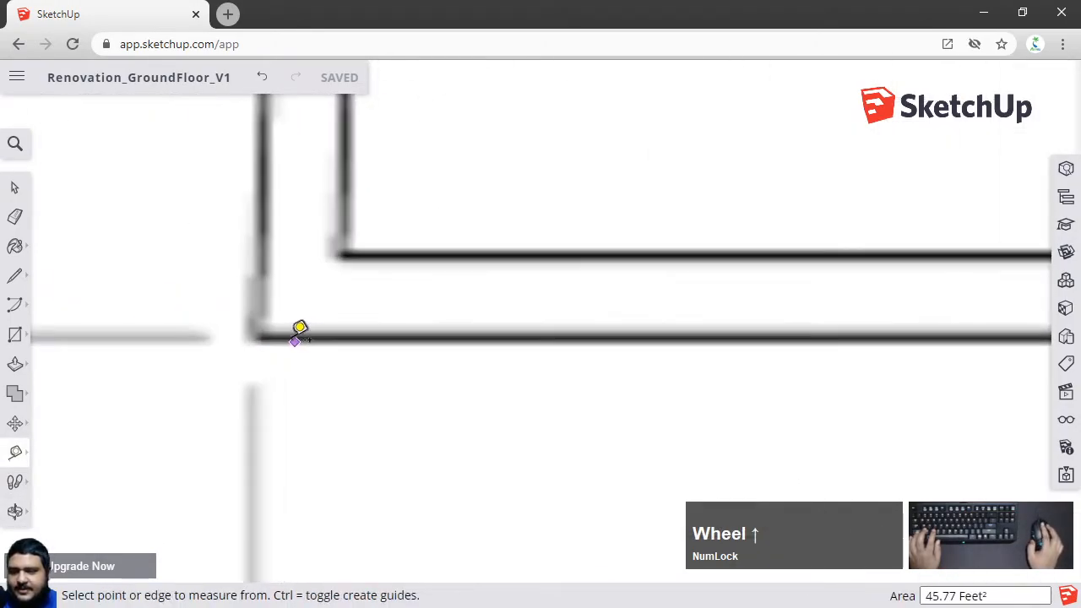
scroll(355, 317, "up", 2)
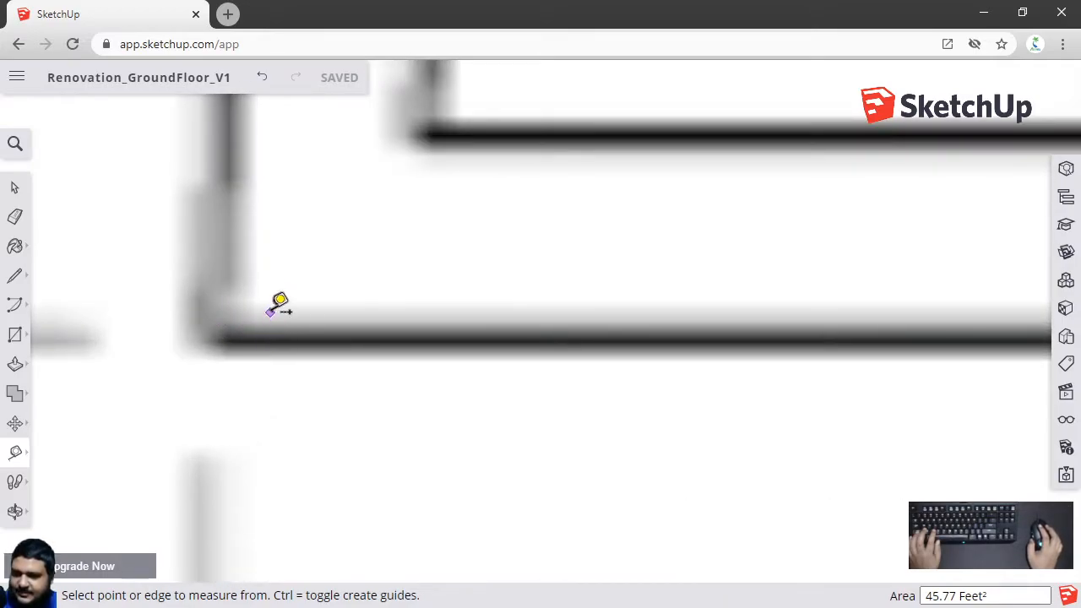
left_click(220, 331)
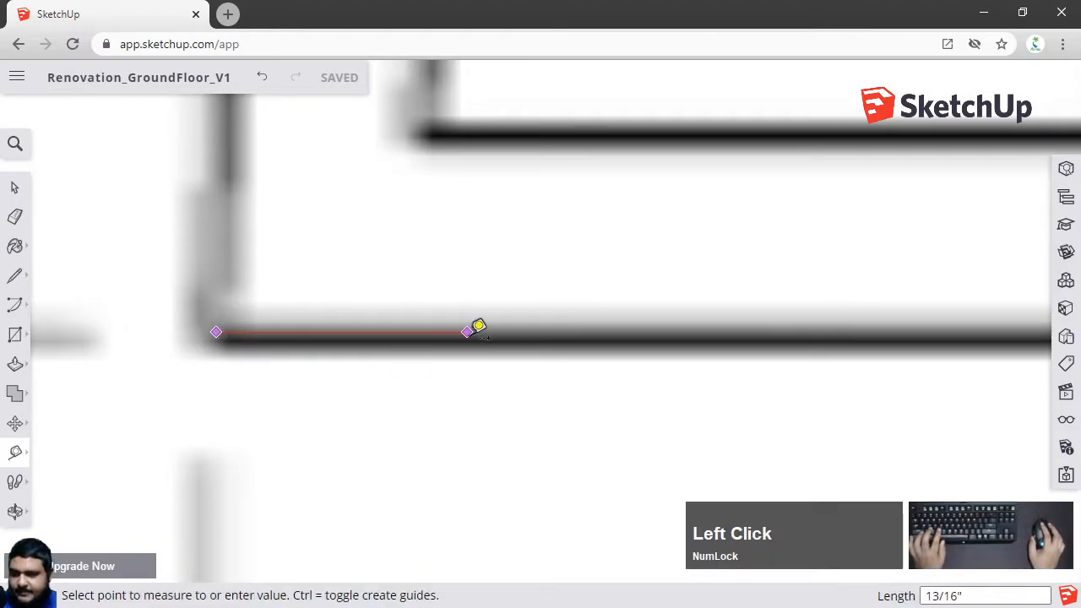
scroll(695, 347, "down", 4)
middle_click_drag(856, 344, 447, 367, "shift")
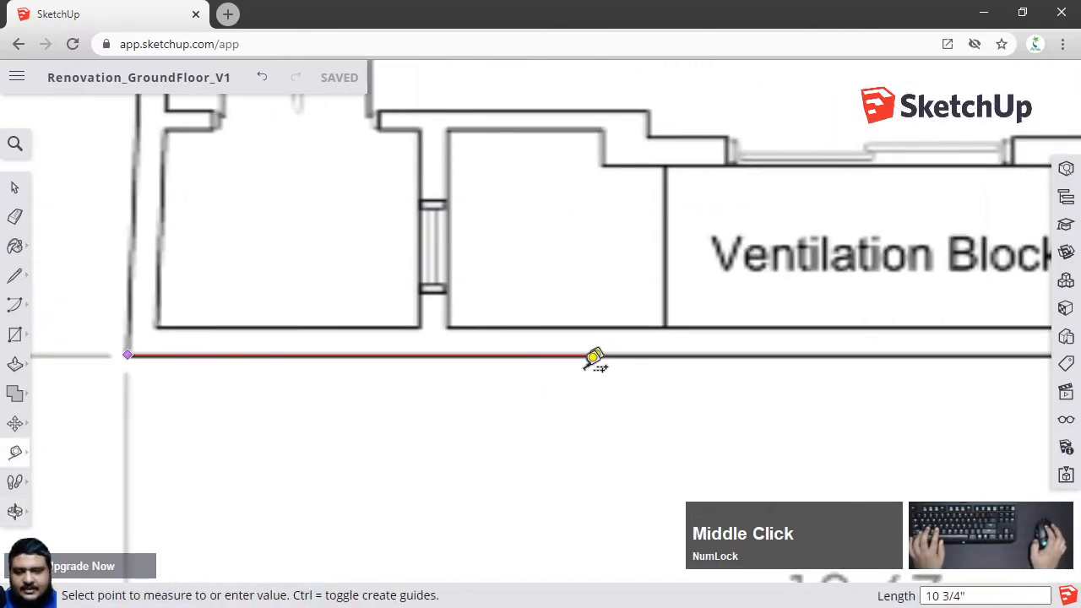
scroll(771, 348, "down", 3)
middle_click_drag(771, 348, 283, 415, "shift")
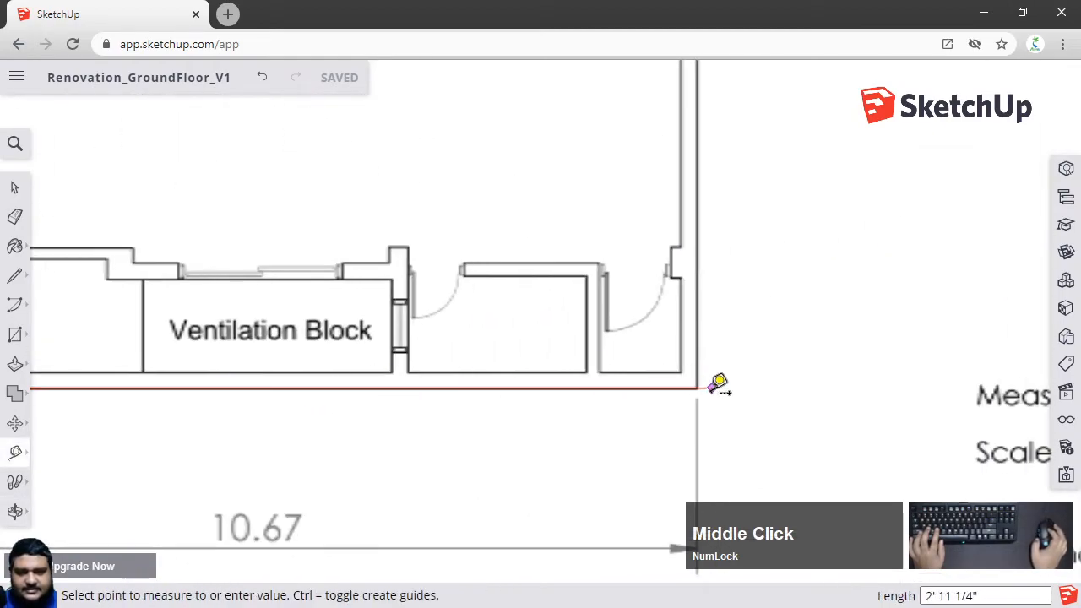
scroll(717, 381, "up", 5)
scroll(671, 338, "up", 3)
scroll(671, 338, "up", 2)
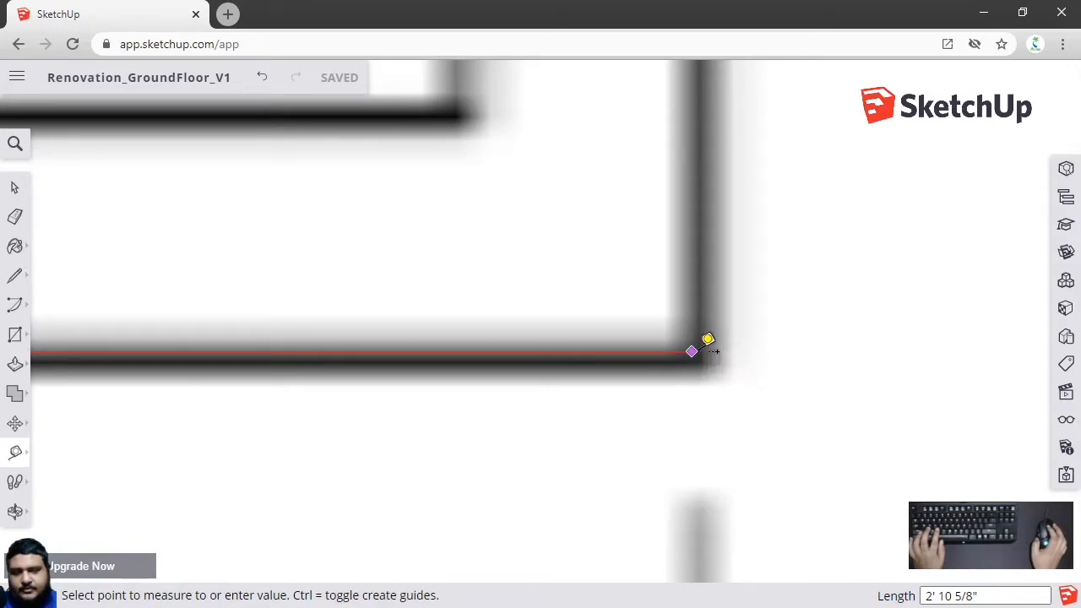
left_click(708, 348)
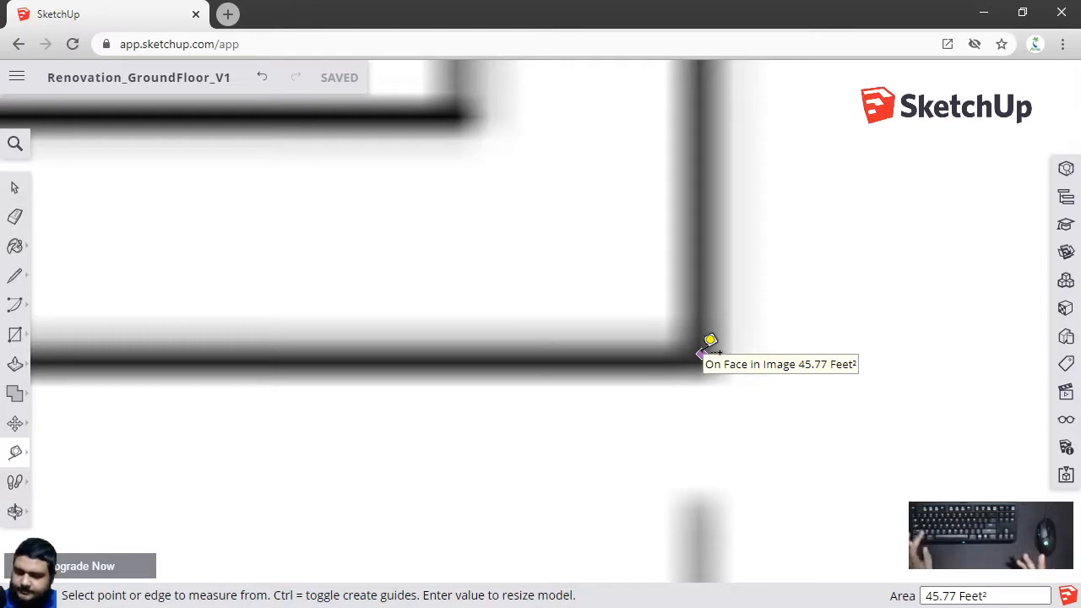
type("1")
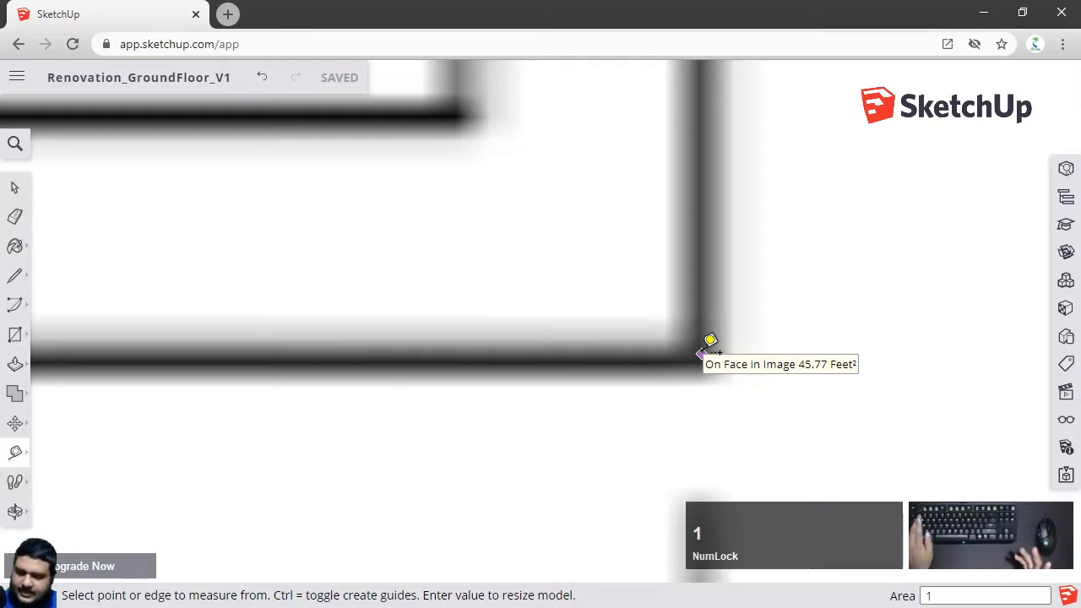
type("0.6")
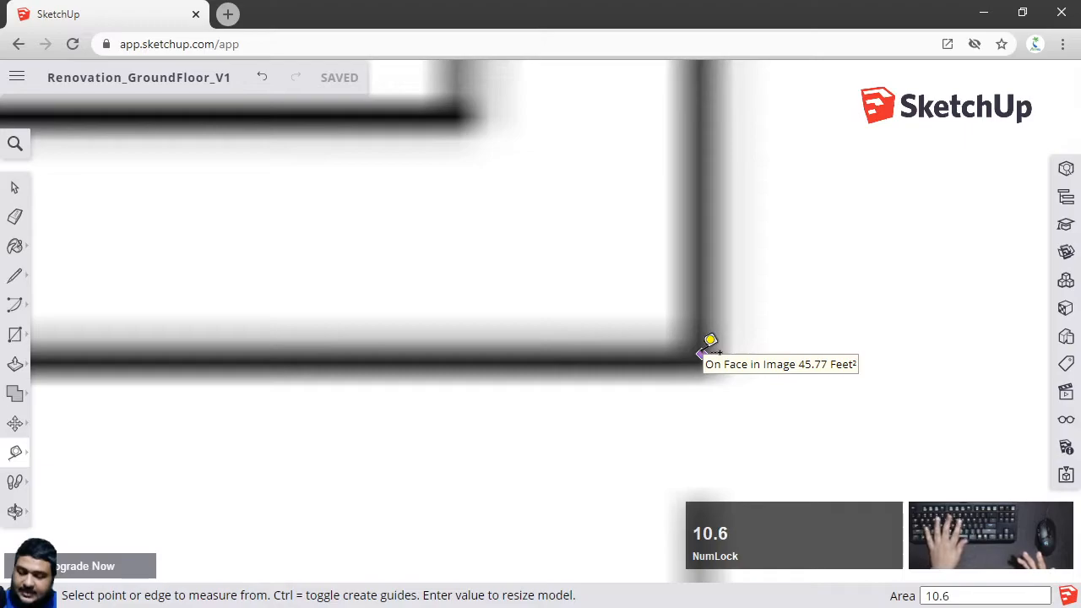
type("7m")
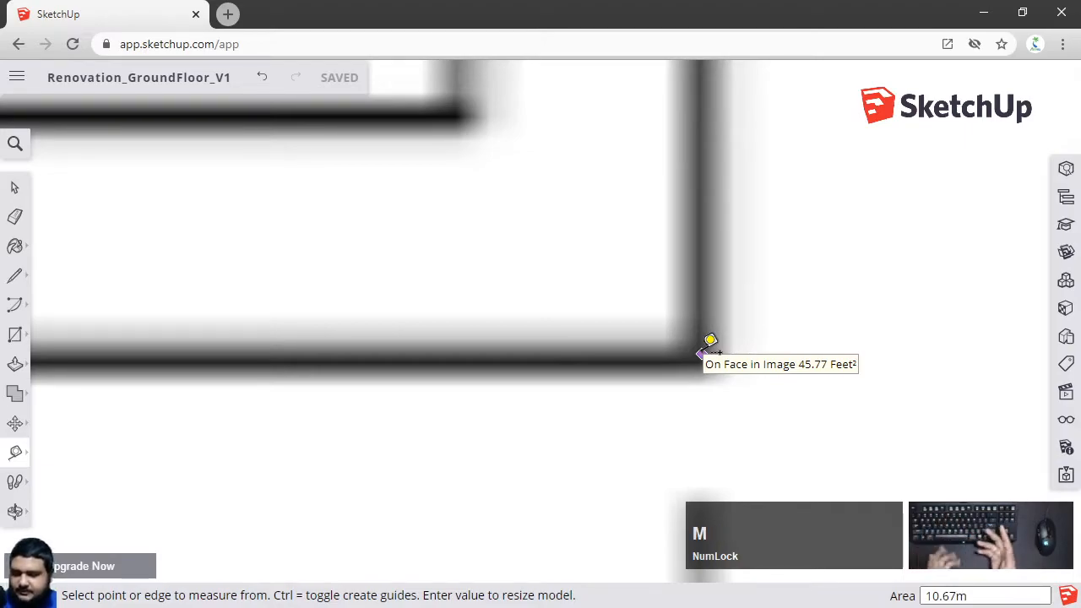
key("Return")
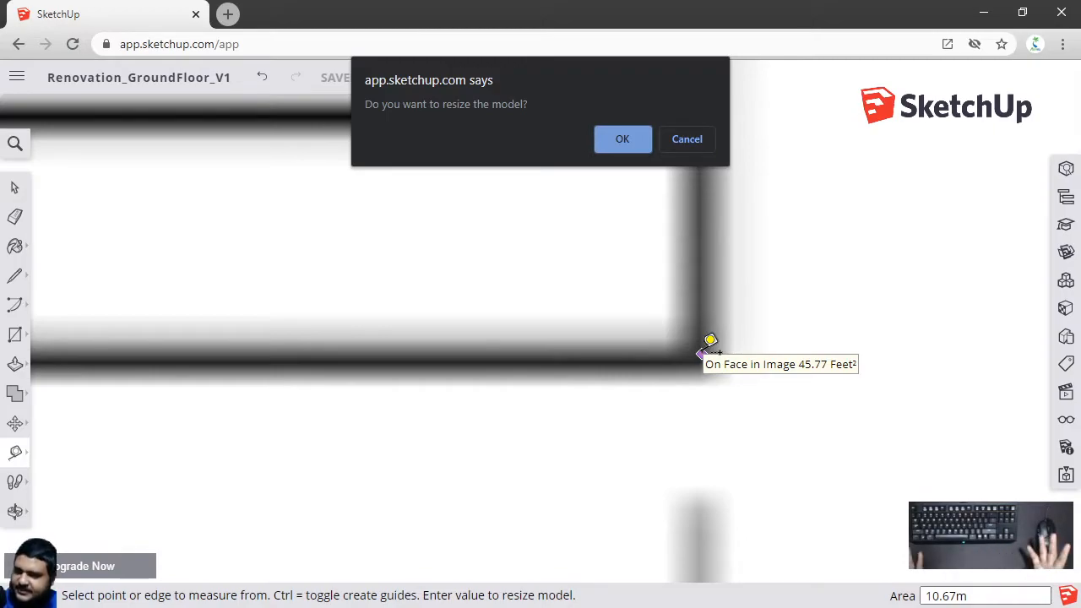
left_click(629, 139)
Zoom out and orbit to view the whole resized floor plan image in perspective
scroll(618, 402, "down", 1)
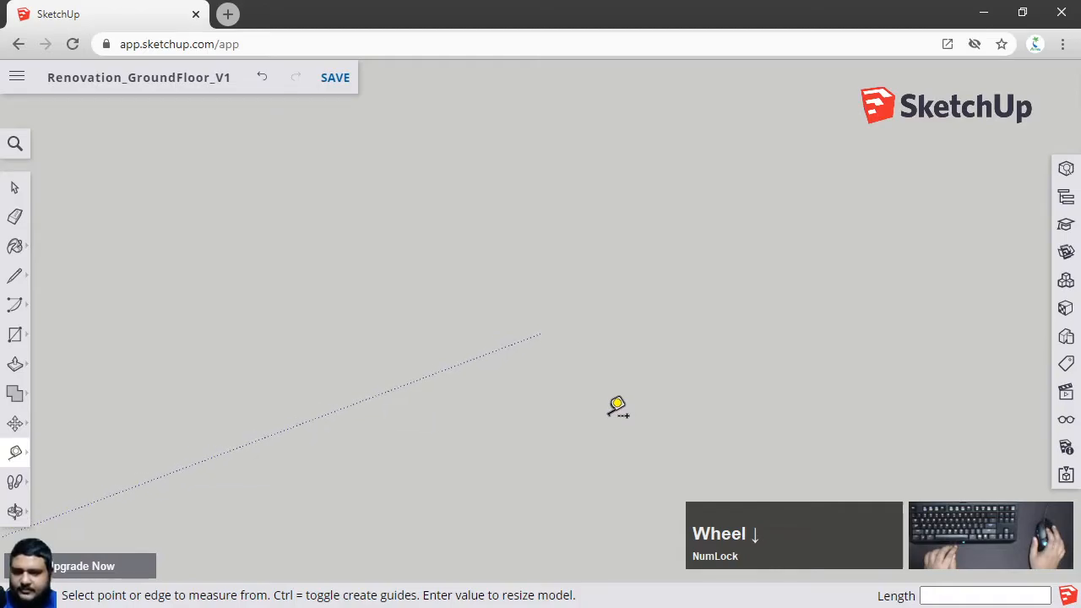
scroll(617, 405, "down", 5)
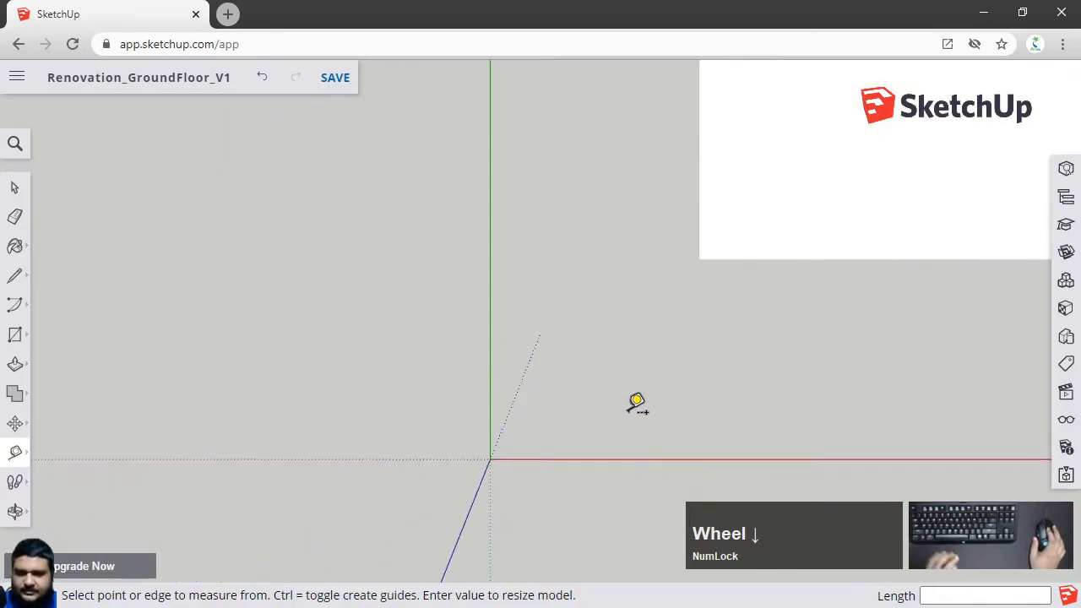
middle_click_drag(749, 355, 447, 434, "shift")
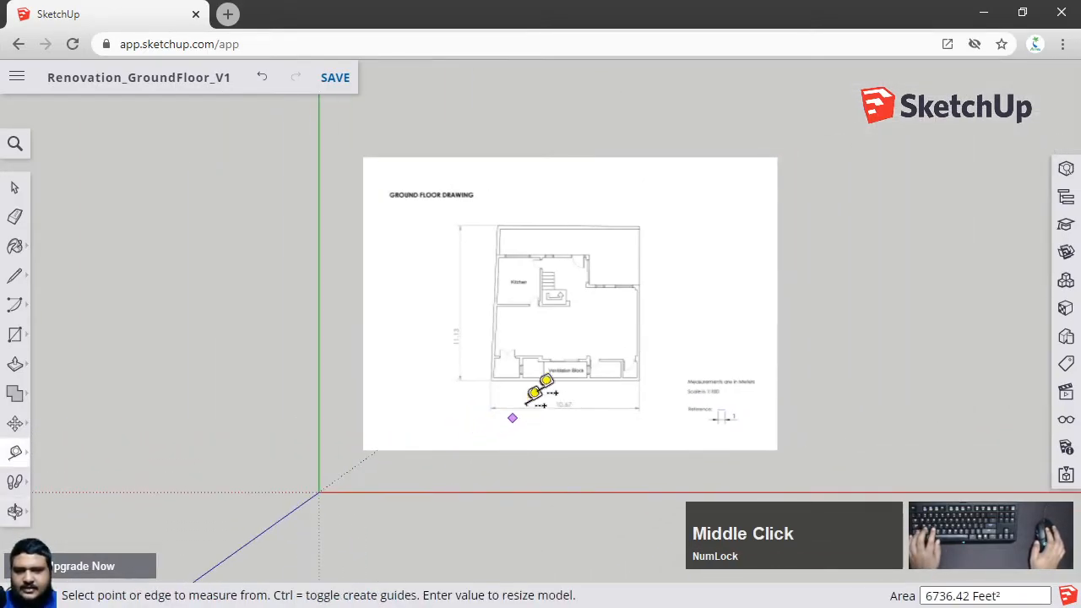
scroll(586, 347, "up", 2)
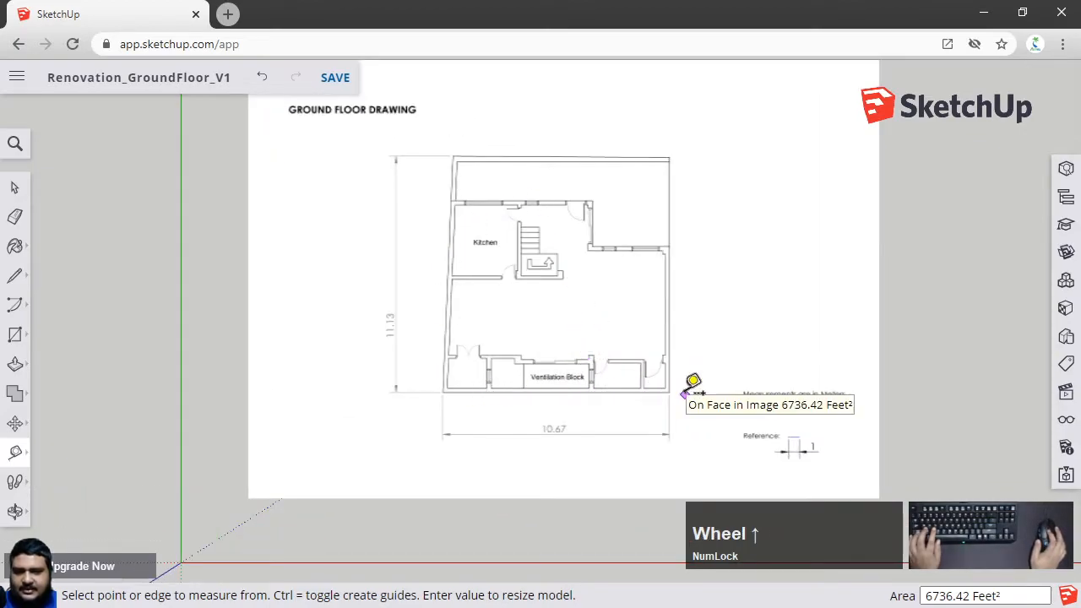
scroll(691, 385, "up", 2)
scroll(652, 384, "down", 2)
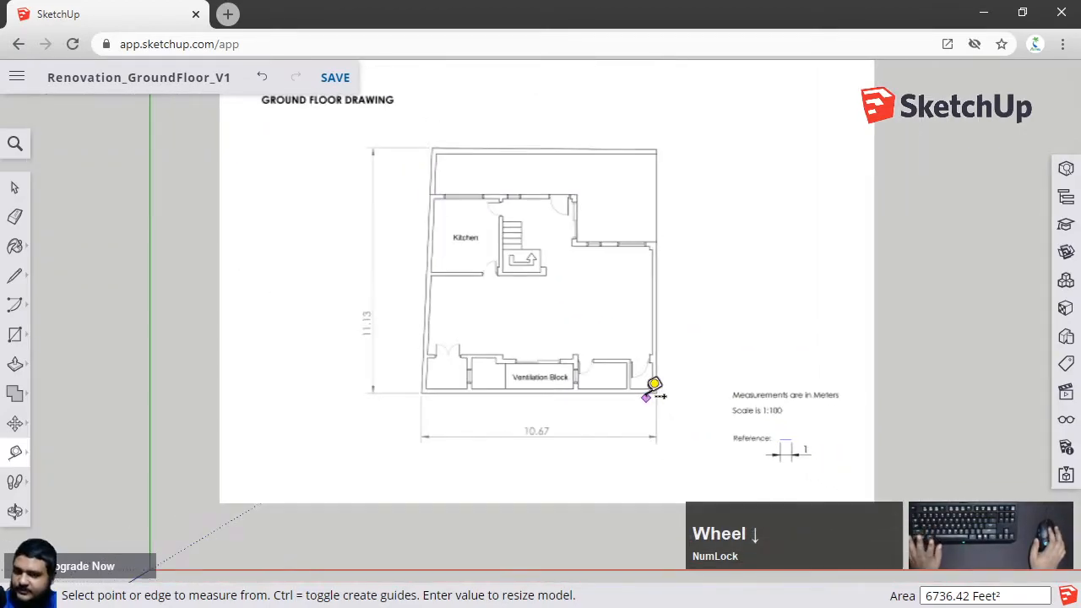
left_click(14, 188)
middle_click_drag(664, 447, 446, 358)
scroll(504, 383, "up", 2)
scroll(242, 338, "up", 2)
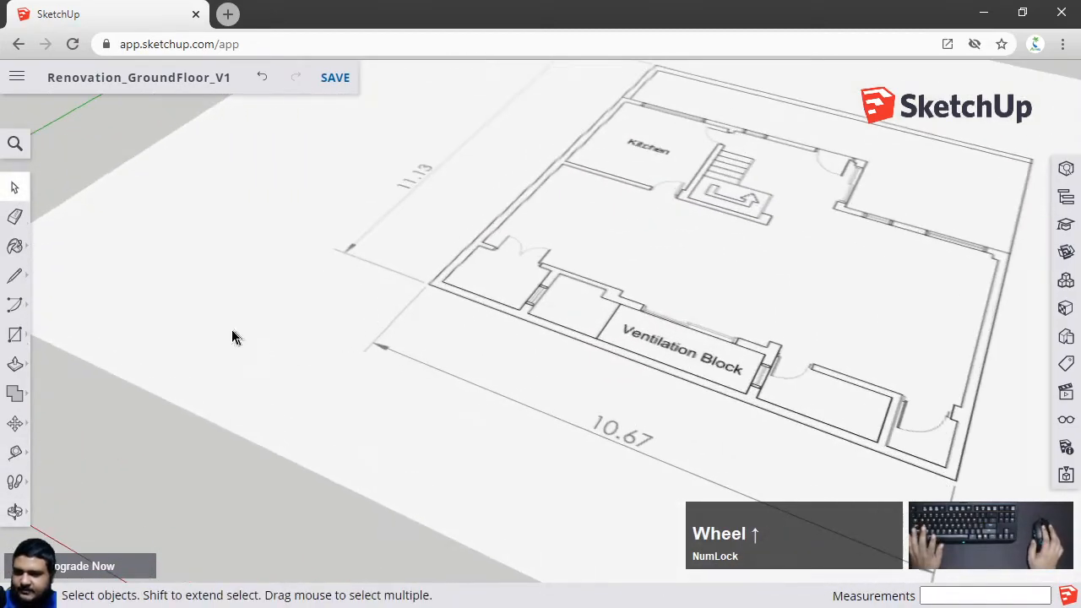
Measure the plan's bottom outer wall again with the Tape Measure to check its new length
left_click(15, 456)
scroll(380, 237, "up", 3)
scroll(321, 324, "up", 3)
left_click(306, 342)
scroll(529, 328, "down", 5)
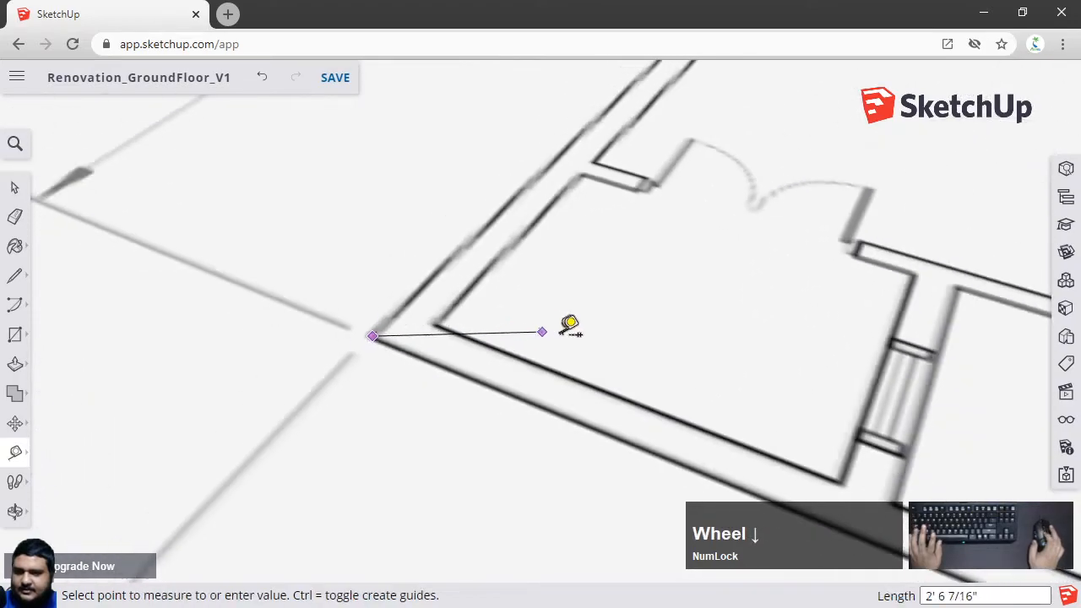
middle_click_drag(888, 453, 338, 262, "shift")
middle_click_drag(904, 480, 553, 325, "shift")
middle_click_drag(959, 473, 338, 250, "shift")
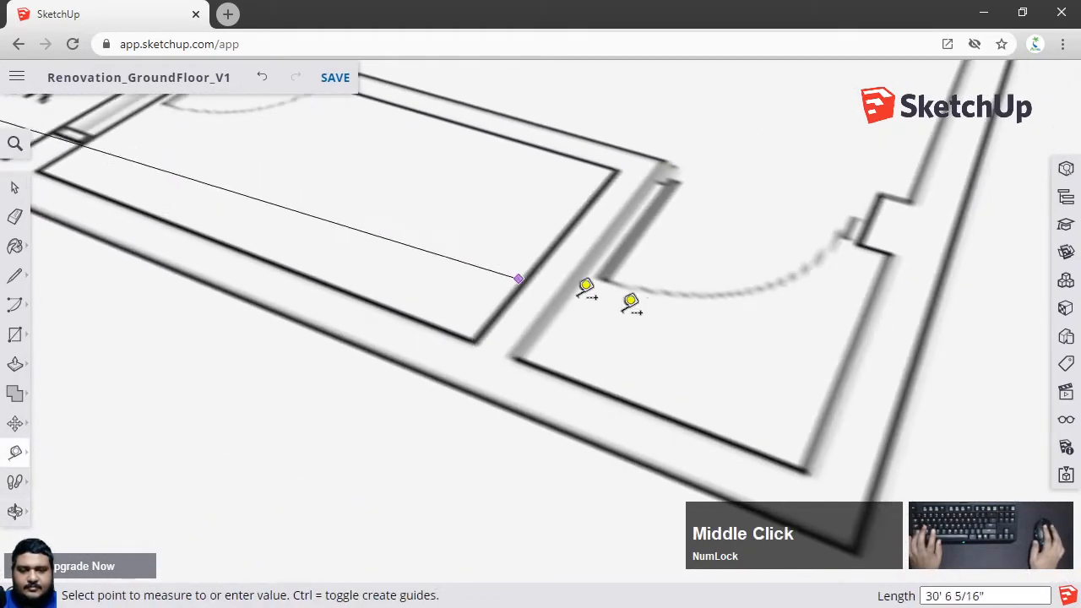
scroll(613, 296, "down", 3)
scroll(813, 484, "up", 4)
scroll(742, 412, "up", 1)
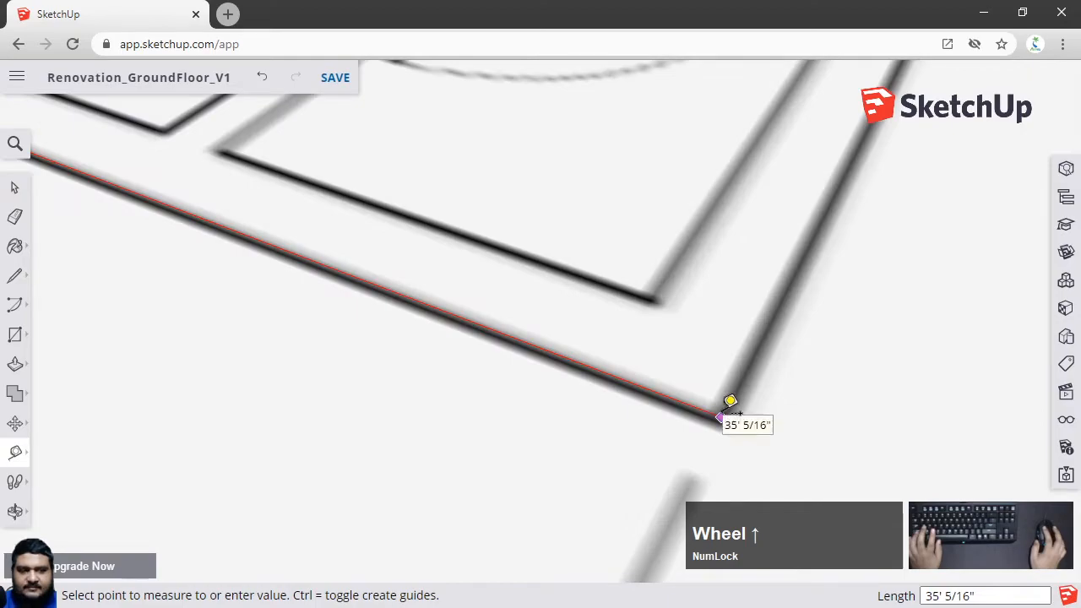
left_click(730, 402)
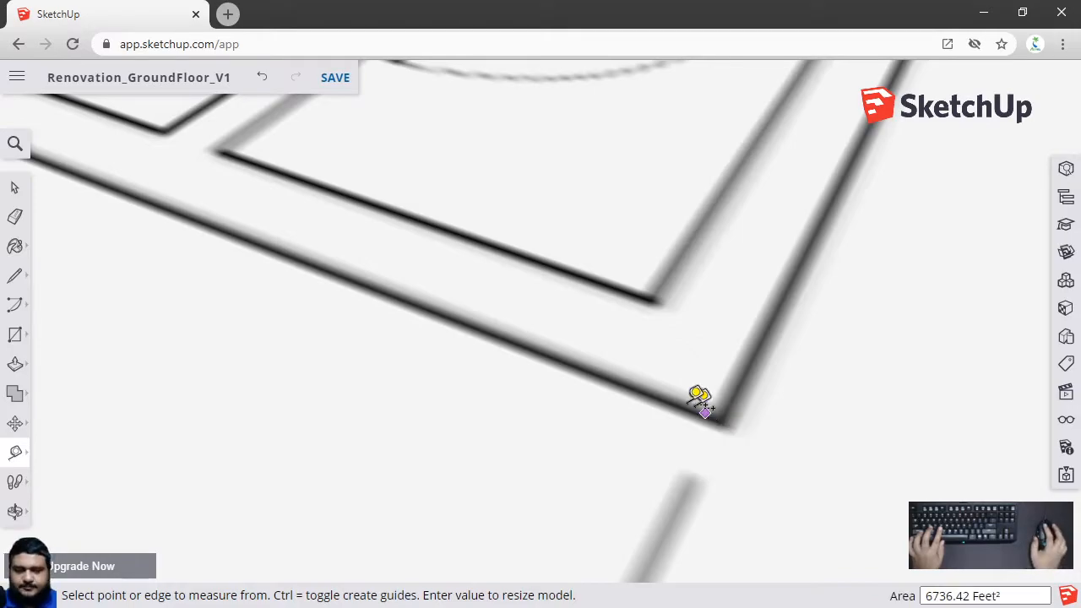
scroll(423, 193, "down", 5)
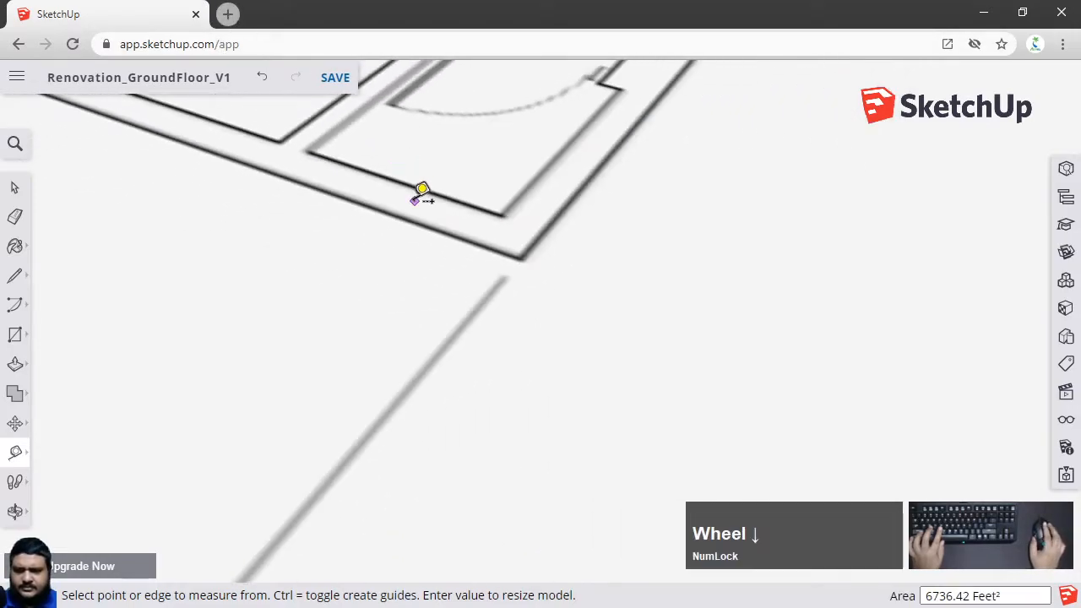
middle_click_drag(441, 234, 724, 308, "shift")
scroll(725, 308, "down", 2)
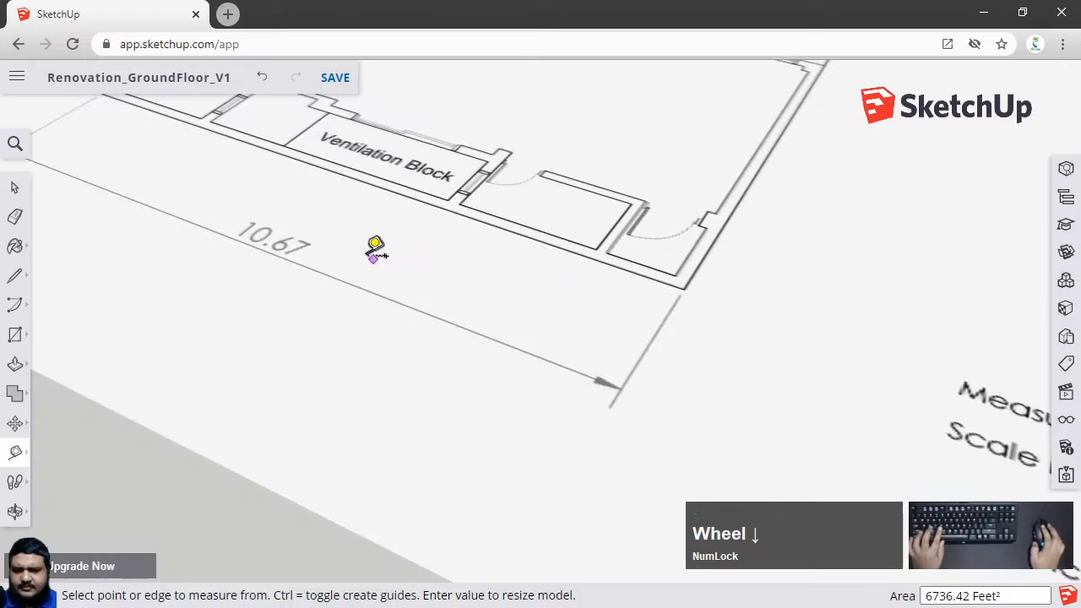
In a new browser tab, search Google for meter to feet and convert 10.67 meters to feet
left_click(228, 14)
type("meter to f")
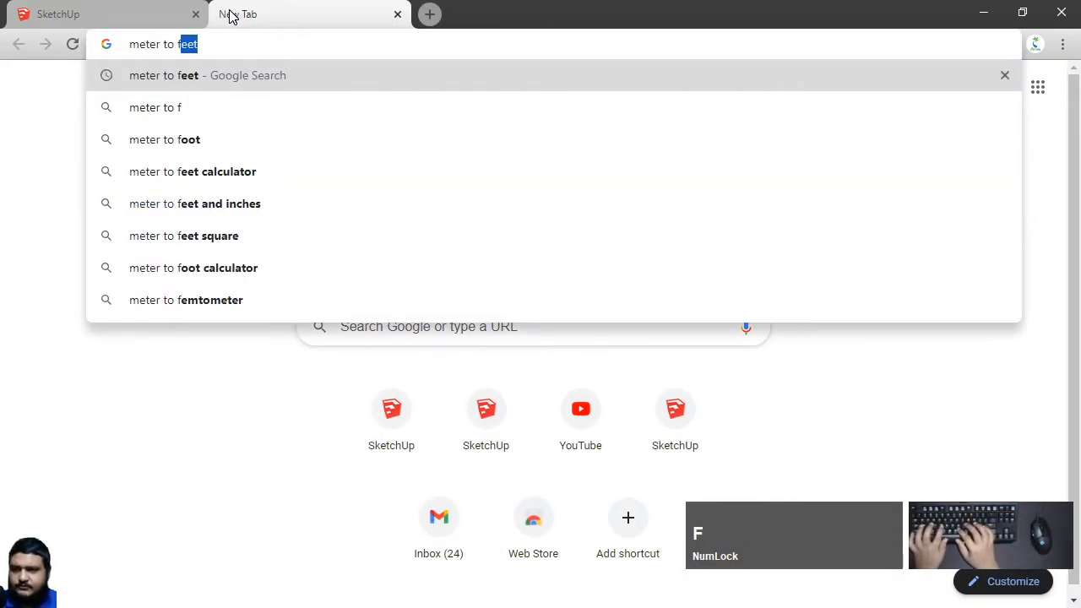
key("Return")
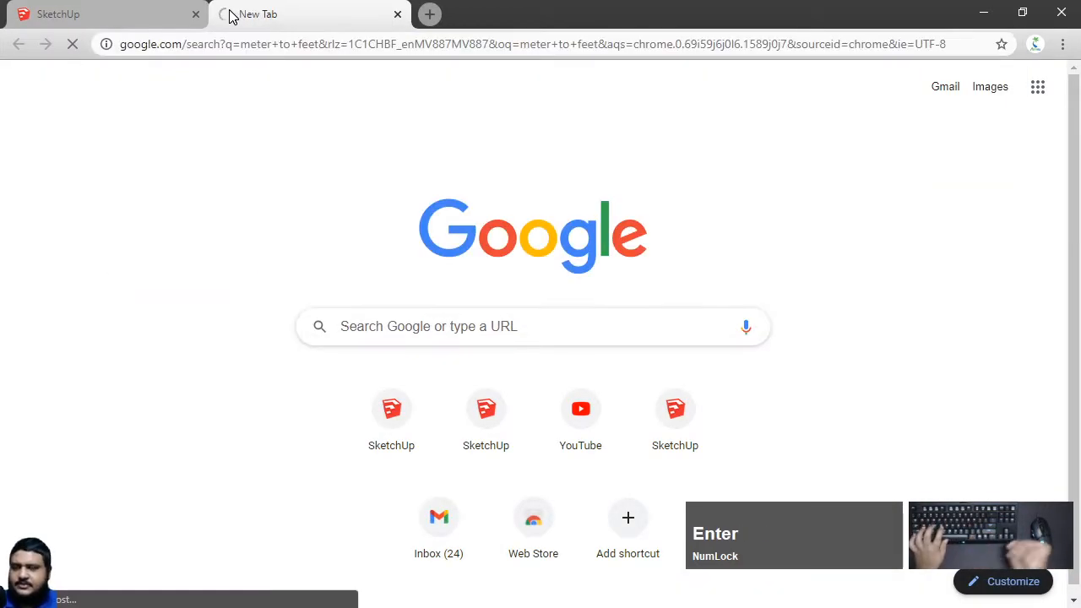
left_click(257, 267)
type("10.67")
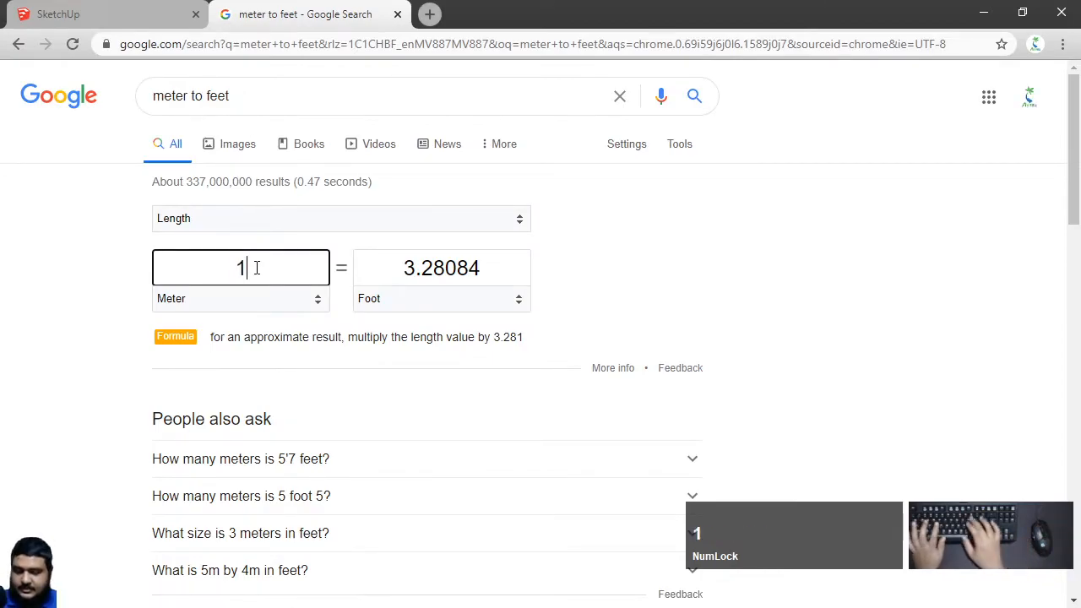
key("Return")
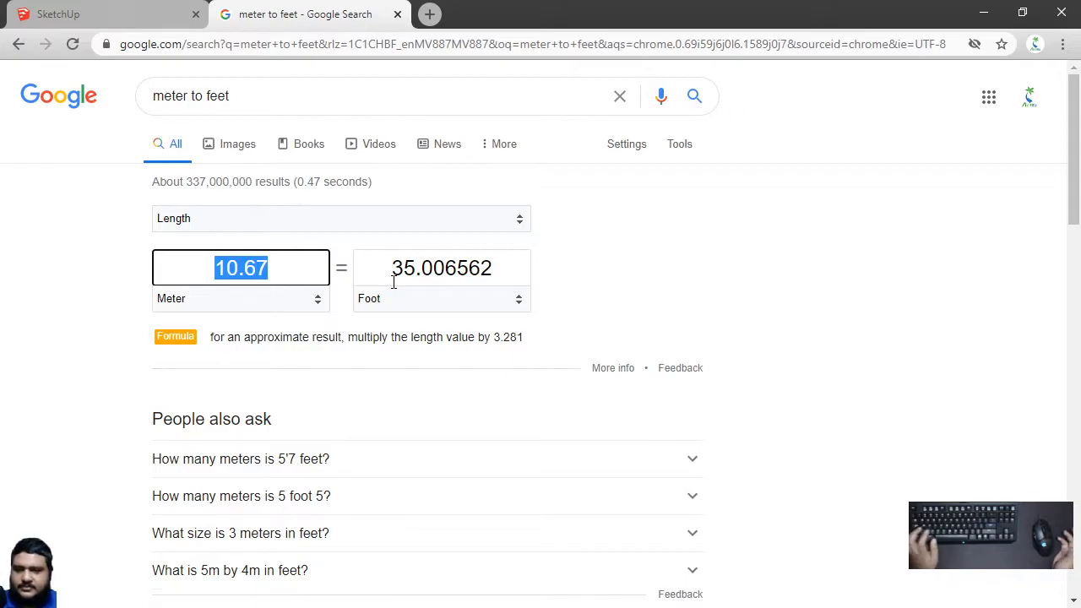
right_click(393, 285)
left_click(697, 275)
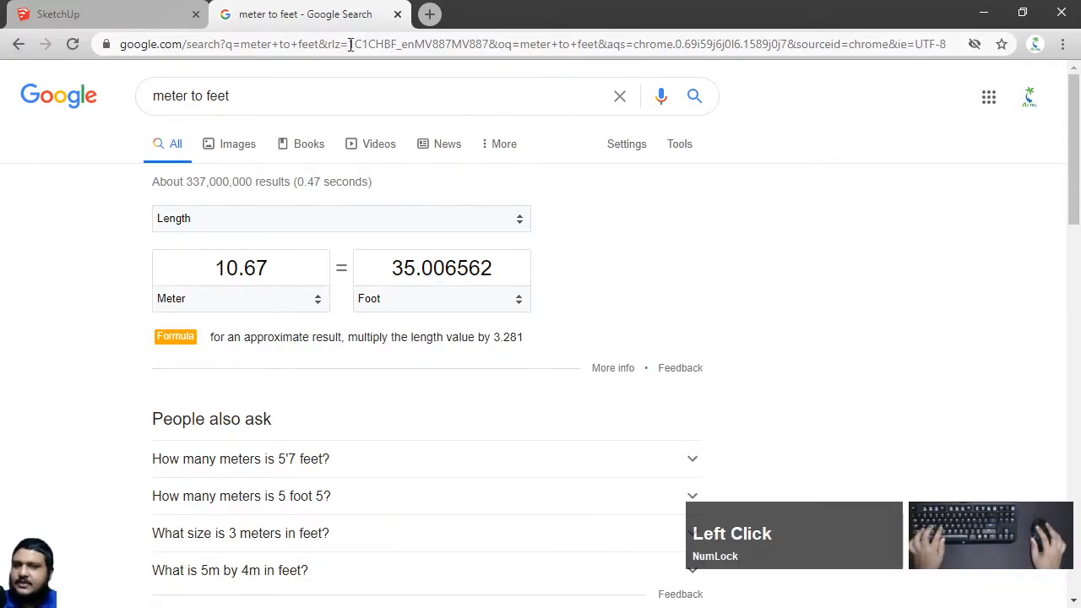
Return to SketchUp and inspect the resized floor plan image around its bottom outer wall
left_click(394, 15)
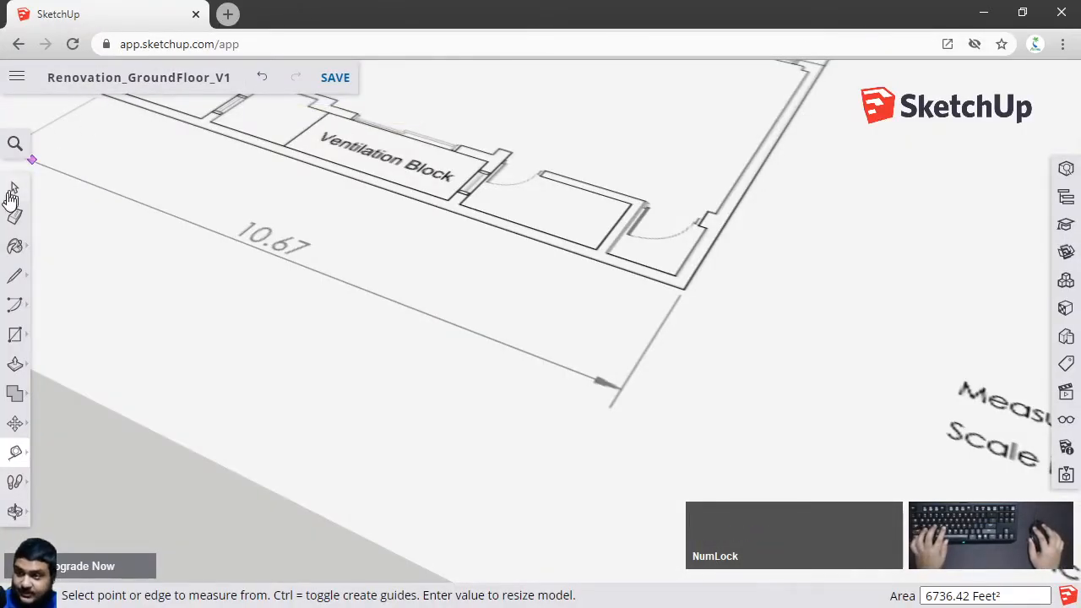
left_click(14, 188)
scroll(409, 196, "down", 3)
middle_click_drag(411, 198, 415, 338, "shift")
scroll(372, 306, "up", 3)
middle_click_drag(373, 306, 418, 332)
scroll(441, 381, "down", 2)
scroll(419, 332, "up", 1)
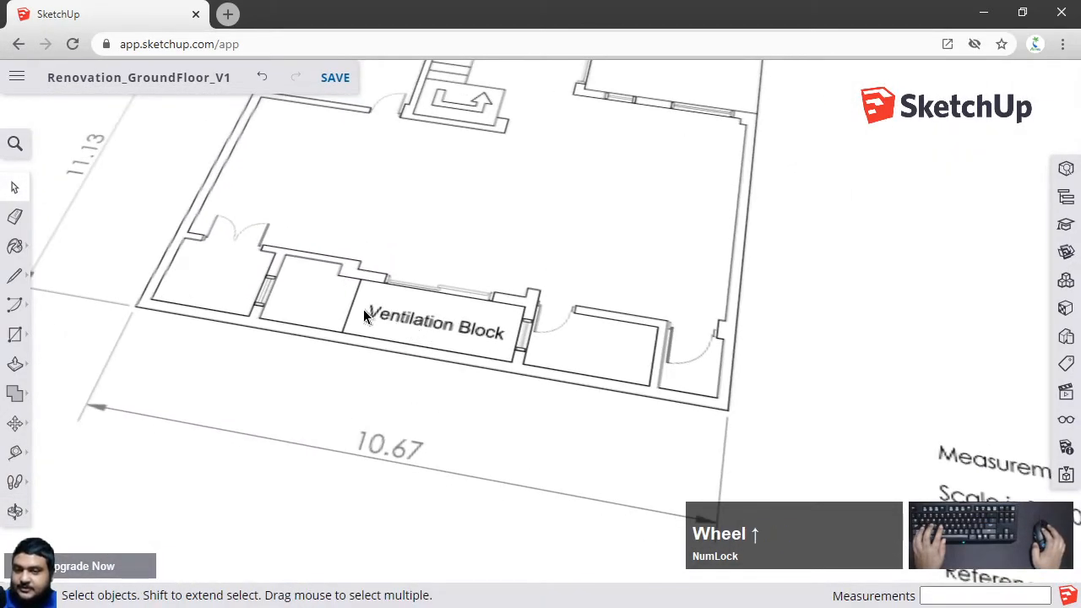
middle_click(309, 300)
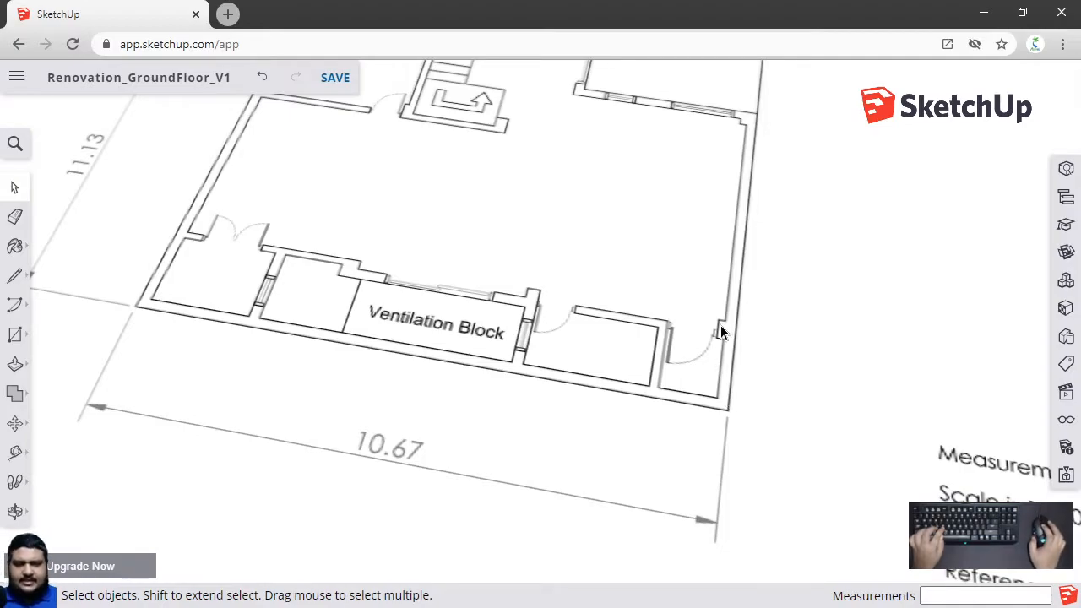
scroll(635, 359, "down", 4)
scroll(456, 306, "up", 3)
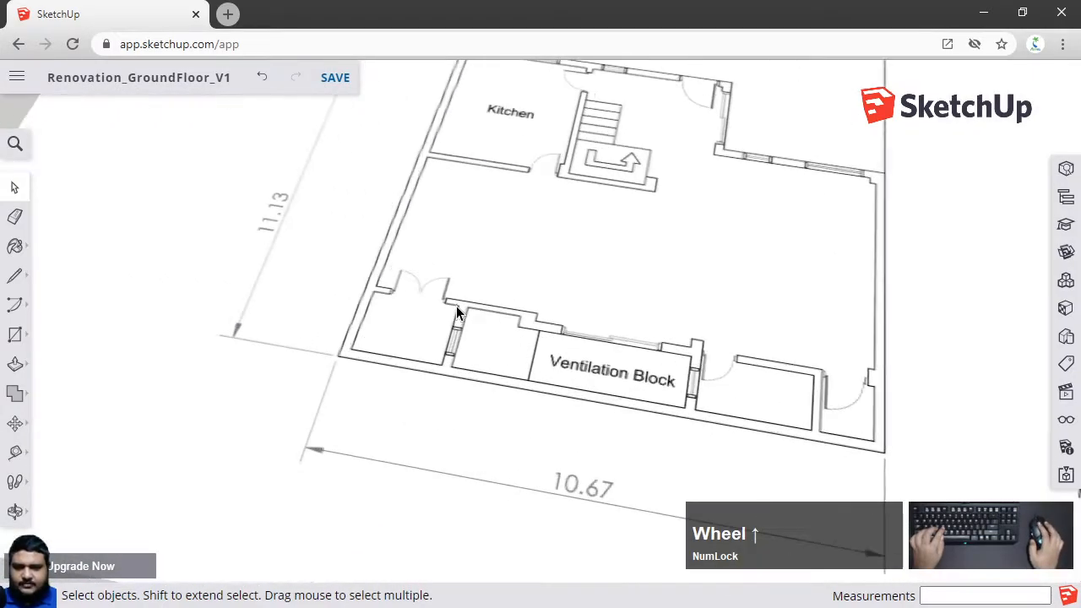
middle_click_drag(456, 305, 416, 301)
scroll(368, 338, "up", 3)
middle_click_drag(357, 341, 474, 352)
scroll(585, 292, "down", 3)
Switch the camera to Parallel Projection and the Top standard view, then close the Scenes panel
left_click(1066, 391)
mouse_move(642, 336)
middle_mouse_down()
mouse_move(430, 273)
mouse_move(398, 310)
mouse_move(297, 243)
middle_mouse_up()
scroll(430, 273, "down", 3)
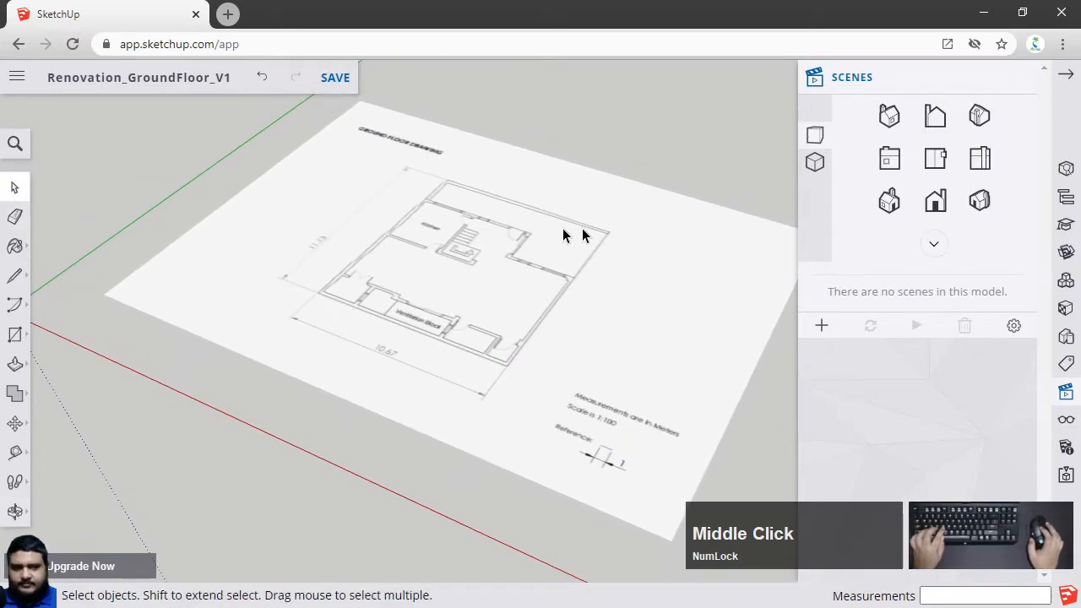
scroll(417, 232, "up", 2)
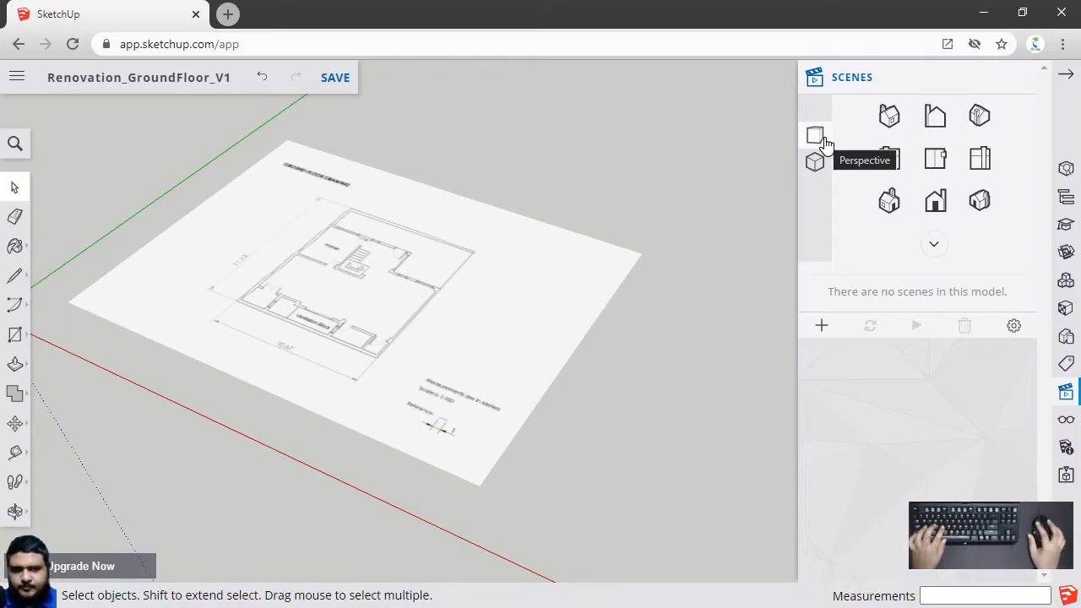
key("a")
left_click(14, 188)
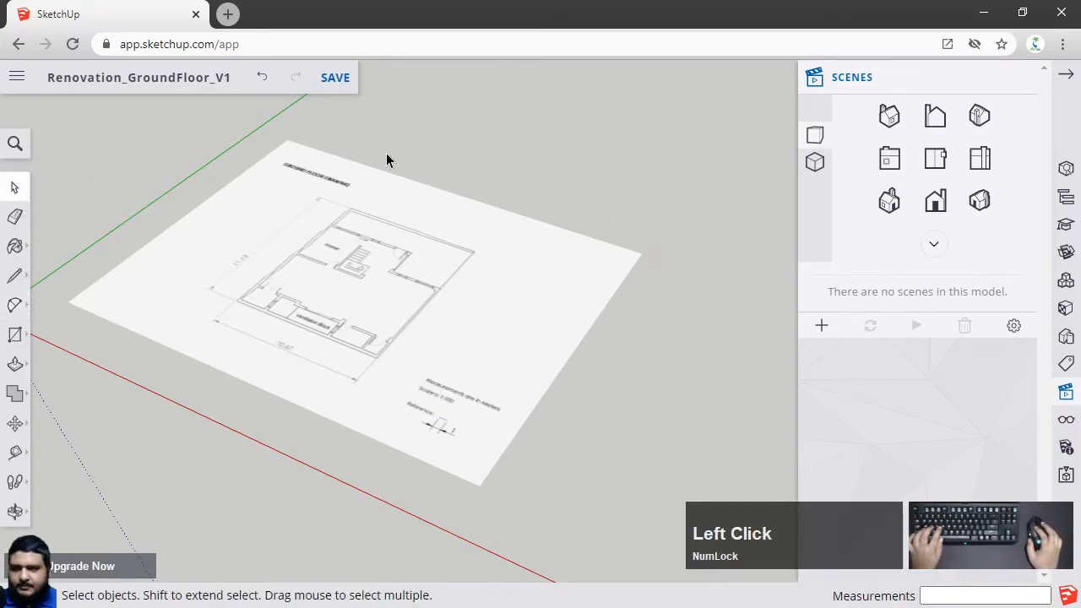
middle_click_drag(466, 159, 532, 199)
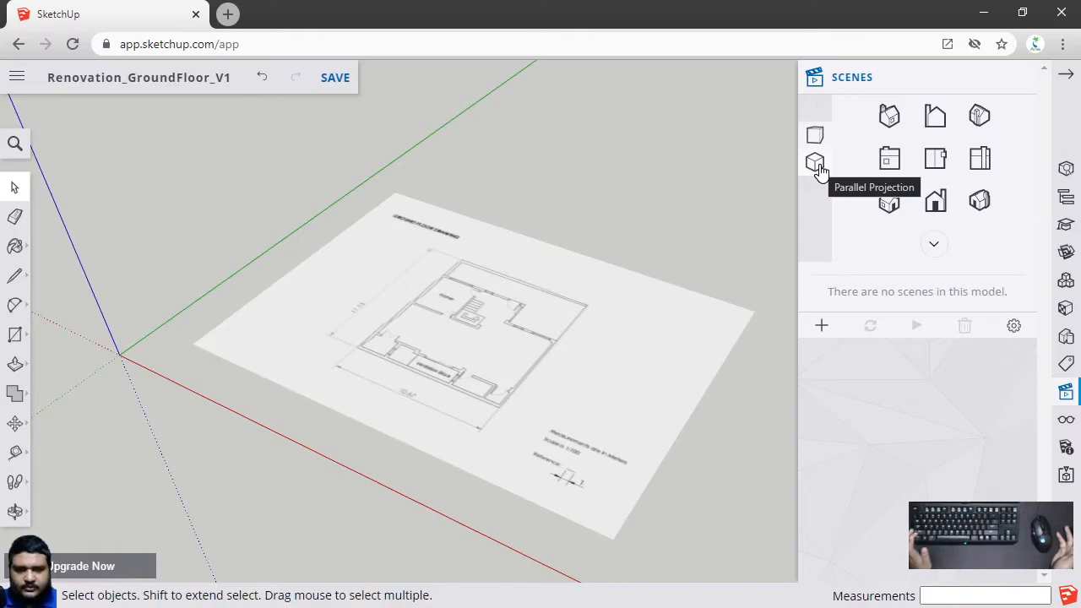
left_click(816, 164)
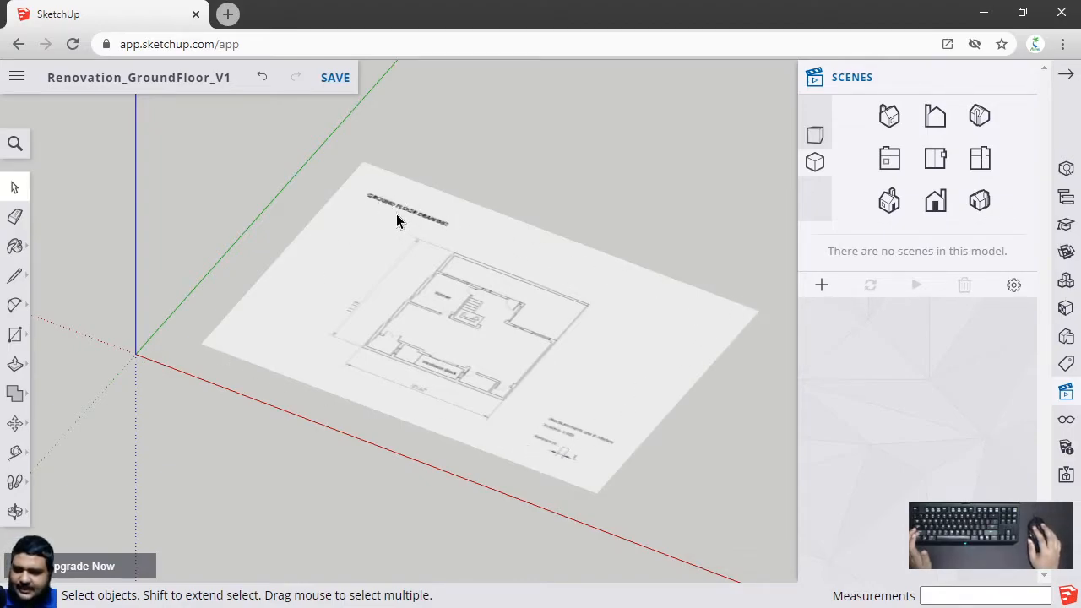
mouse_move(446, 518)
middle_mouse_down()
mouse_move(449, 362)
mouse_move(506, 249)
mouse_move(563, 431)
mouse_move(507, 493)
middle_mouse_up()
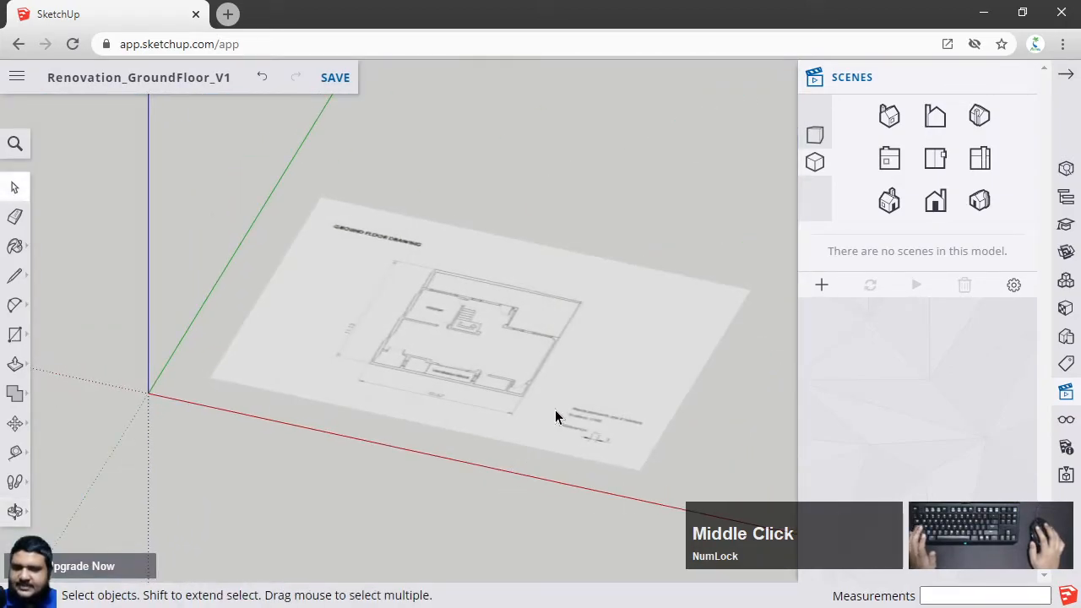
middle_click_drag(656, 425, 509, 480)
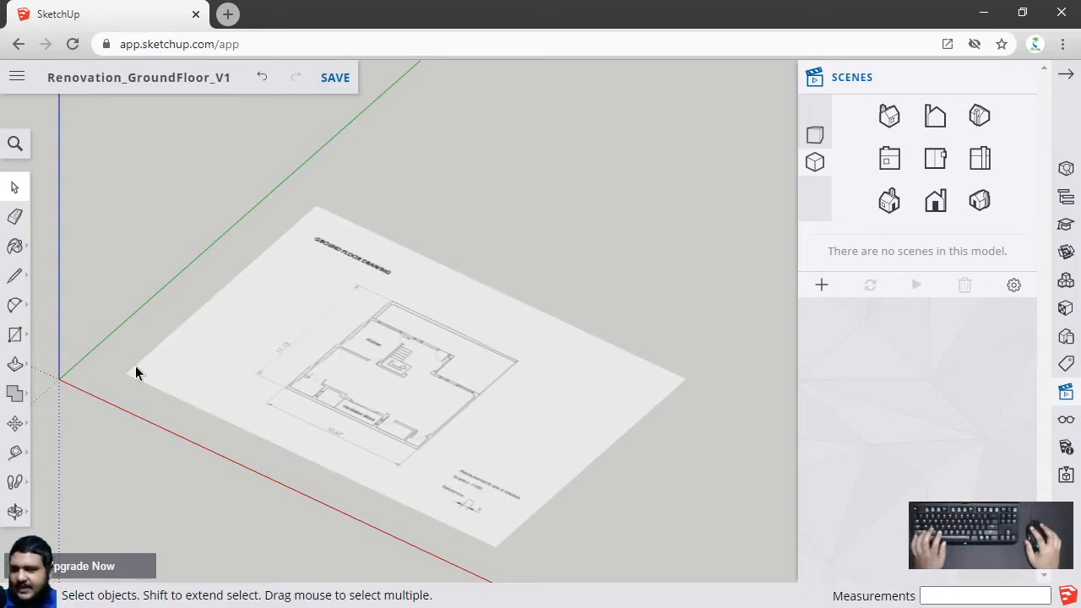
left_click(935, 161)
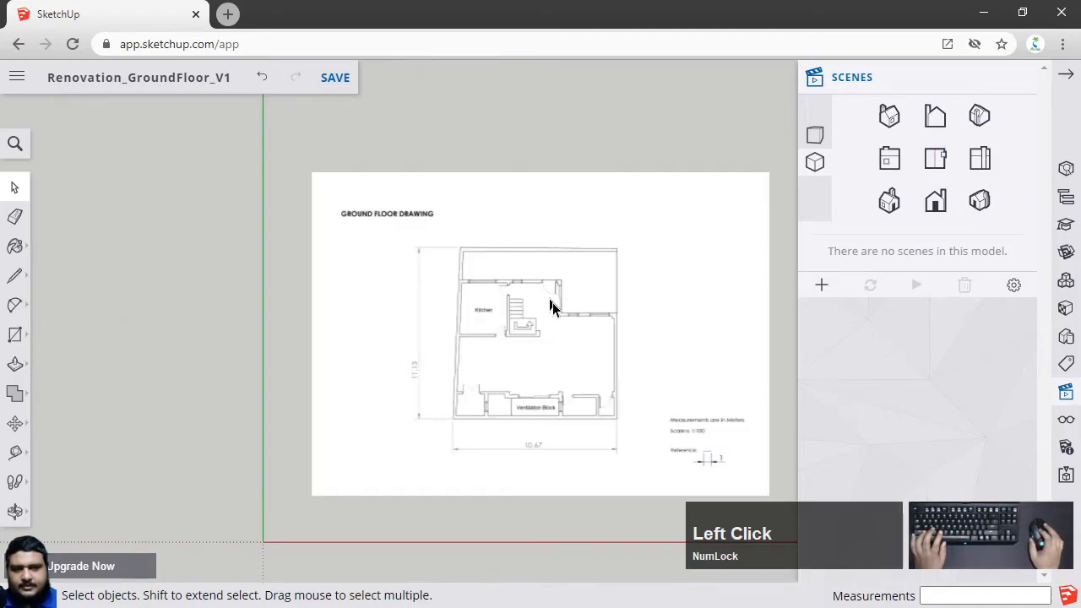
scroll(649, 375, "up", 3)
scroll(384, 364, "up", 3)
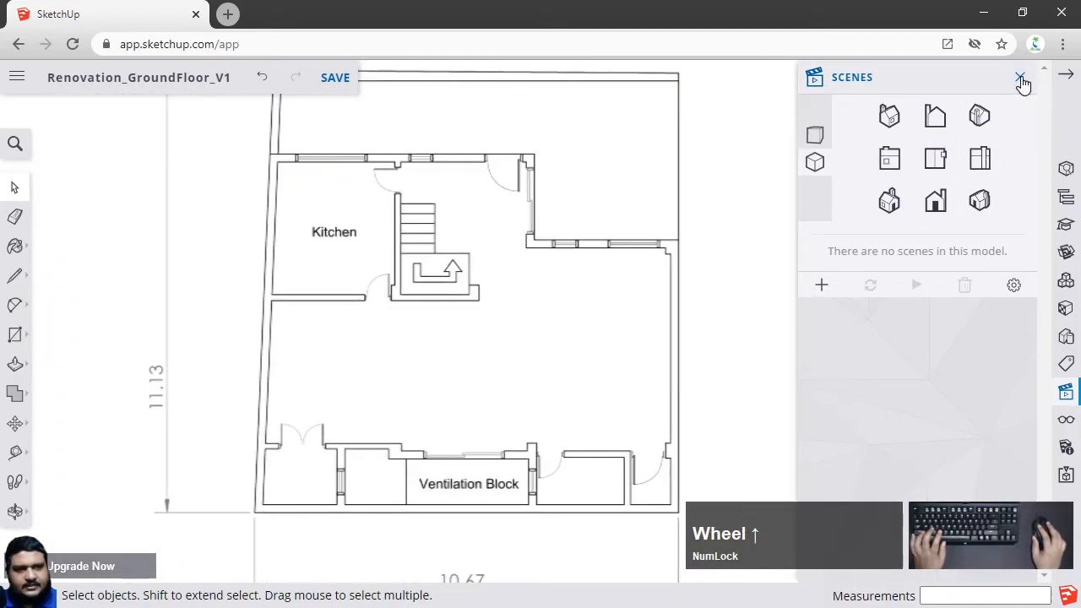
left_click(1020, 78)
With the Line tool, draw along the plan's bottom outer wall from its bottom-left corner to its bottom-right corner
scroll(472, 506, "up", 3)
middle_click_drag(471, 504, 594, 381, "shift")
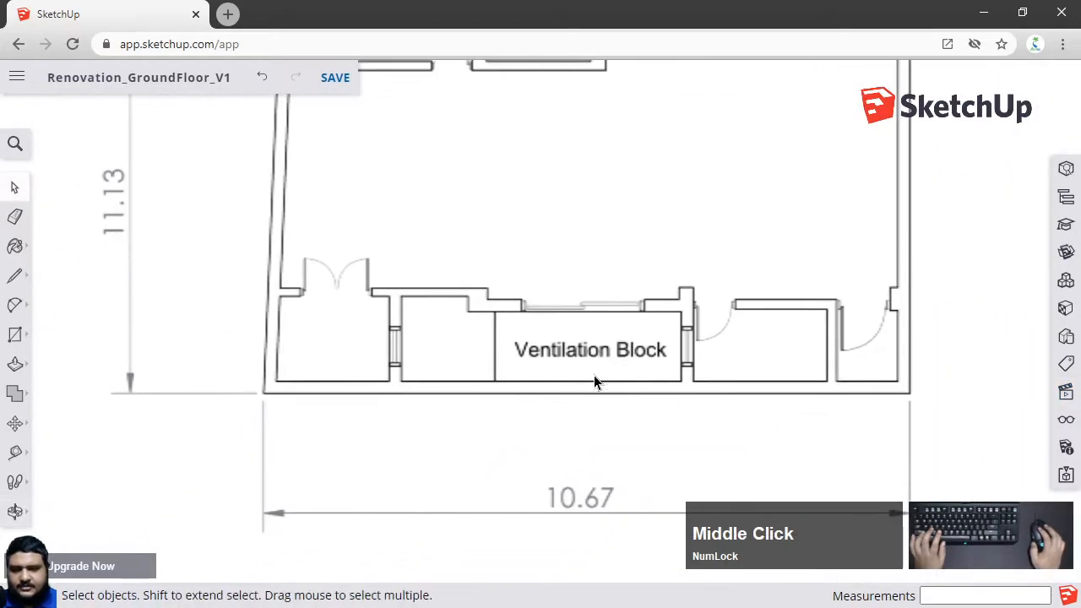
scroll(736, 375, "up", 3)
scroll(680, 384, "down", 1)
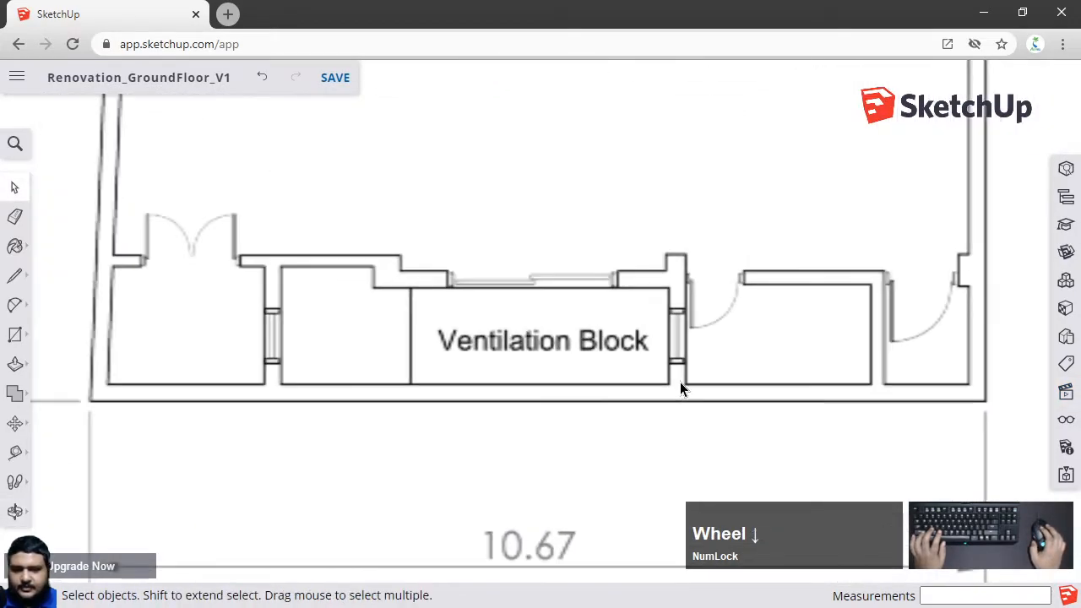
middle_click_drag(523, 379, 536, 382, "shift")
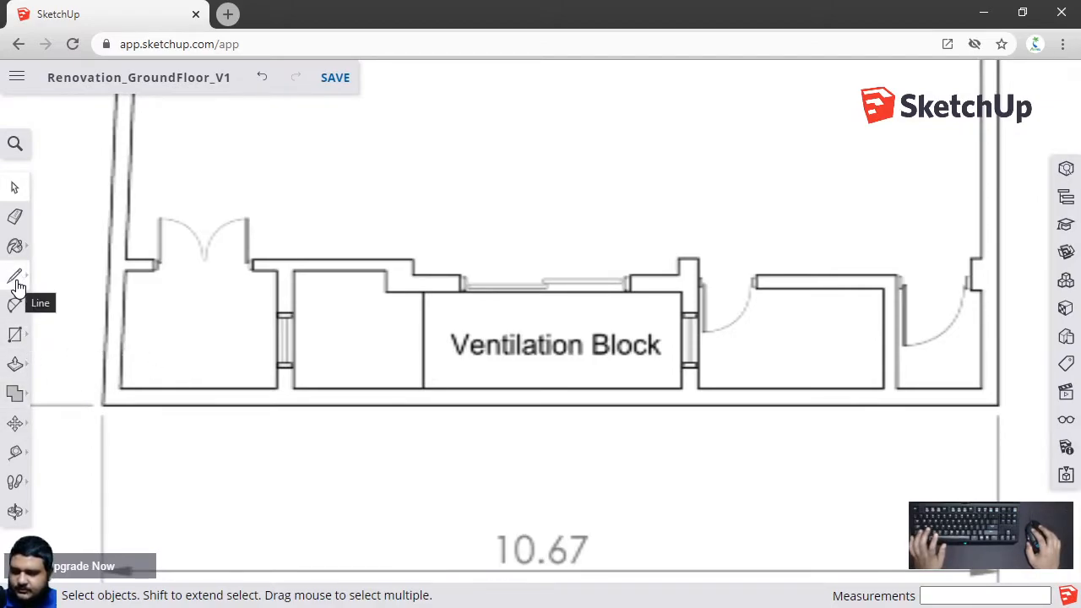
key("l")
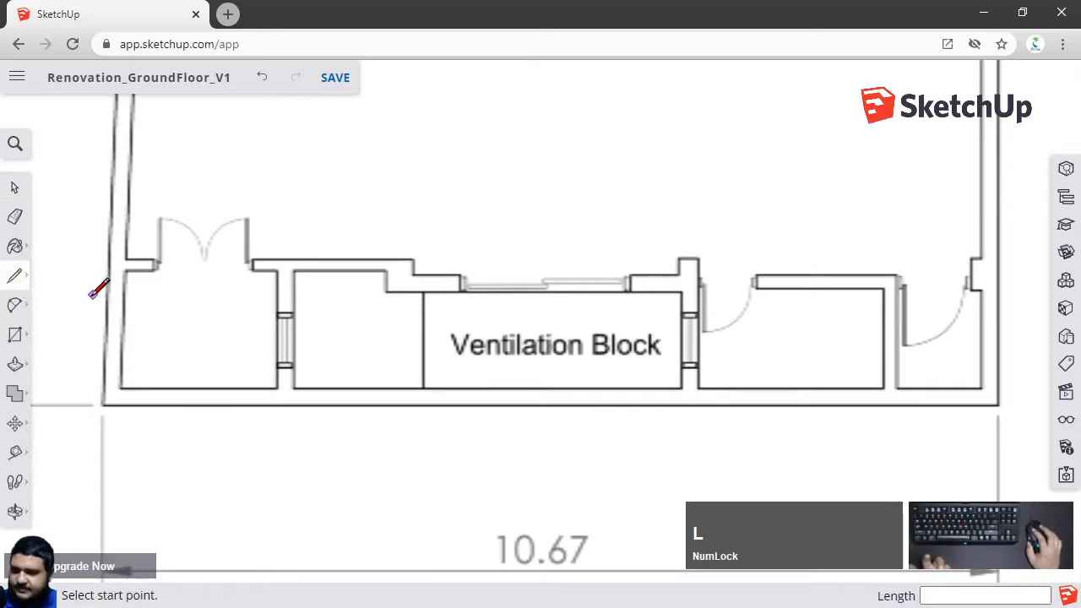
scroll(96, 404, "up", 10)
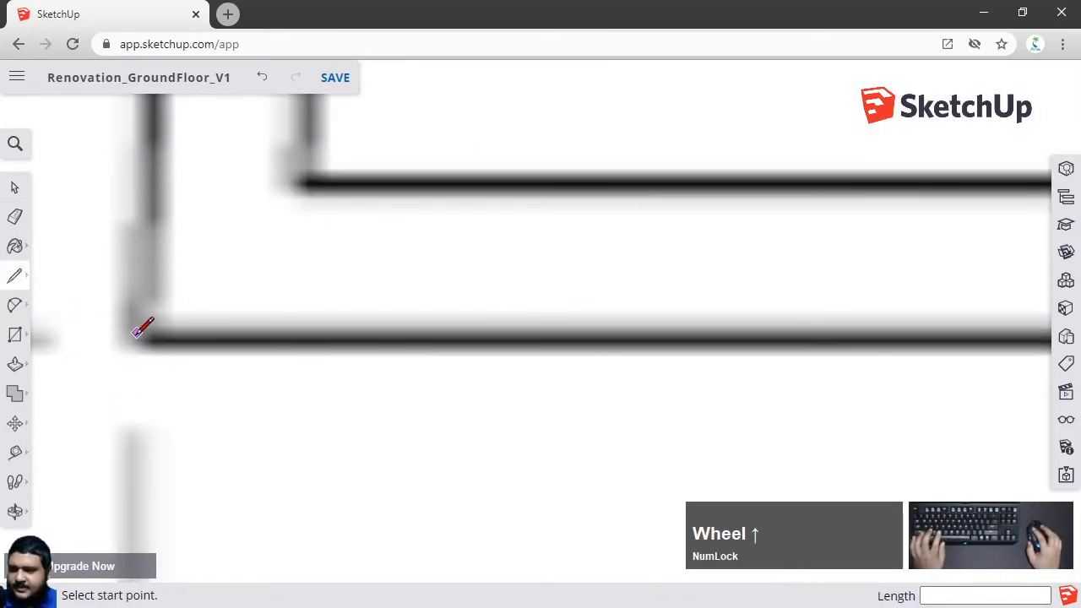
left_click(137, 332)
scroll(355, 287, "down", 6)
scroll(823, 301, "down", 3)
middle_click_drag(823, 301, 441, 330, "shift")
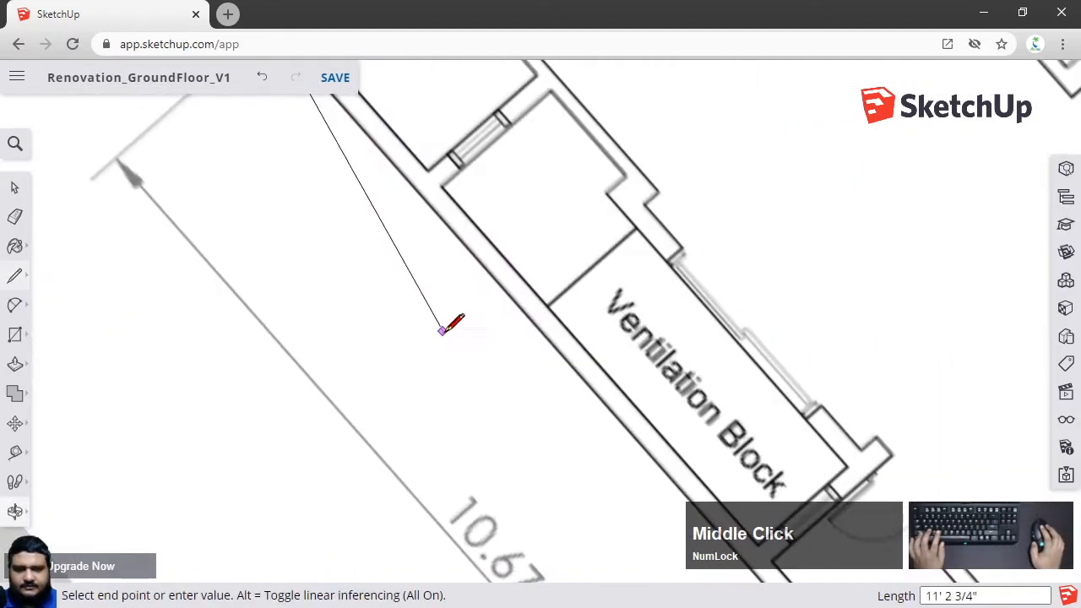
scroll(625, 346, "down", 3)
middle_click_drag(625, 345, 700, 244)
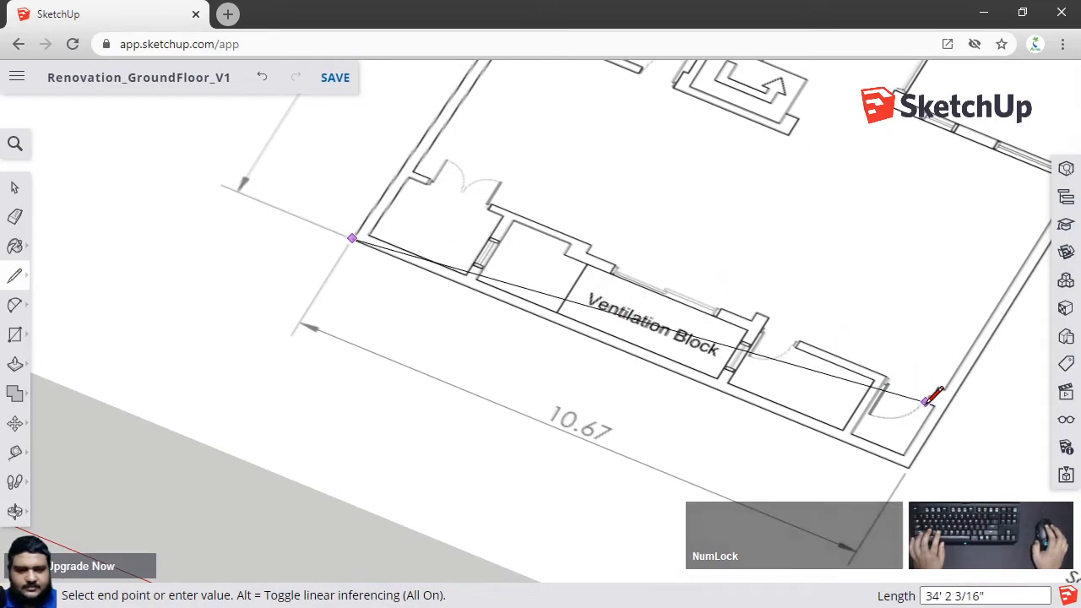
left_click(1066, 391)
left_click(932, 160)
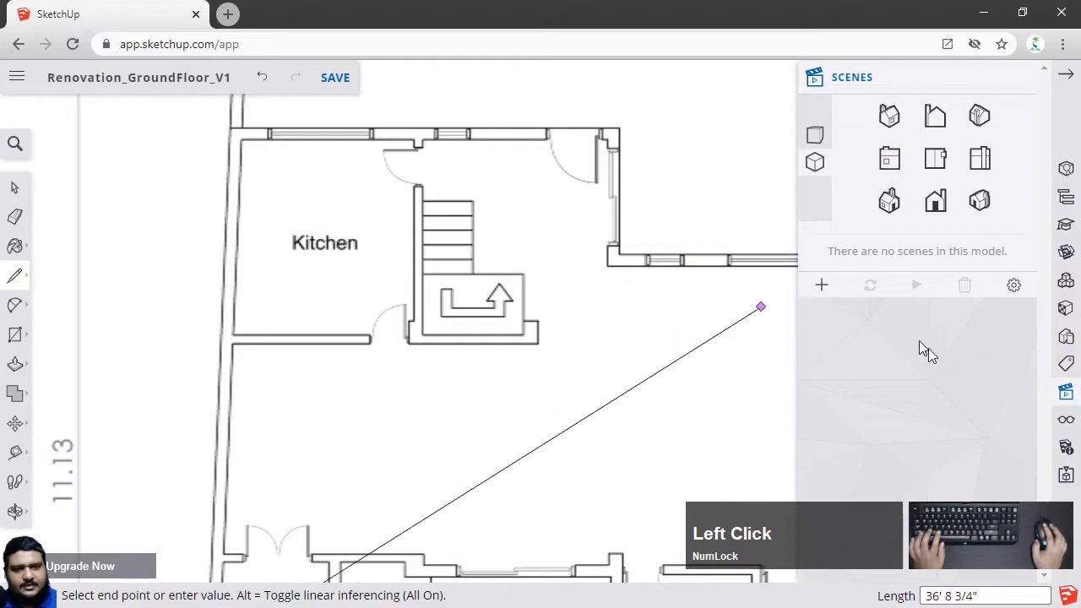
scroll(769, 386, "down", 2)
key("shift")
left_click(1033, 77)
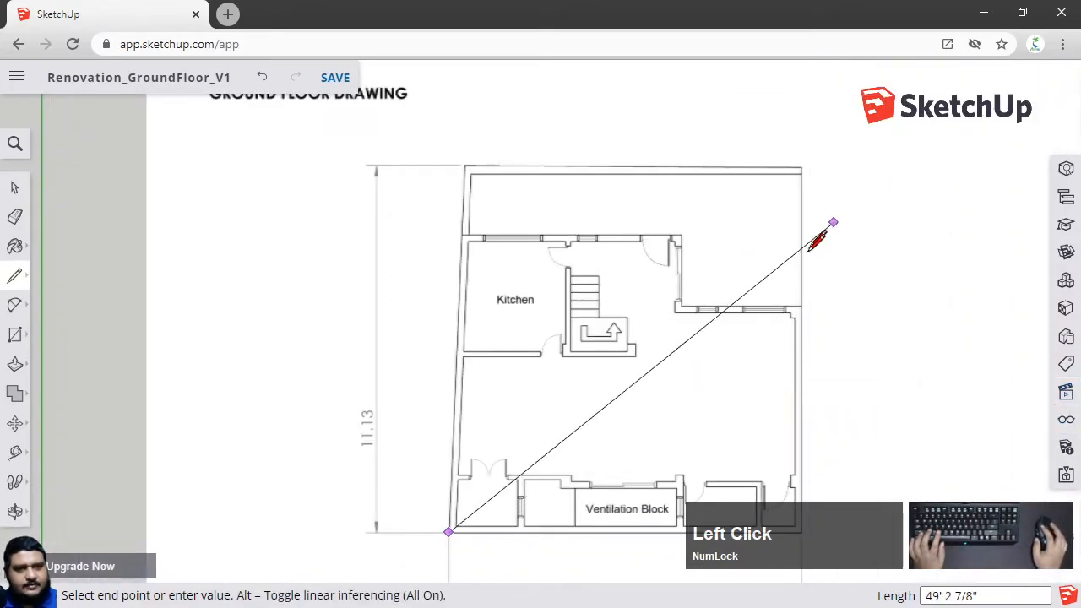
middle_click_drag(785, 459, 583, 330, "shift")
scroll(650, 404, "up", 5)
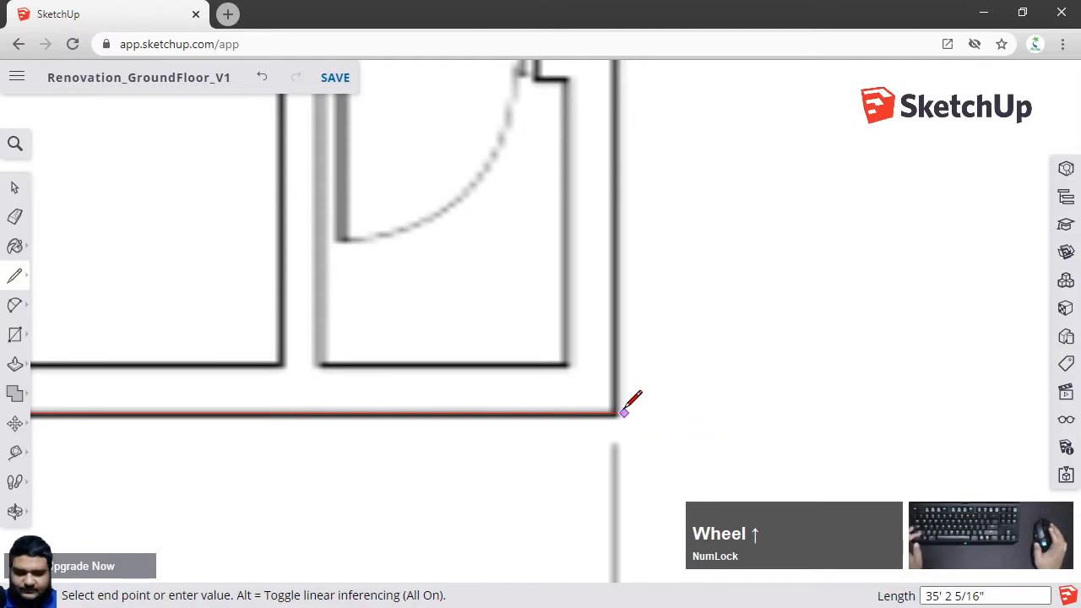
scroll(628, 416, "up", 1)
scroll(628, 416, "up", 1)
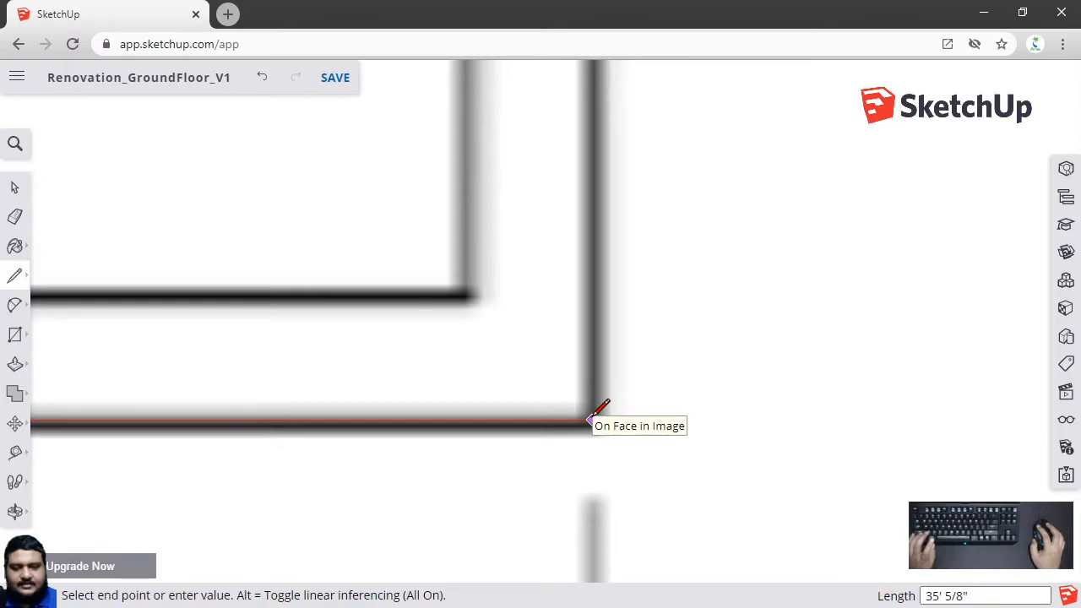
left_click(592, 420)
Continue the line up the right outer wall to the corner where the wall steps inward
scroll(632, 315, "down", 3)
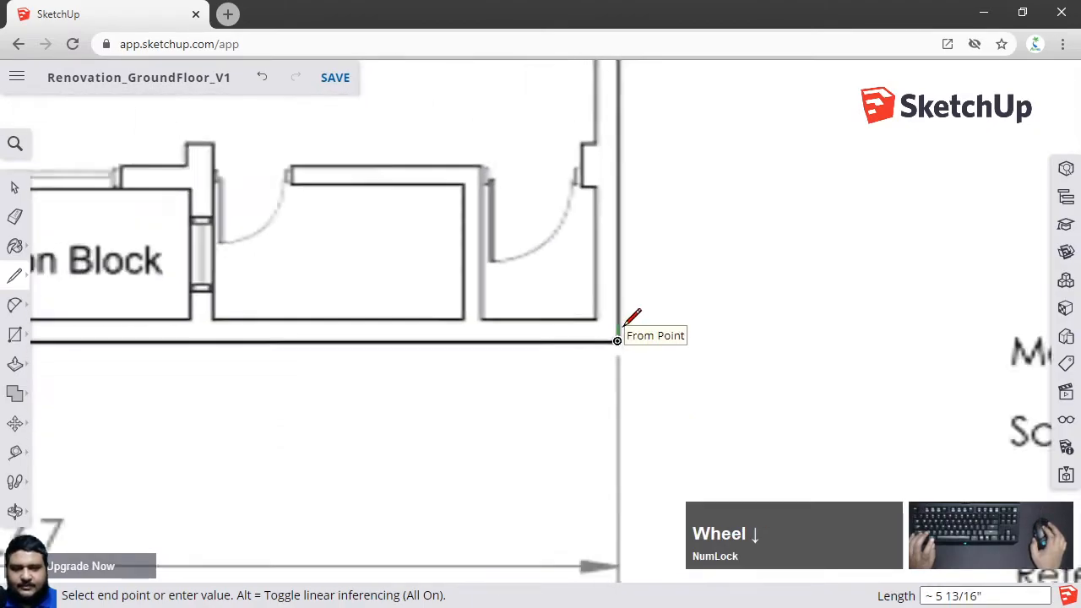
scroll(625, 326, "down", 2)
middle_click_drag(634, 211, 638, 424, "shift")
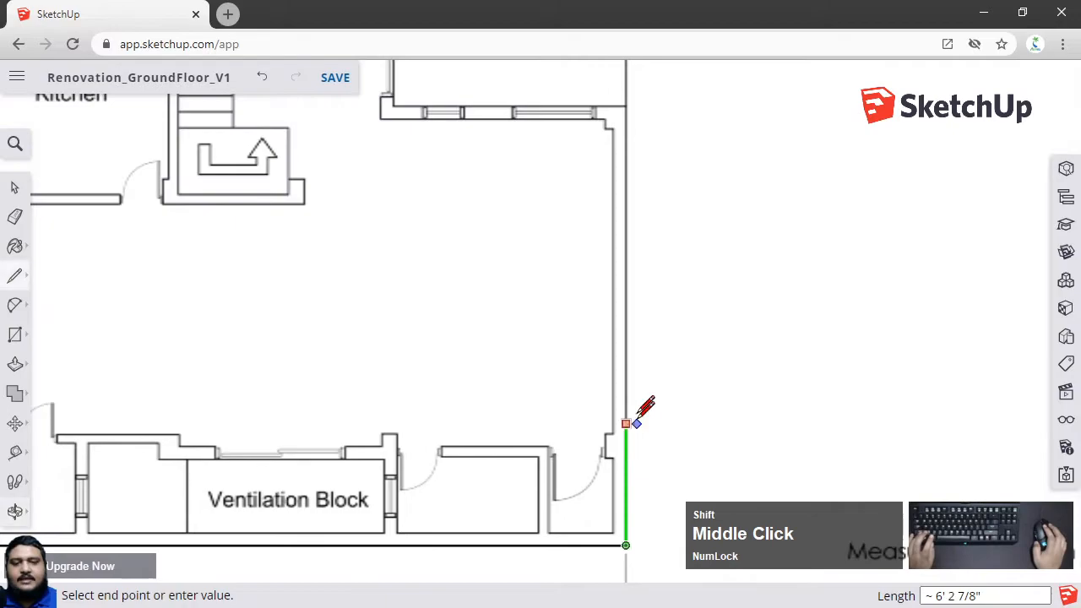
middle_click_drag(633, 133, 637, 301, "shift")
scroll(626, 268, "up", 3)
scroll(591, 300, "up", 3)
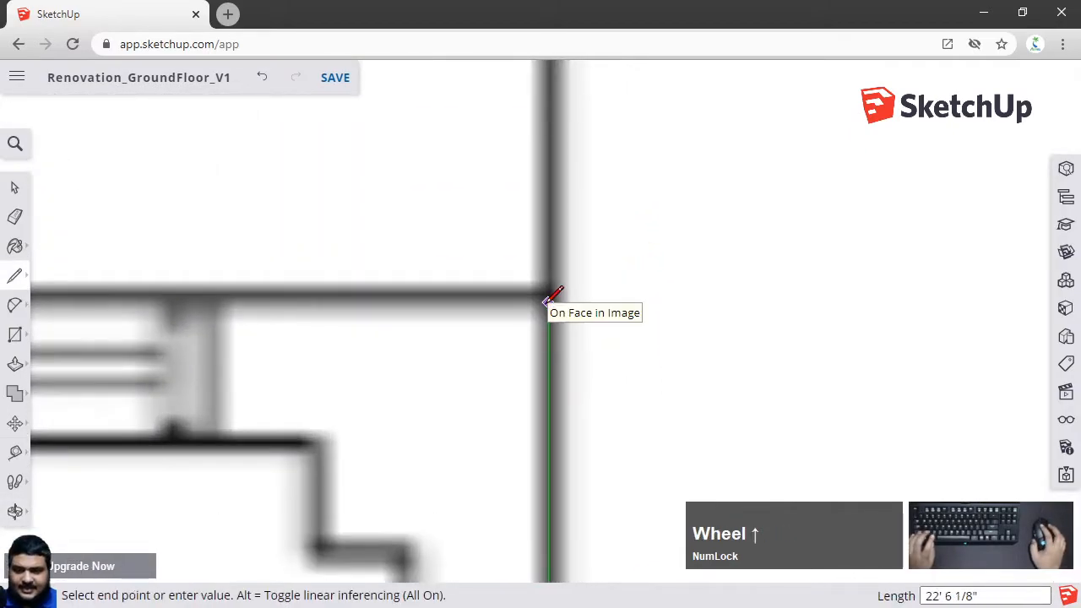
scroll(550, 295, "up", 1)
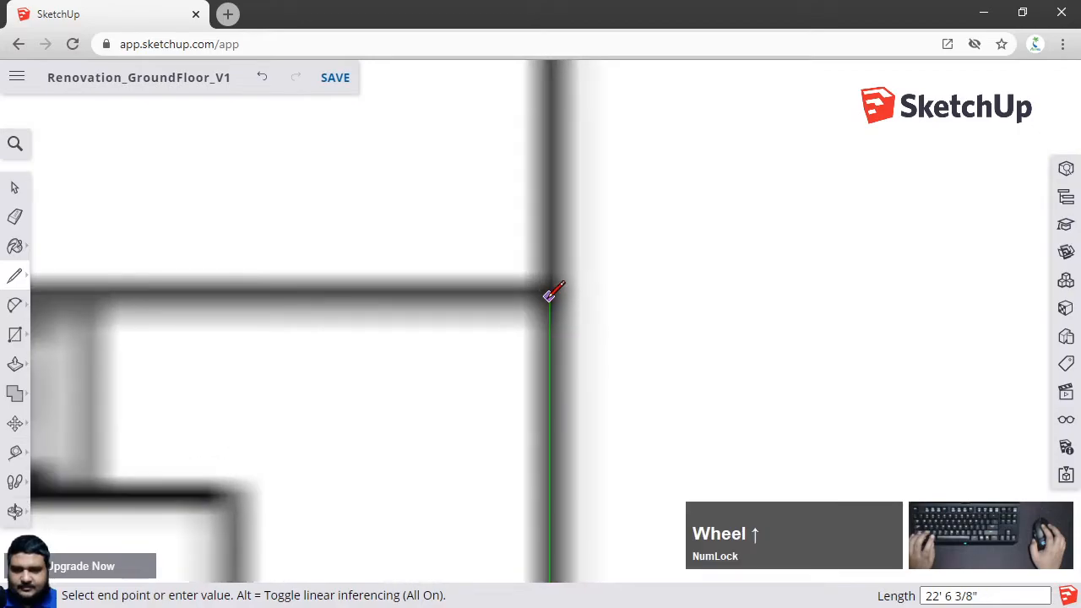
left_click(550, 295)
Continue the outline left along the stepped wall and then up to the next outer corner
scroll(700, 269, "down", 3)
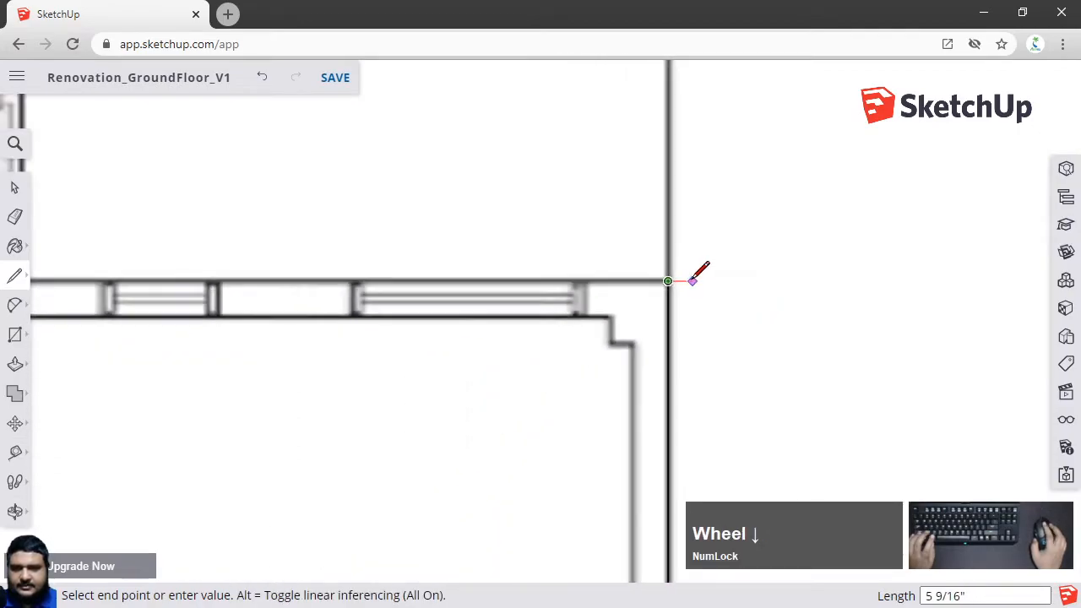
scroll(694, 279, "down", 3)
scroll(515, 313, "up", 1)
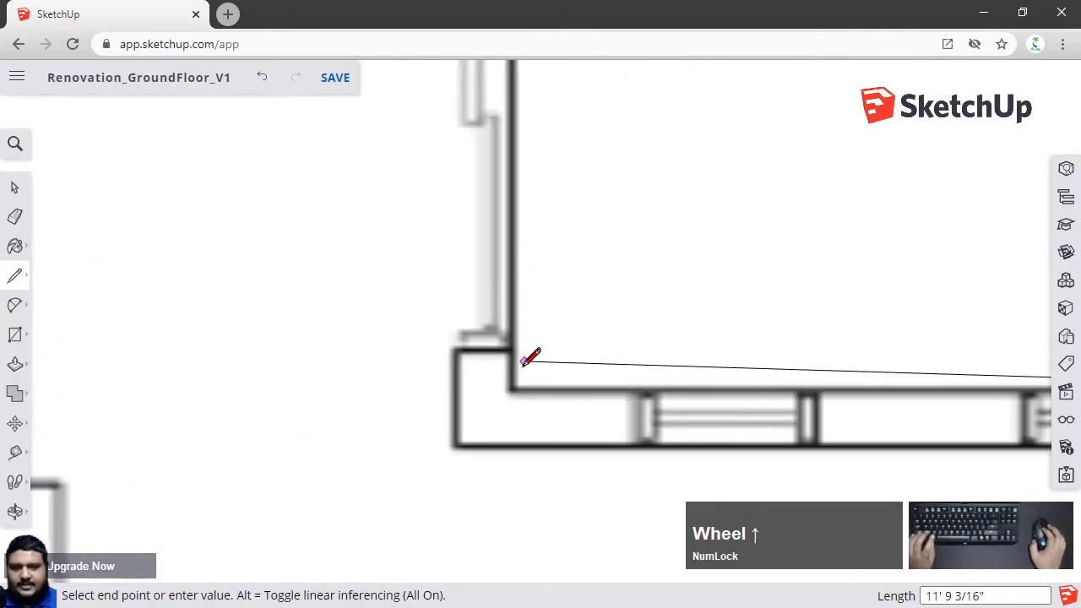
scroll(513, 381, "up", 2)
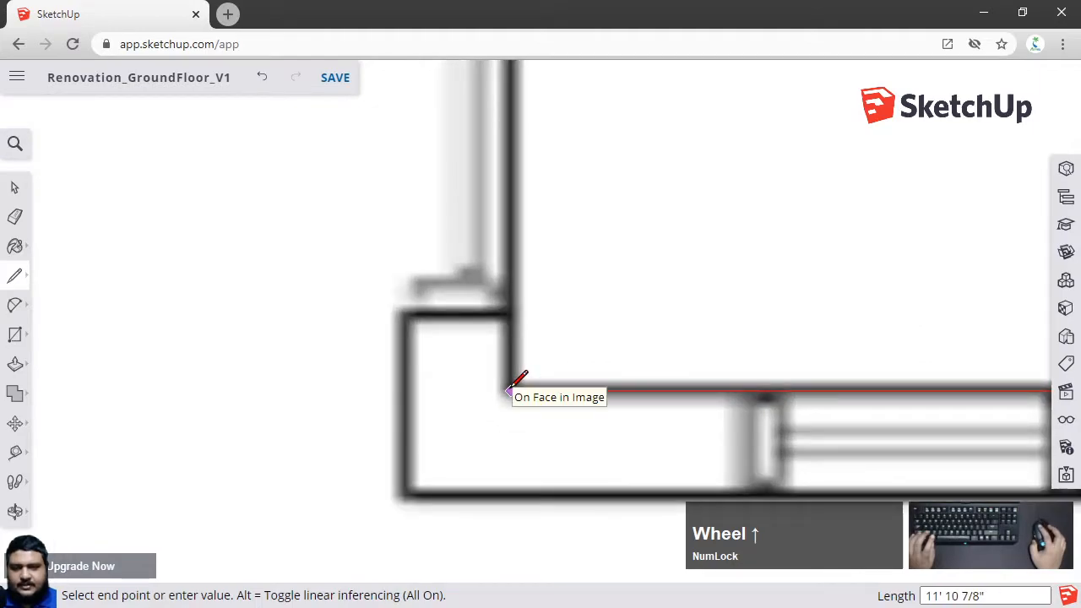
scroll(512, 382, "down", 4)
scroll(519, 271, "up", 4)
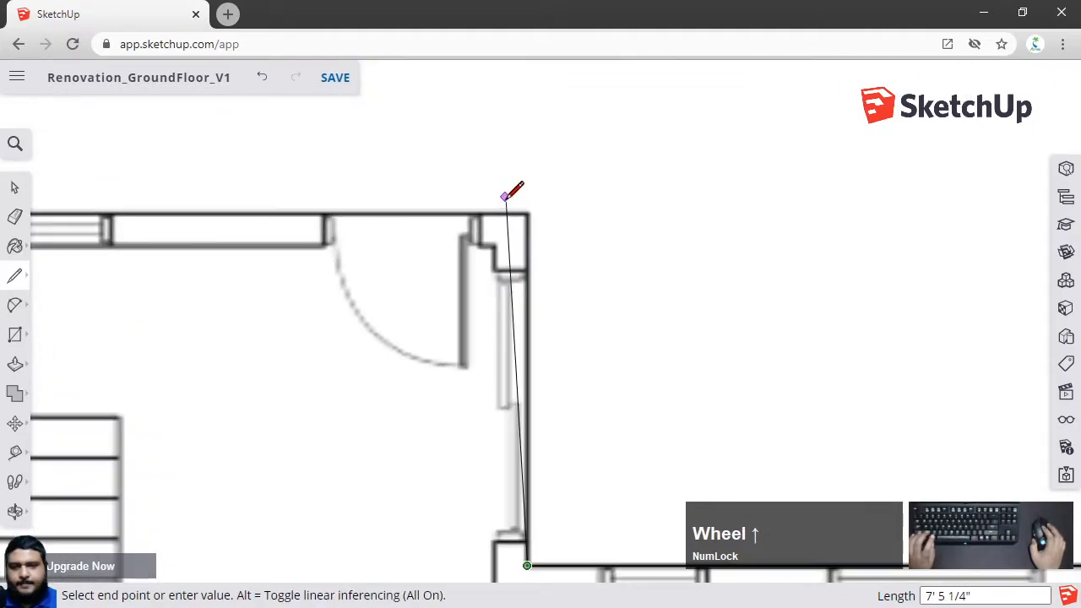
left_click(558, 207)
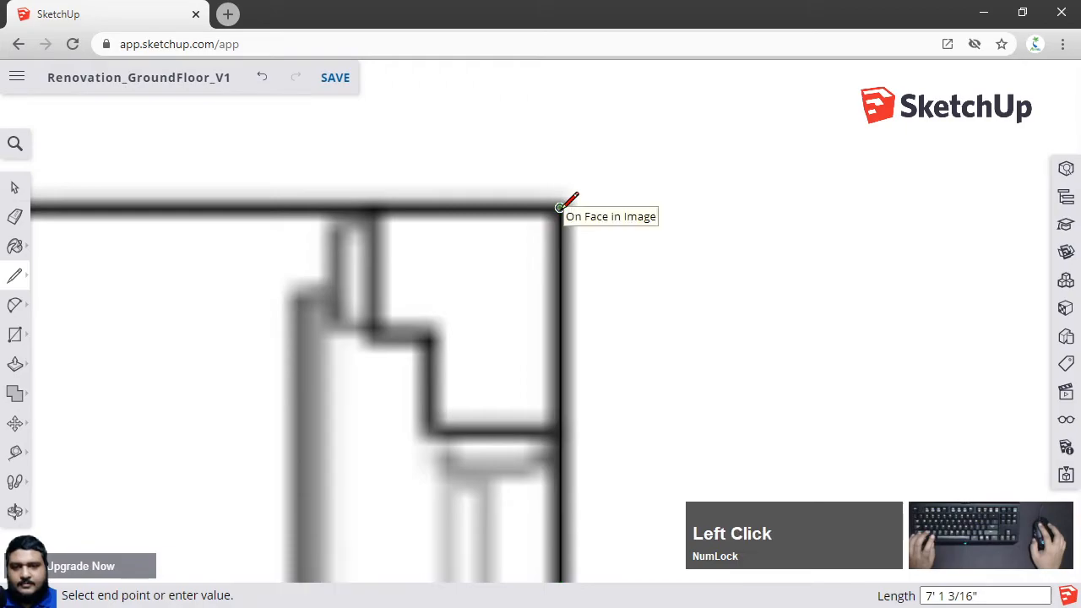
Continue the outline left along the top outer wall to the plan's top-left corner
scroll(569, 212, "down", 4)
middle_click_drag(466, 207, 853, 216, "shift")
scroll(401, 206, "up", 4)
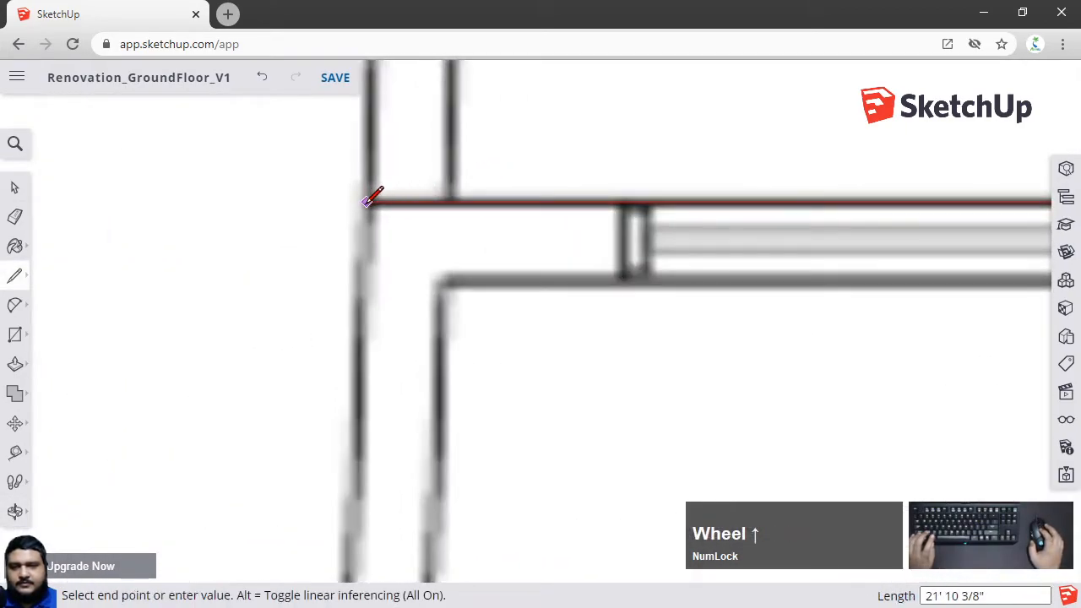
left_click(369, 200)
Close the outline down the left outer wall back to the starting bottom-left corner
scroll(385, 249, "down", 3)
scroll(414, 283, "down", 2)
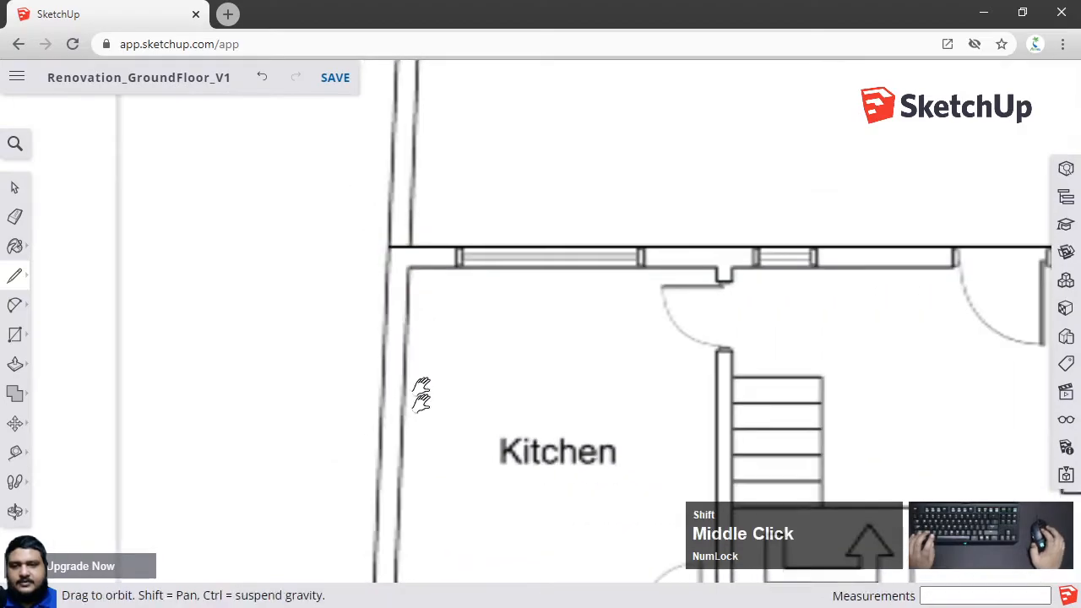
middle_click_drag(422, 411, 464, 352, "shift")
middle_click_drag(422, 467, 430, 283, "shift")
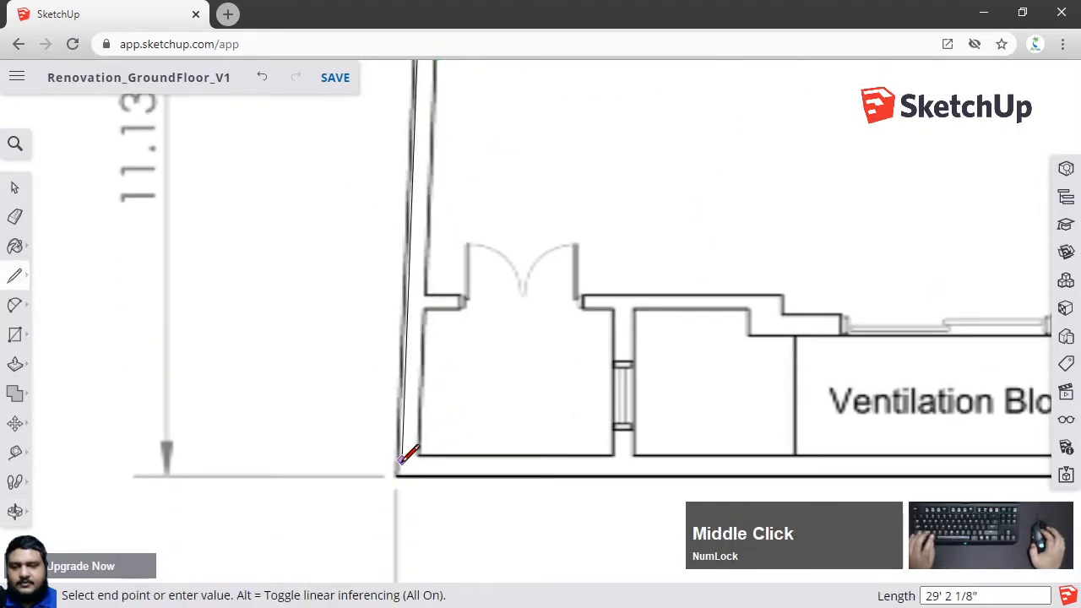
scroll(405, 456, "up", 7)
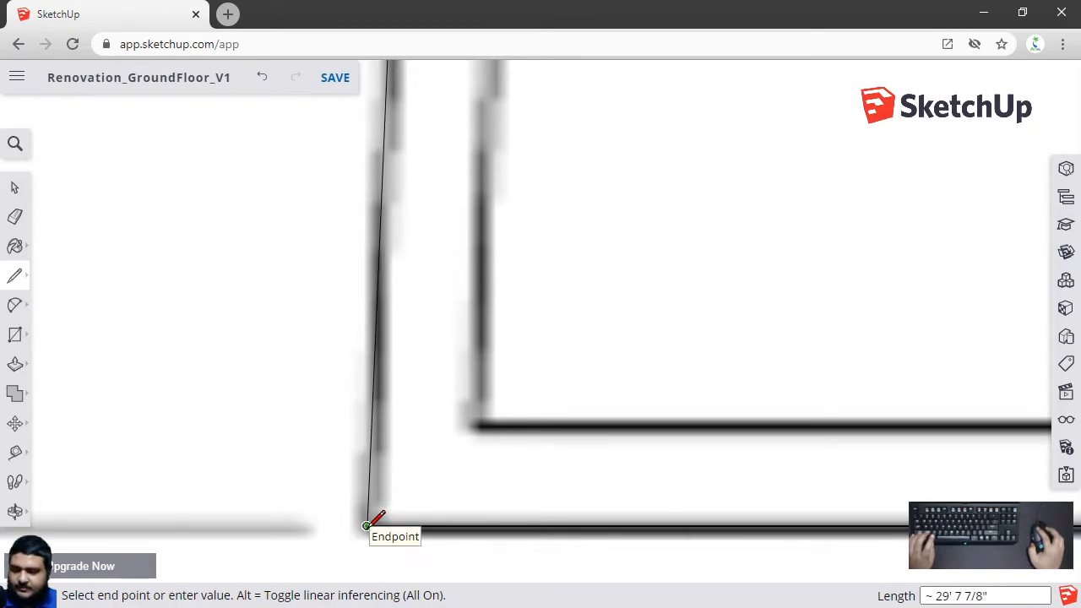
left_click(366, 526)
Orbit around the traced plan to inspect the face formed by the closed outline
scroll(752, 309, "down", 4)
middle_click_drag(972, 183, 389, 390, "shift")
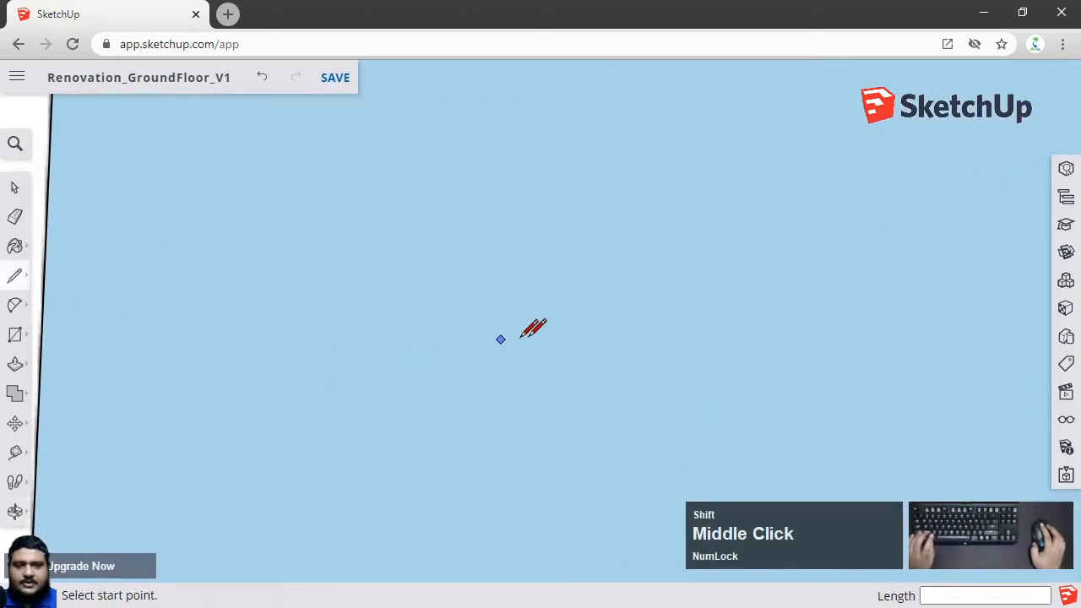
scroll(561, 335, "down", 3)
middle_click_drag(694, 294, 629, 178)
scroll(632, 181, "down", 3)
middle_click_drag(665, 246, 707, 326, "shift")
scroll(415, 258, "up", 2)
left_click(14, 187)
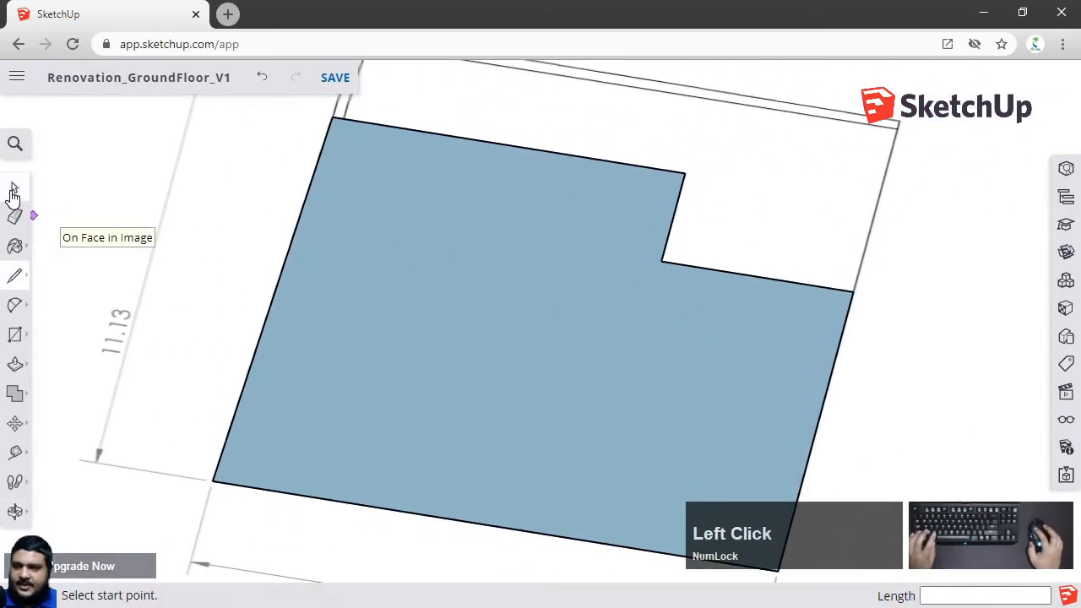
left_click(520, 245)
scroll(543, 246, "down", 2)
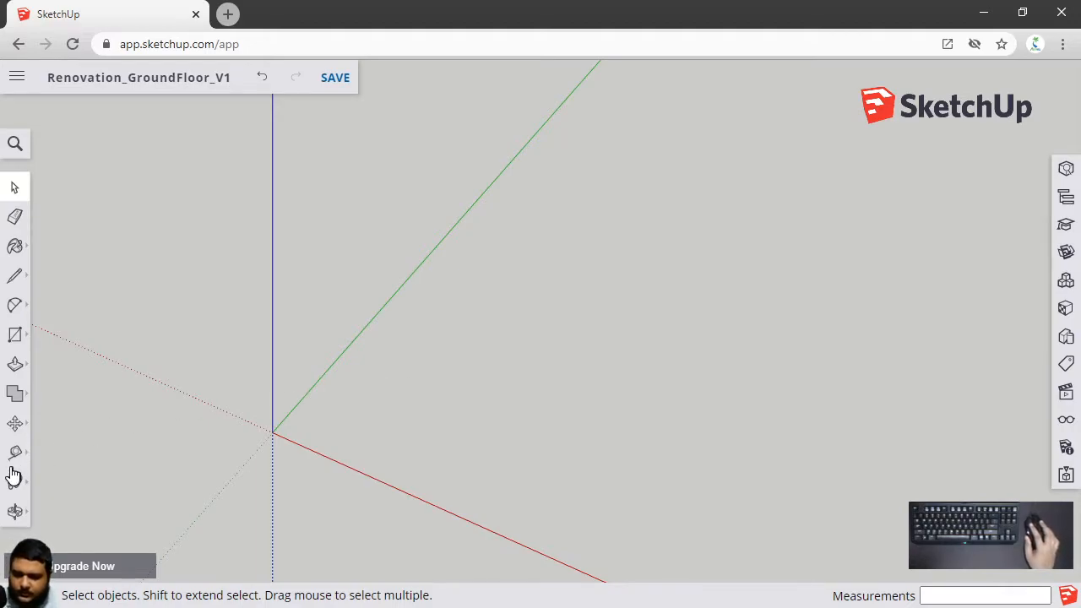
With the Line tool, draw three connected edges from the origin: along the green axis, parallel to red, then down to the red axis
left_click(33, 279)
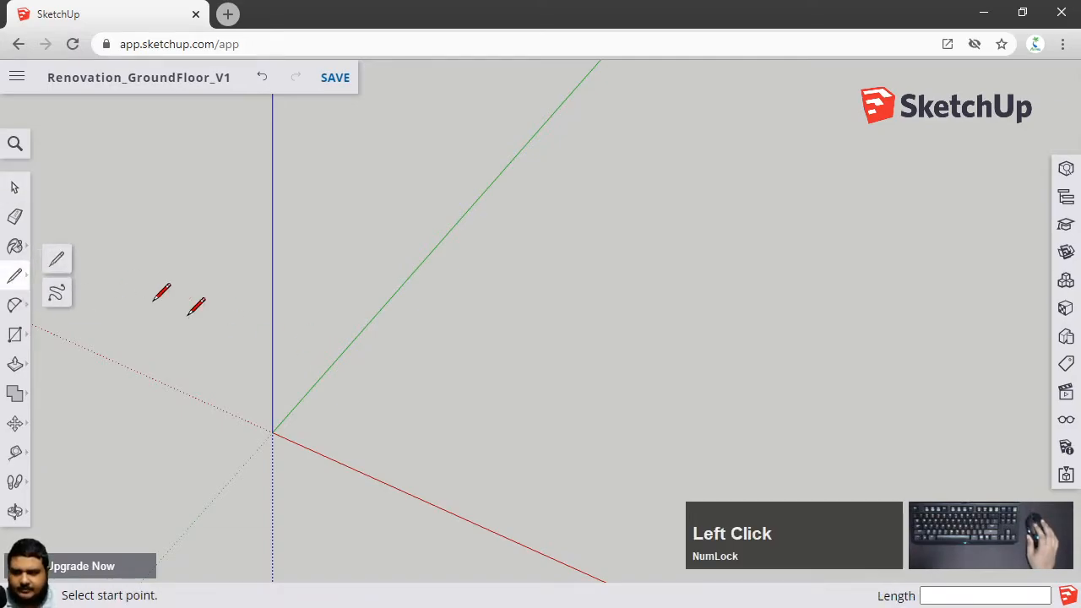
left_click(59, 262)
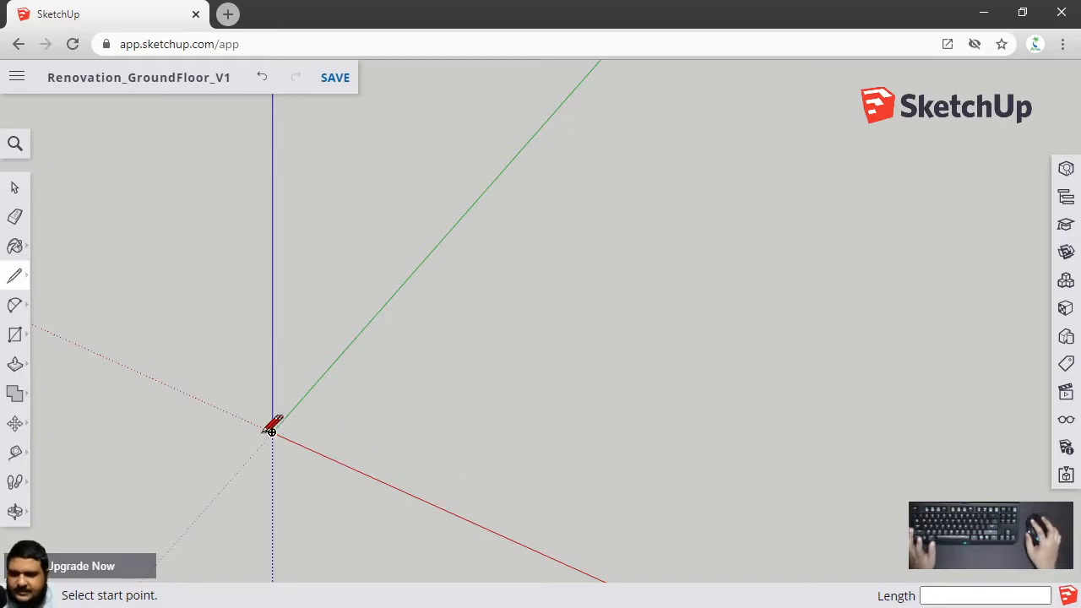
scroll(427, 456, "up", 2)
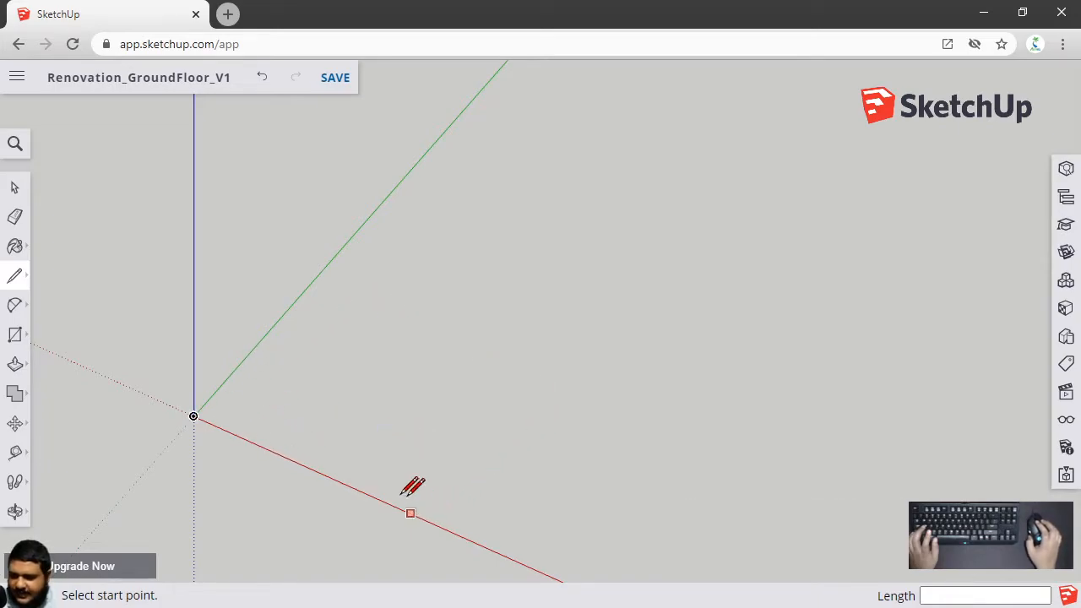
left_click(193, 417)
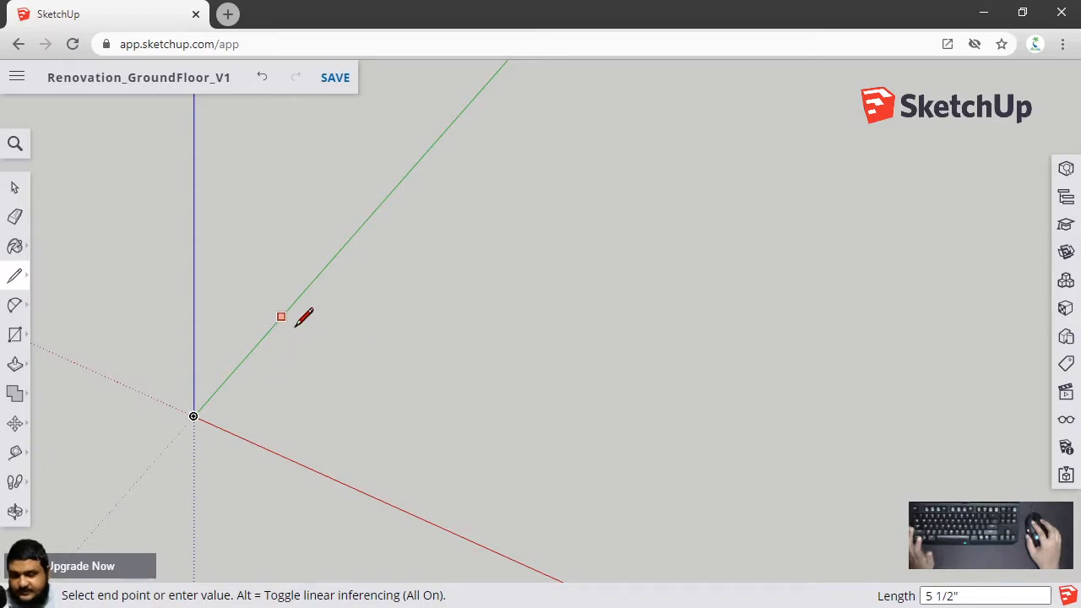
left_click(313, 279)
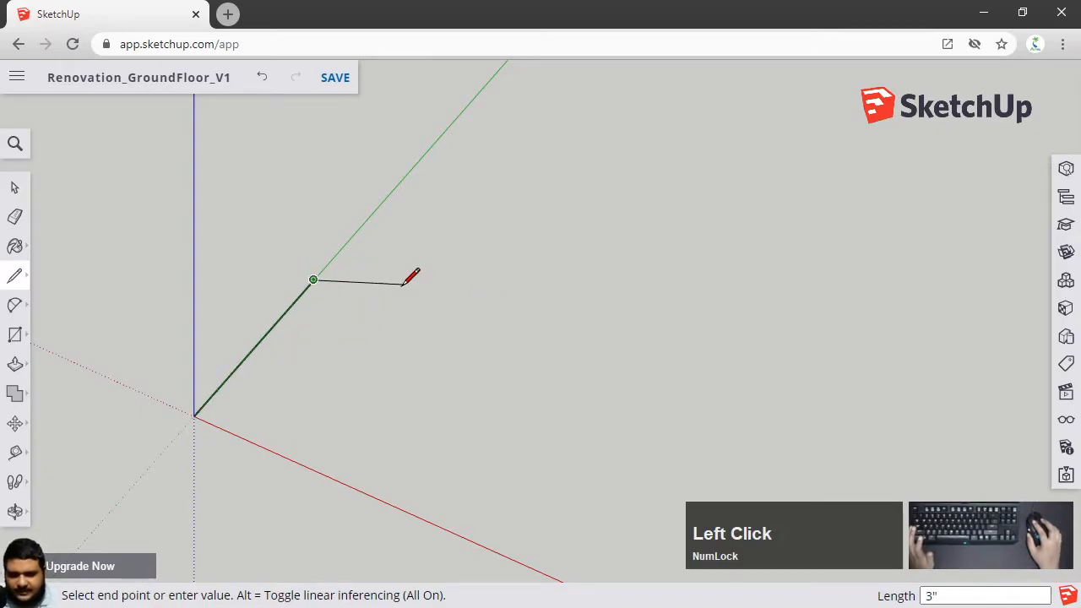
scroll(340, 284, "up", 2)
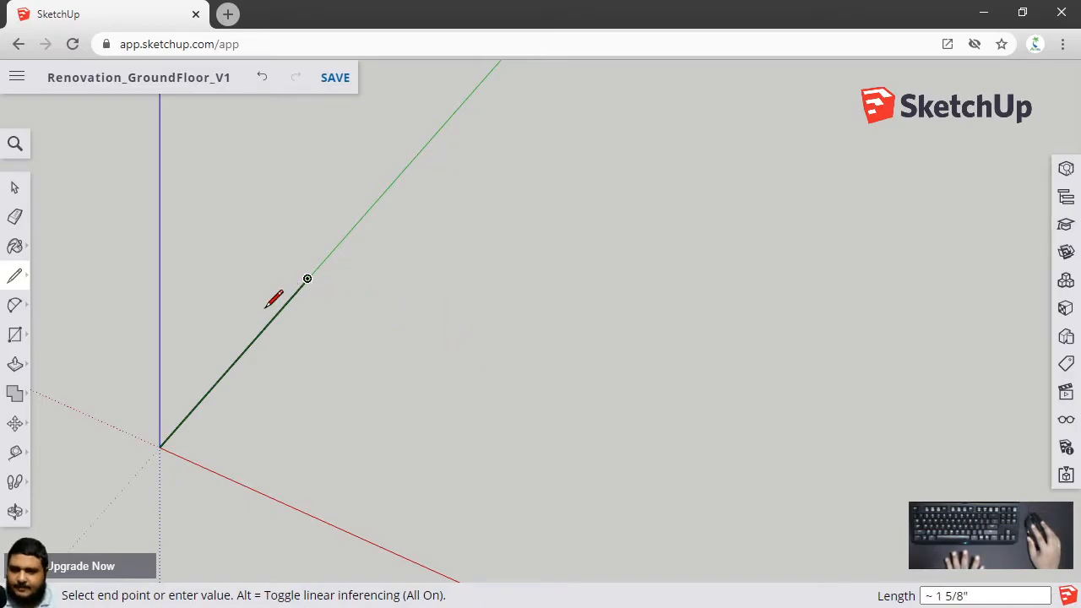
left_click(502, 365)
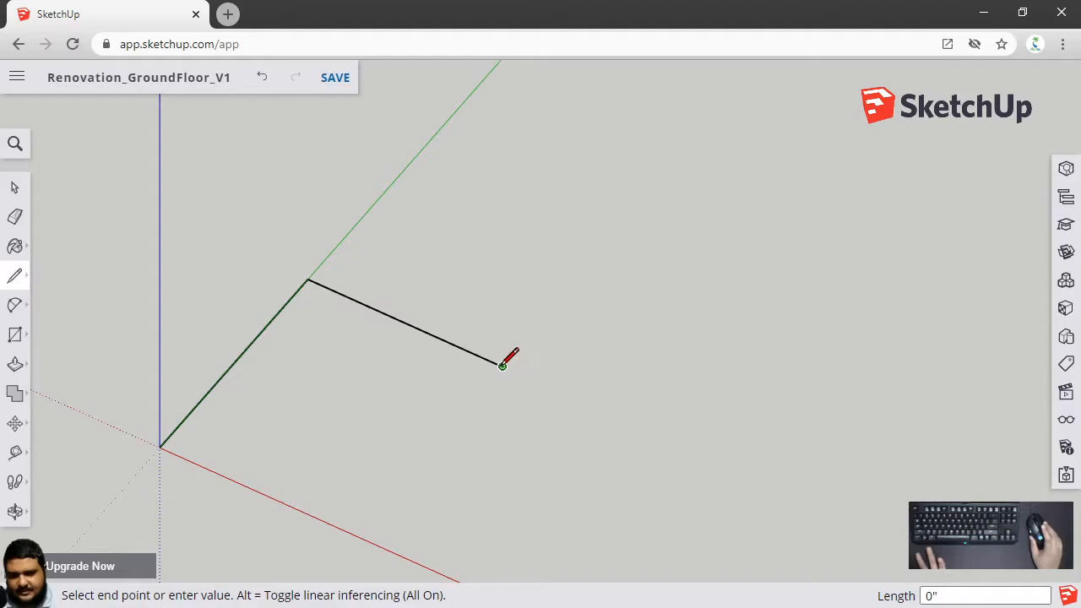
left_click(354, 534)
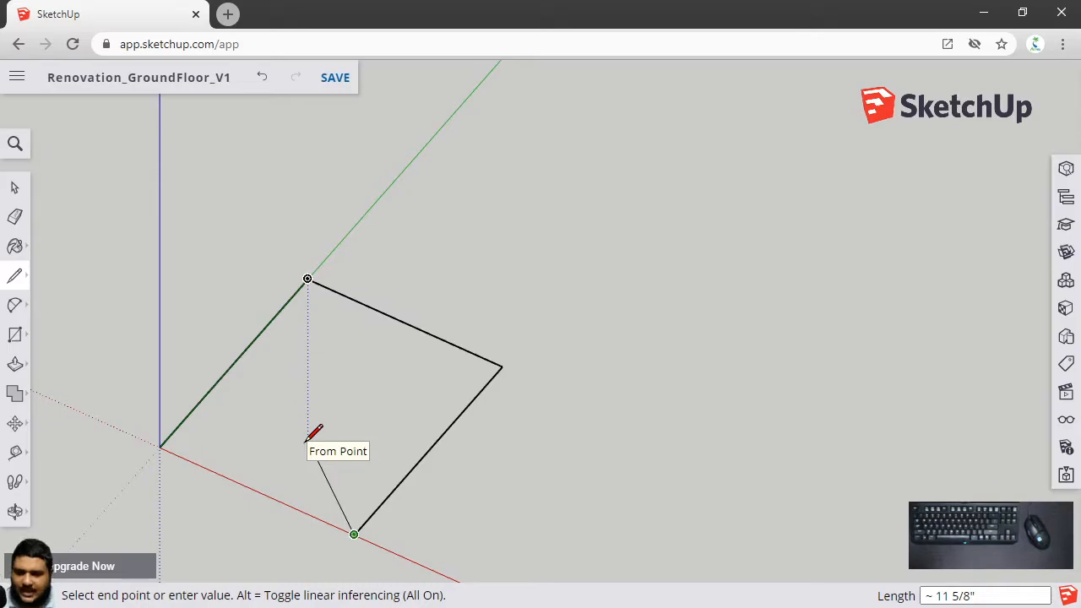
Save the model and close the shape back at the origin to form a face
key("ctrl+s")
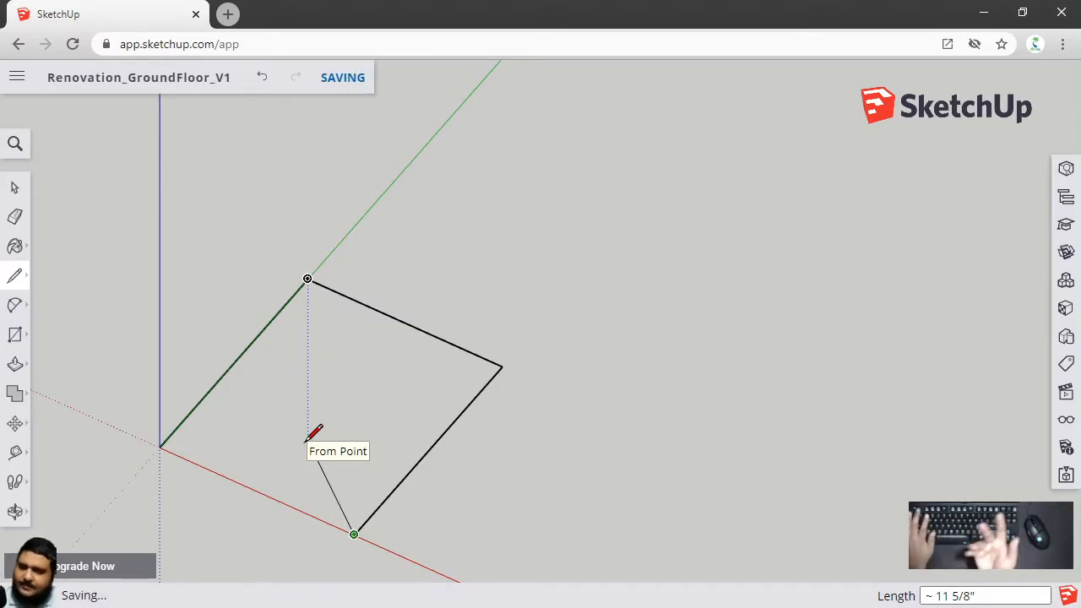
left_click(160, 446)
key("space")
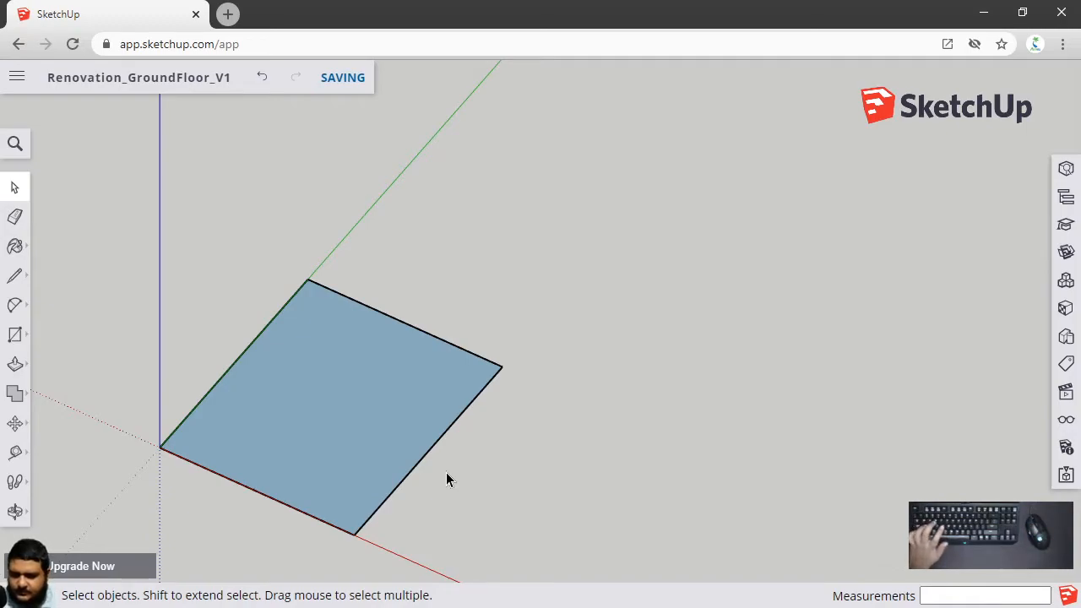
Undo the closing edge and cut the edge running down to the red axis
key("ctrl+z")
left_click(417, 463)
key("ctrl+x")
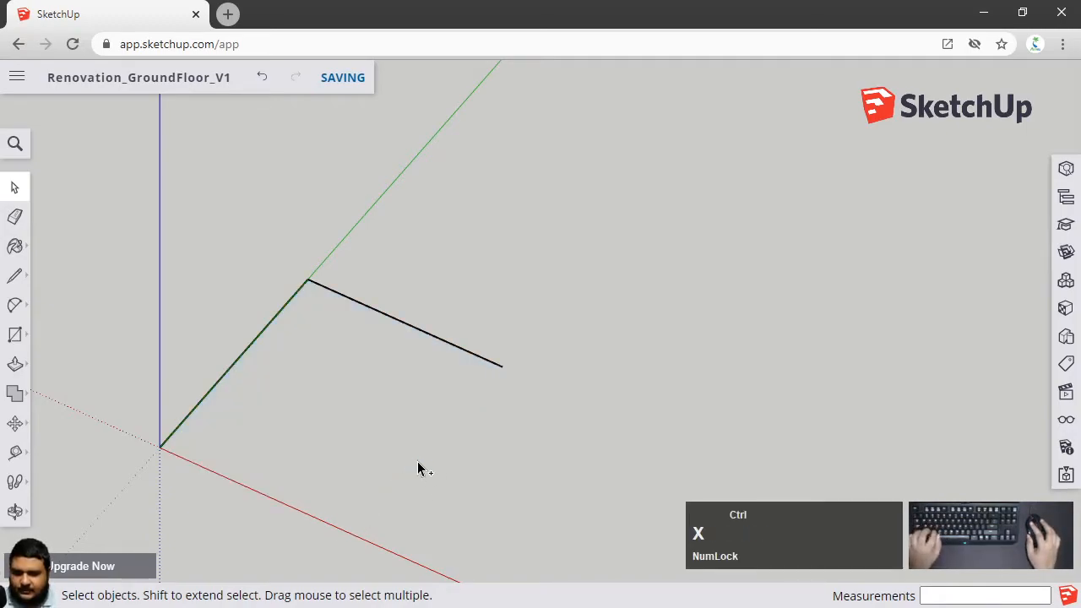
Redraw the edge from the shape's outer corner down to the red axis
key("l")
left_click(502, 366)
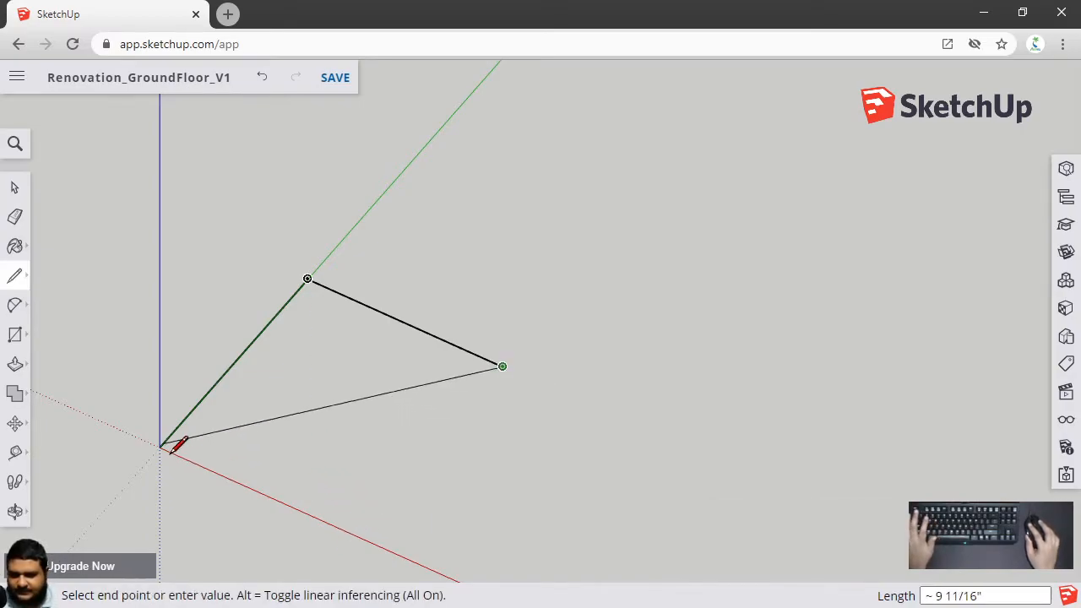
left_click(354, 534)
key("Escape")
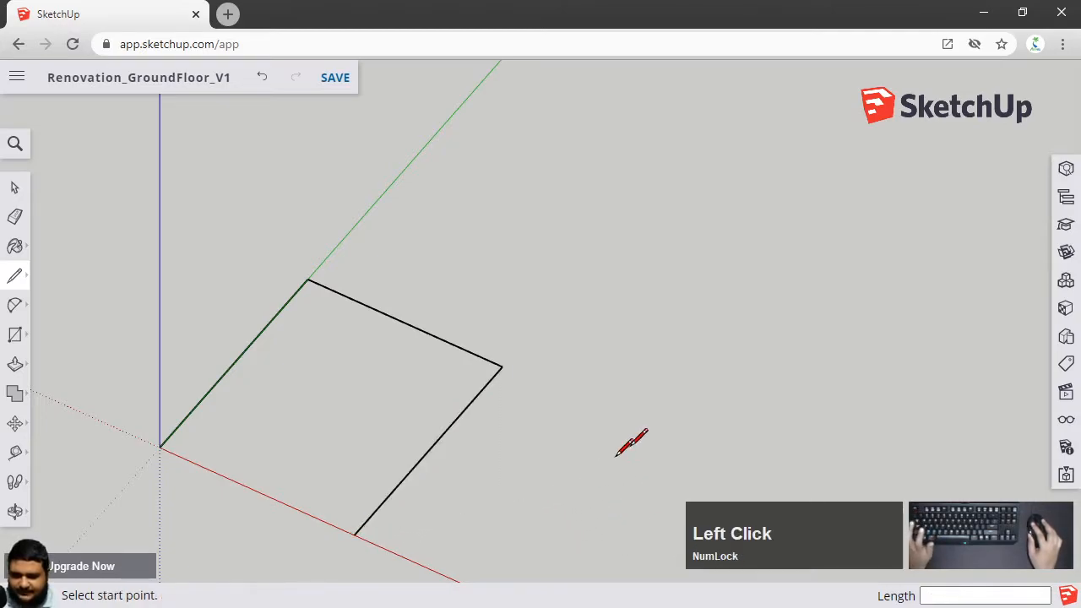
Draw an open five-point outline beside the shape without closing it
left_click(647, 346)
left_click(610, 245)
left_click(771, 206)
left_click(827, 381)
left_click(693, 404)
key("Escape")
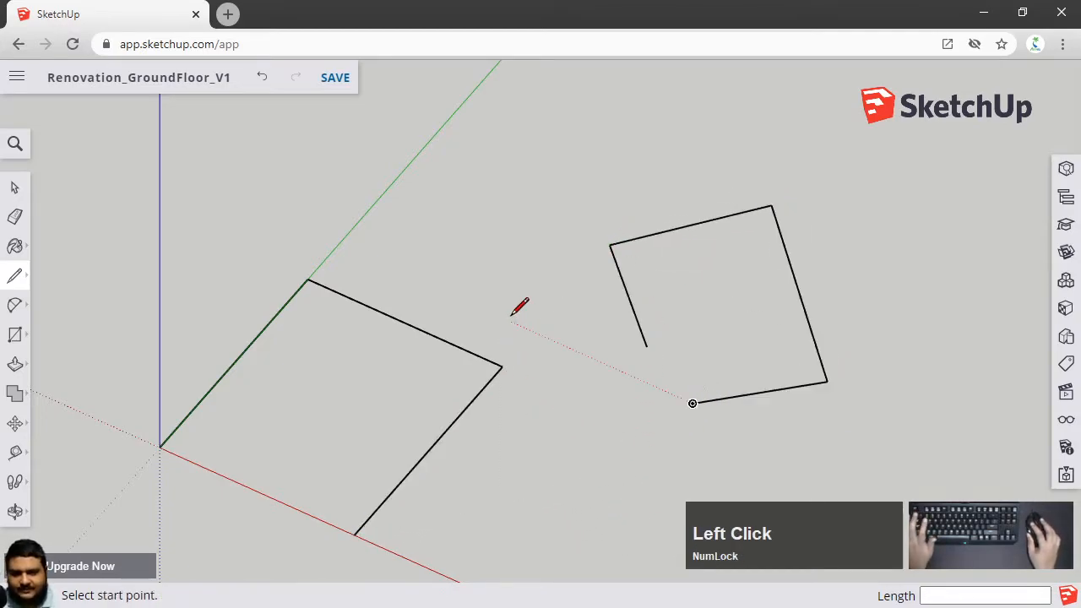
Close the first shape with an edge along the red axis back to the origin to form a face
left_click(354, 534)
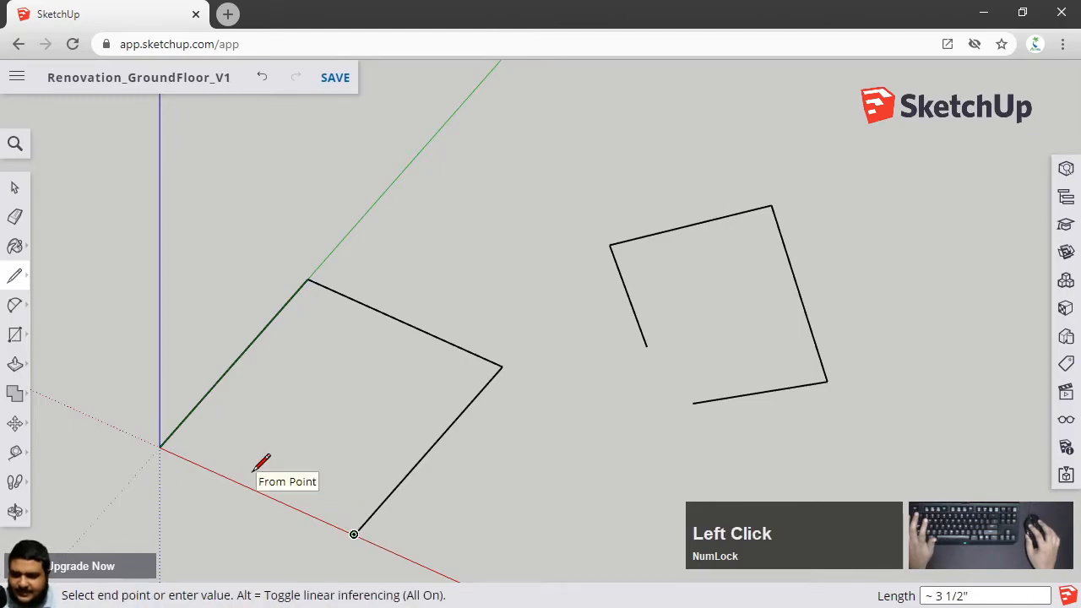
left_click(161, 446)
key("space")
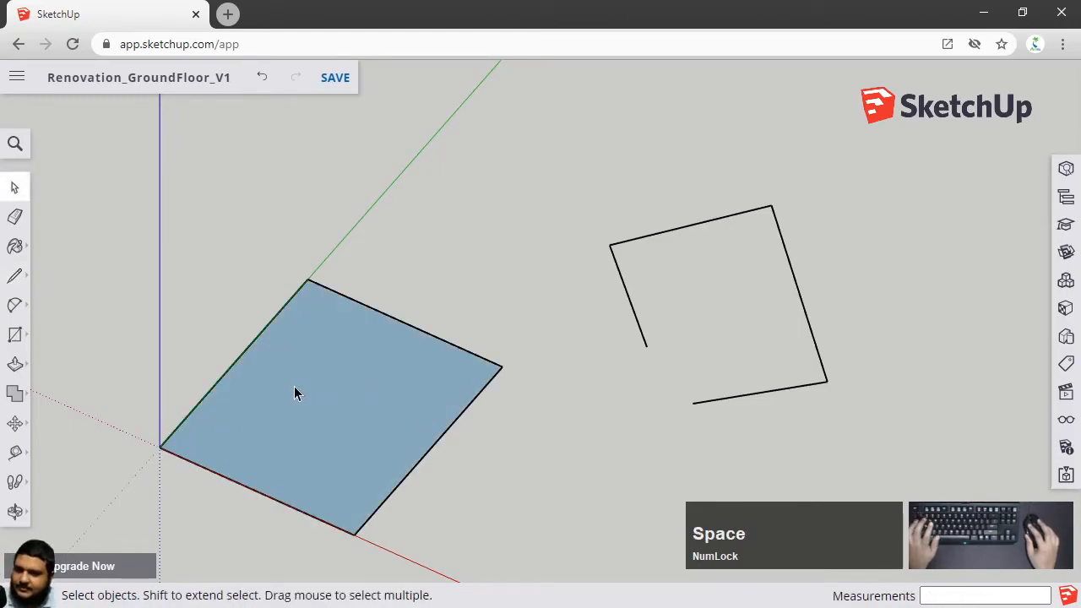
Select the whole open outline beside the face and delete it
left_click(294, 388)
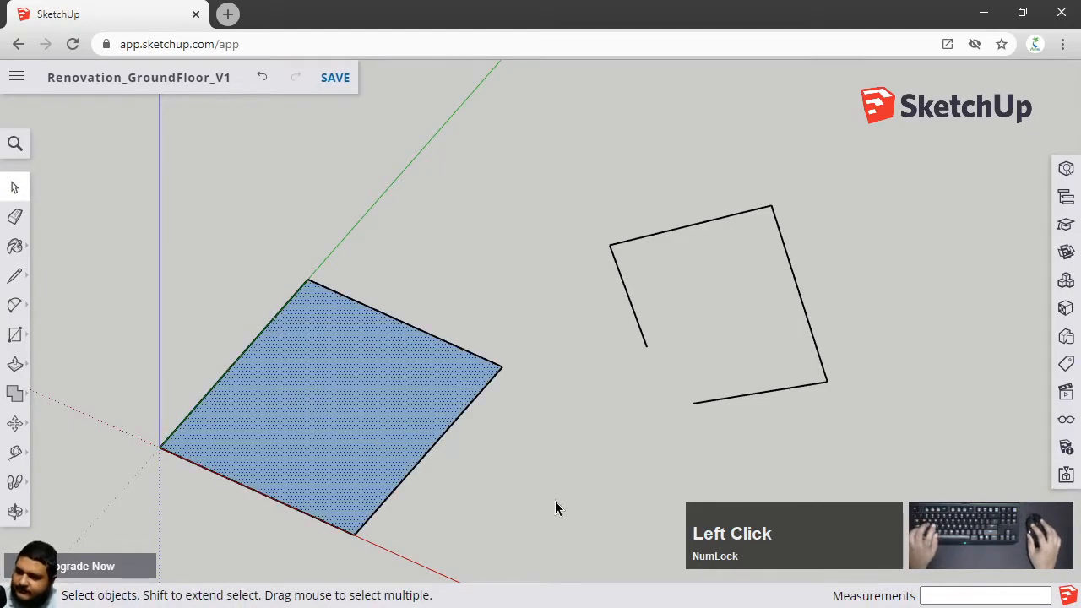
left_click(793, 275)
triple_click(794, 275)
key("Delete")
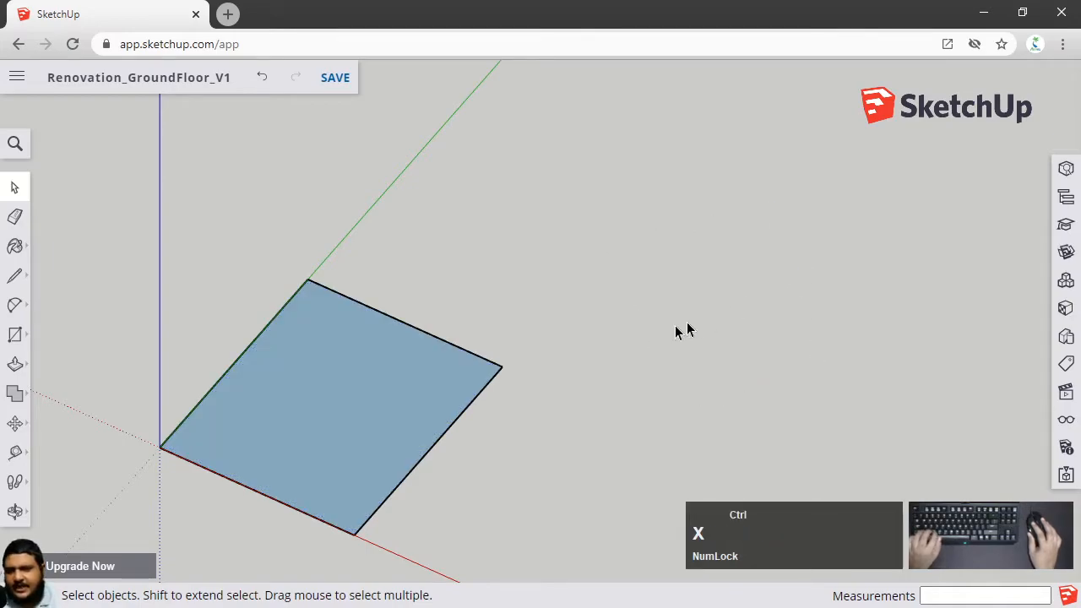
Orbit the view and select the new face to inspect it
scroll(212, 463, "up", 2)
middle_click_drag(212, 463, 282, 386, "shift")
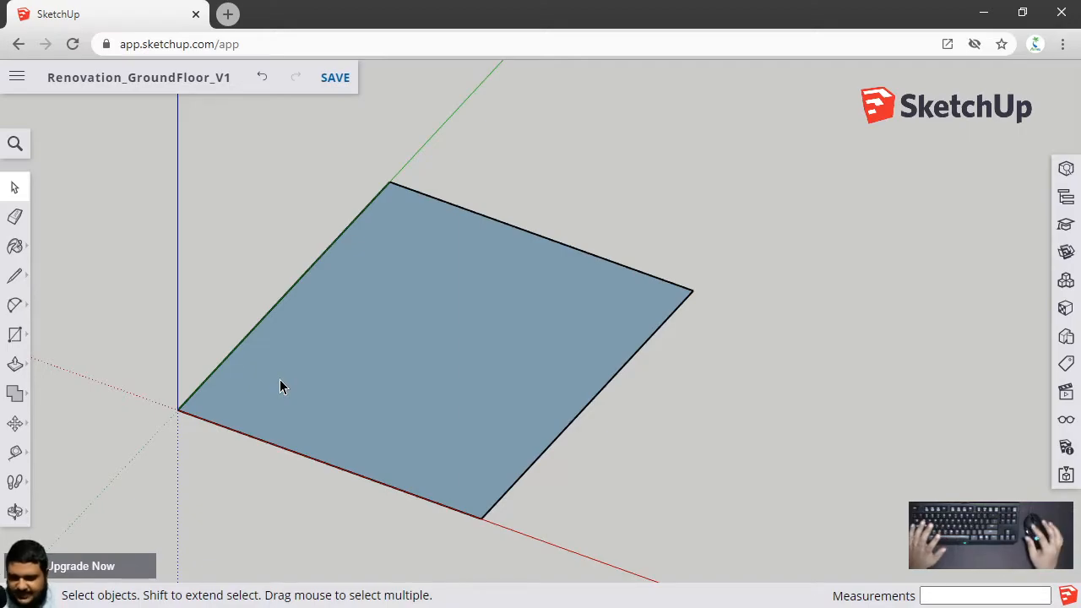
left_click(348, 370)
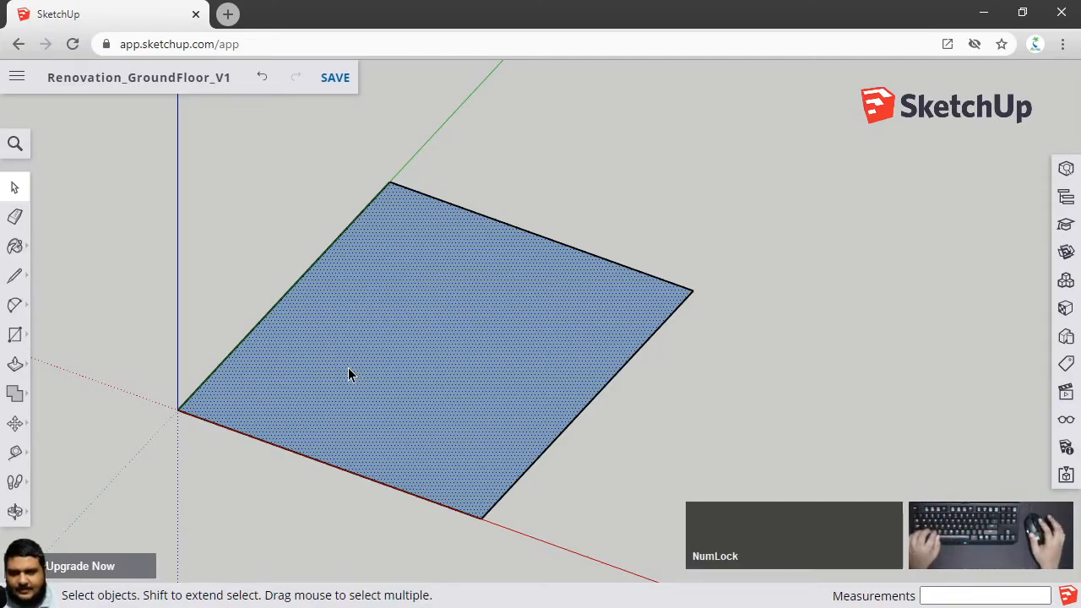
left_click(777, 451)
left_click(15, 275)
left_click(623, 488)
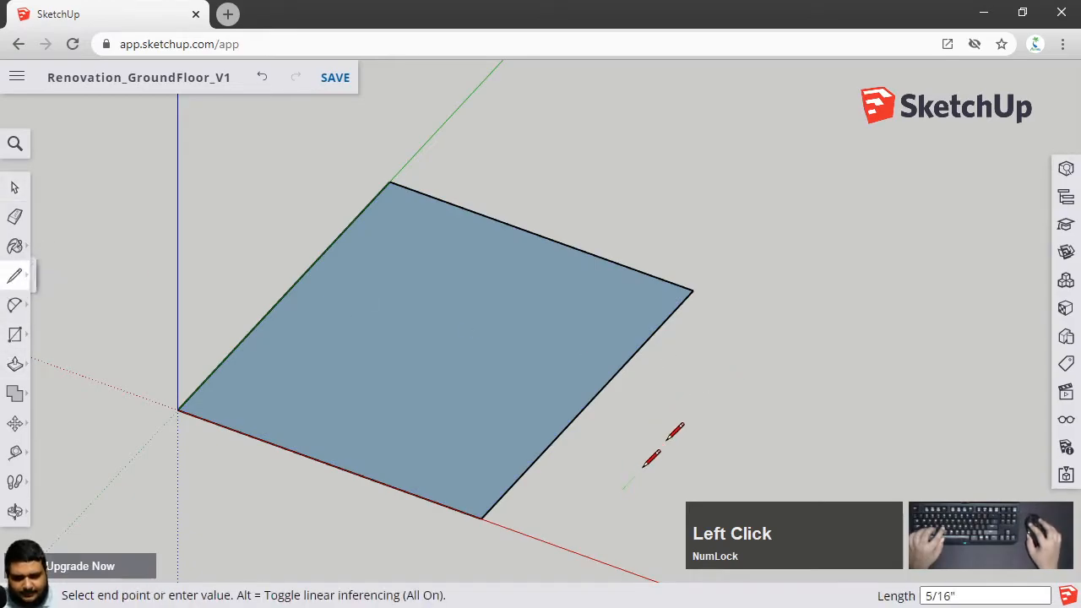
left_click(765, 355)
key("Escape")
left_click(794, 487)
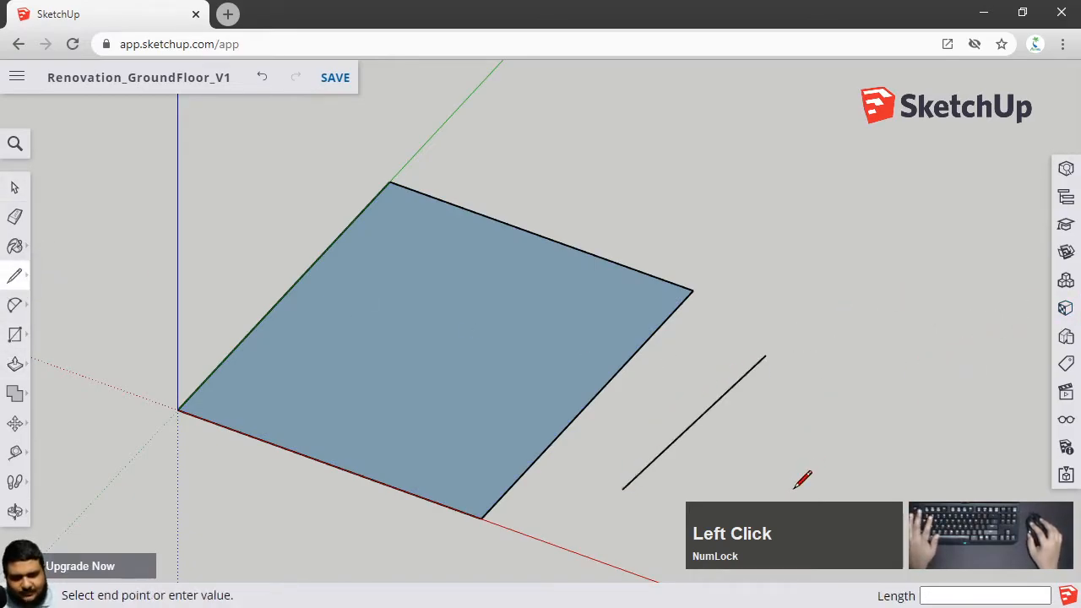
left_click(721, 385)
key("Escape")
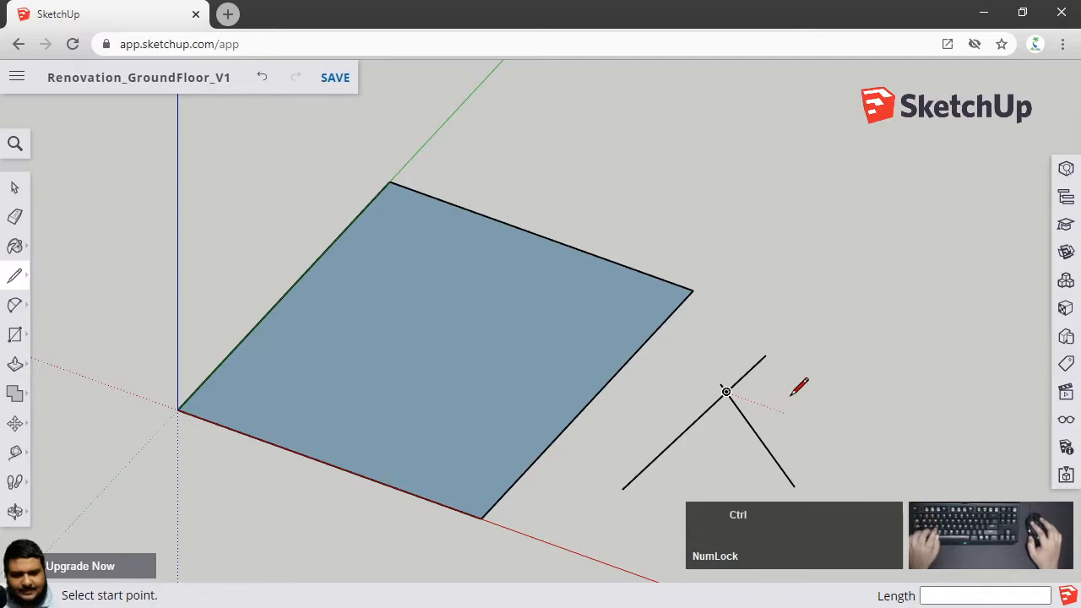
key("ctrl+z")
key("ctrl+z")
left_click(869, 359)
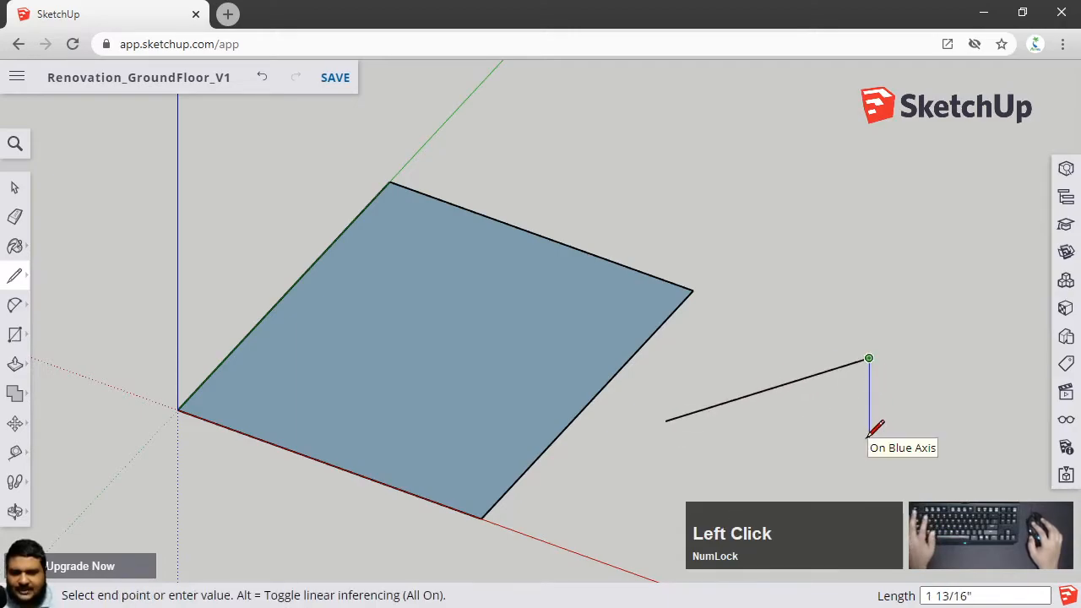
key("Escape")
key("ctrl+z")
Draw a closed triangle beside the square face to create a second face
left_click(603, 469)
left_click(764, 369)
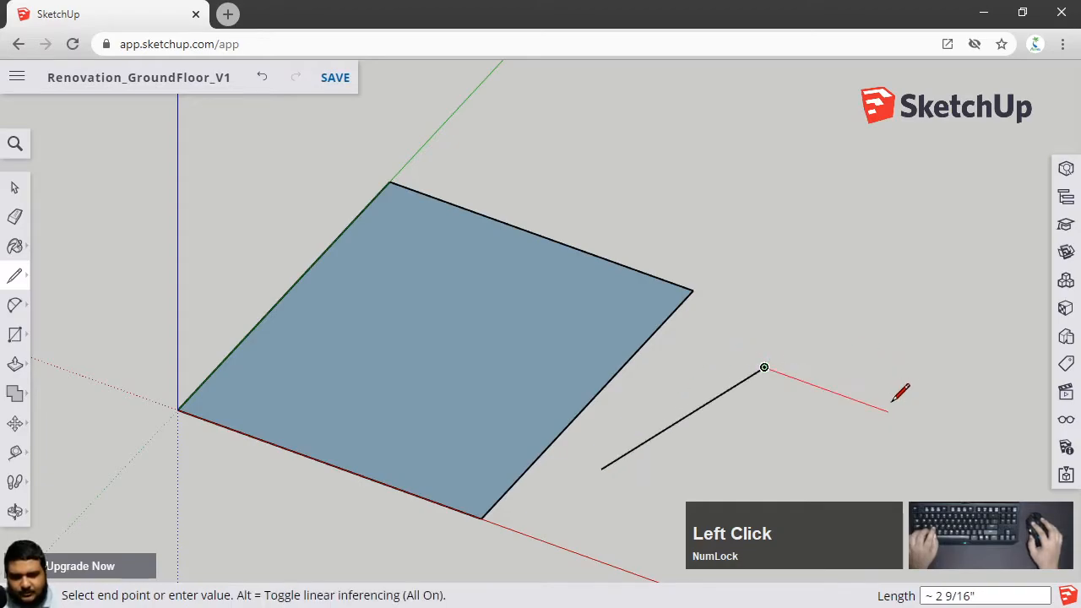
left_click(853, 439)
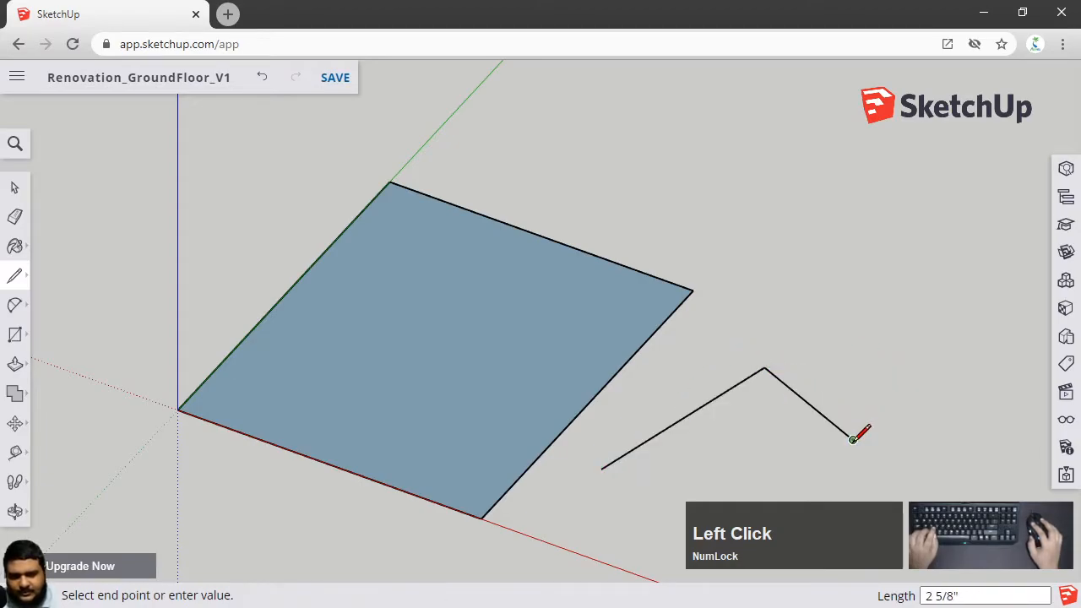
left_click(602, 469)
key("space")
Try to move the triangle's right corner upward with the Move tool
middle_click_drag(764, 479, 806, 399)
scroll(807, 399, "up", 3)
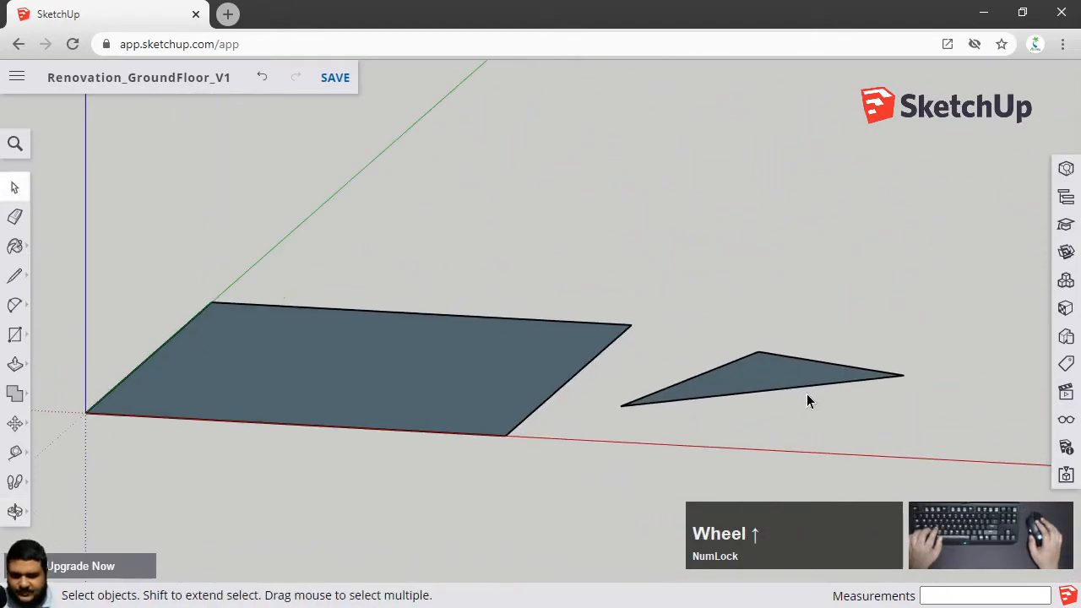
scroll(902, 377, "up", 3)
left_click(902, 377)
key("m")
left_click(920, 411)
key("m")
left_click(903, 374)
left_click(903, 273)
key("space")
middle_click_drag(848, 408, 595, 427)
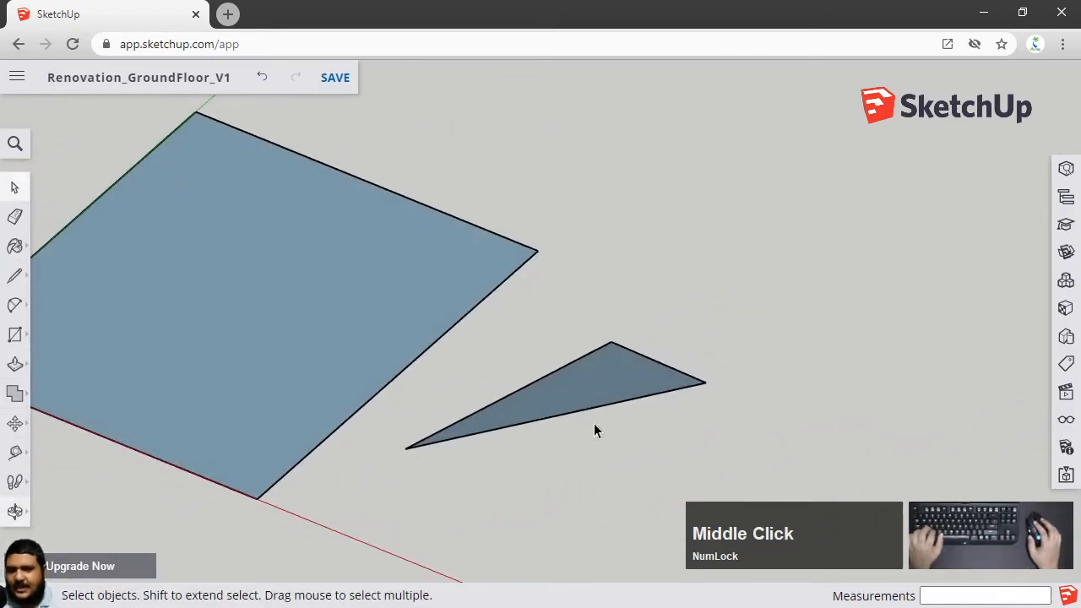
Select the triangle face and delete it
left_click(585, 404)
key("Delete")
middle_click_drag(493, 374, 623, 393, "shift")
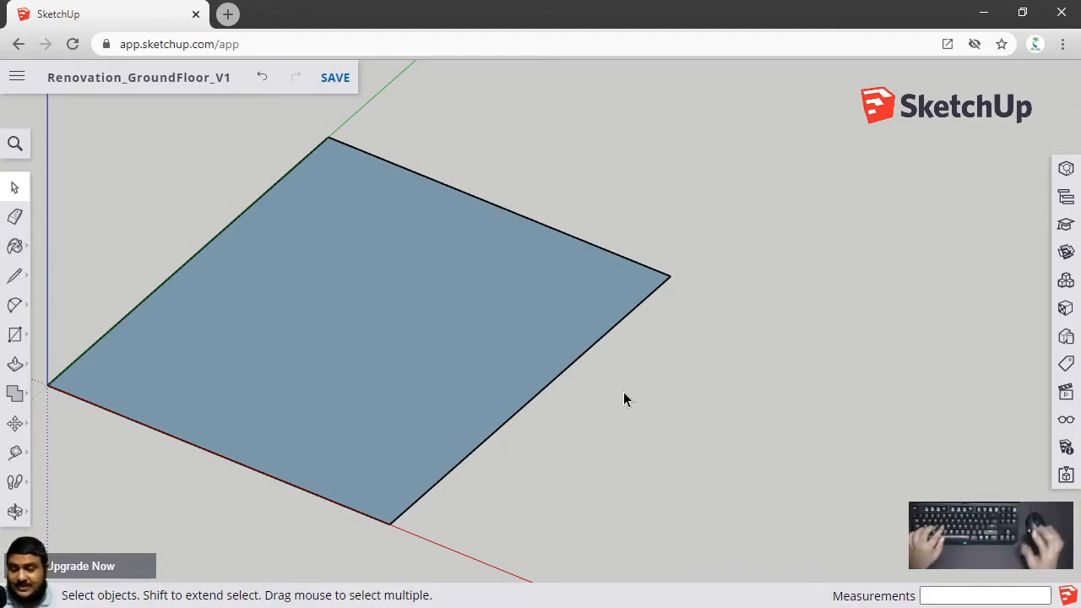
scroll(624, 393, "down", 2)
middle_click_drag(623, 393, 599, 423, "shift")
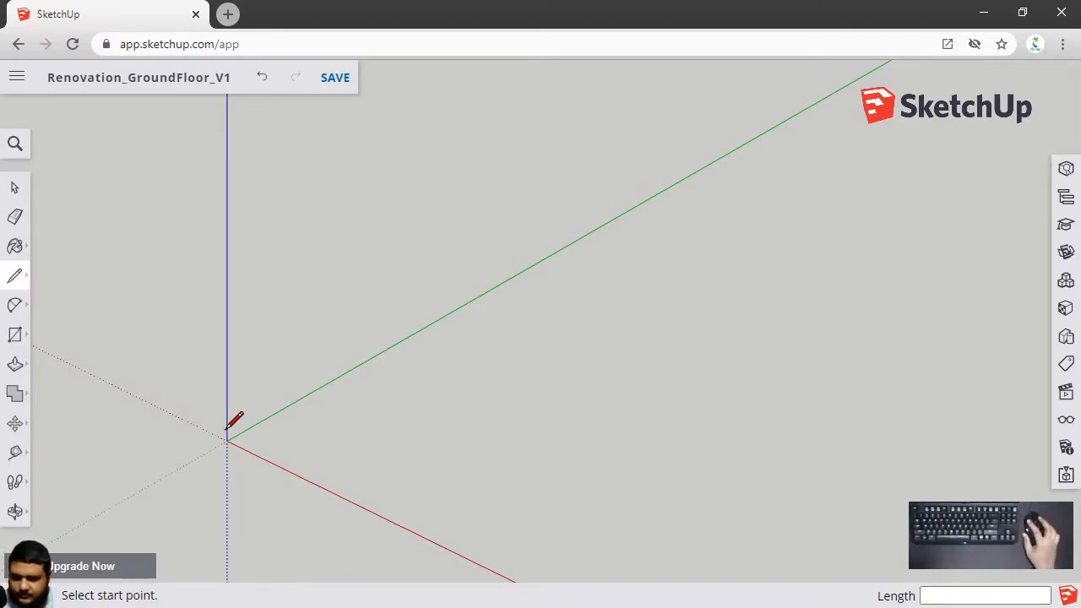
left_click(226, 440)
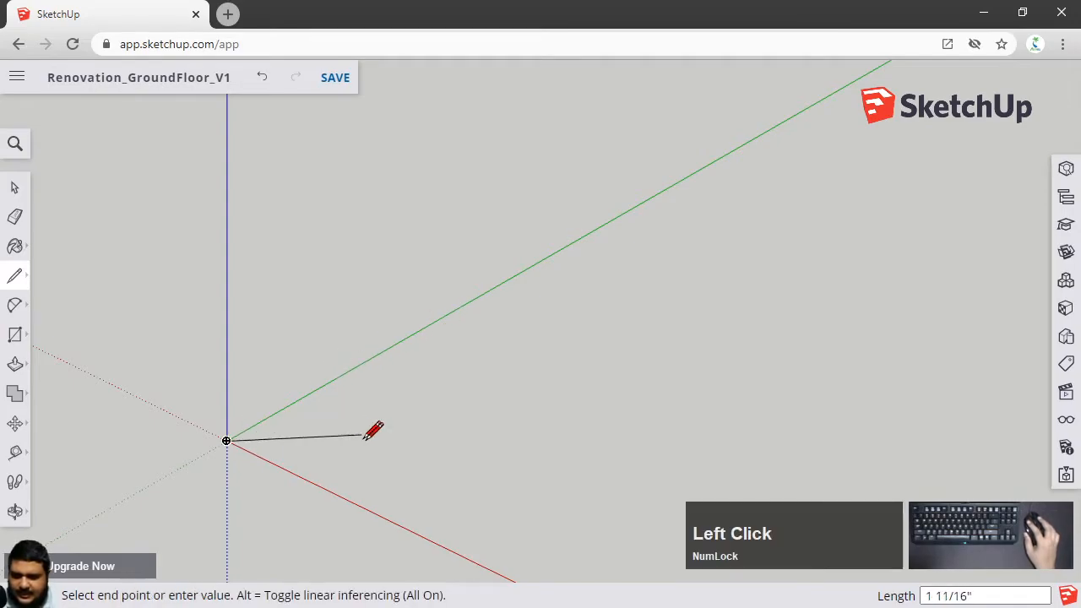
left_click(336, 379)
left_click(468, 442)
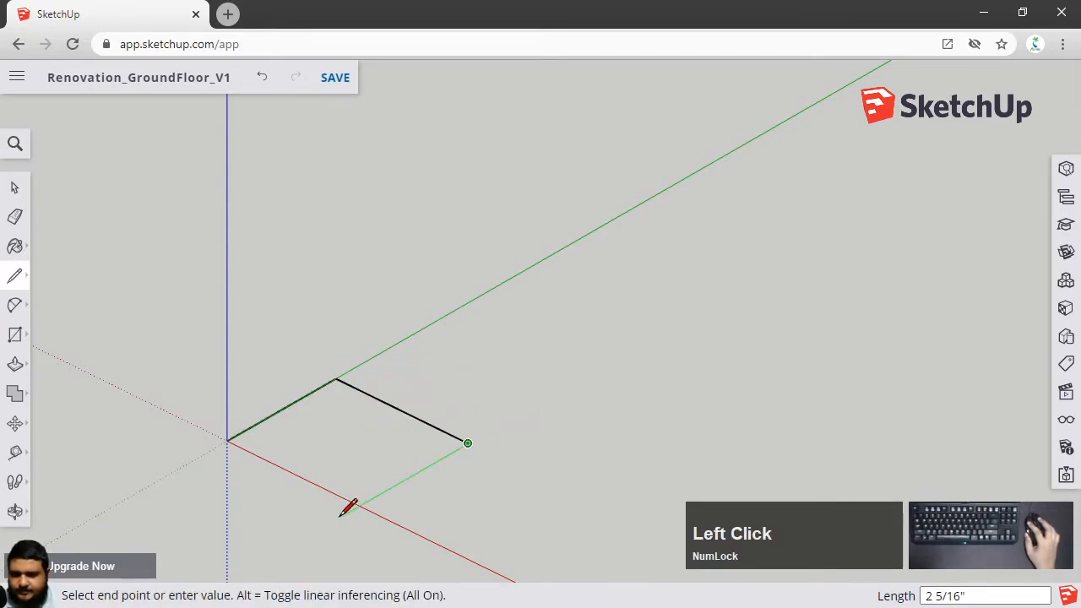
key("Escape")
key("ctrl+z")
key("ctrl+z")
key("space")
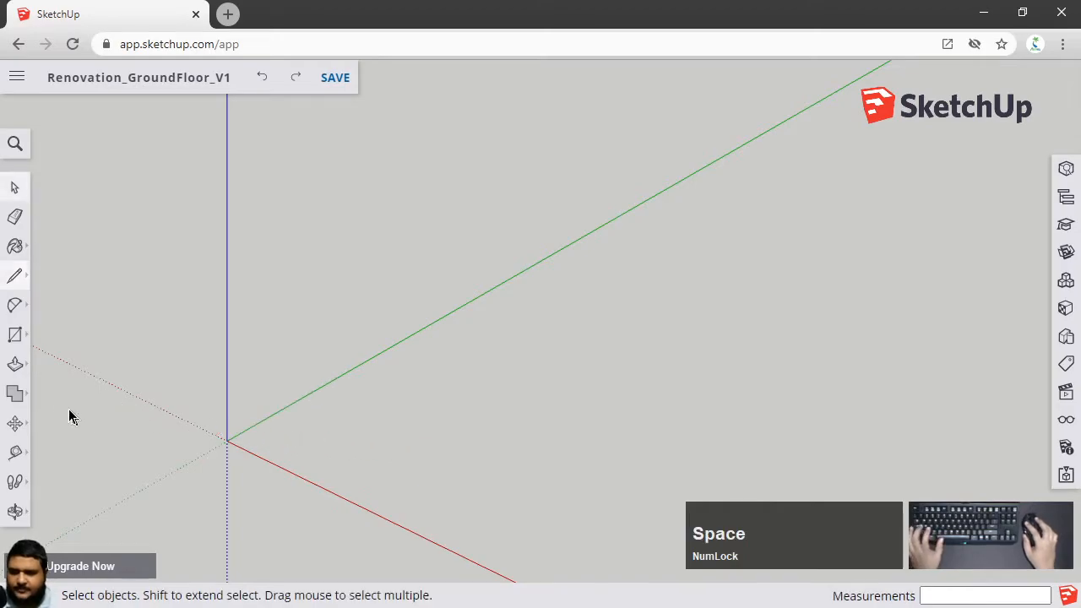
Draw a rectangle about 1 1/2 by 2 inches starting at the origin with the Rectangle tool
left_click(20, 335)
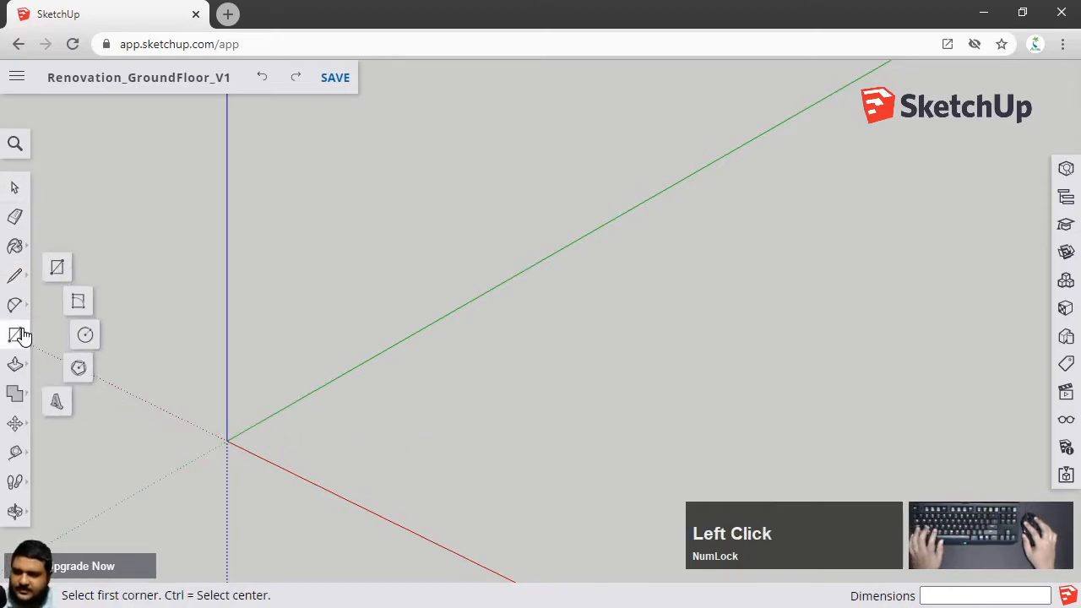
left_click(57, 268)
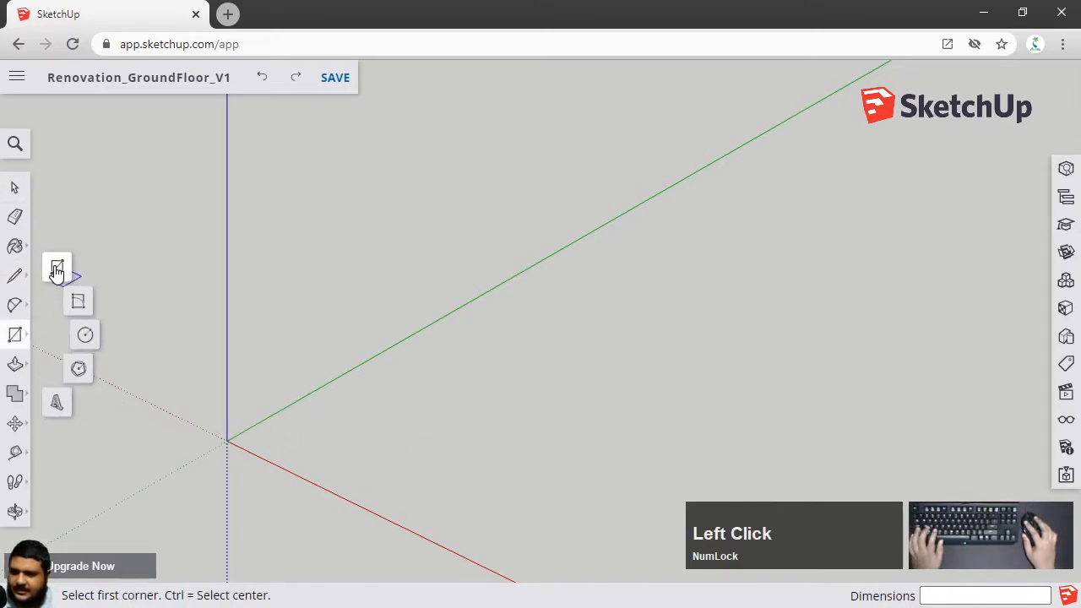
left_click(226, 440)
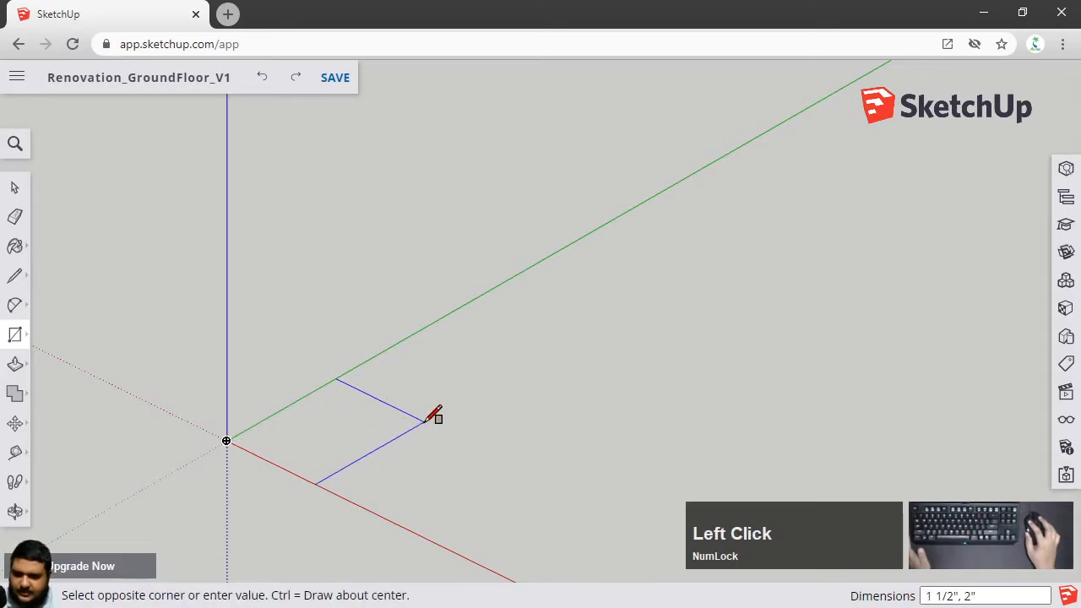
left_click(426, 420)
middle_click_drag(502, 437, 509, 403)
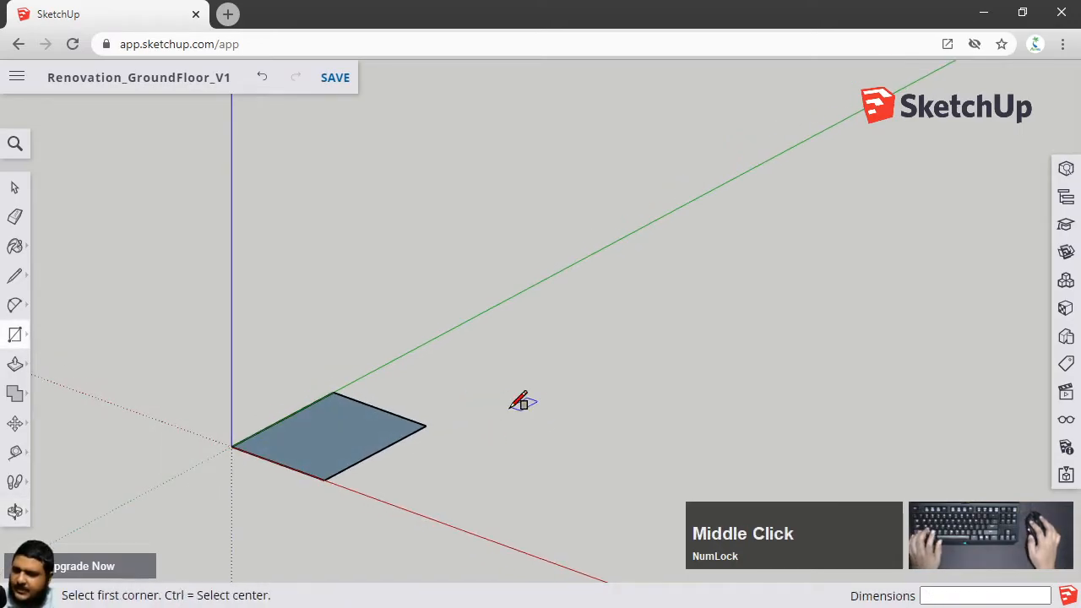
Push/pull the rectangle upward about 1 1/16 inches into a box
key("space")
left_click(304, 445)
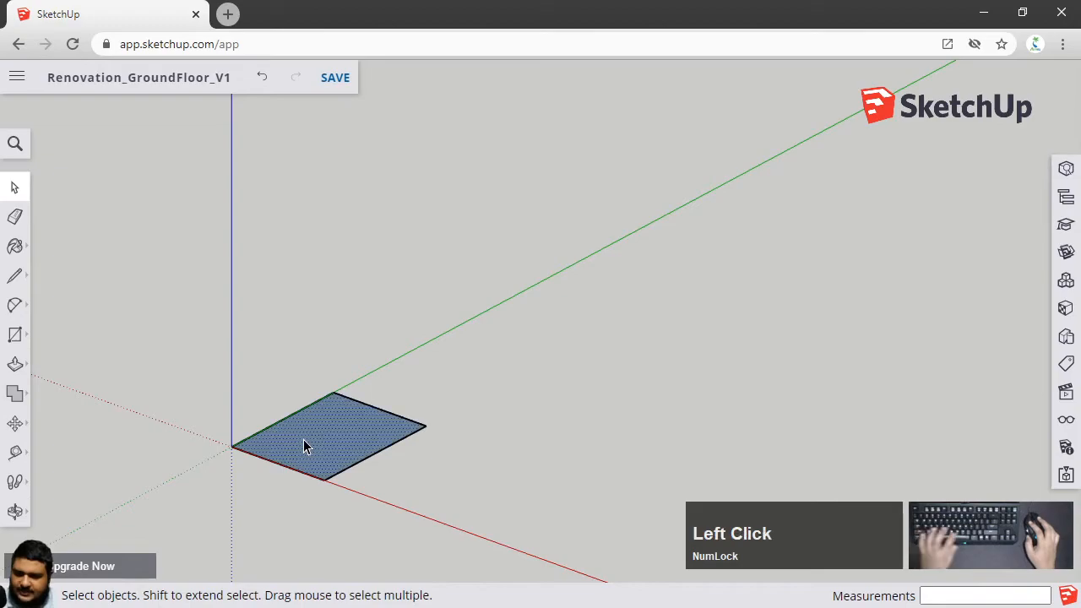
key("p")
left_click_drag(302, 444, 291, 353)
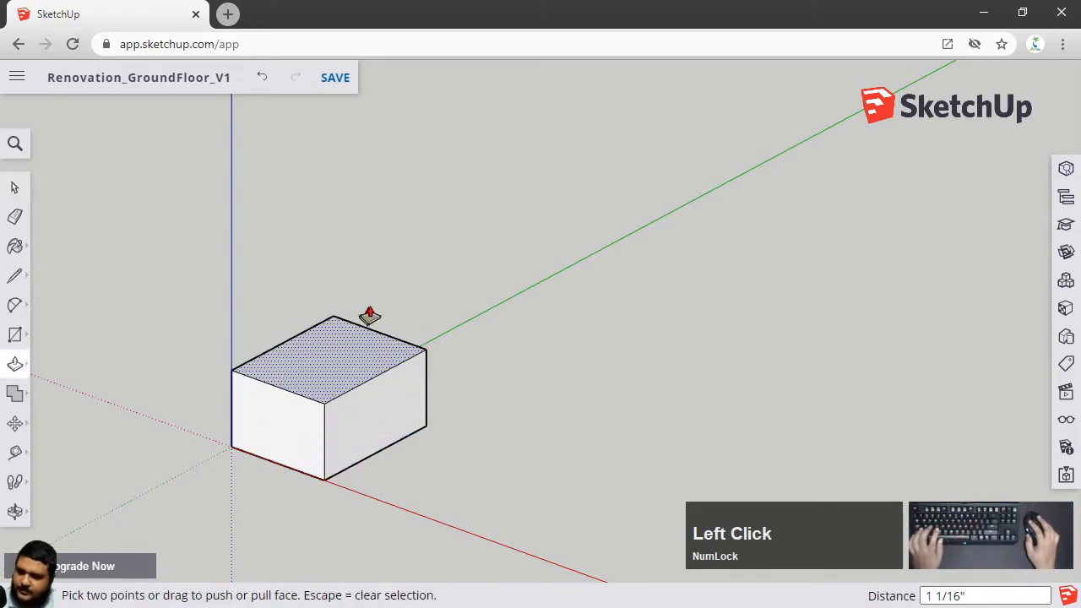
key("space")
middle_click_drag(287, 363, 448, 334)
scroll(431, 385, "up", 2)
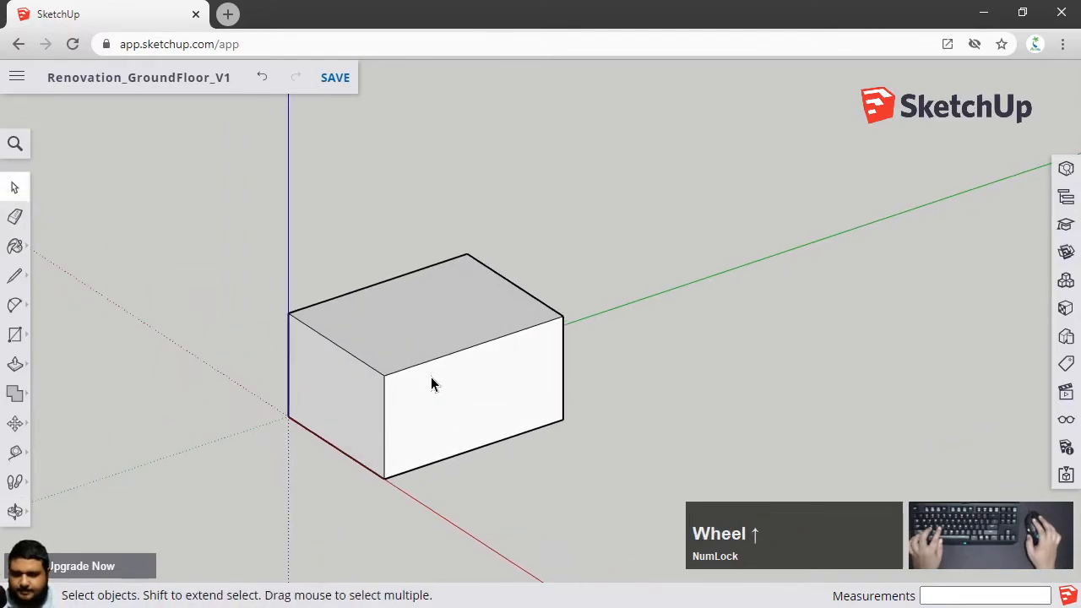
Select the box's top face, a vertical edge and the front face, then select the front face with its edges
middle_click_drag(429, 384, 393, 398)
left_click(411, 338)
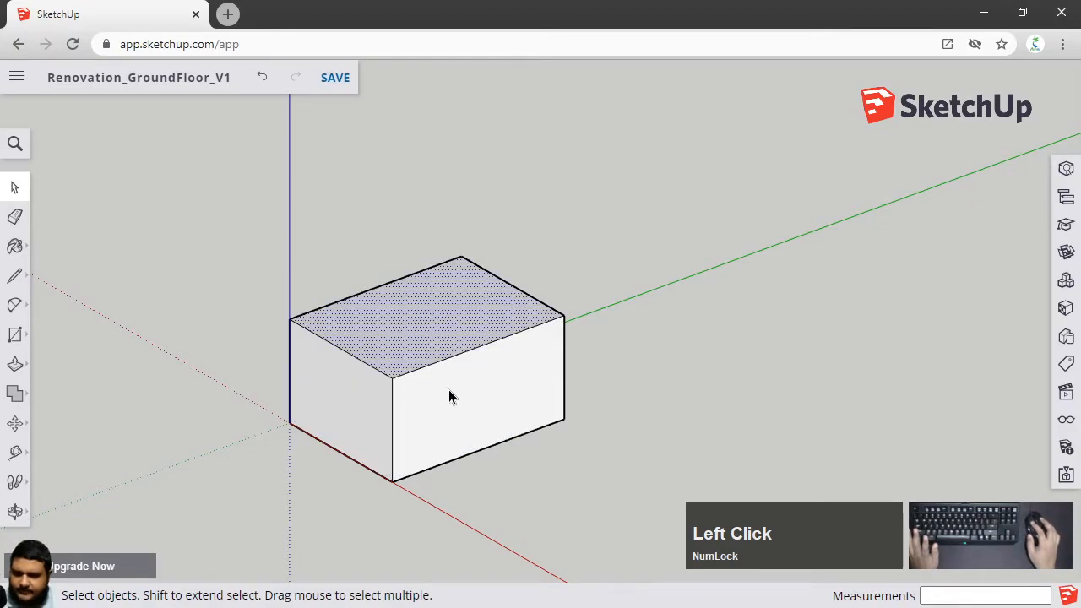
scroll(449, 396, "up", 2)
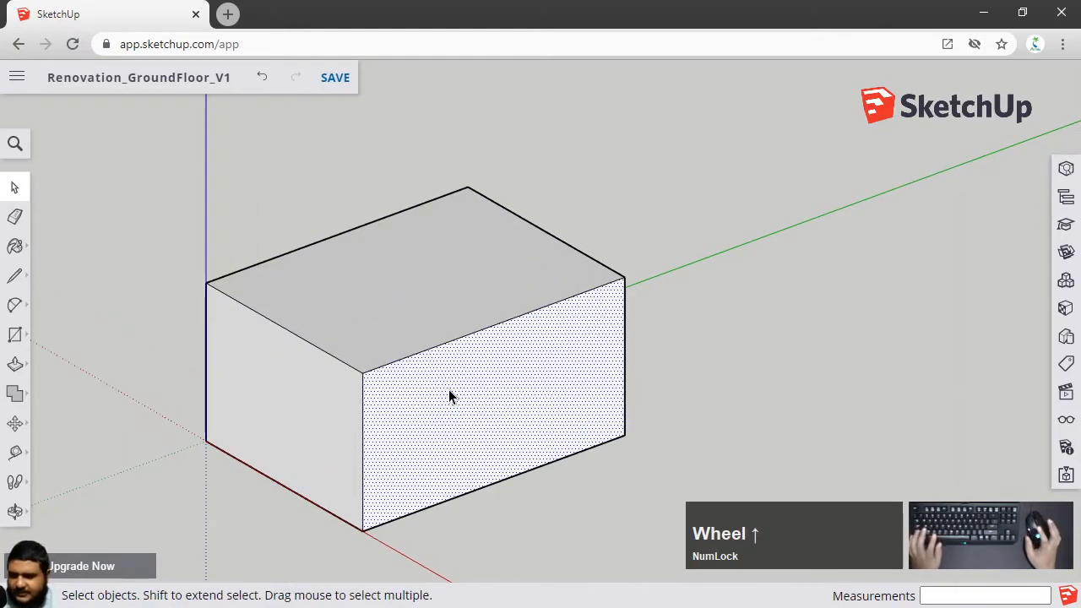
left_click(363, 422)
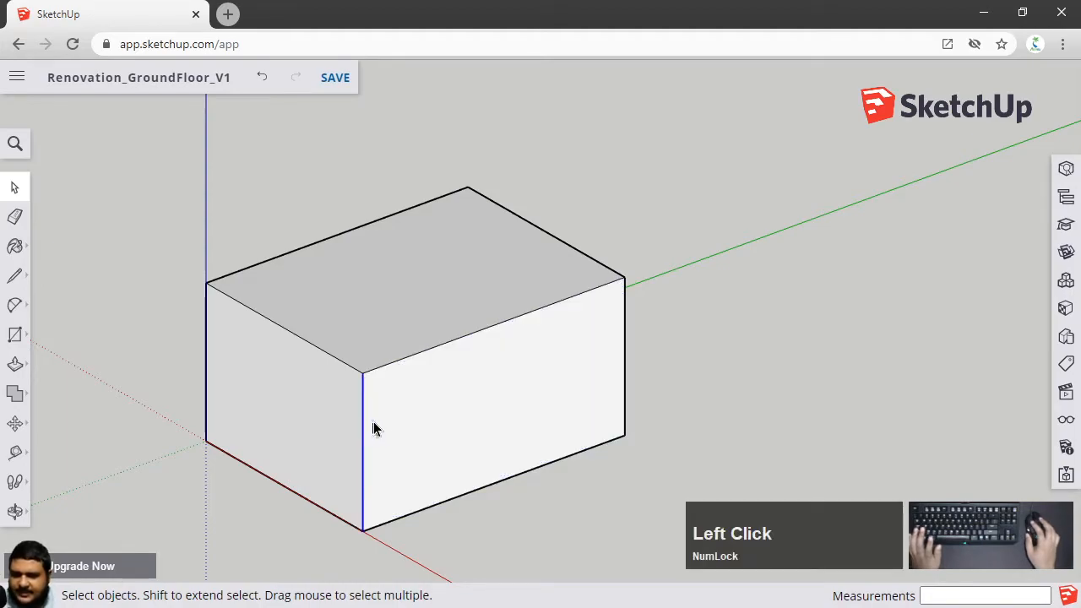
scroll(433, 382, "up", 1)
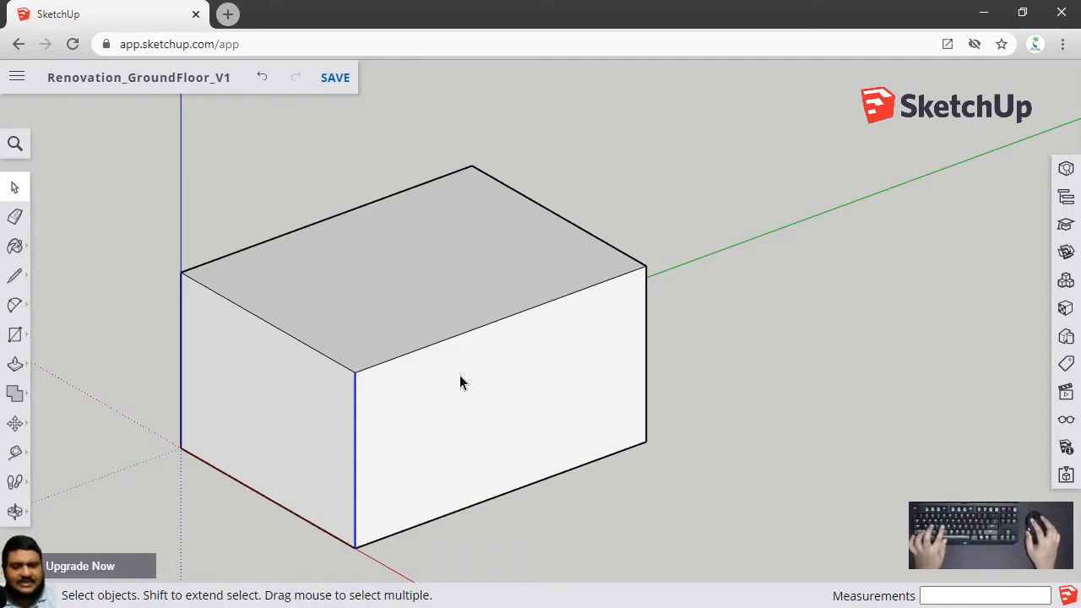
left_click(462, 379)
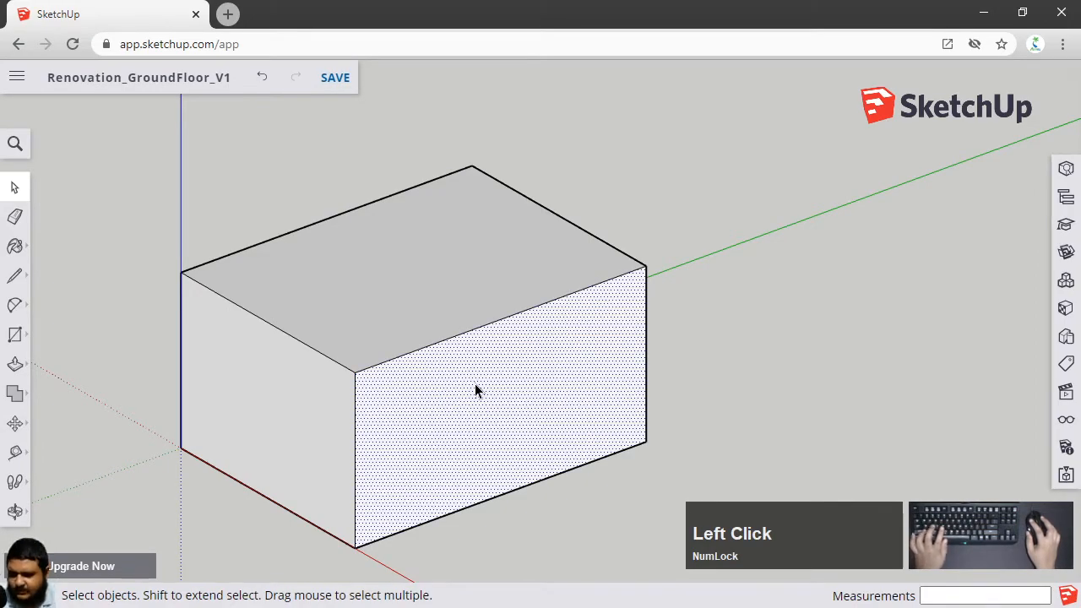
double_click(475, 385)
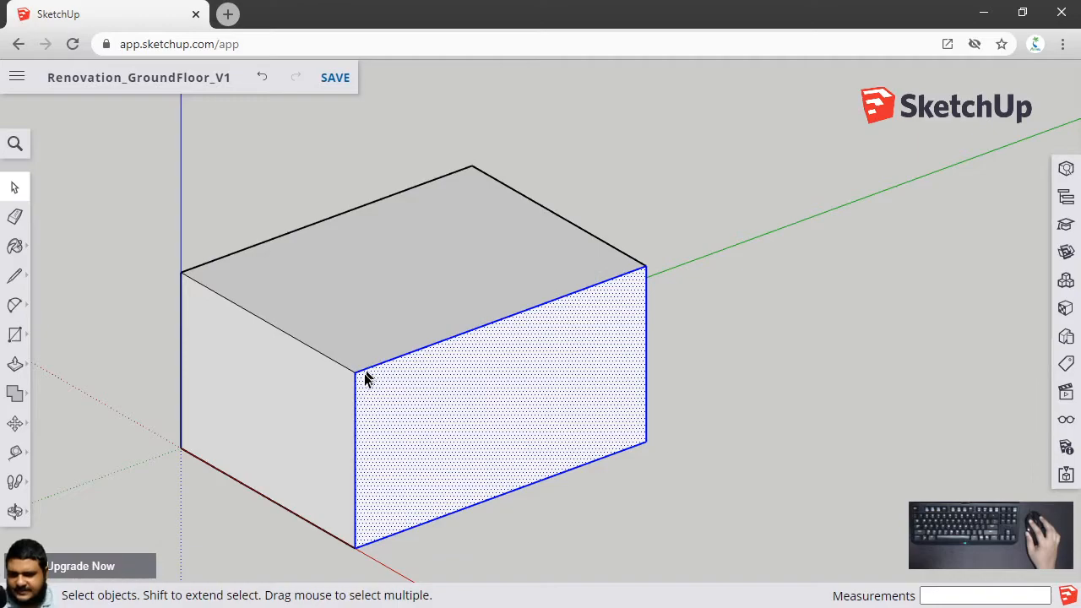
left_click(803, 435)
Select the box's side and front faces individually, then select the entire box with all its faces and edges
left_click(355, 415)
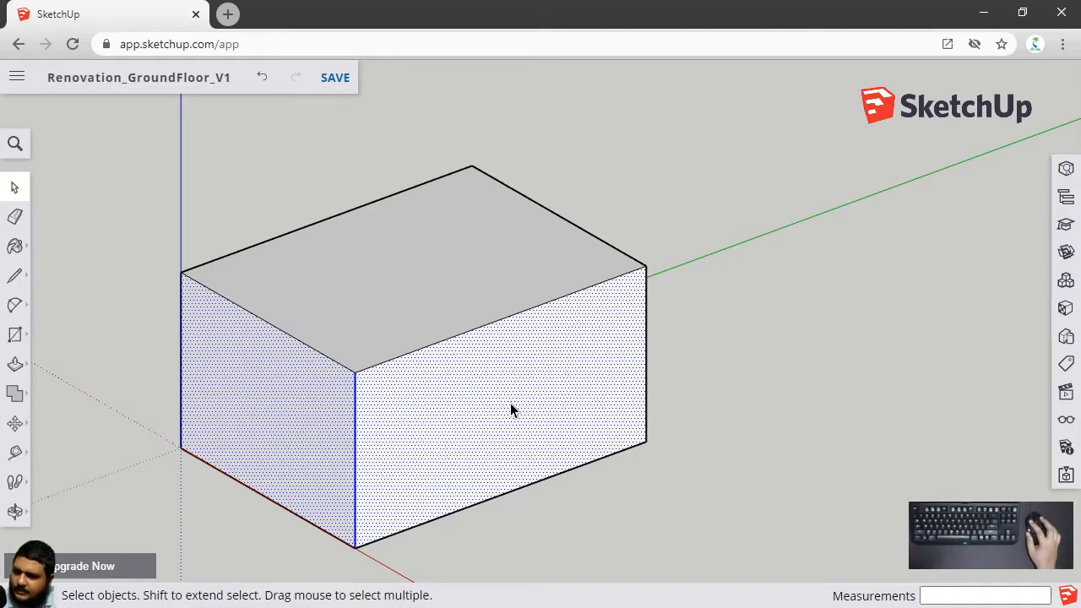
left_click(708, 372)
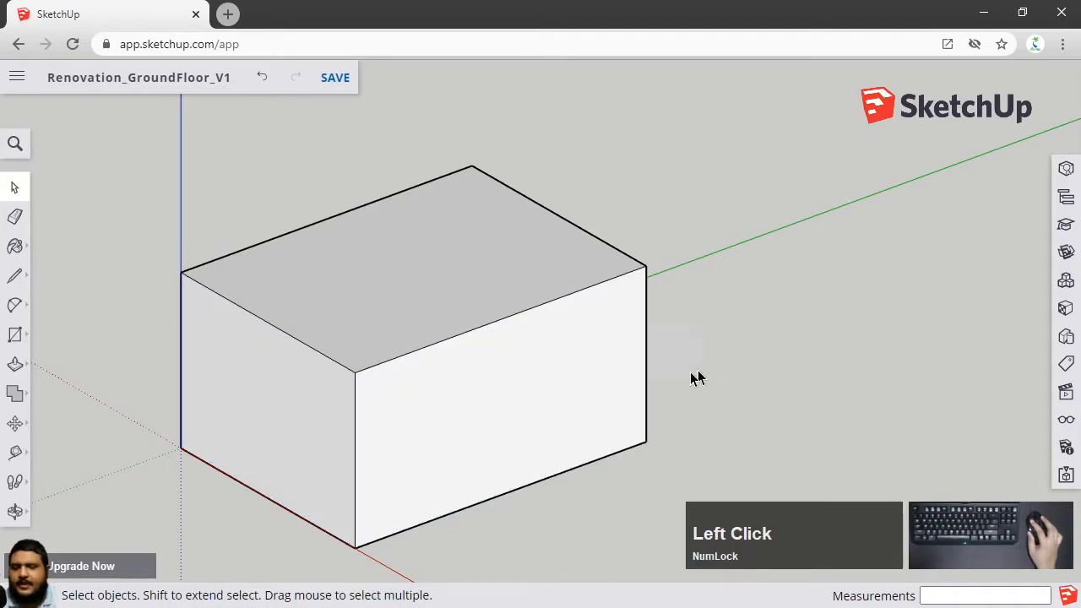
left_click(532, 380)
left_click(330, 380)
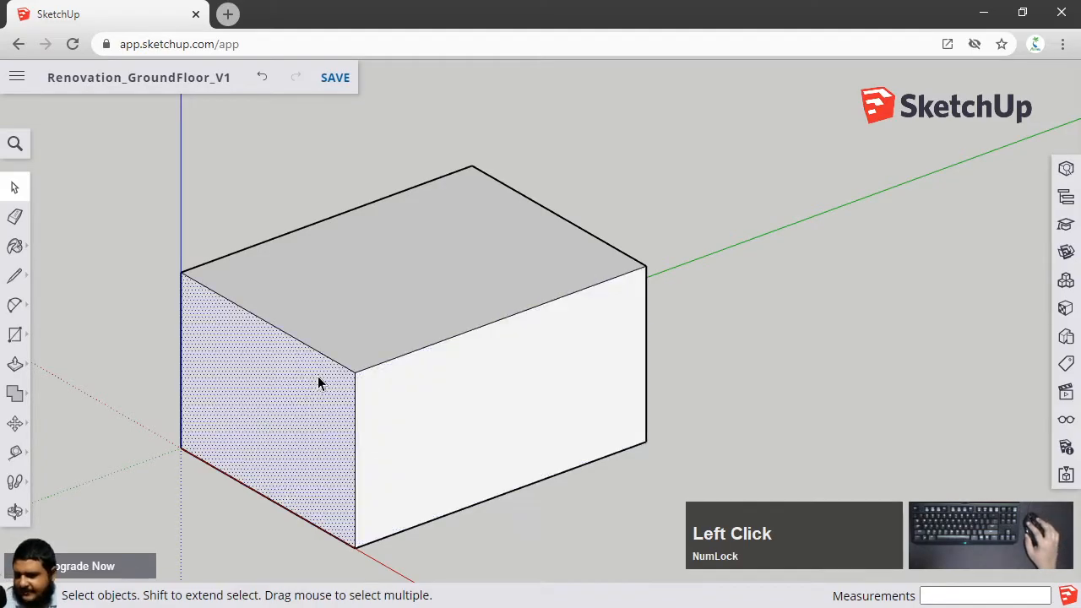
left_click(539, 378)
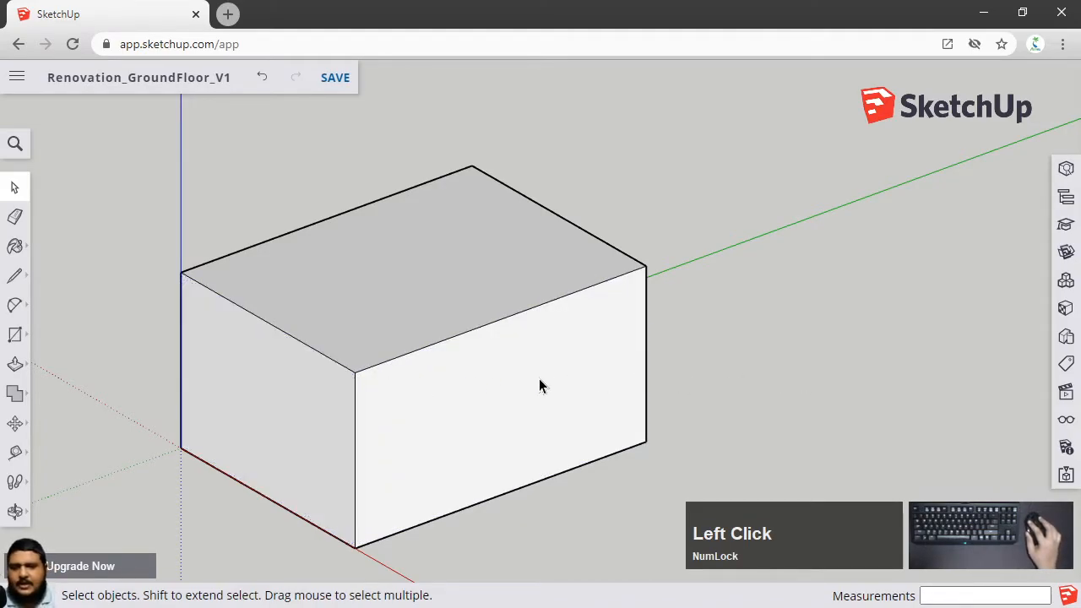
double_click(515, 385)
left_click(858, 359)
left_click(567, 378)
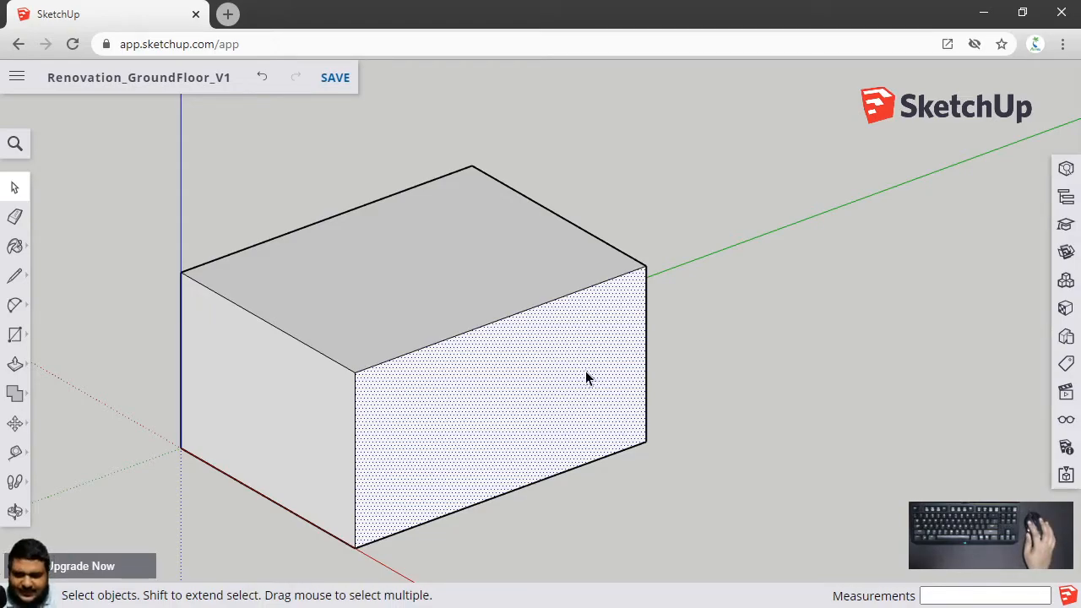
triple_click(585, 371)
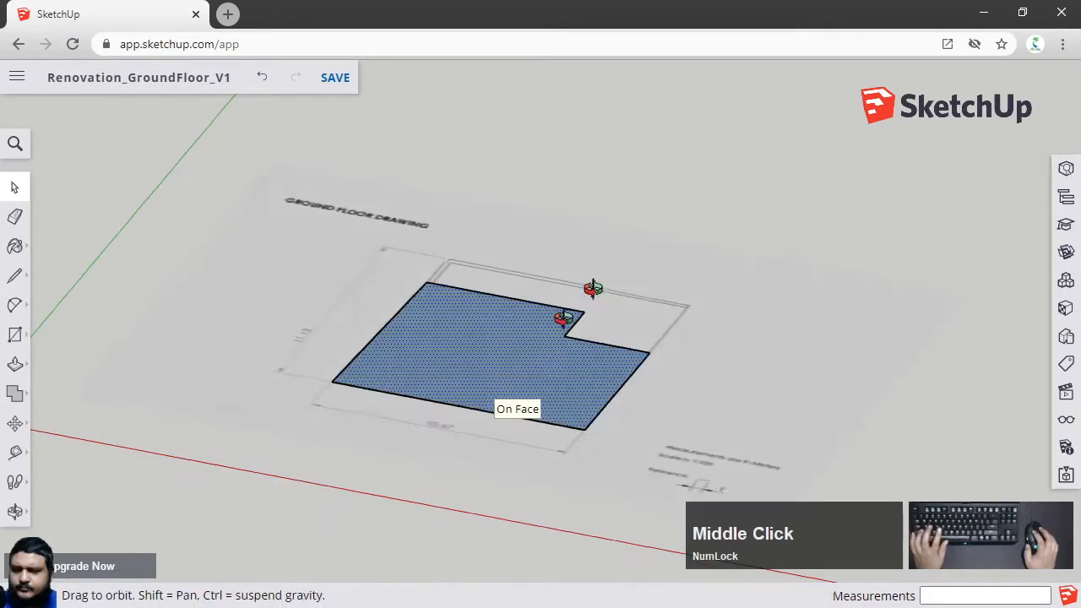
Make a group from the traced ground floor outline face
mouse_move(591, 301)
middle_mouse_down()
mouse_move(620, 48)
mouse_move(593, 307)
mouse_move(517, 370)
middle_mouse_up()
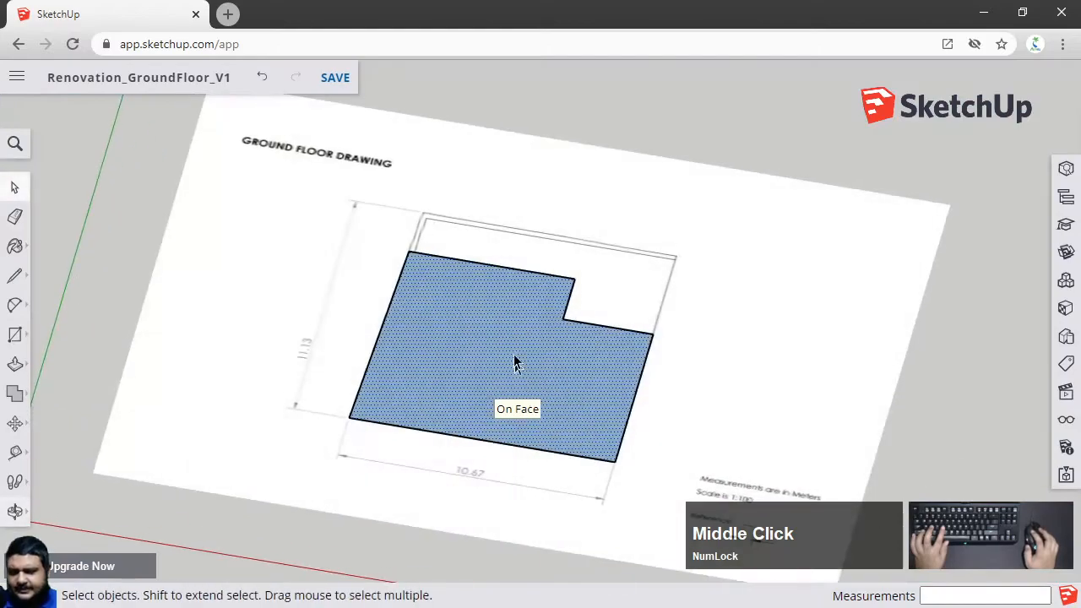
middle_click_drag(487, 218, 586, 179)
scroll(586, 179, "up", 3)
left_click(470, 339)
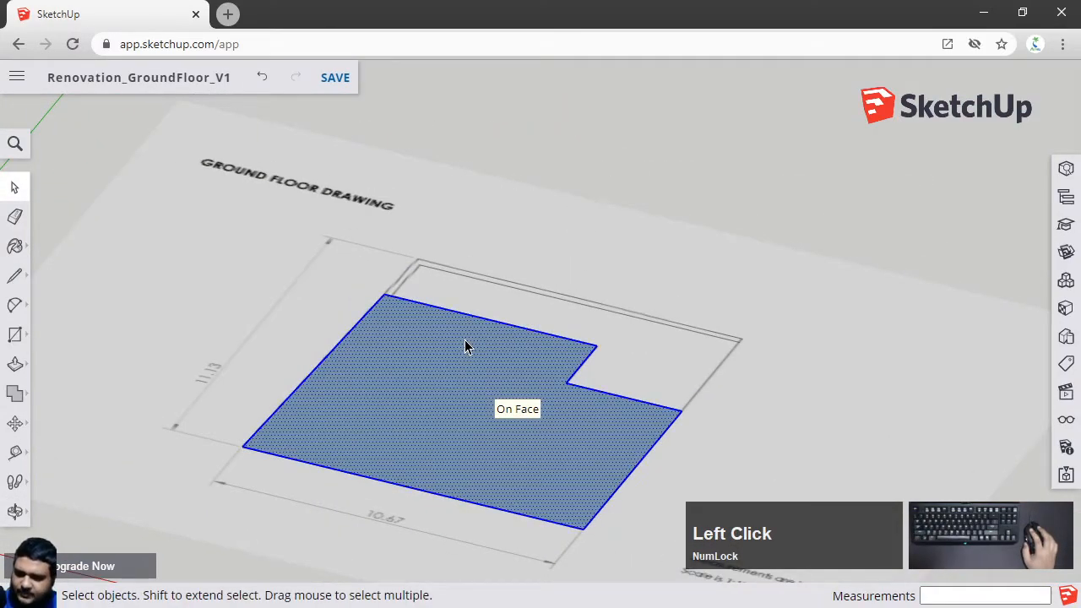
left_click(614, 148)
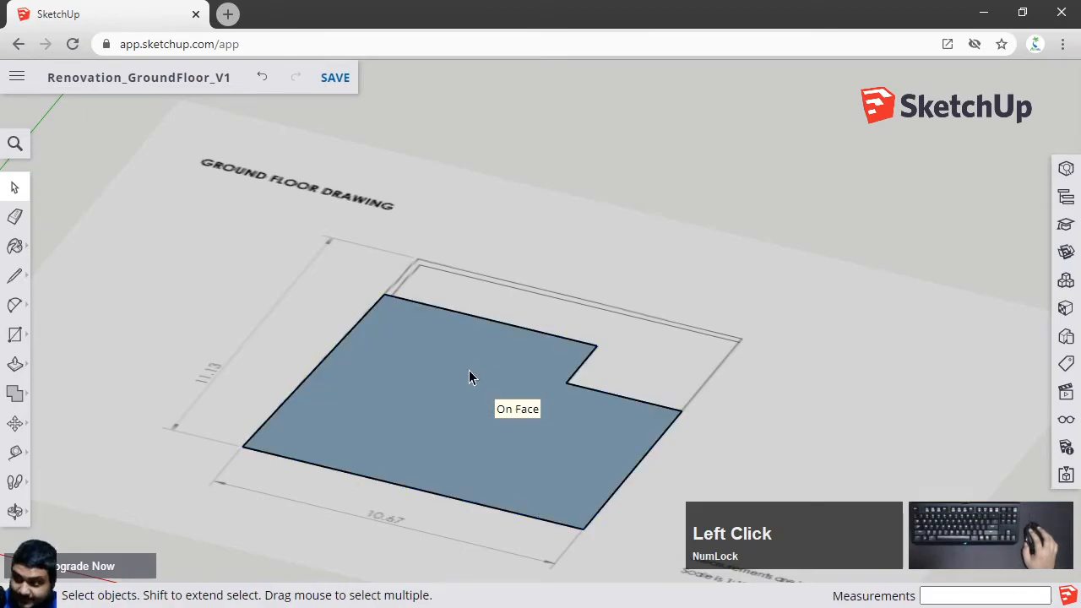
left_click(467, 365)
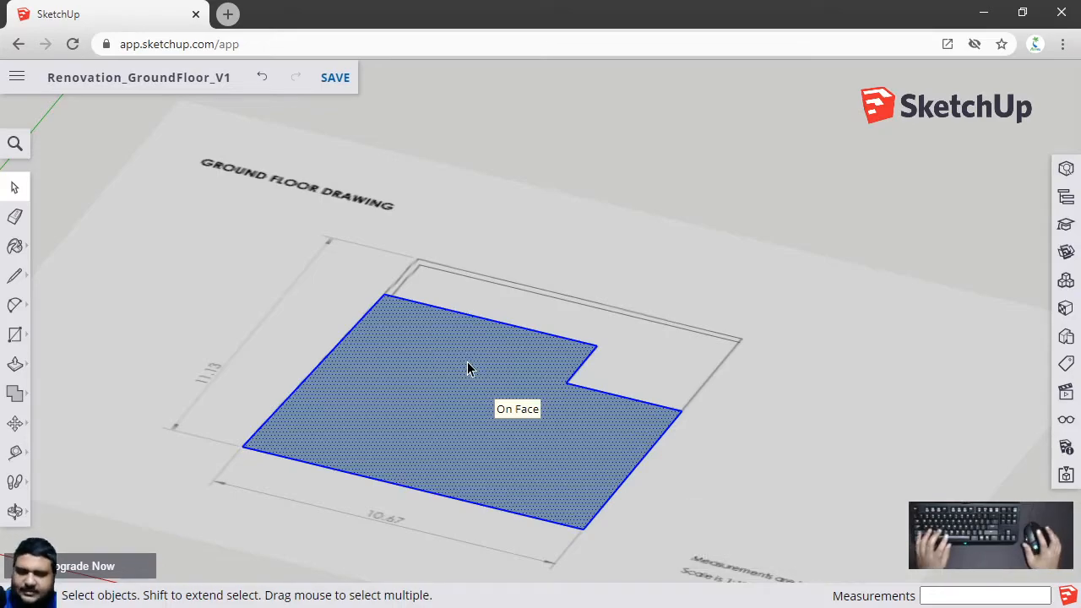
right_click(467, 362)
mouse_move(526, 364)
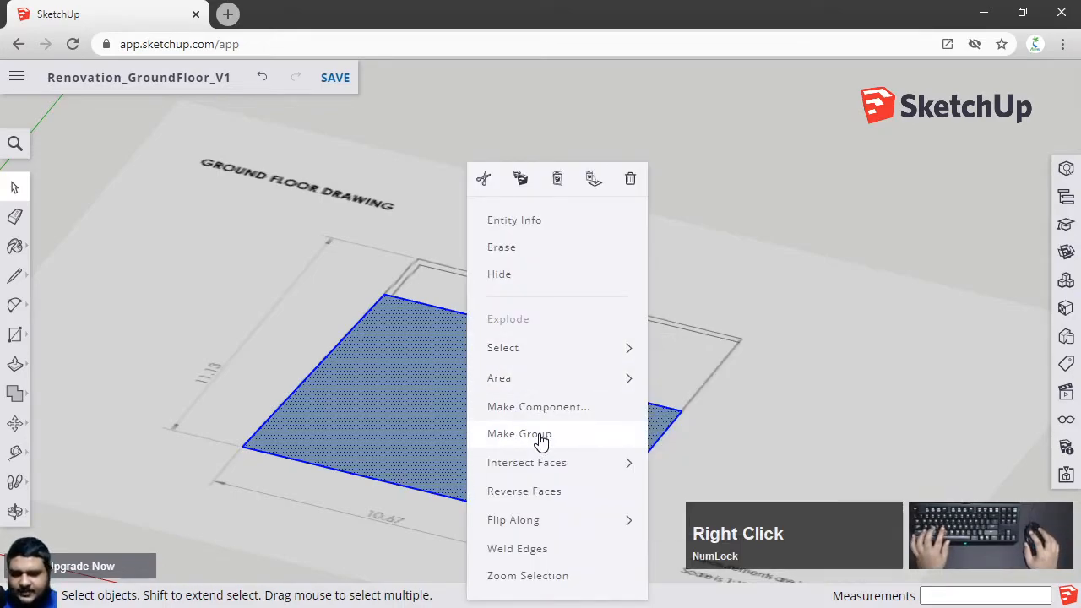
left_click(539, 434)
Move the ground floor outline group 1' down along the blue axis
scroll(539, 434, "down", 5)
mouse_move(543, 482)
middle_mouse_down("shift")
mouse_move(517, 373)
mouse_move(536, 310)
middle_mouse_up("shift")
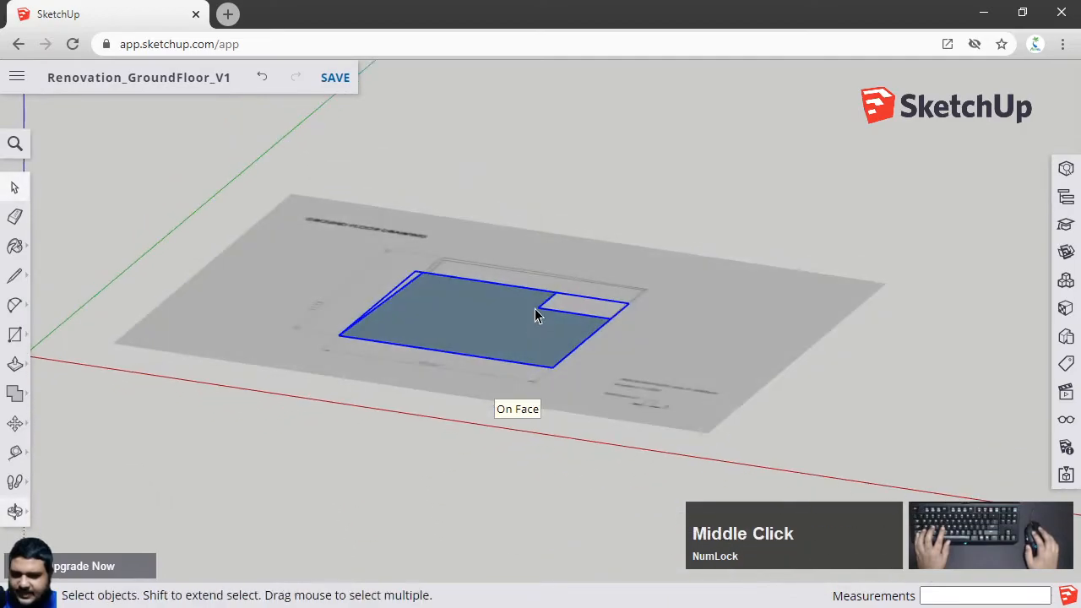
key("m")
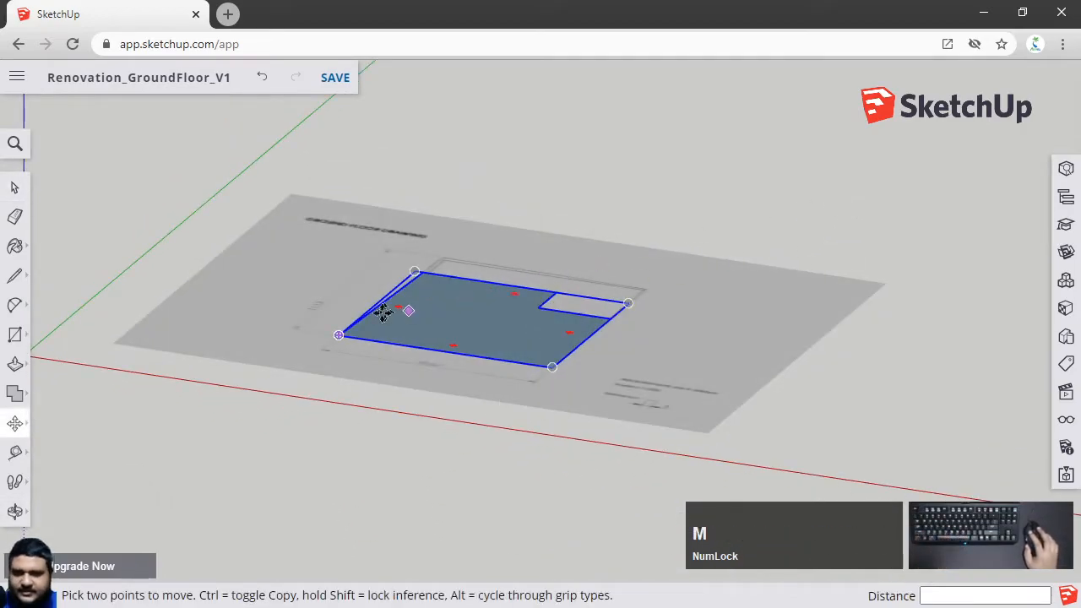
left_click(944, 229)
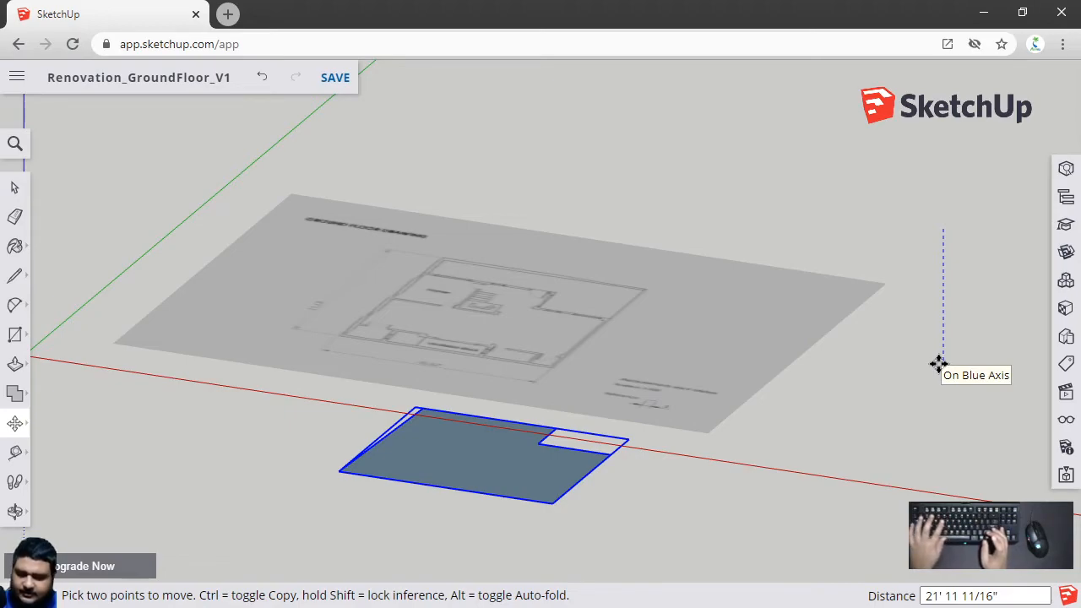
type("1'")
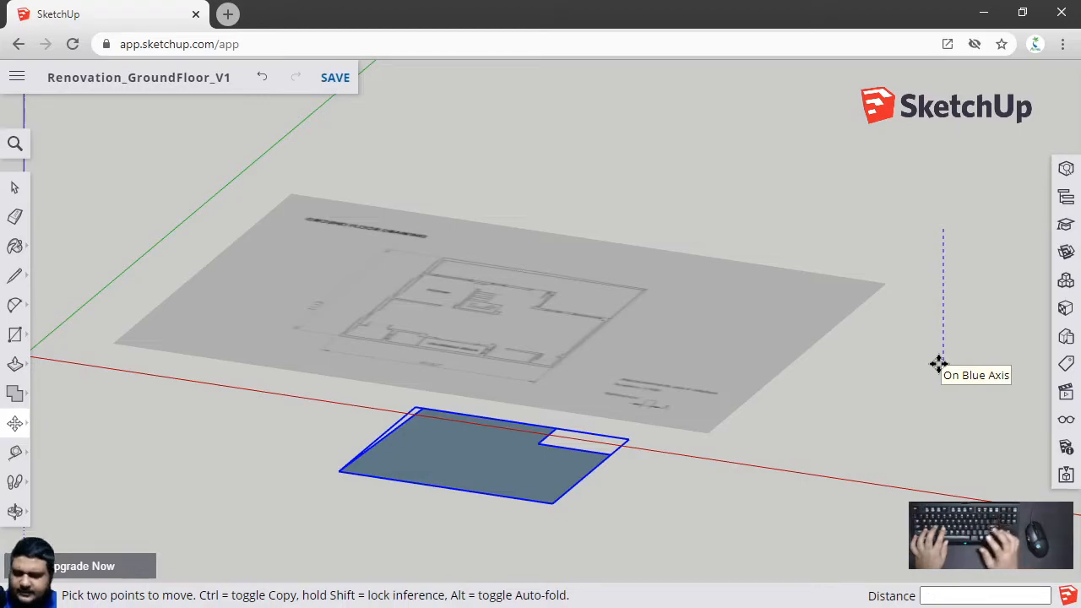
type("20")
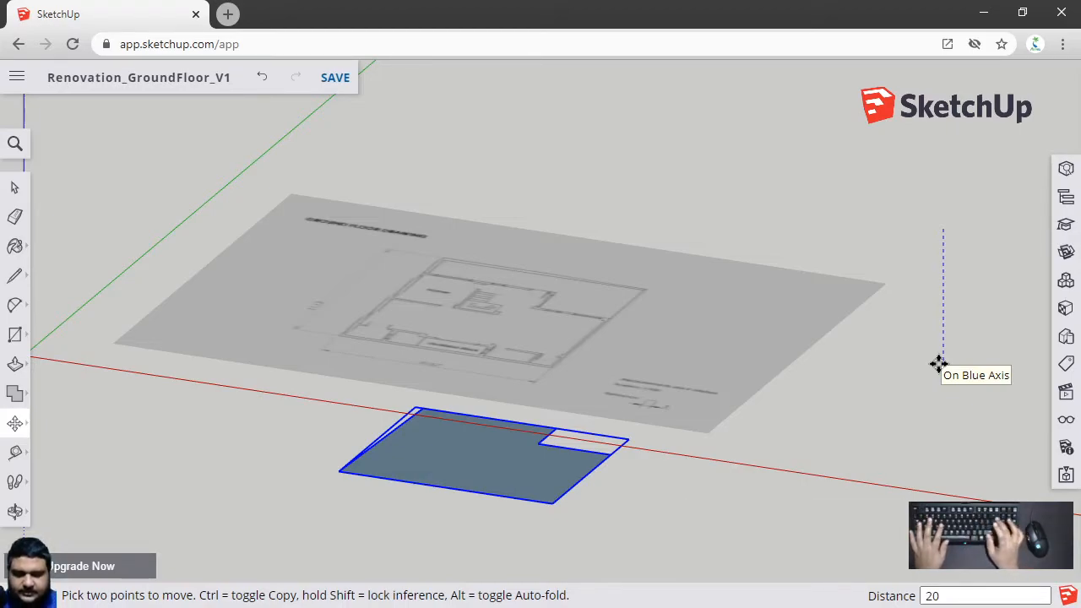
type("1")
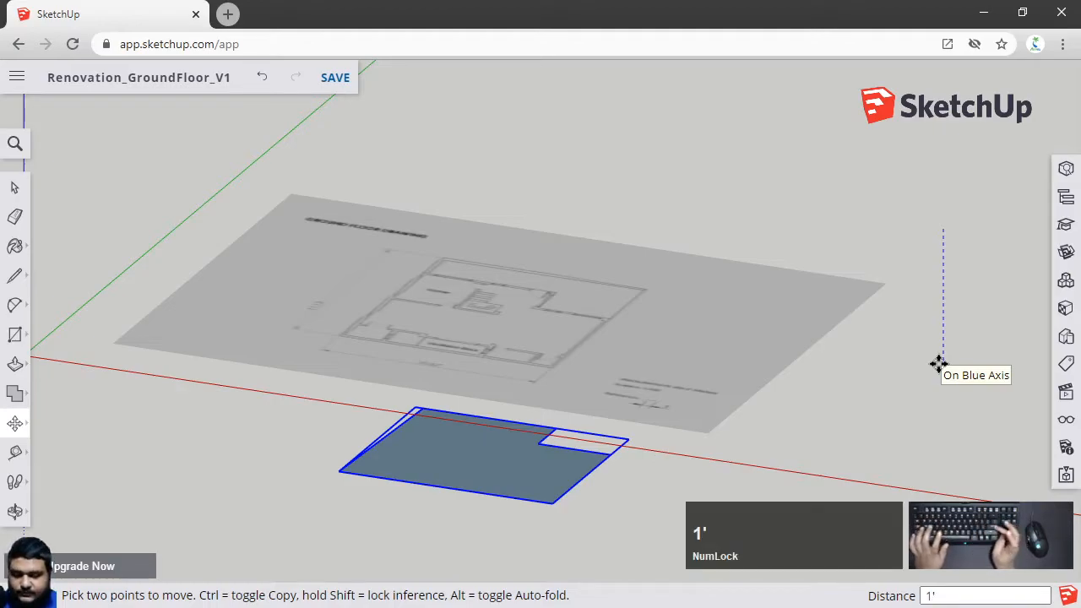
key("Return")
Undo the outline group's downward move
key("space")
left_click(937, 367)
middle_click_drag(769, 452, 584, 375)
mouse_move(439, 282)
middle_mouse_down()
mouse_move(435, 291)
mouse_move(436, 274)
middle_mouse_up()
middle_click_drag(535, 413, 564, 369)
scroll(610, 307, "down", 1)
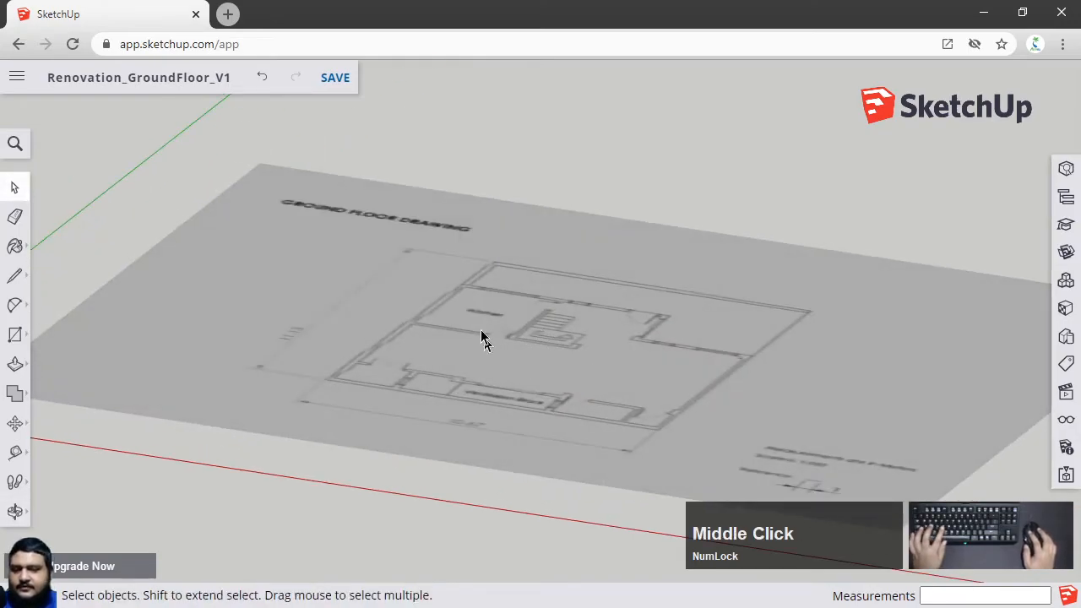
middle_click_drag(582, 377, 632, 340)
key("ctrl+z")
left_click(595, 353)
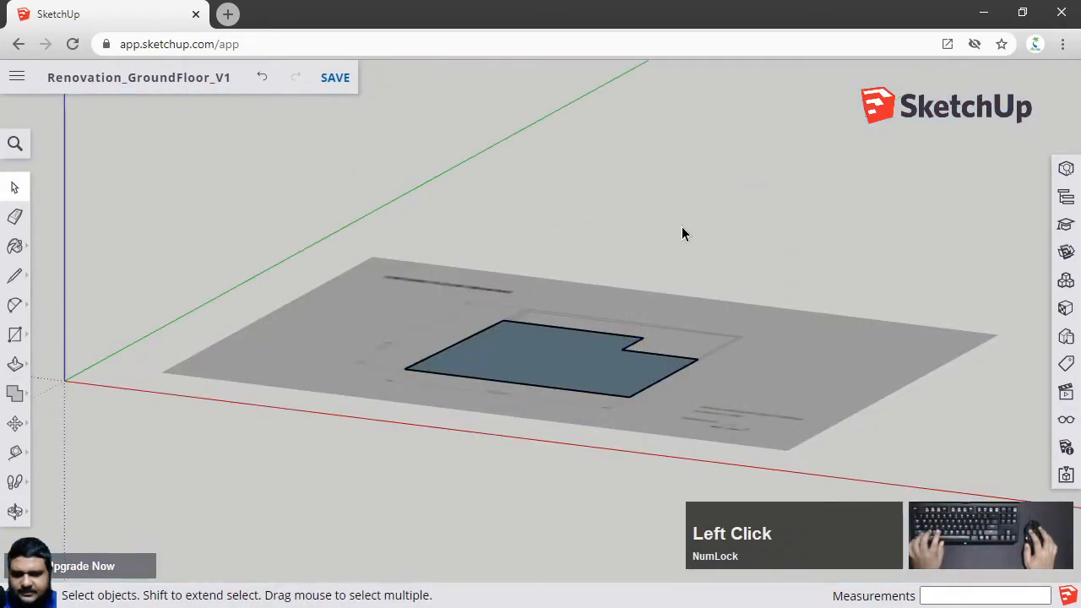
Move the outline group 20' down along the blue axis, below the floor plan image
left_click(591, 338)
middle_click_drag(591, 337, 712, 284, "shift")
key("m")
scroll(714, 268, "up", 5)
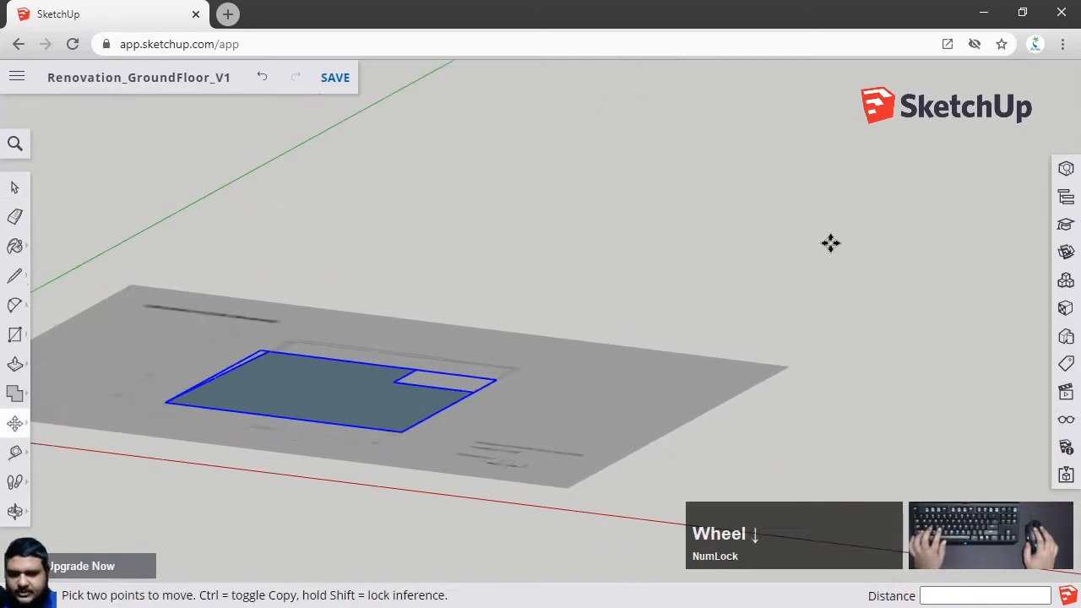
scroll(831, 244, "down", 2)
left_click(865, 213)
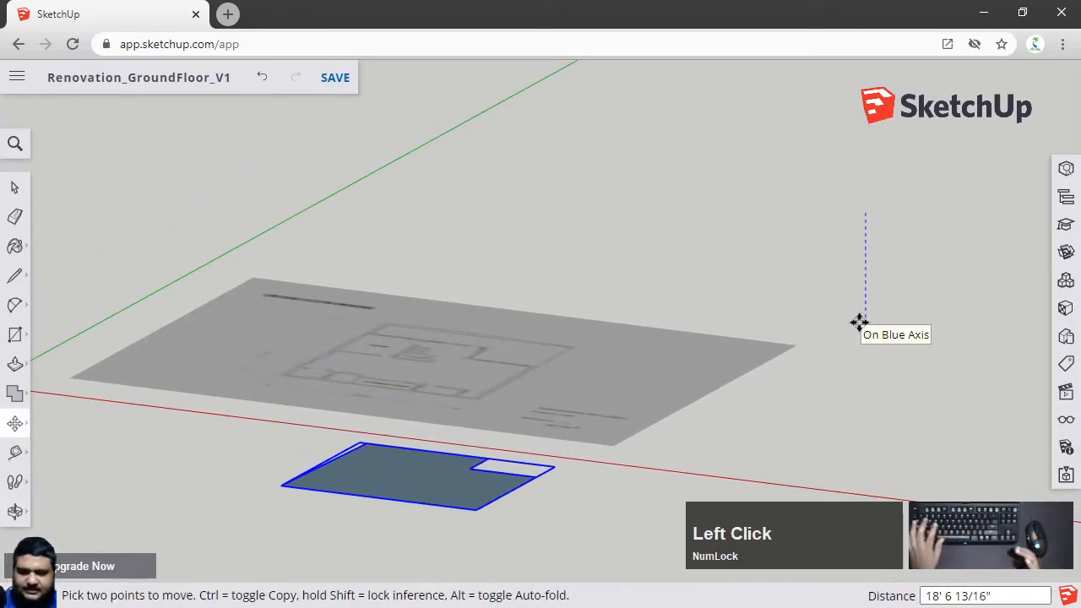
type("10")
key("BackSpace")
key("BackSpace")
type("20'")
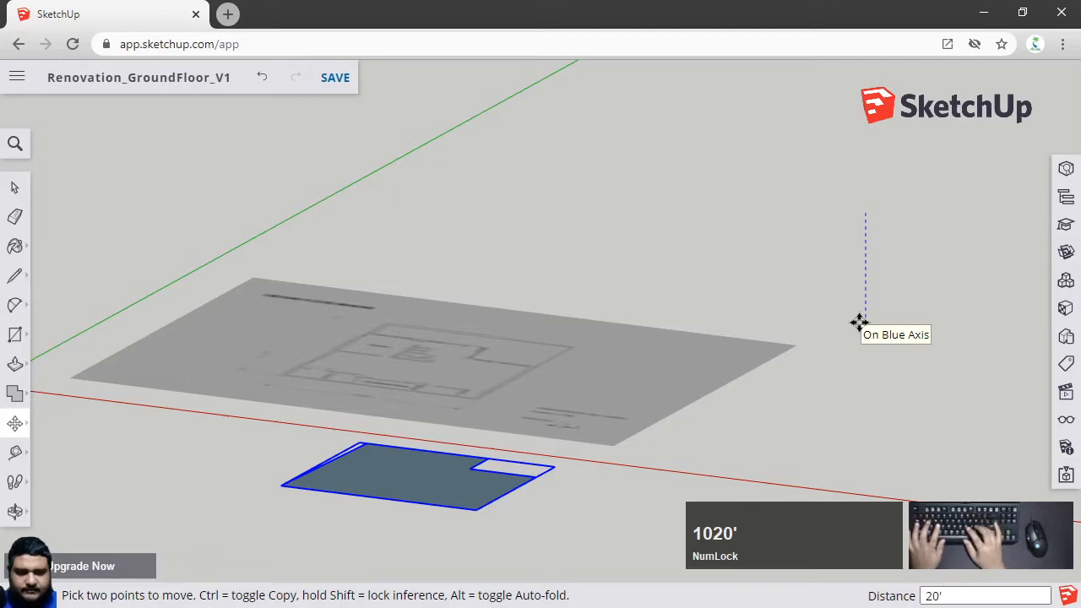
key("Return")
key("space")
left_click(860, 326)
In top view, start tracing the inner wall lines with the Line tool from the lower-left room's bottom corner
mouse_move(404, 387)
middle_mouse_down()
mouse_move(374, 386)
mouse_move(411, 481)
mouse_move(370, 398)
mouse_move(394, 495)
mouse_move(386, 287)
mouse_move(404, 391)
middle_mouse_up()
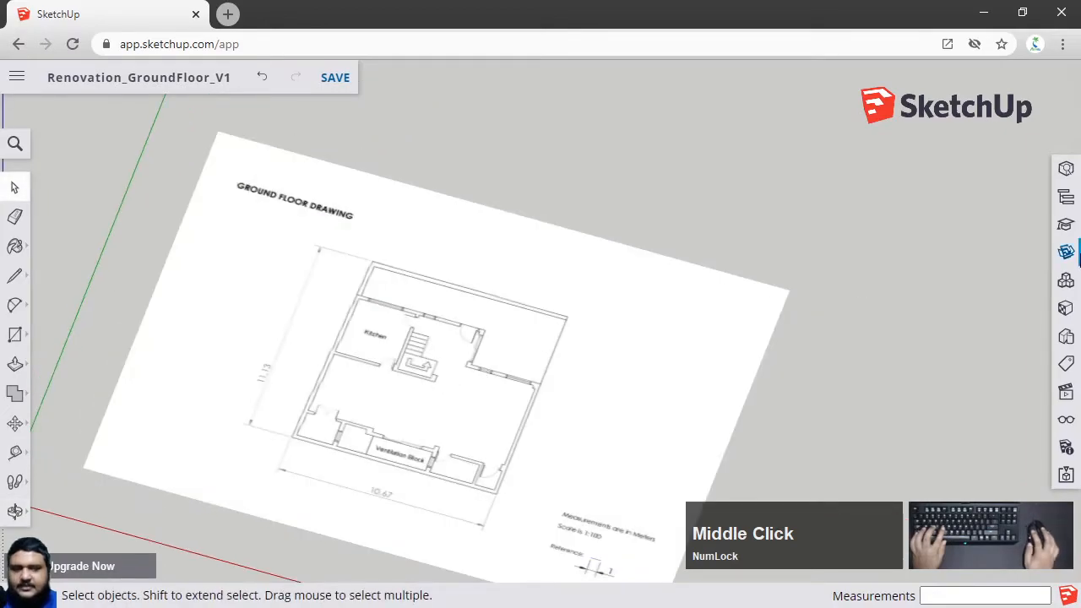
scroll(726, 377, "up", 3)
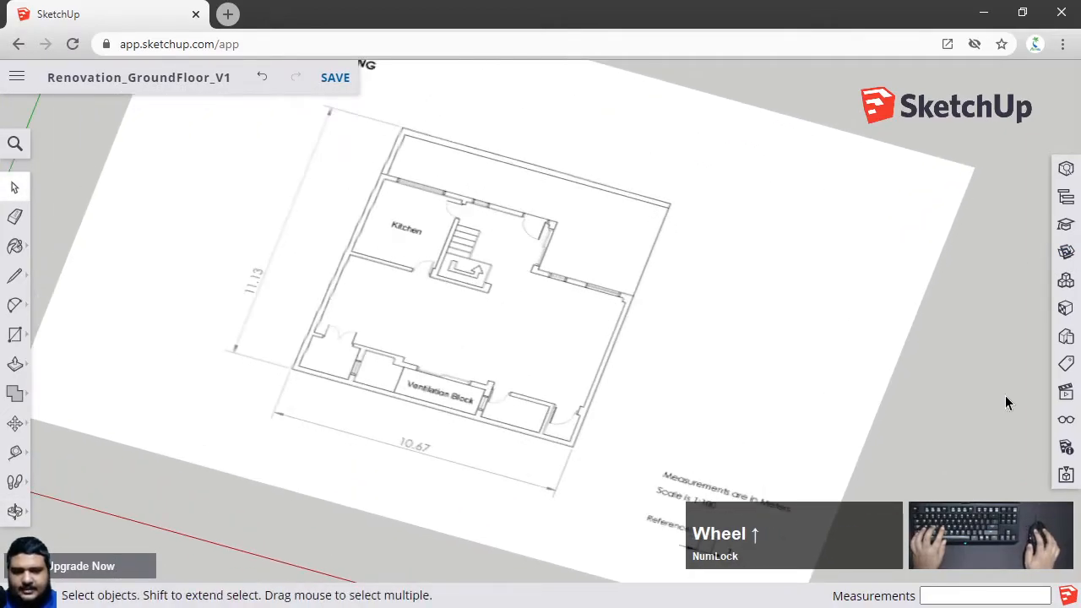
left_click(1066, 392)
left_click(936, 159)
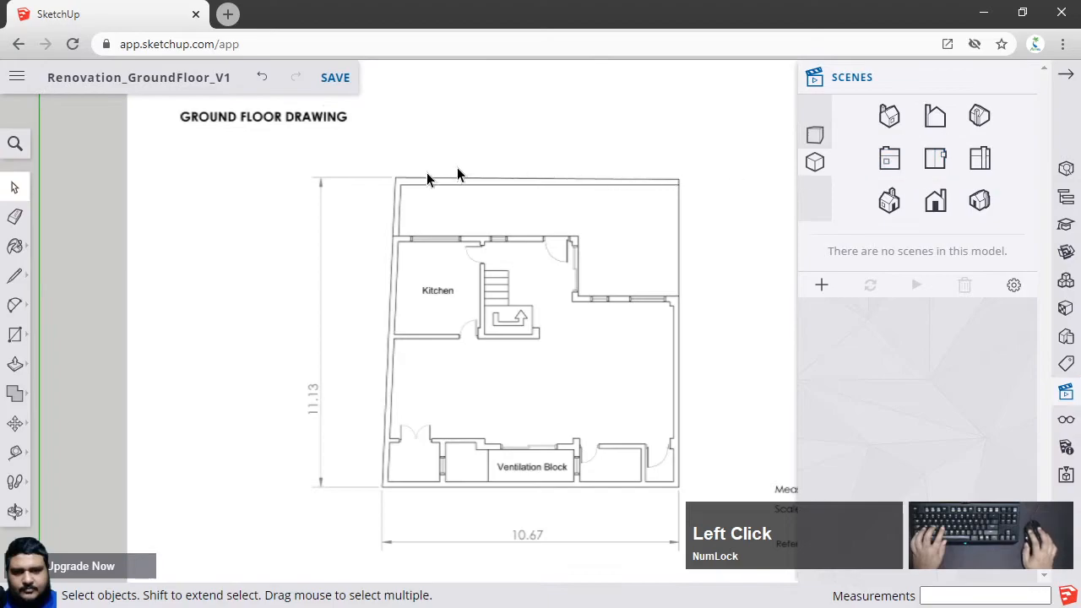
scroll(521, 330, "up", 2)
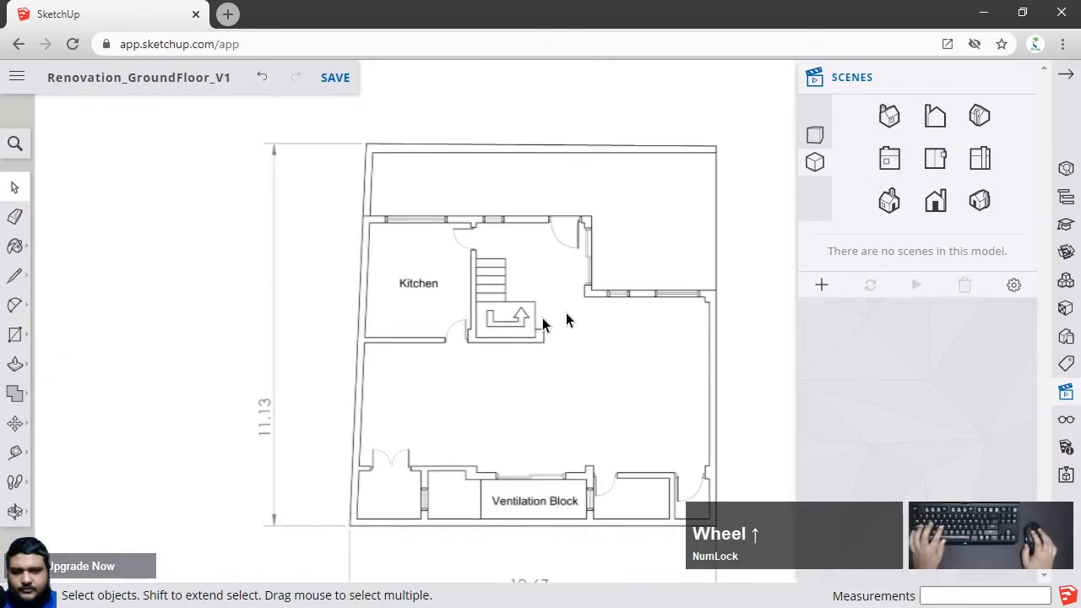
left_click(1046, 81)
scroll(508, 401, "up", 2)
middle_click_drag(508, 400, 486, 334, "shift")
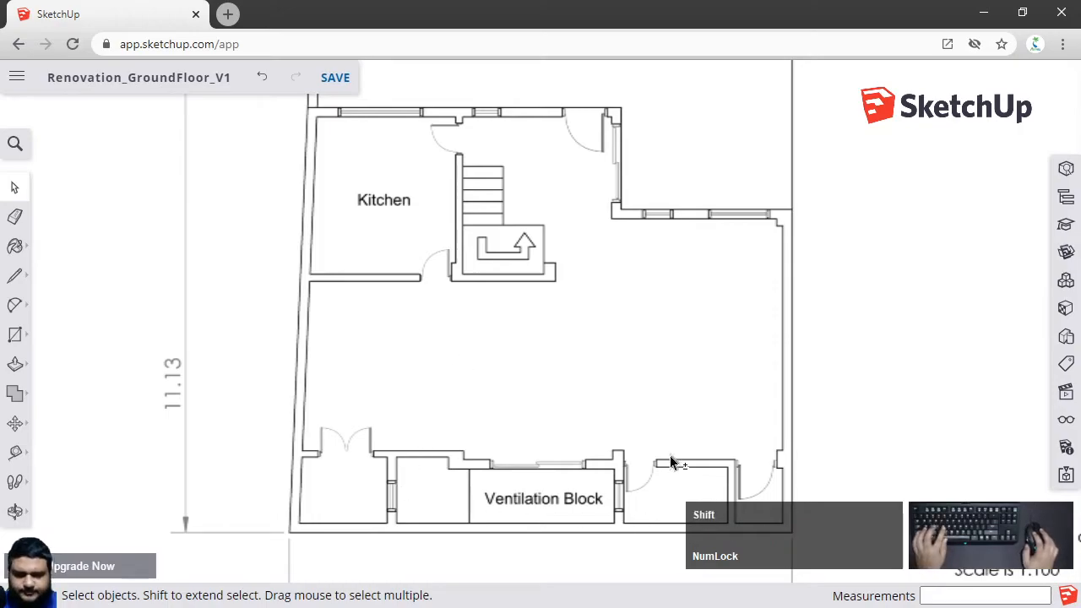
middle_click_drag(672, 461, 617, 435, "shift")
left_click(15, 275)
scroll(718, 452, "up", 3)
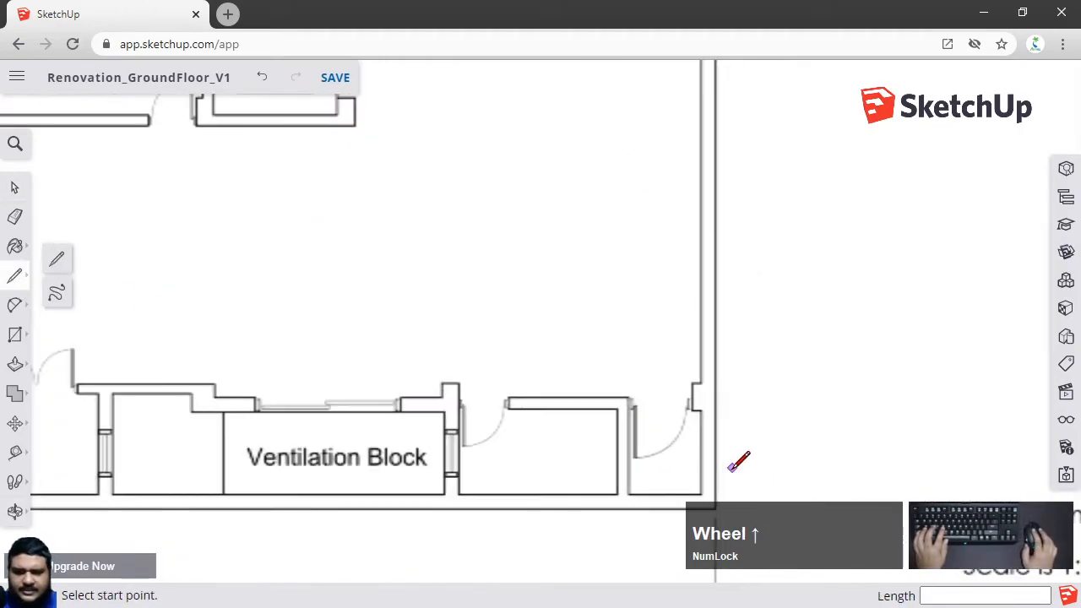
scroll(682, 384, "down", 3)
middle_click_drag(676, 366, 627, 435, "shift")
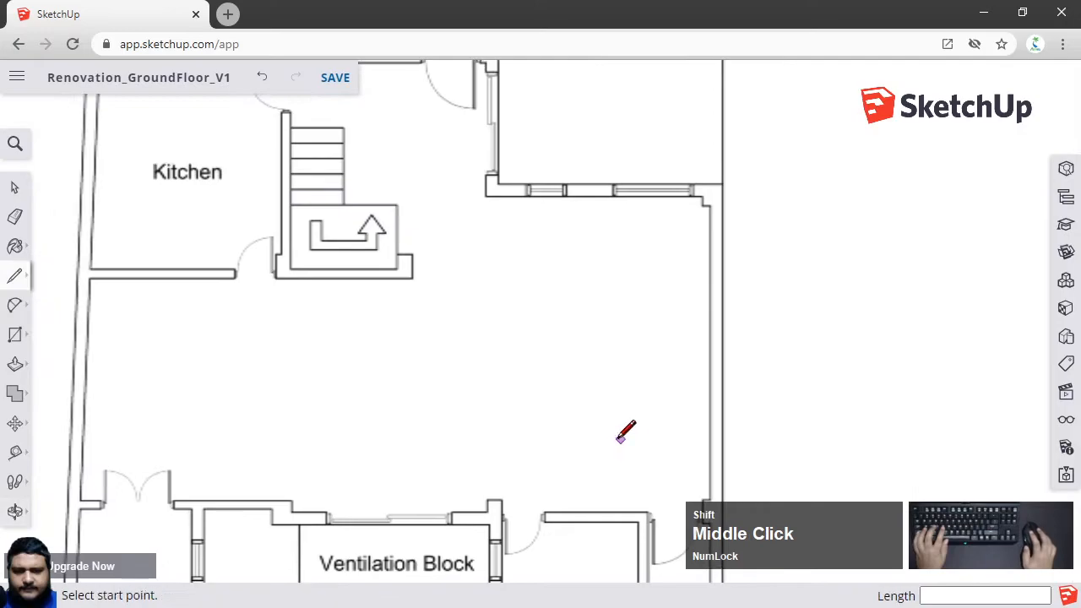
middle_click_drag(559, 361, 571, 415, "shift")
middle_click_drag(253, 267, 304, 476, "shift")
scroll(232, 462, "up", 5)
scroll(226, 462, "up", 2)
left_click(222, 457)
scroll(616, 432, "down", 2)
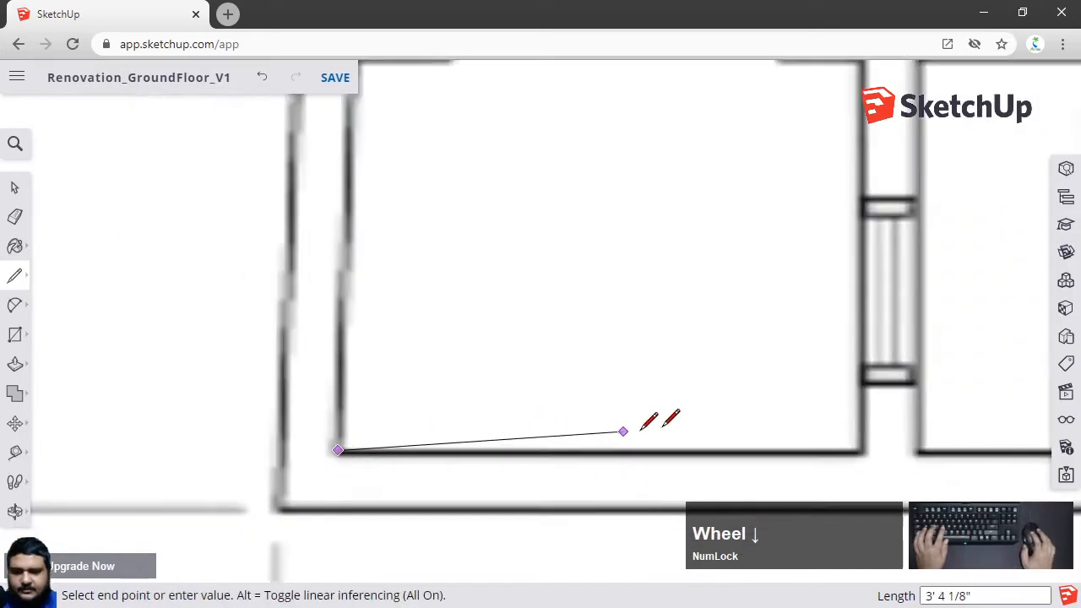
scroll(617, 431, "down", 1)
left_click(840, 449)
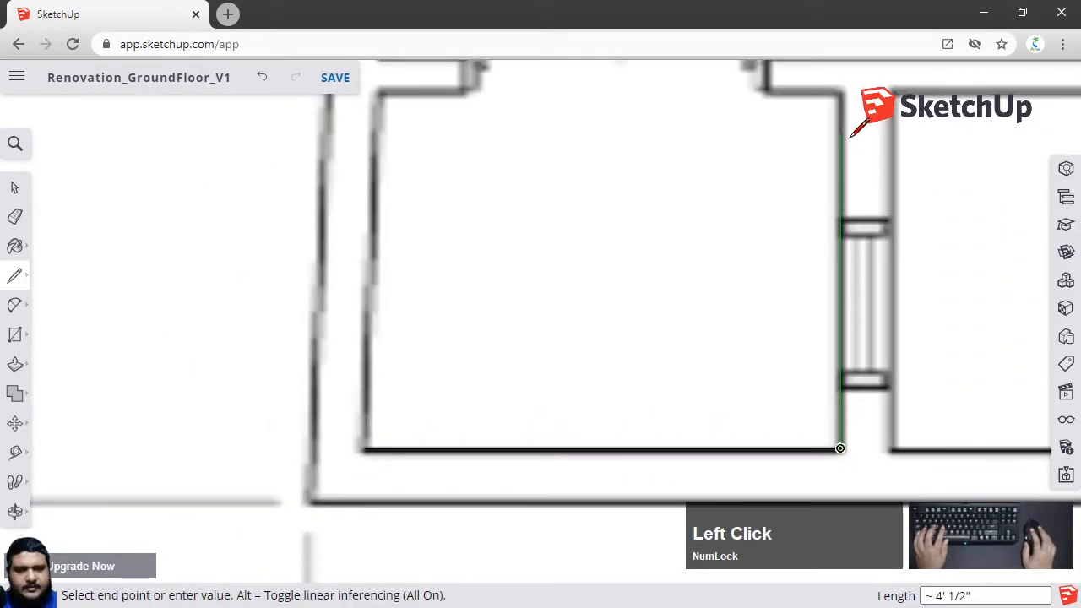
middle_click_drag(848, 152, 820, 307, "shift")
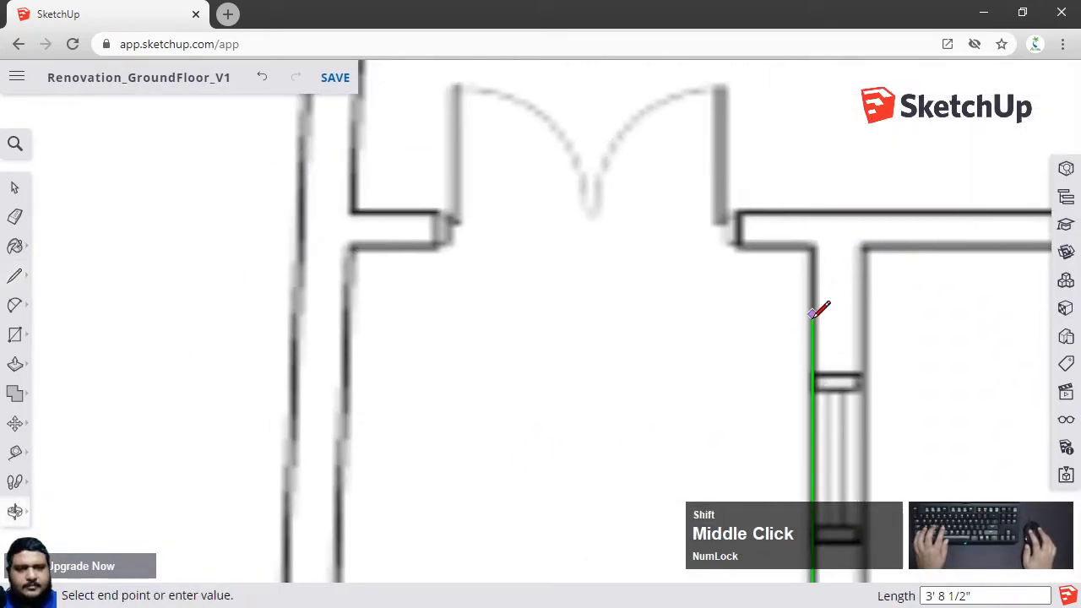
left_click(812, 245)
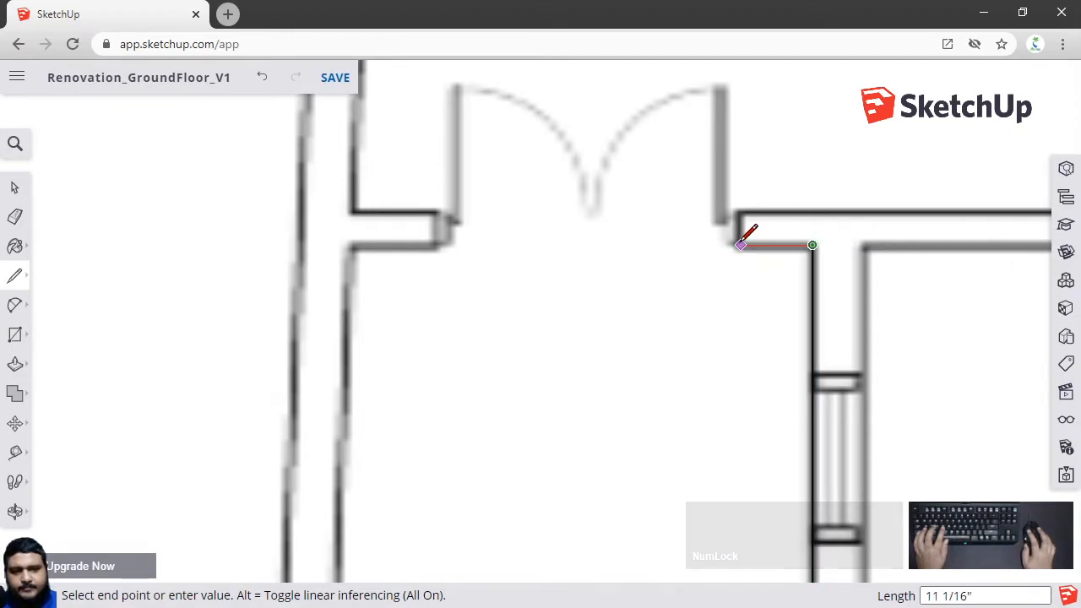
left_click(740, 245)
left_click(739, 212)
Continue the traced wall line along the stepped wall edges beside the Ventilation Block
scroll(854, 221, "down", 3)
middle_click_drag(866, 224, 367, 234, "shift")
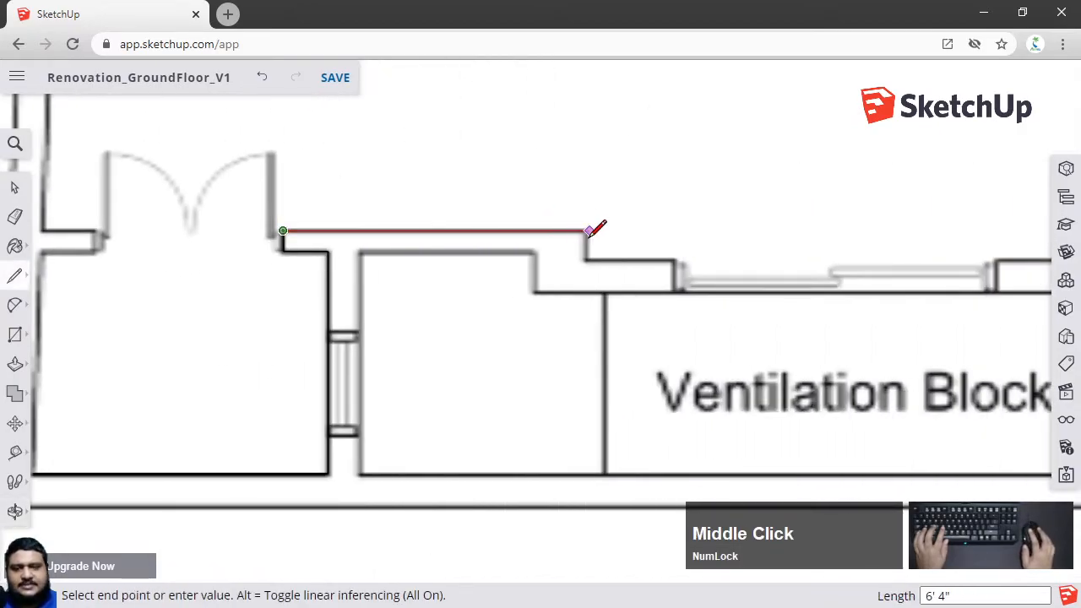
scroll(591, 229, "up", 2)
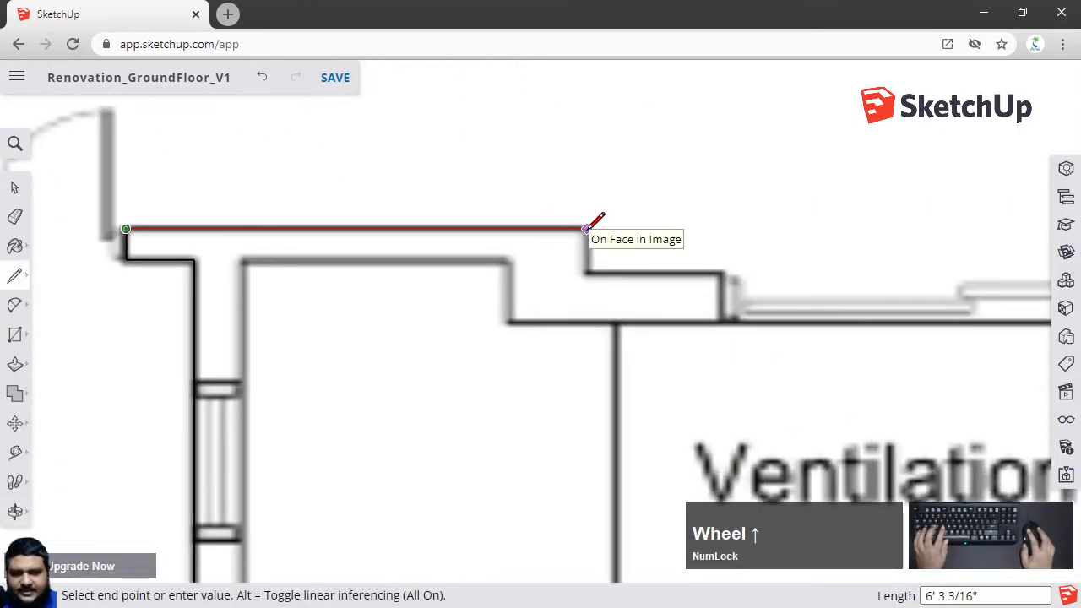
left_click(585, 228)
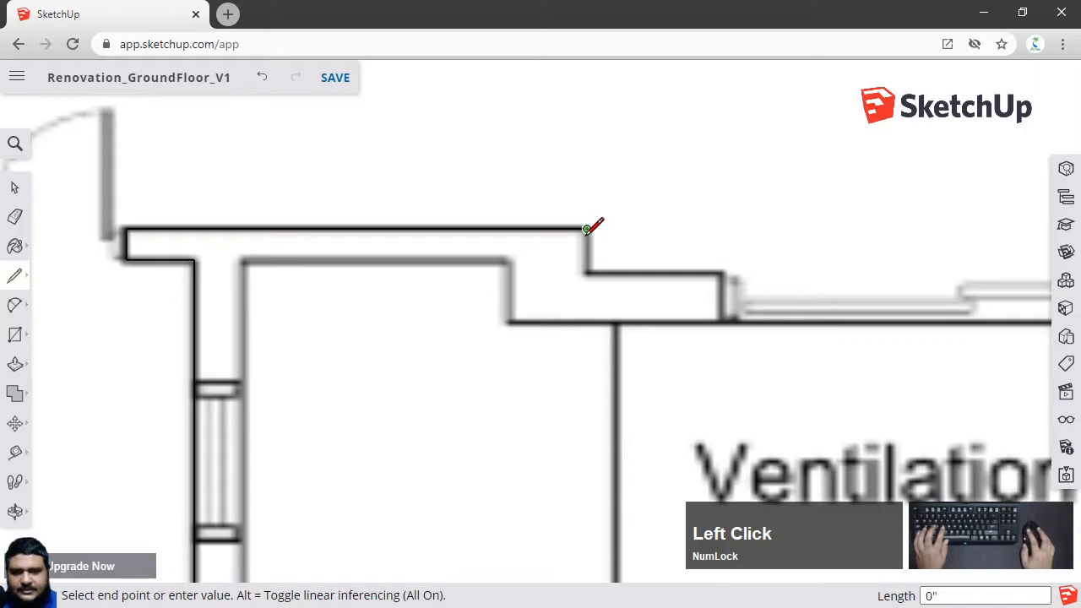
left_click(588, 271)
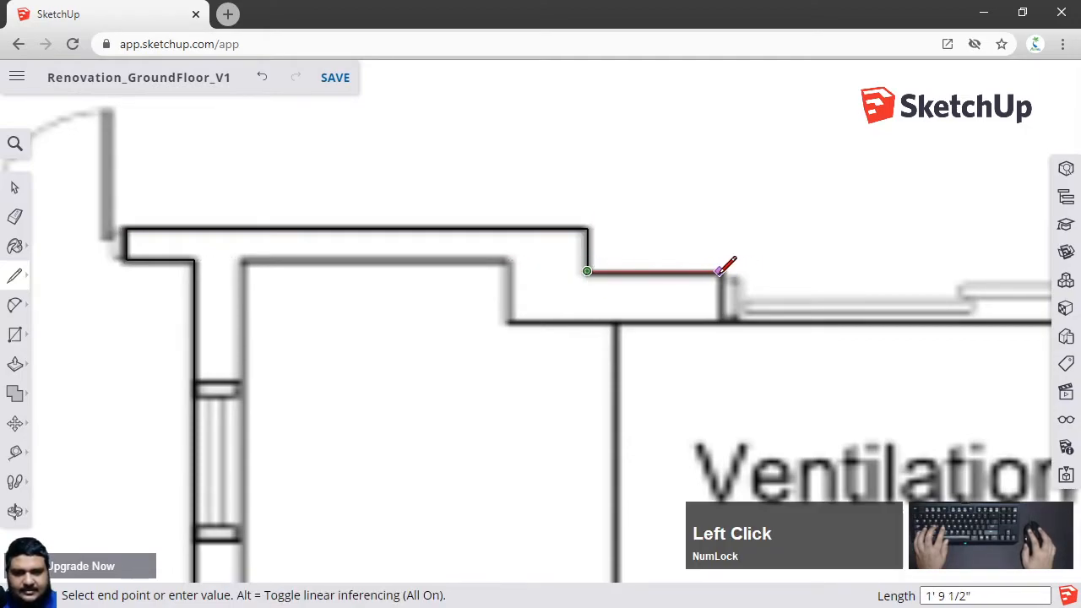
scroll(720, 272, "down", 2)
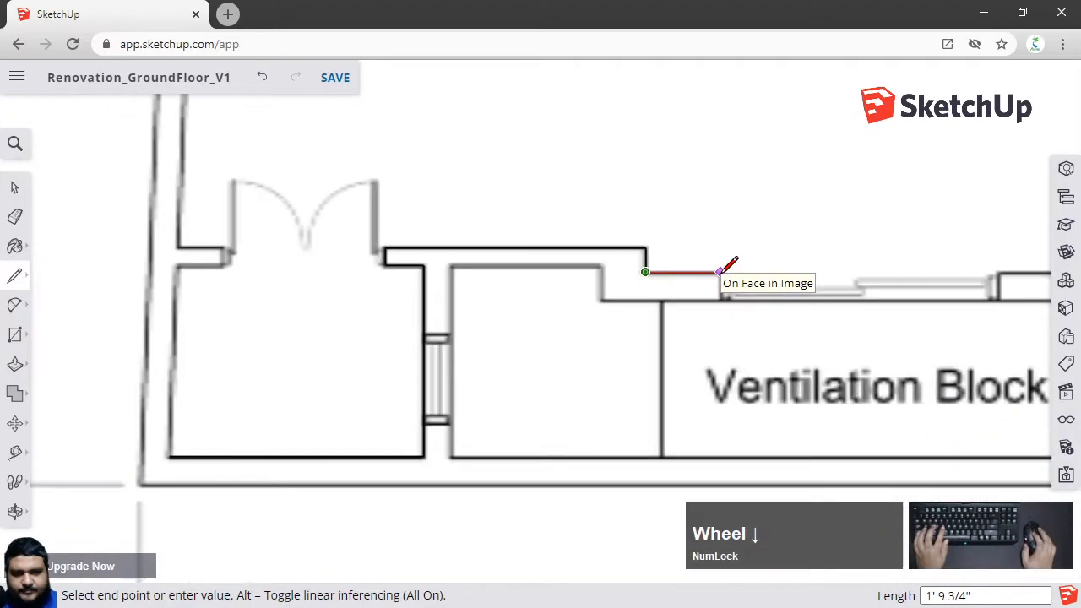
scroll(720, 272, "down", 3)
middle_click_drag(816, 267, 700, 290, "shift")
scroll(675, 286, "up", 3)
scroll(668, 285, "up", 2)
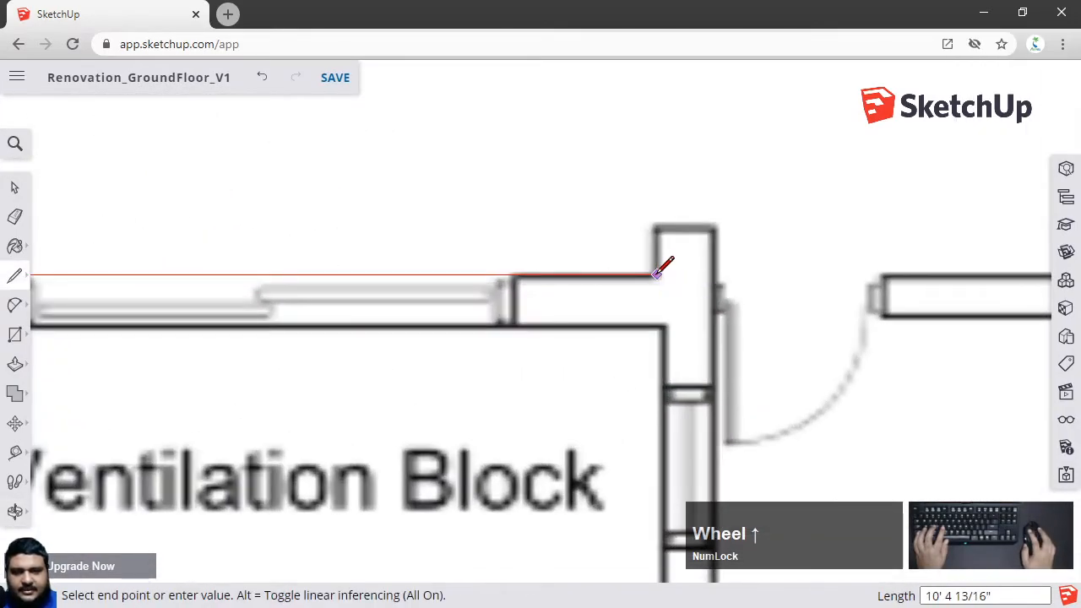
left_click(654, 275)
left_click(655, 229)
left_click(714, 230)
scroll(722, 330, "down", 3)
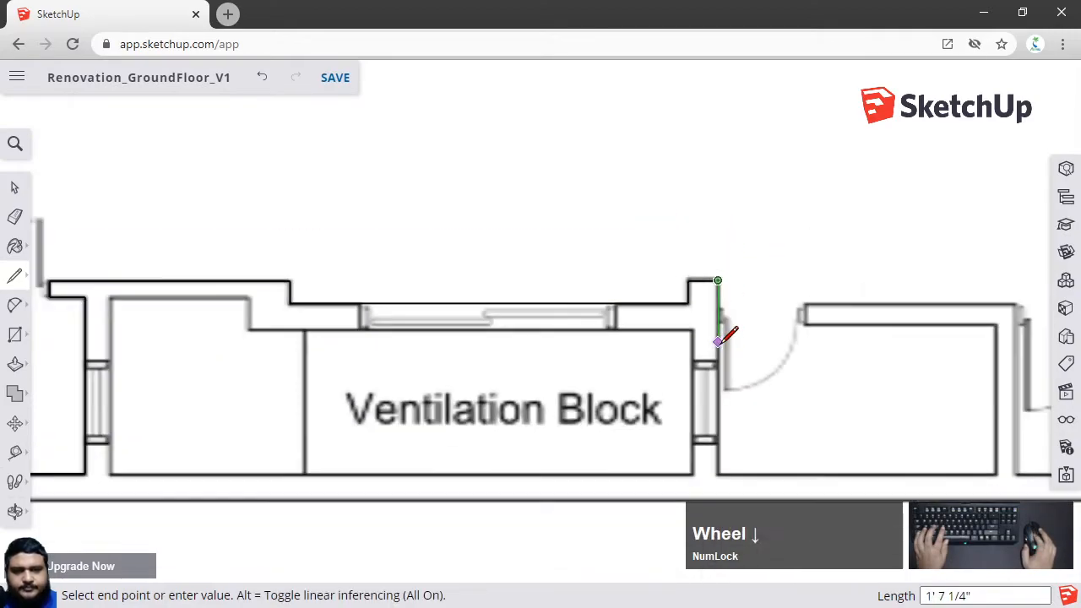
scroll(725, 342, "down", 2)
scroll(722, 340, "up", 3)
scroll(720, 418, "up", 3)
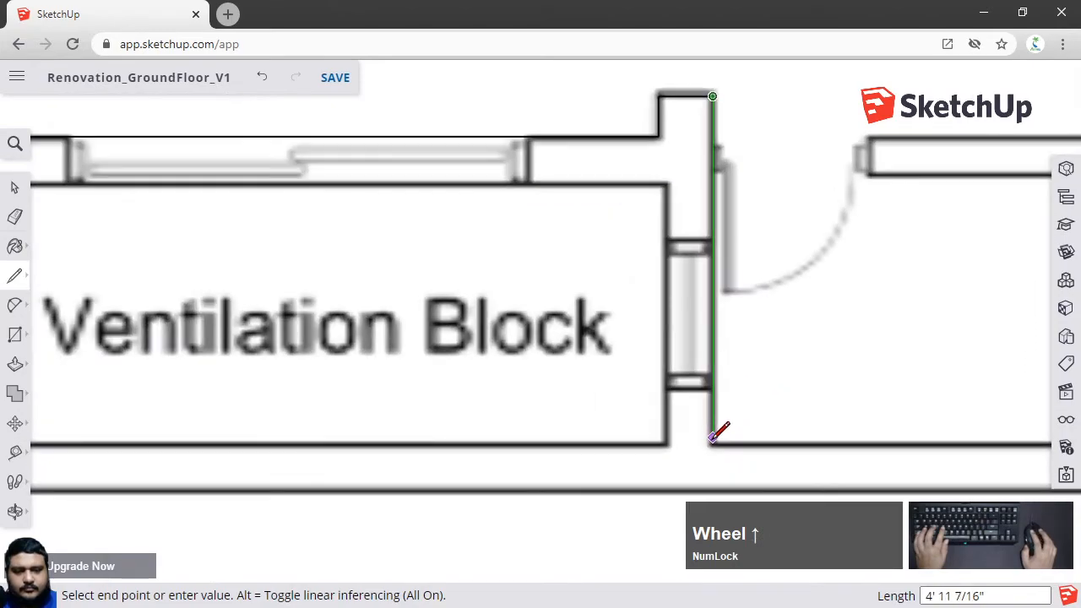
left_click(713, 443)
Continue the traced wall line across the room bottoms, around the small room beside the Ventilation Block and along the next room's bottom
scroll(790, 403, "down", 3)
middle_click_drag(798, 402, 423, 402, "shift")
scroll(701, 404, "up", 3)
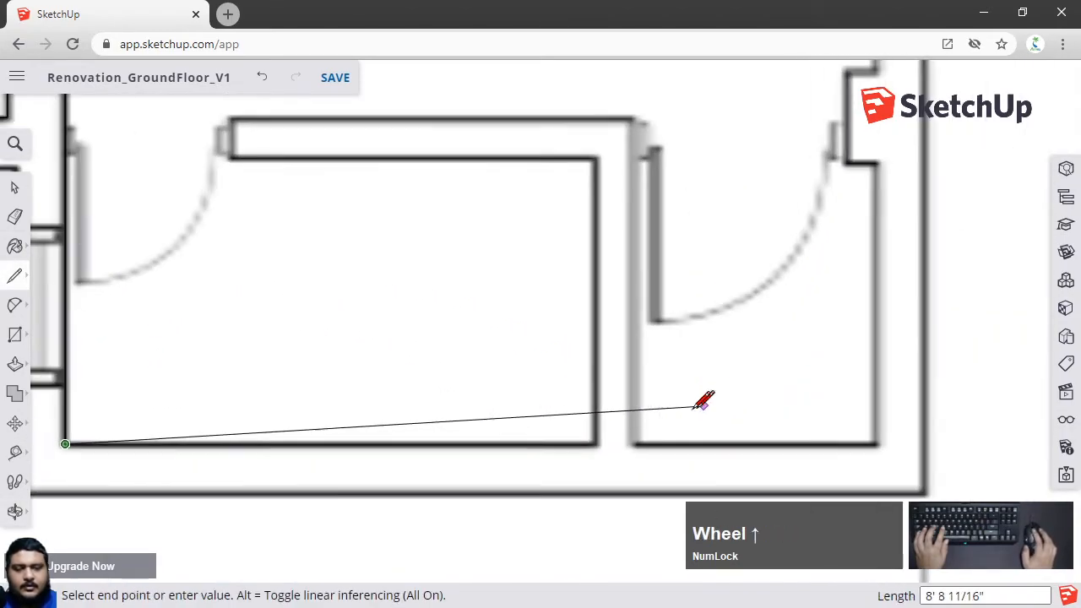
left_click(594, 443)
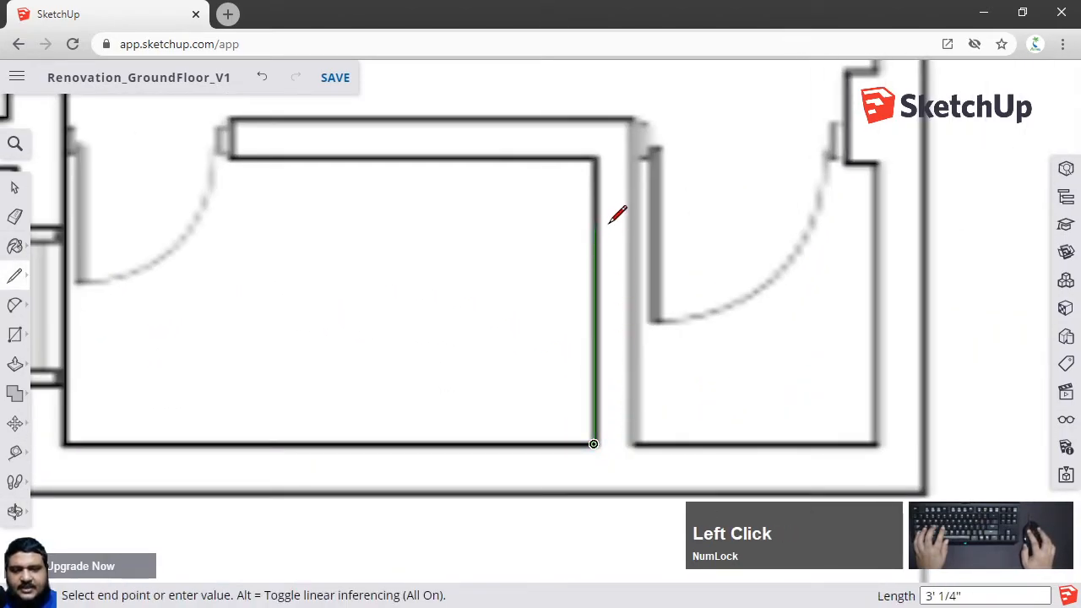
left_click(594, 158)
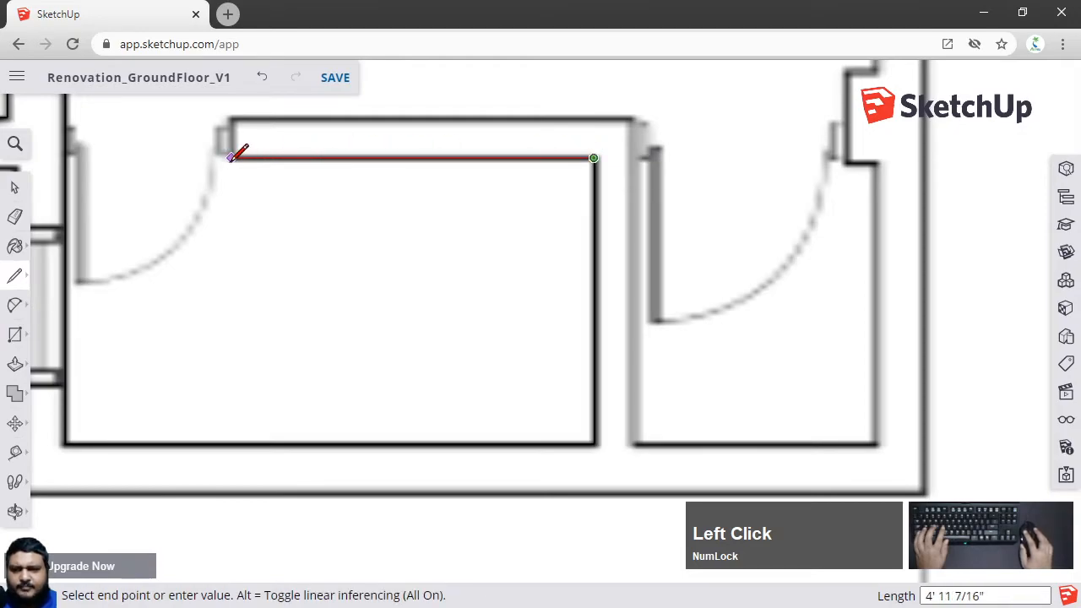
left_click(231, 119)
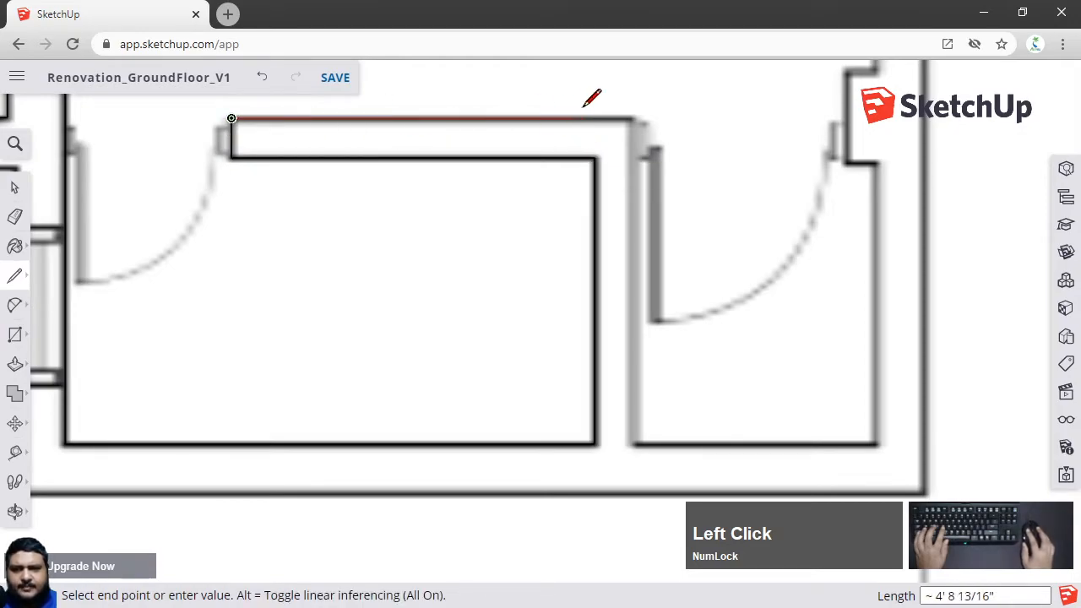
left_click(630, 118)
left_click(631, 444)
left_click(873, 443)
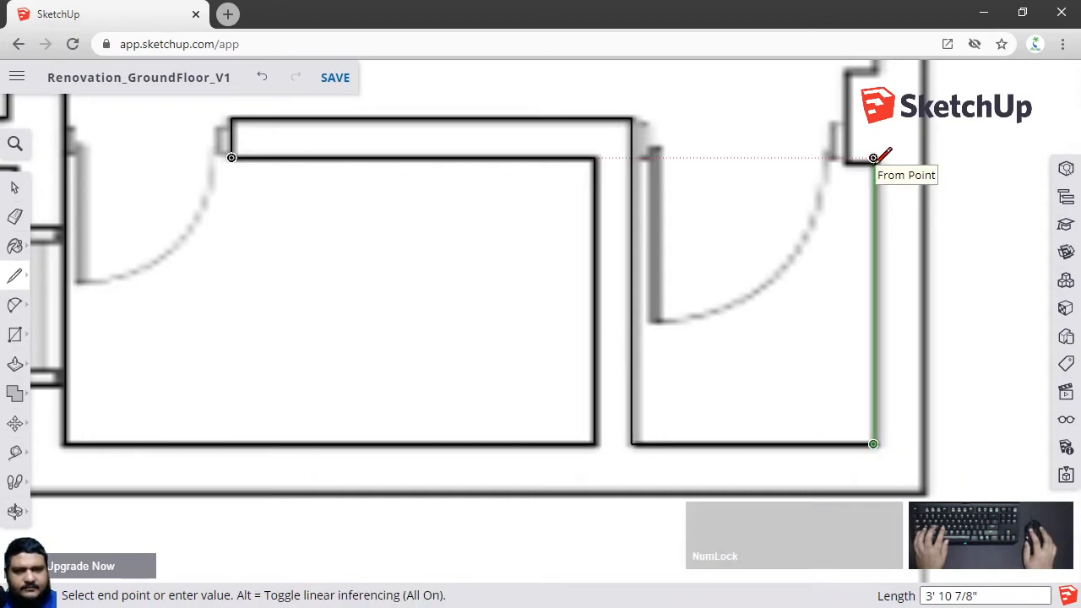
Continue the wall line up the right-hand wall through its step to the upper corner
left_click(874, 157)
middle_click_drag(846, 158, 767, 363, "shift")
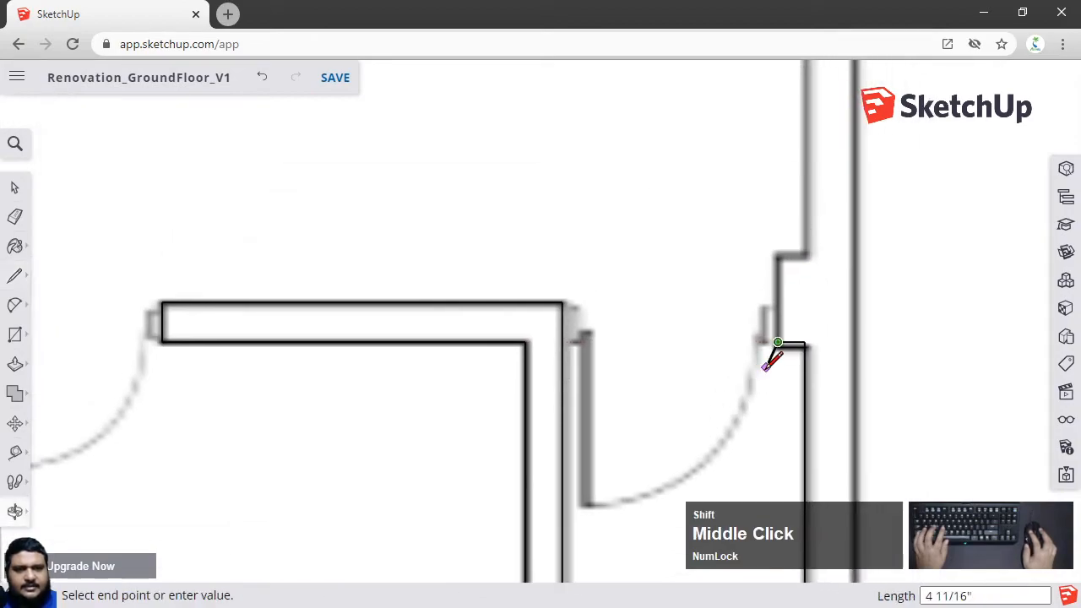
left_click(777, 254)
scroll(804, 254, "down", 3)
middle_click_drag(804, 242, 778, 396, "shift")
middle_click_drag(779, 75, 754, 286, "shift")
middle_click_drag(754, 228, 747, 423, "shift")
scroll(743, 217, "up", 5)
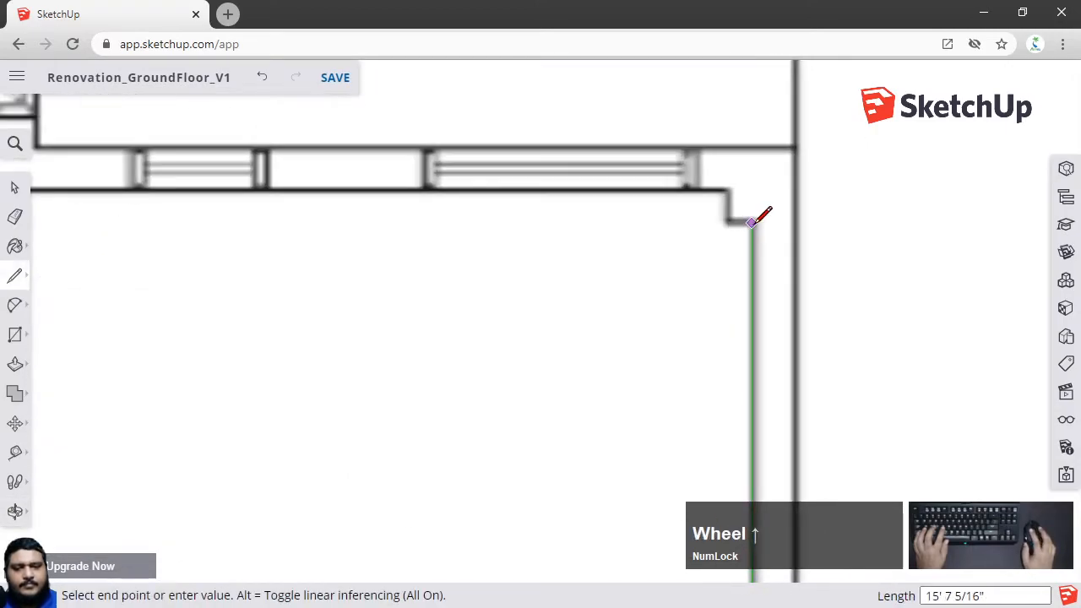
left_click(731, 221)
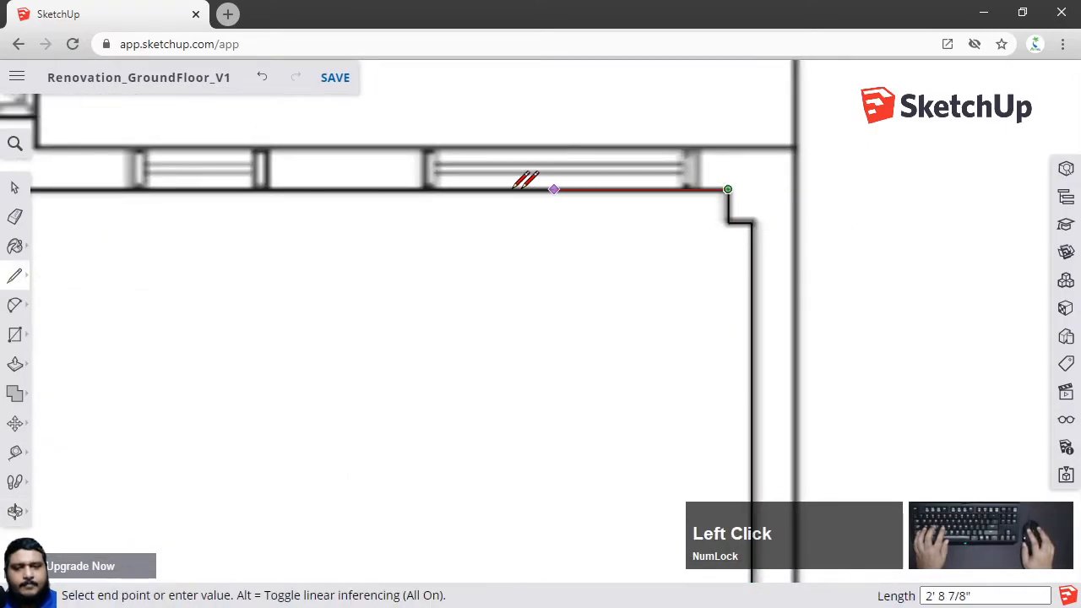
Trace the line along the upper window wall and up past the door to the next wall corner
scroll(541, 188, "down", 3)
middle_click_drag(494, 194, 780, 284, "shift")
scroll(540, 279, "up", 3)
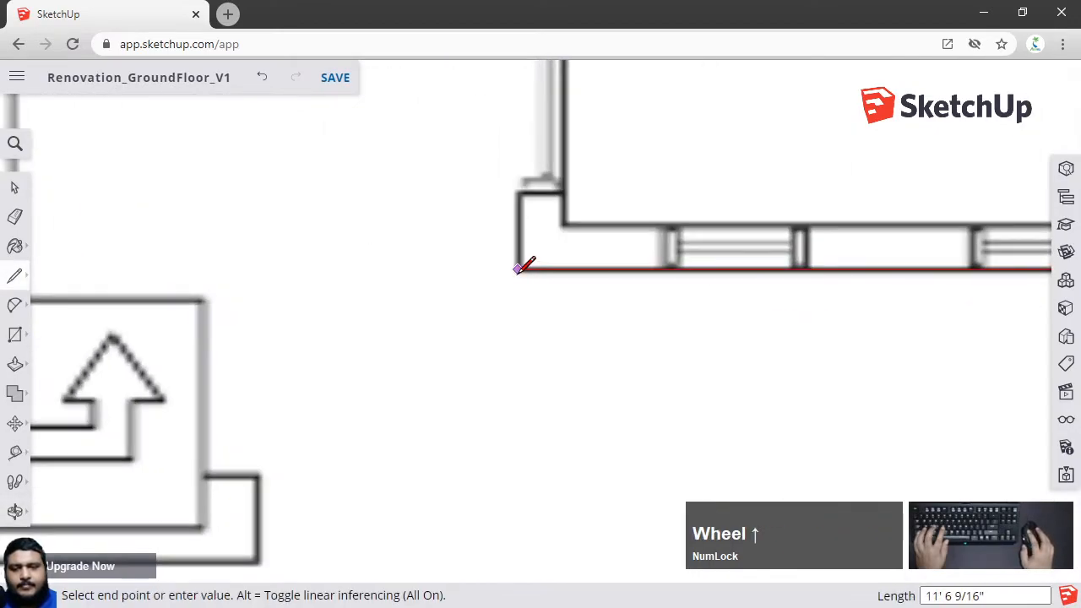
left_click(519, 270)
scroll(519, 257, "down", 4)
middle_click_drag(522, 295, 548, 558, "shift")
scroll(541, 373, "up", 4)
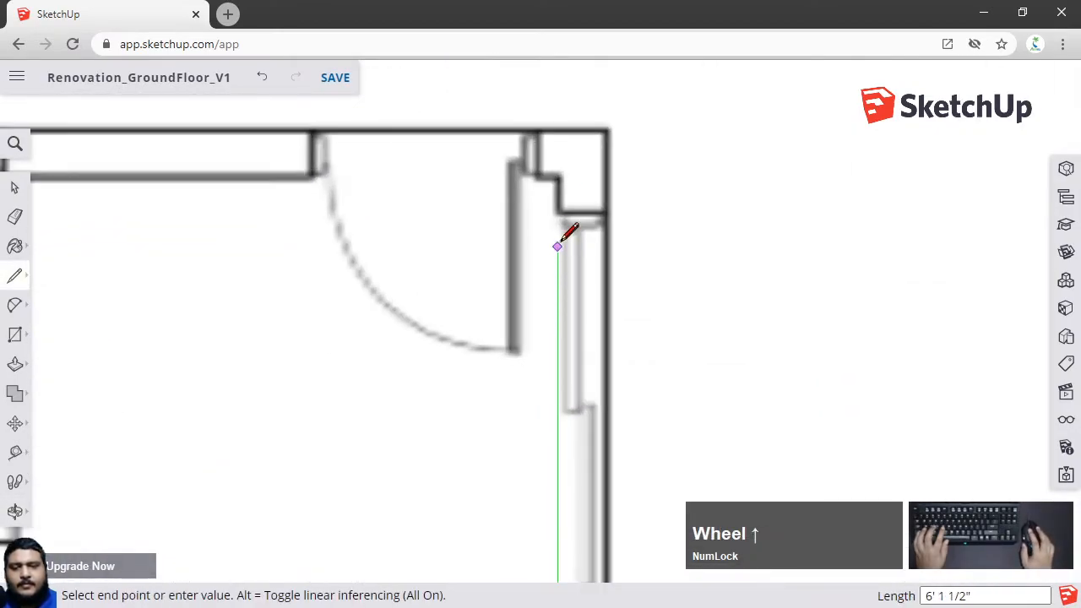
left_click(557, 174)
Continue the line along the top wall to the stair enclosure and down its side wall
scroll(582, 212, "down", 3)
middle_click_drag(486, 221, 579, 225, "shift")
scroll(639, 196, "up", 3)
scroll(639, 196, "up", 2)
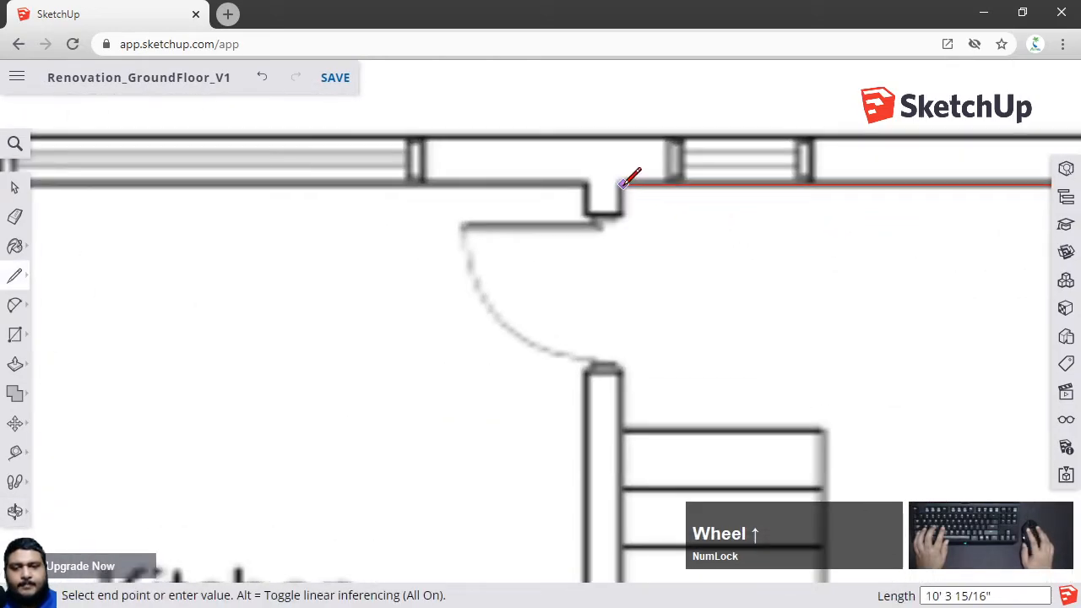
left_click(623, 183)
scroll(611, 258, "down", 3)
middle_click_drag(632, 411, 635, 196, "shift")
scroll(615, 392, "up", 4)
scroll(622, 434, "down", 4)
middle_click_drag(622, 441, 595, 287, "shift")
scroll(599, 288, "up", 2)
scroll(605, 281, "up", 1)
left_click(600, 360)
Trace around the stepped bottom of the stair enclosure and back up its left side
scroll(602, 359, "down", 2)
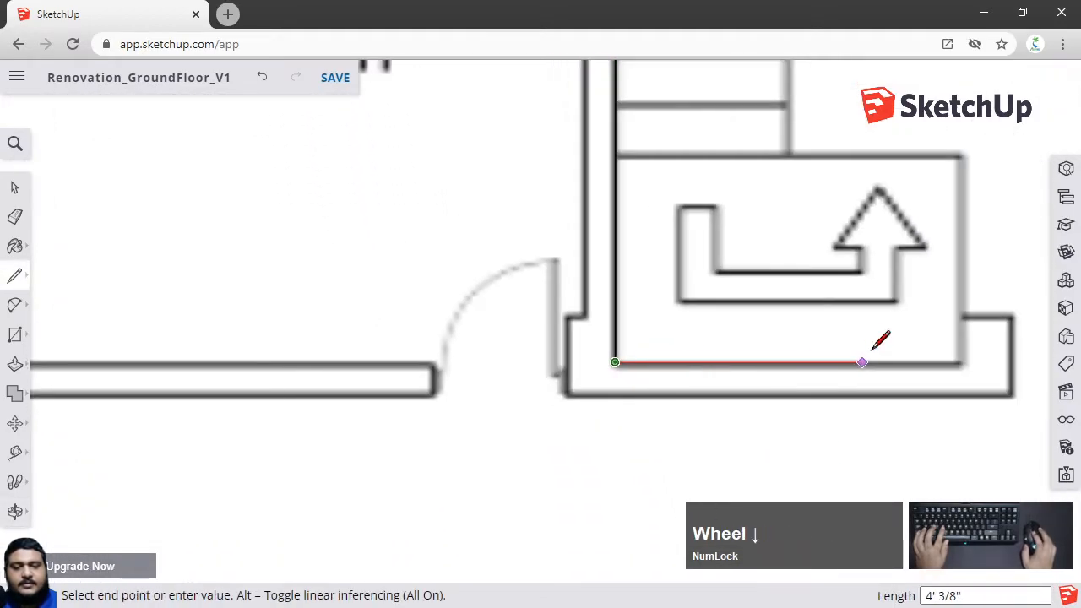
middle_click_drag(864, 358, 574, 362, "shift")
left_click(690, 372)
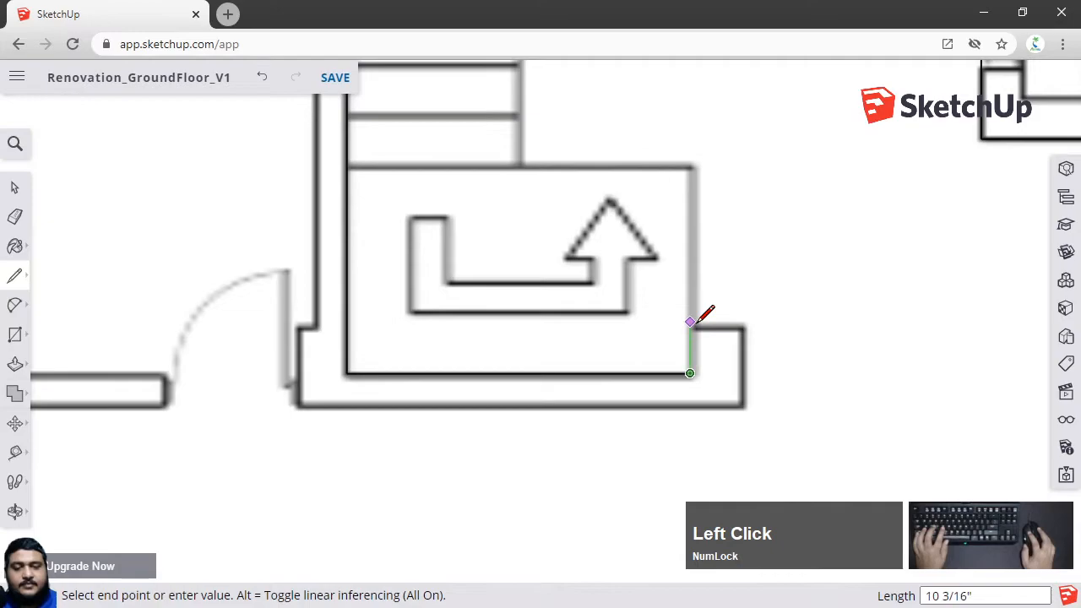
left_click(690, 326)
left_click(742, 326)
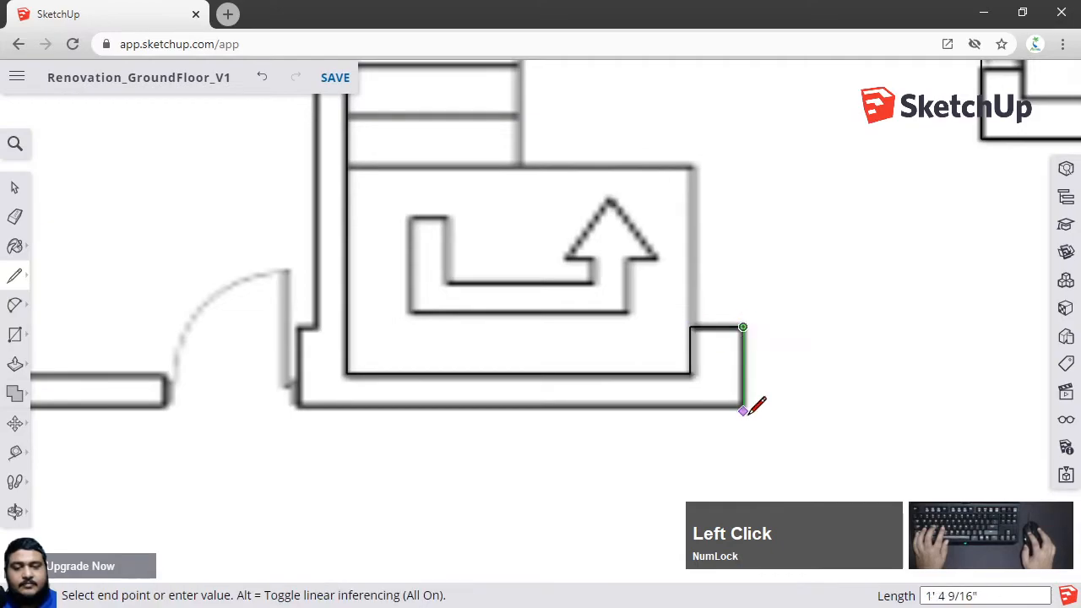
left_click(301, 407)
left_click(299, 327)
Continue the line up the stair enclosure's left wall to the top wall
scroll(316, 253, "down", 3)
middle_click_drag(316, 253, 361, 434, "shift")
scroll(345, 282, "up", 5)
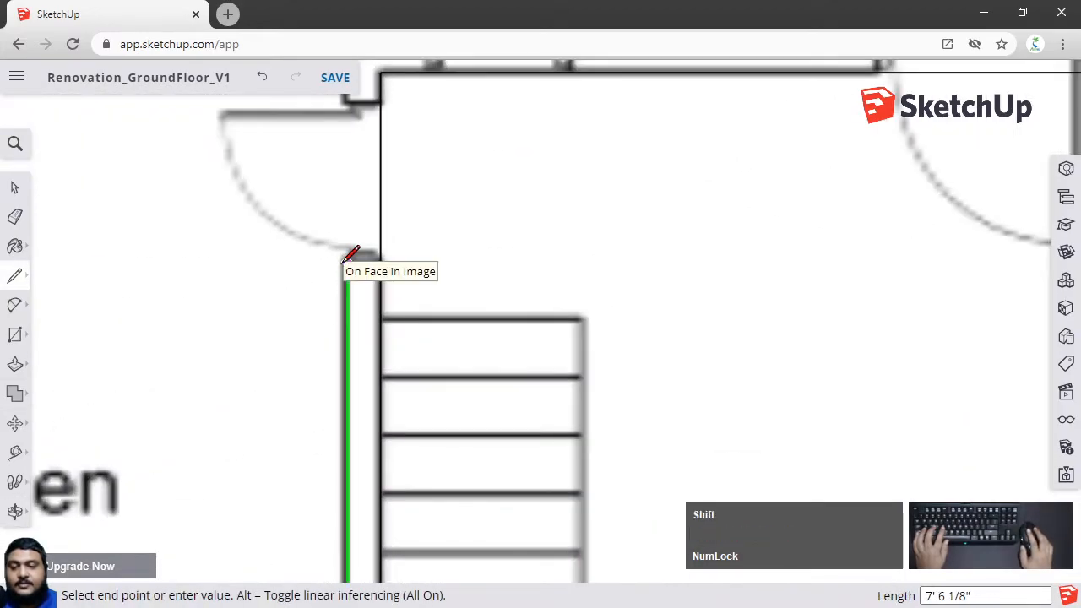
middle_click_drag(345, 259, 361, 423, "shift")
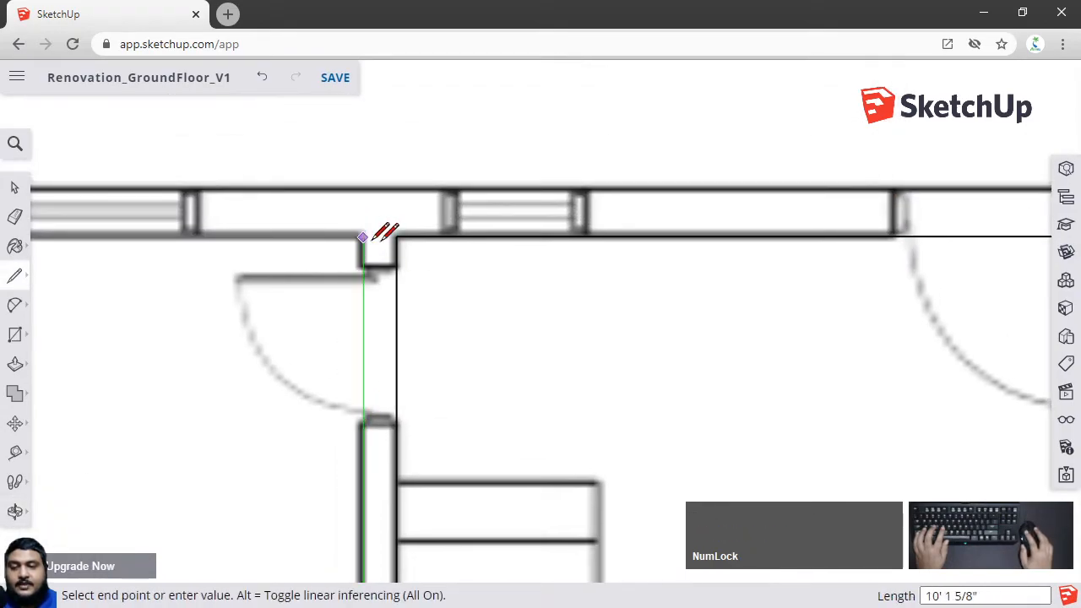
left_click(363, 236)
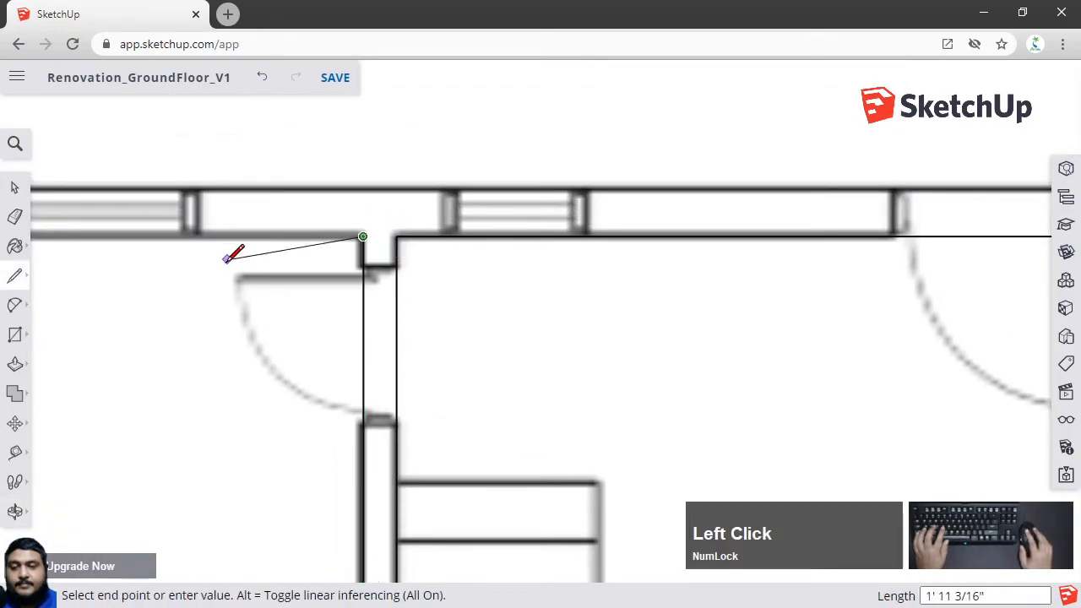
Leave the Line tool and set the camera to the standard Top view
scroll(230, 262, "down", 2)
middle_click_drag(271, 288, 640, 217, "shift")
scroll(639, 220, "down", 3)
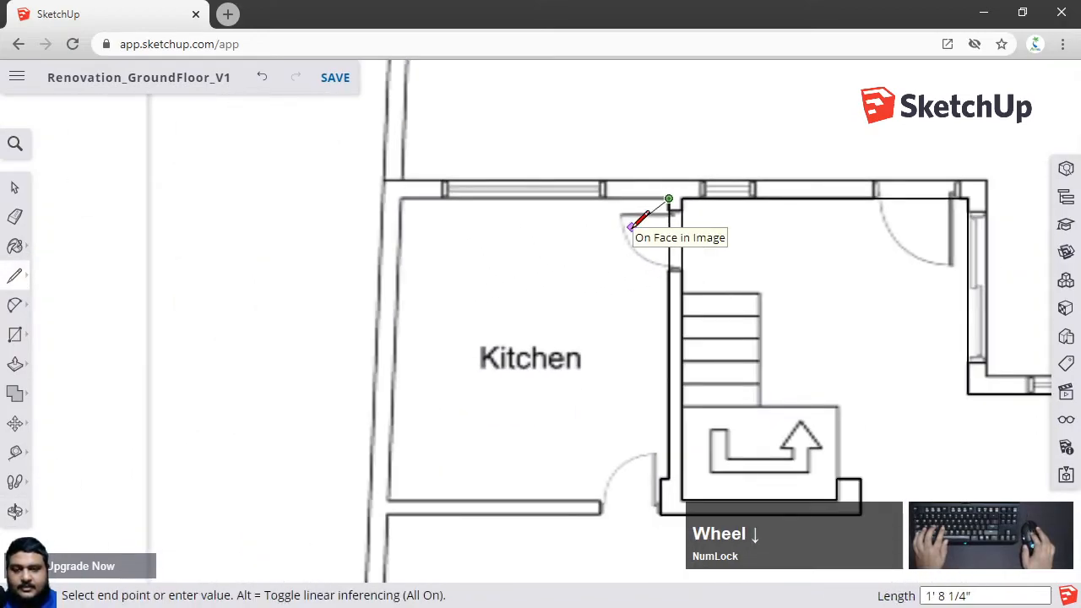
scroll(674, 189, "up", 3)
key("space")
middle_click_drag(665, 215, 542, 224, "shift")
scroll(618, 204, "down", 2)
left_click(1066, 391)
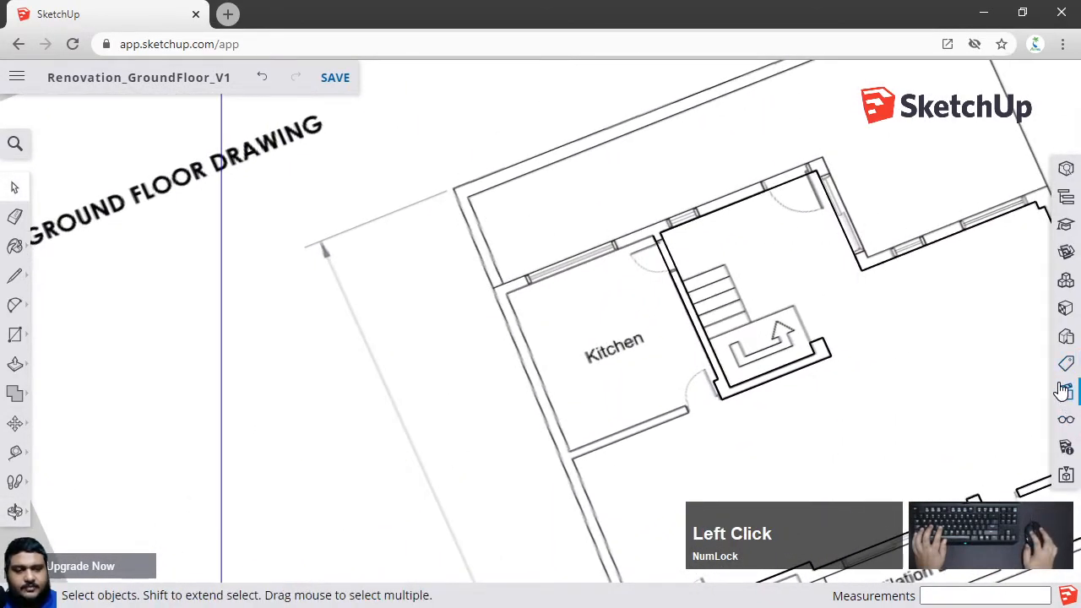
left_click(935, 161)
scroll(570, 244, "down", 2)
scroll(570, 244, "down", 2)
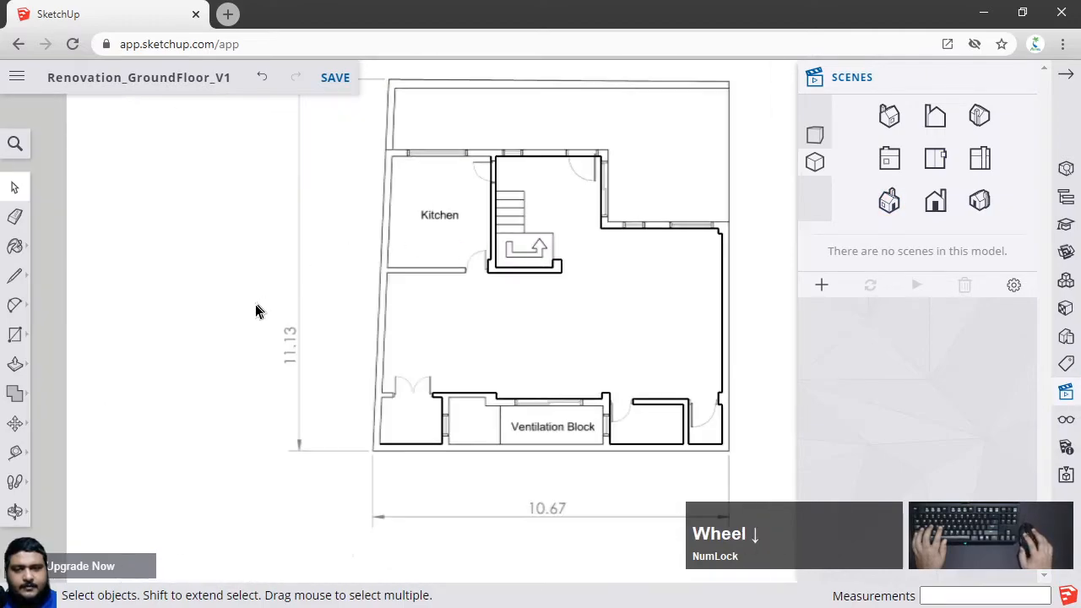
scroll(404, 225, "up", 3)
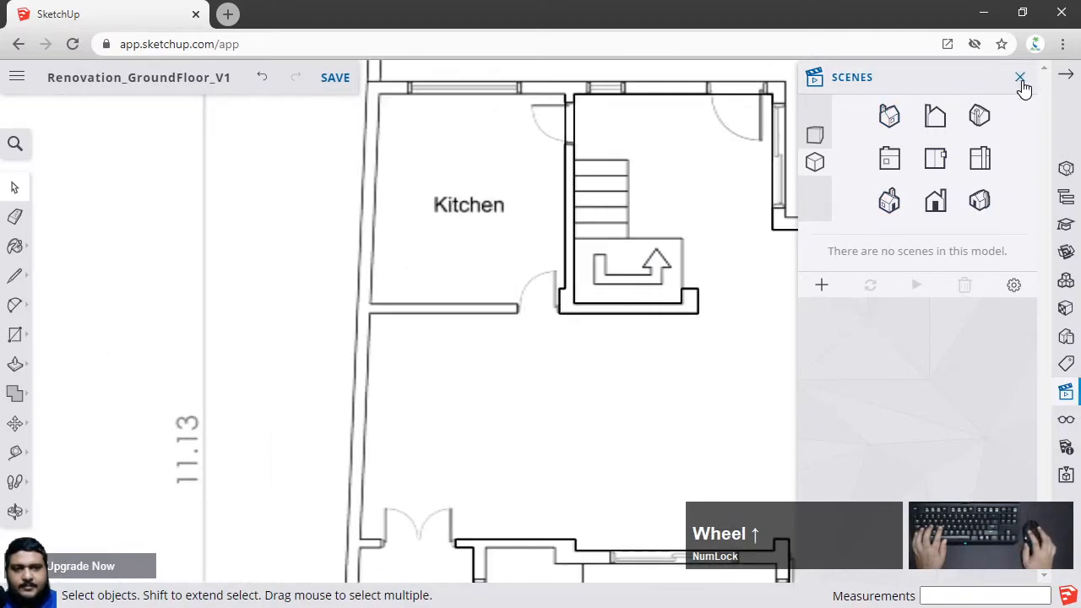
left_click(1023, 82)
Select and delete the stray vertical line between the kitchen and the stair wall
scroll(690, 90, "up", 4)
left_click(448, 171)
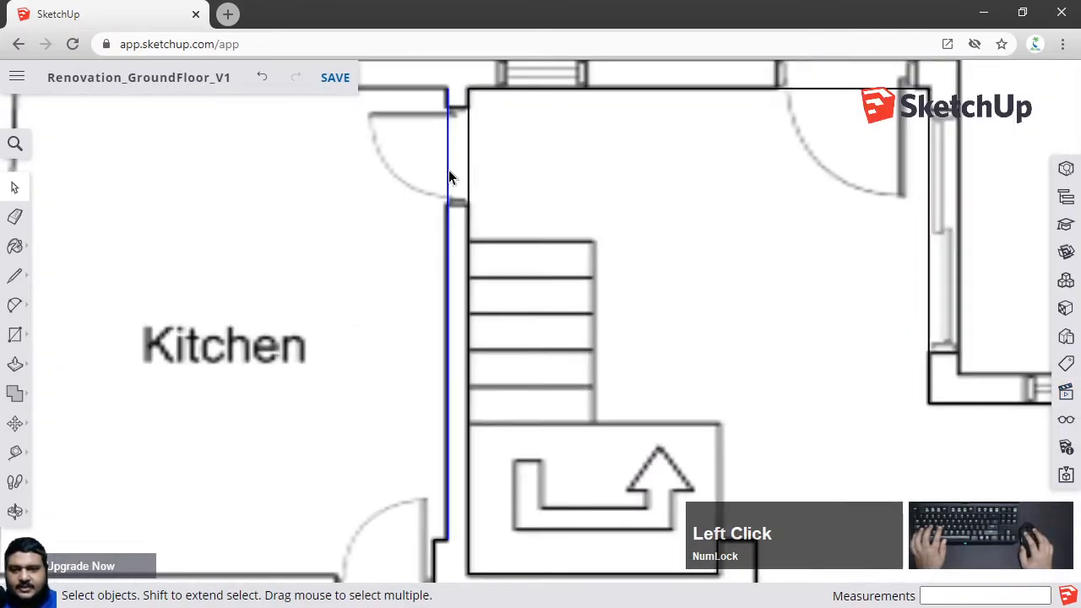
key("x")
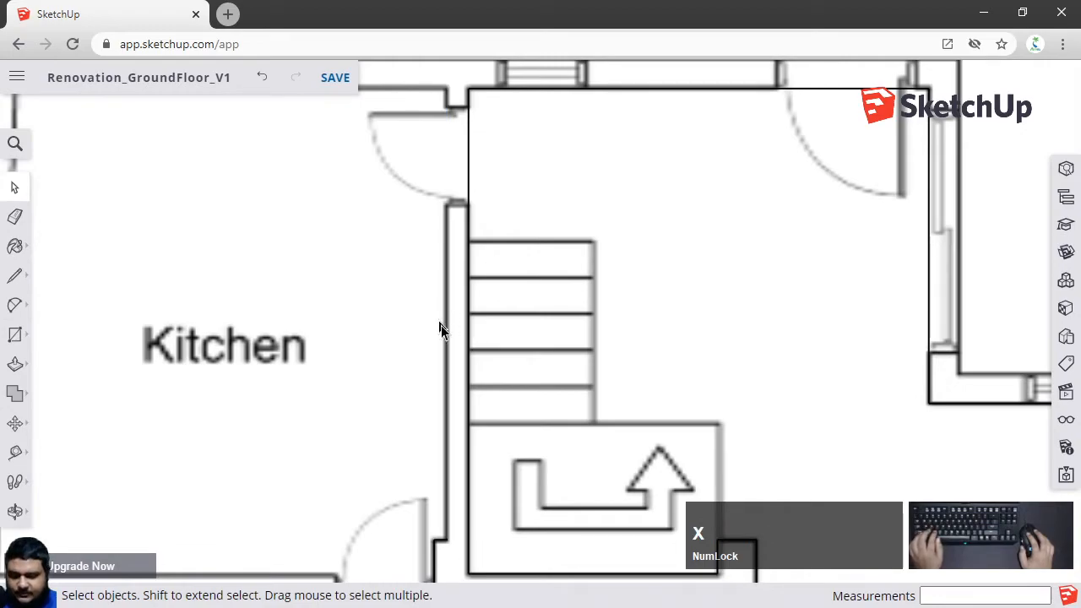
With the Line tool, start a new line at the kitchen's right wall corner and trace it up toward the top wall
key("l")
scroll(444, 533, "up", 3)
scroll(442, 537, "up", 3)
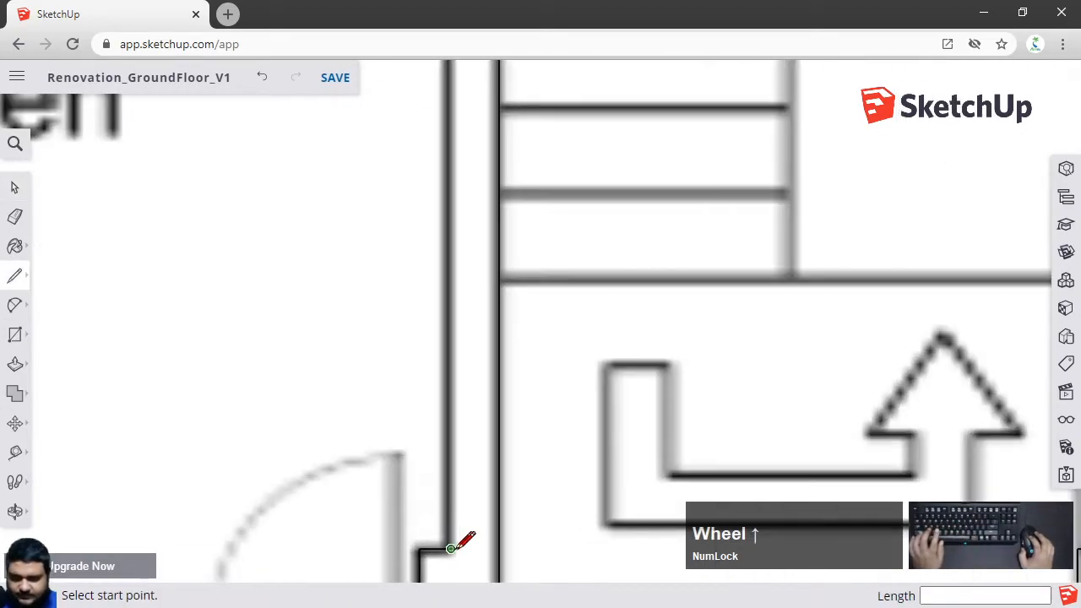
left_click(442, 548)
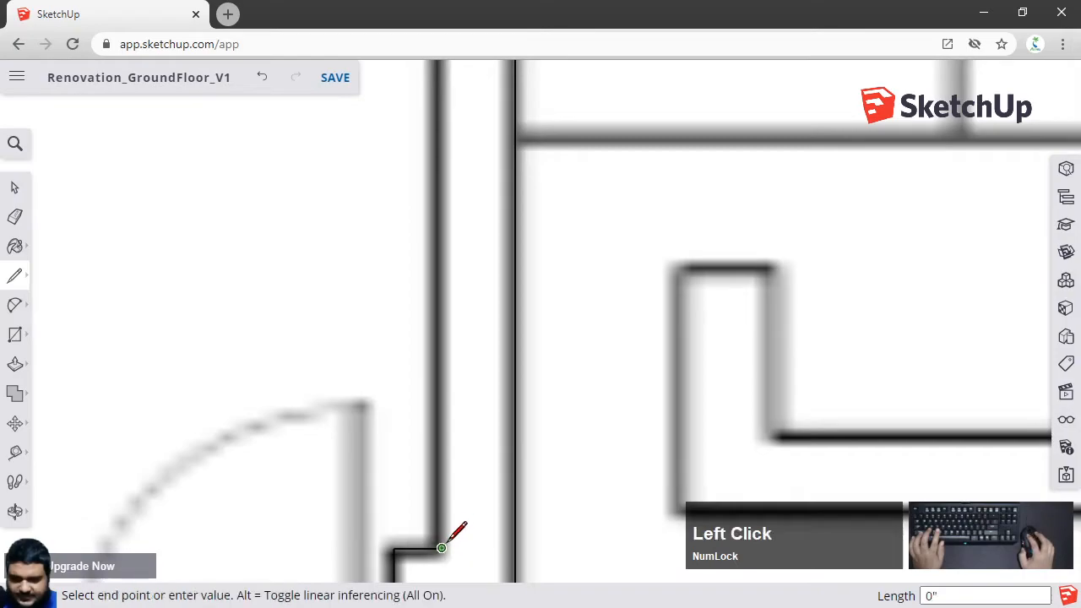
scroll(490, 507, "down", 3)
key("shift")
middle_click_drag(467, 196, 499, 386, "shift")
middle_click_drag(505, 253, 517, 355, "shift")
middle_click_drag(509, 282, 526, 377, "shift")
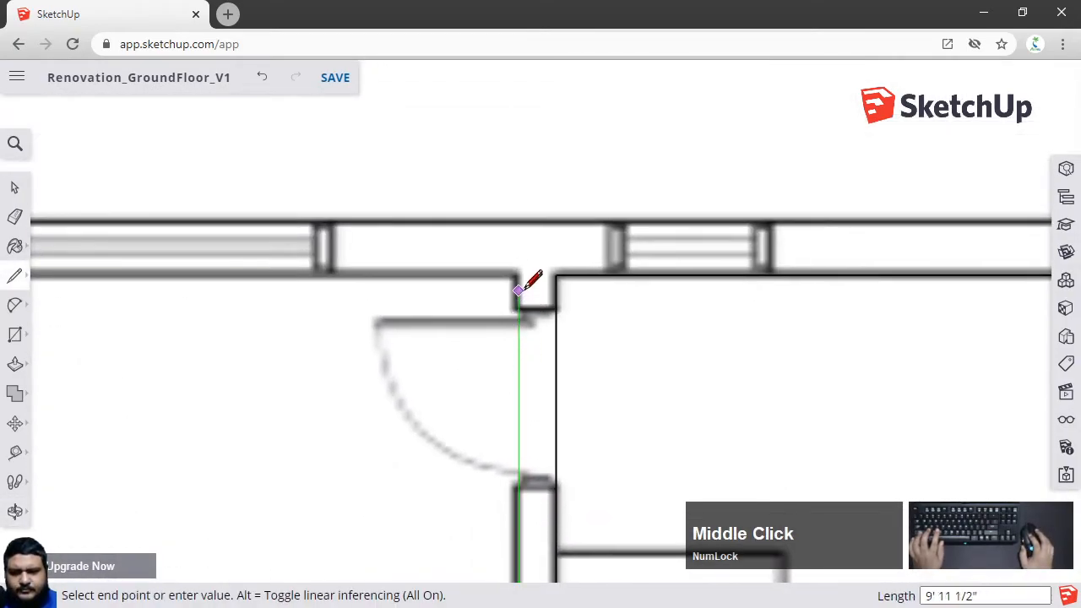
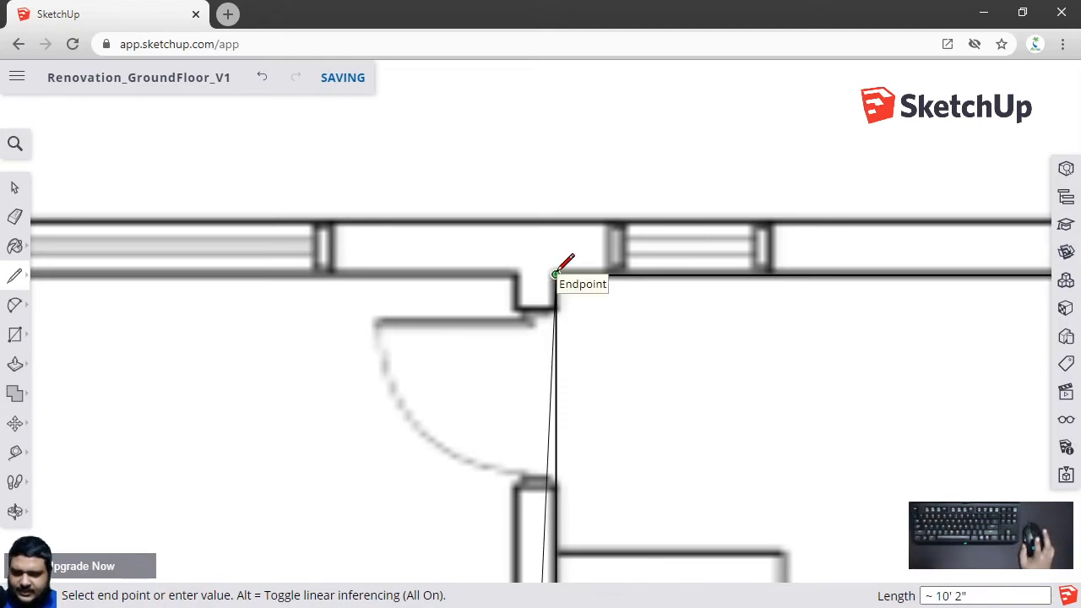
Finish the line at the top wall and continue it left along the top wall to the kitchen's upper-left corner
left_click(556, 275)
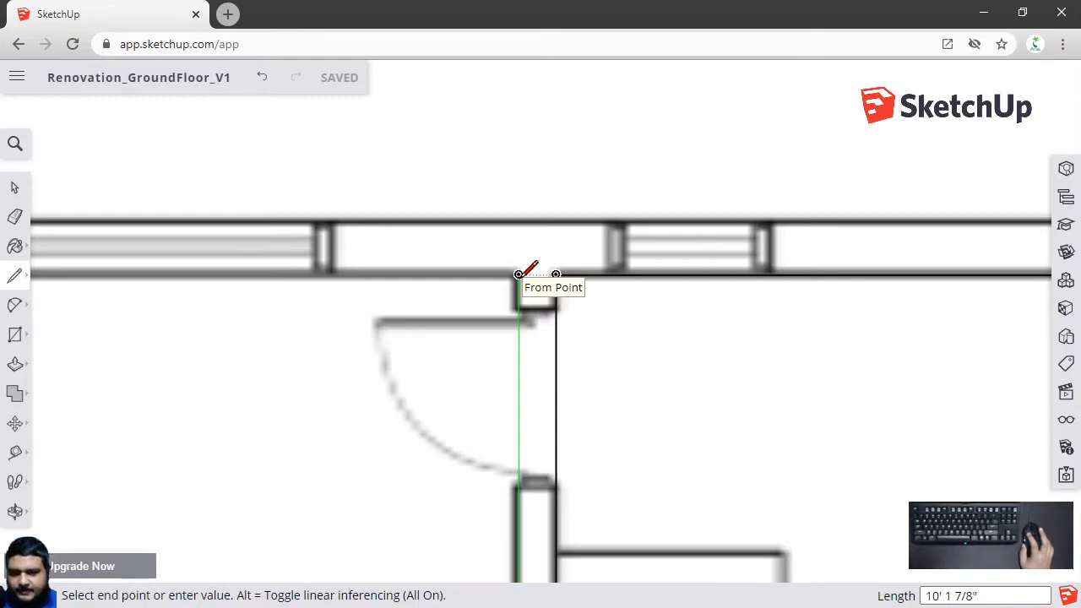
left_click(519, 274)
scroll(234, 275, "down", 3)
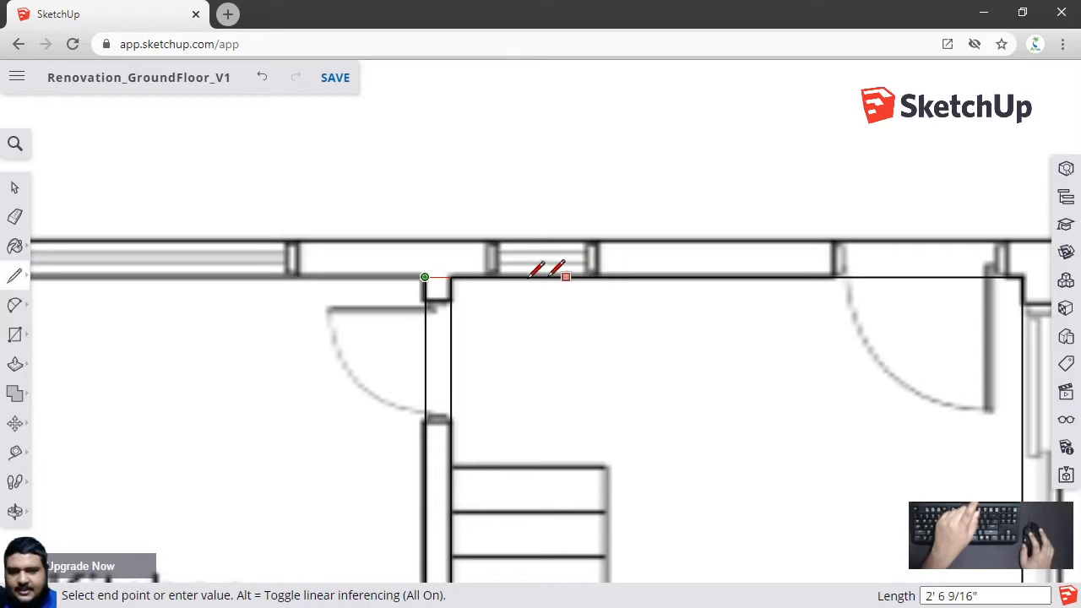
scroll(229, 287, "down", 2)
middle_click_drag(222, 285, 603, 273, "shift")
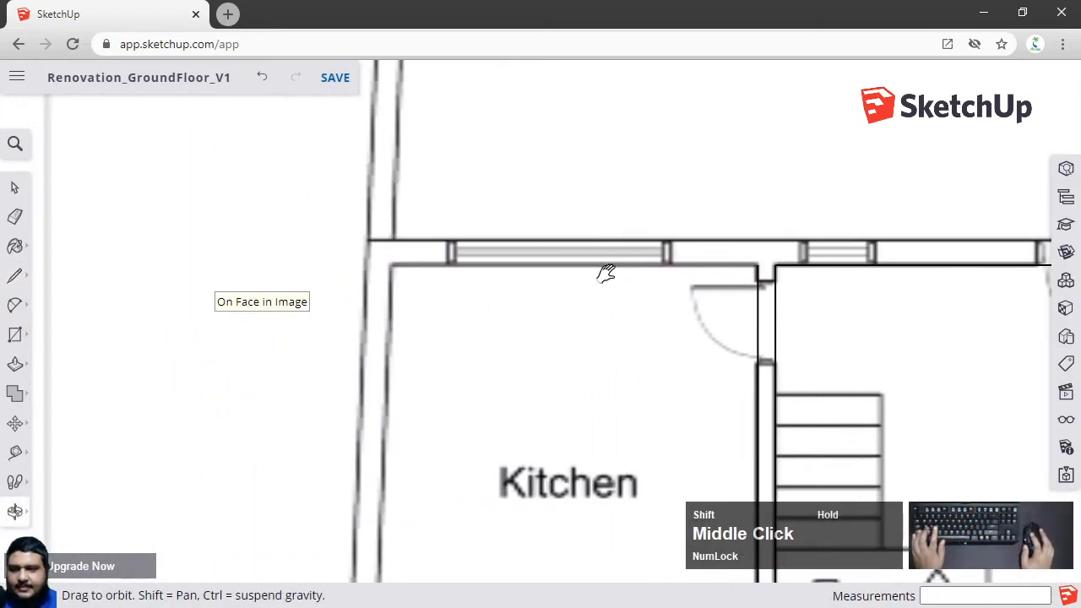
scroll(442, 249, "up", 5)
left_click(355, 273)
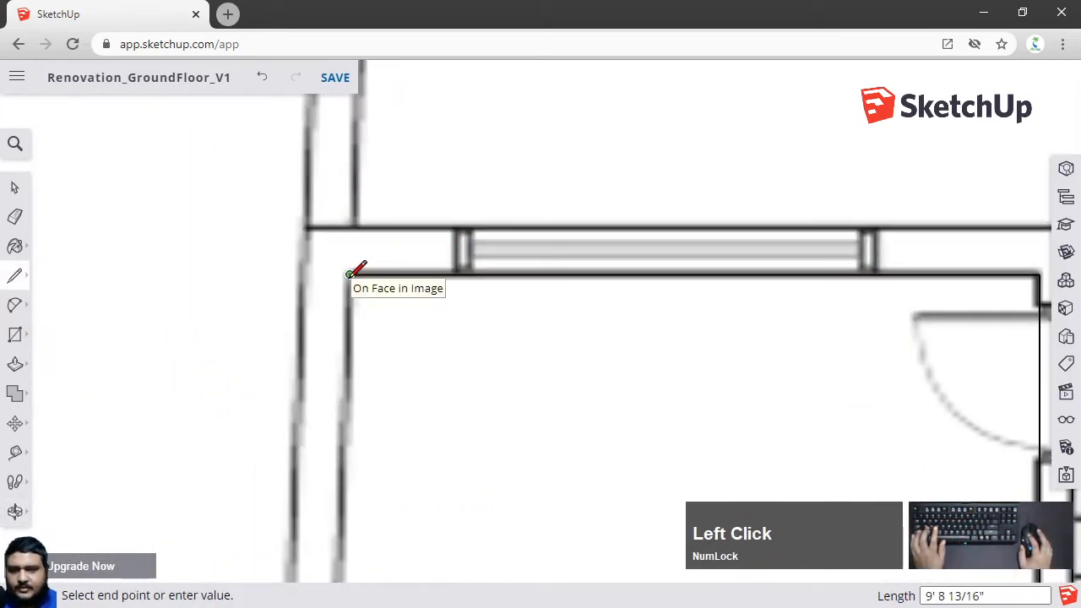
Trace the kitchen's left wall down to its lower-left corner
scroll(386, 411, "down", 3)
middle_click_drag(386, 410, 414, 306, "shift")
scroll(414, 306, "up", 3)
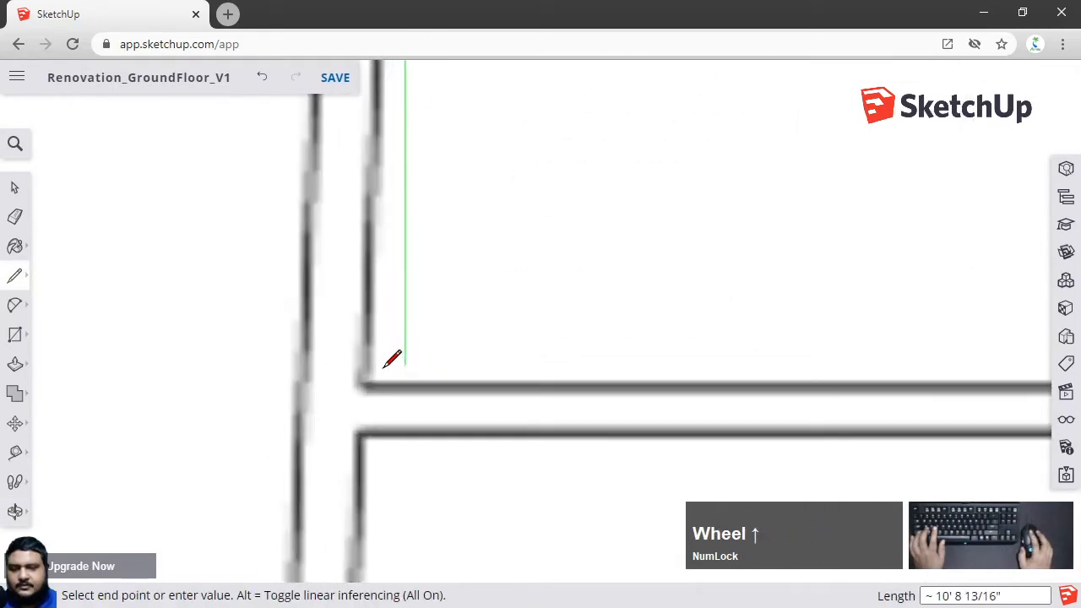
left_click(365, 384)
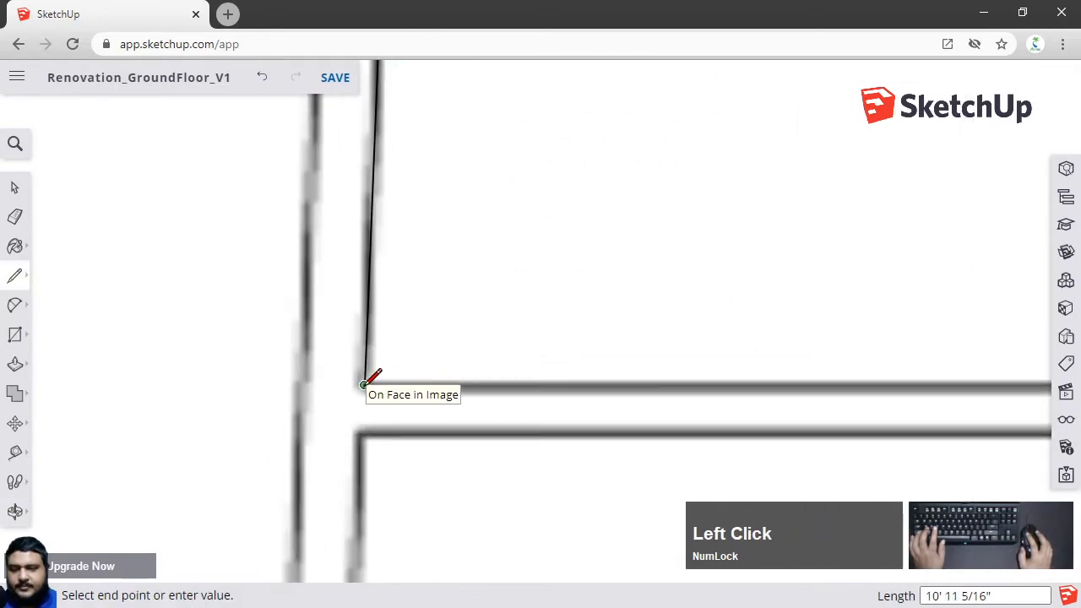
Trace the kitchen's bottom wall right to the door opening and down across the wall end
scroll(367, 384, "down", 2)
scroll(795, 385, "up", 4)
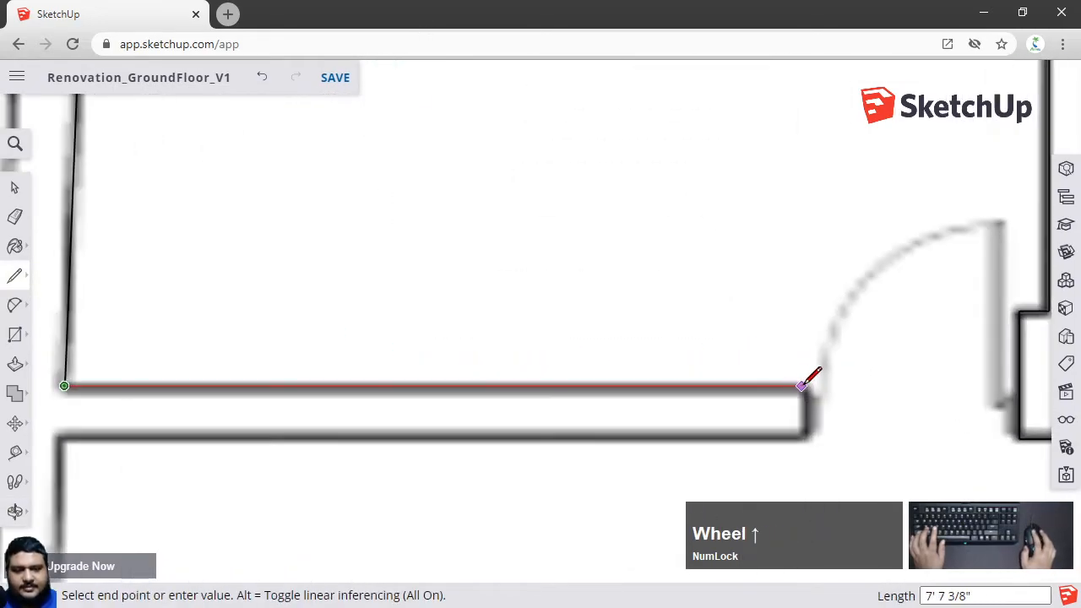
scroll(802, 388, "down", 3)
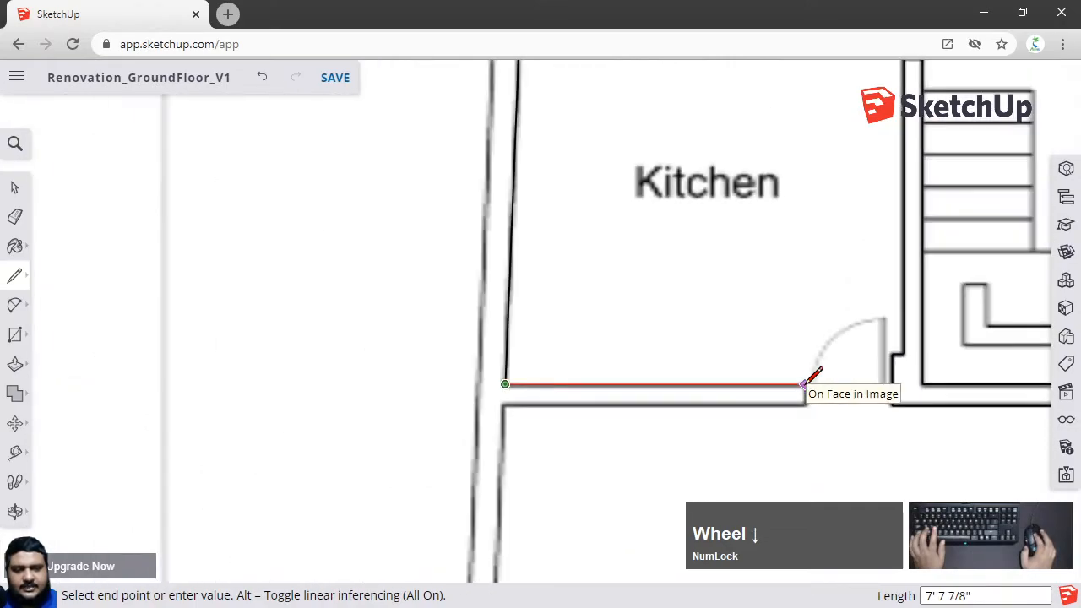
scroll(848, 384, "down", 2)
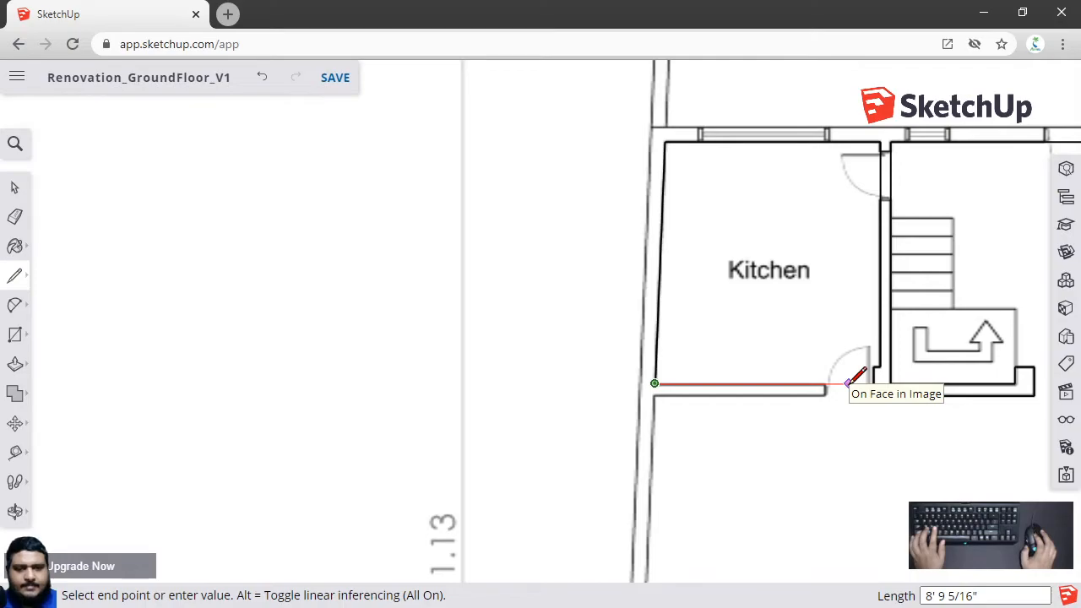
scroll(849, 383, "up", 2)
scroll(845, 381, "down", 2)
middle_click_drag(820, 381, 554, 377, "shift")
scroll(555, 374, "up", 3)
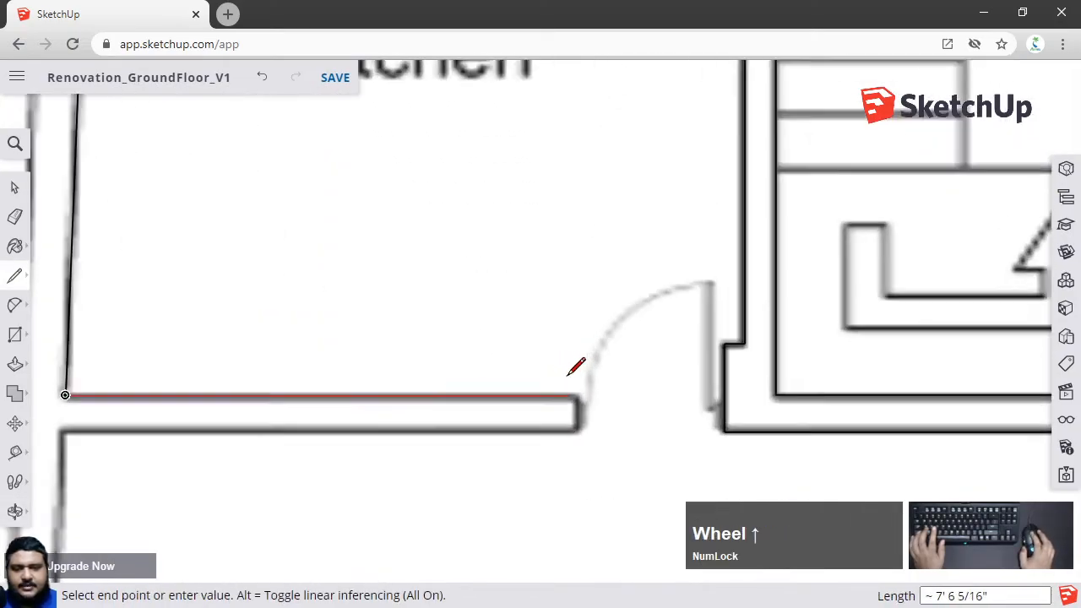
scroll(583, 397, "down", 1)
scroll(582, 397, "down", 2)
scroll(582, 393, "up", 5)
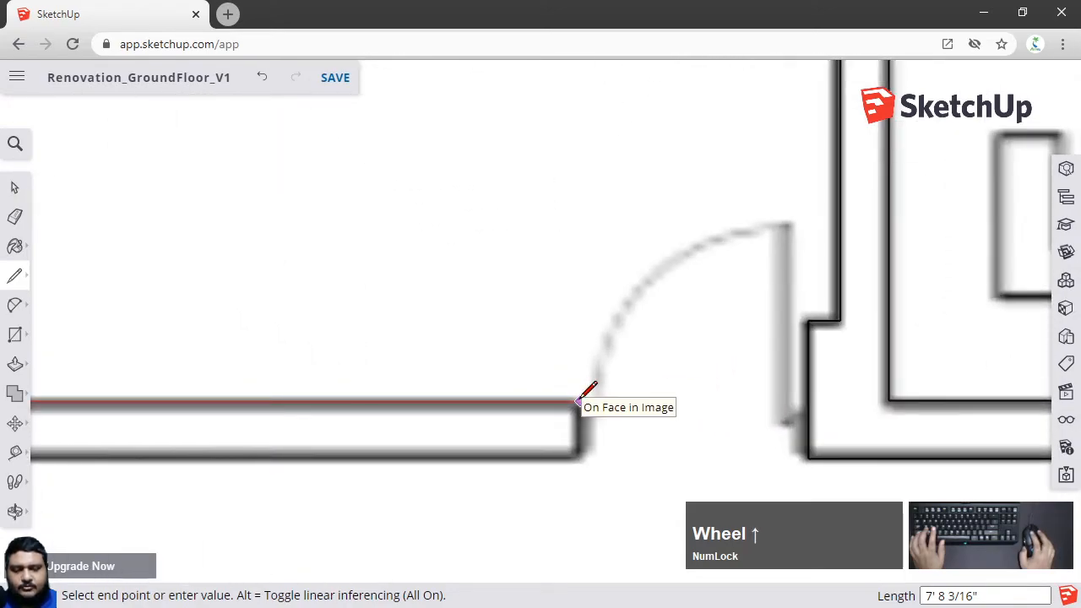
scroll(589, 390, "down", 4)
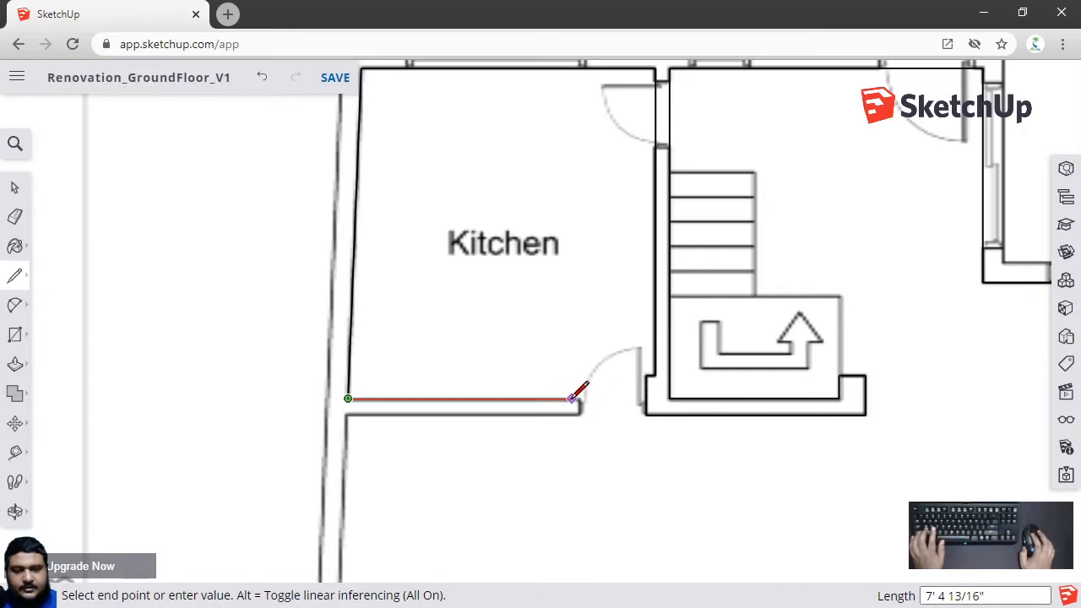
scroll(586, 393, "up", 4)
scroll(594, 401, "up", 2)
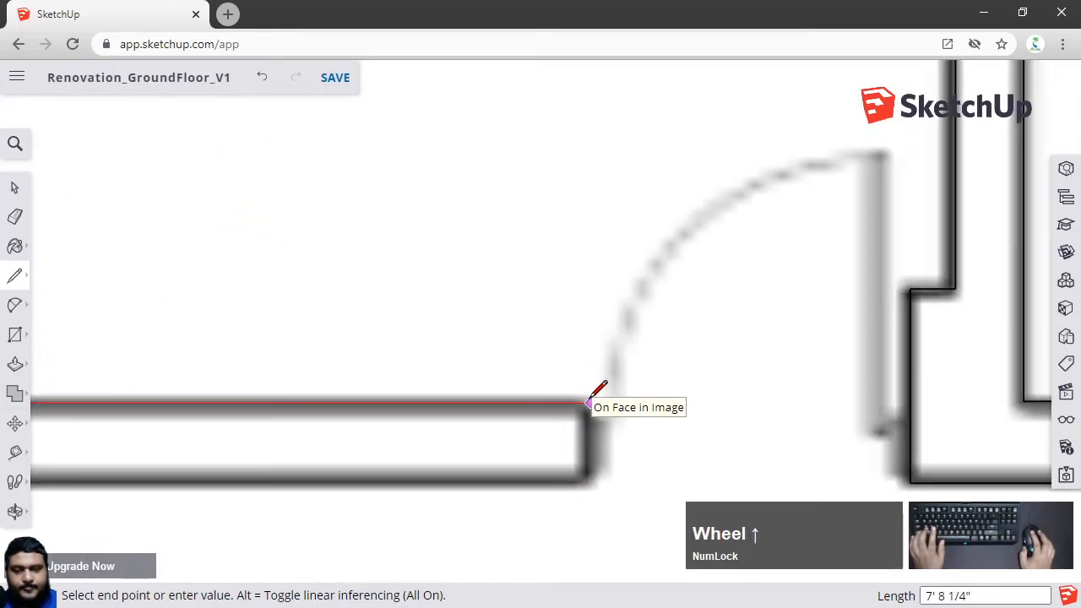
left_click(586, 403)
left_click(587, 483)
Trace the underside of the kitchen's bottom wall back left to the hallway's left wall
scroll(551, 475, "down", 5)
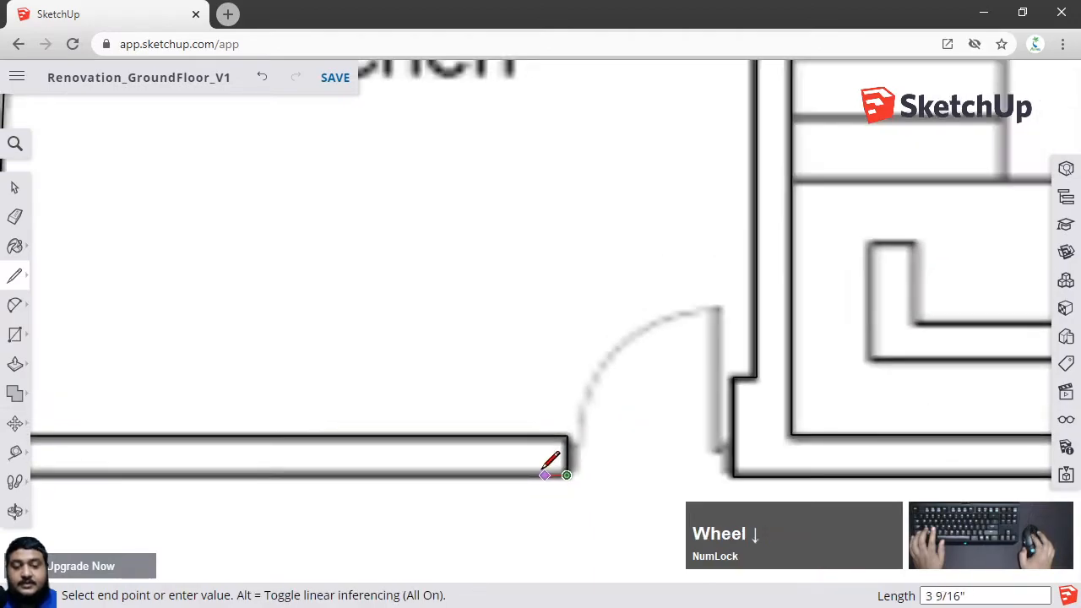
middle_click_drag(108, 493, 623, 315, "shift")
scroll(517, 323, "up", 2)
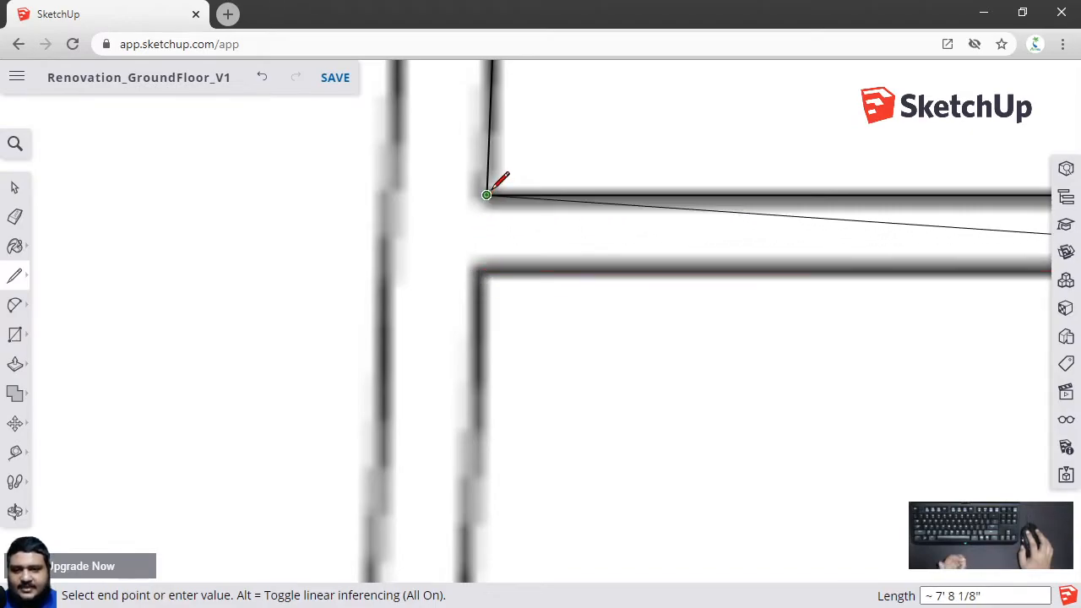
left_click(479, 271)
Trace down the hallway's left wall and right toward the doorway wall, then leave the Line tool
scroll(509, 280, "down", 4)
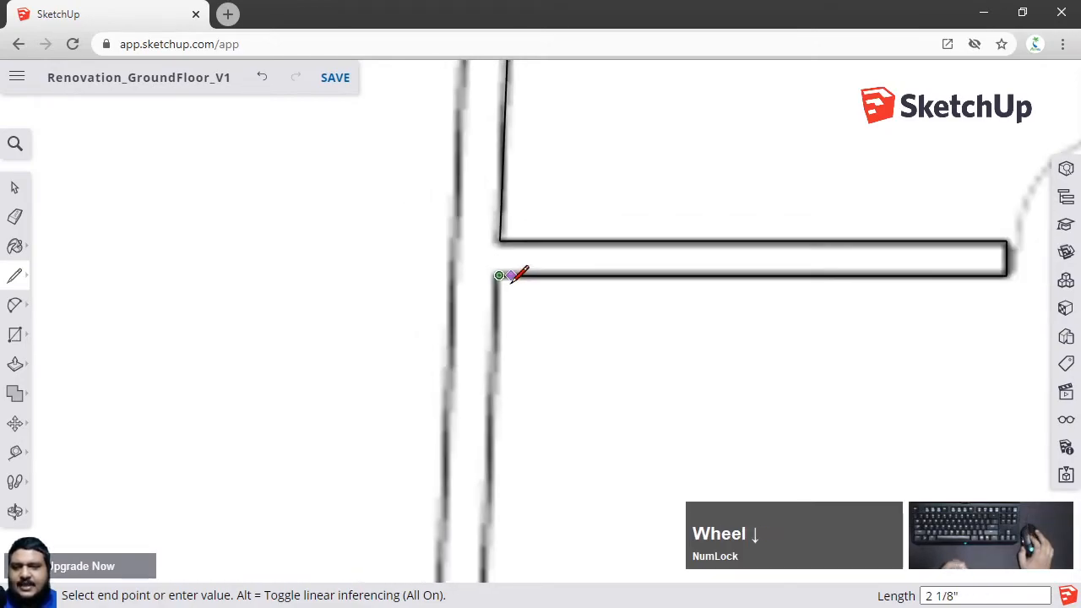
middle_click_drag(492, 395, 487, 96, "shift")
scroll(482, 380, "up", 5)
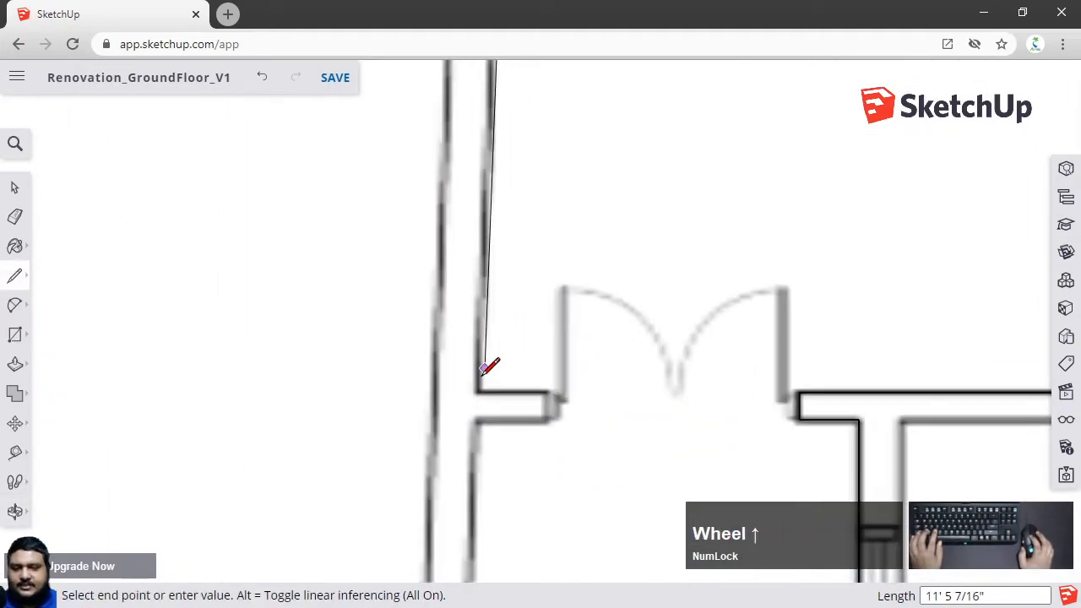
left_click(477, 401)
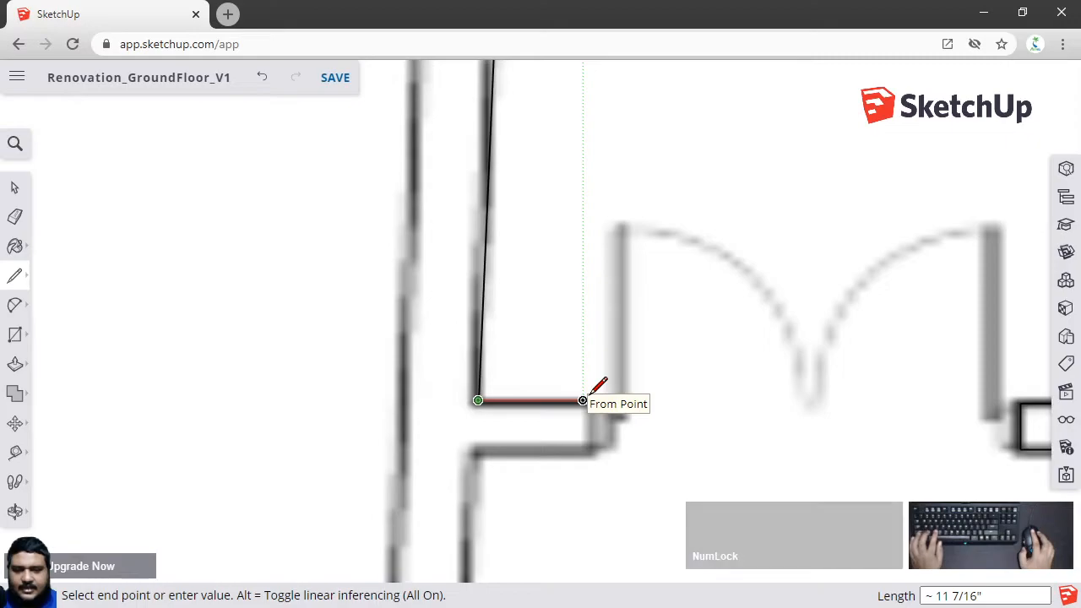
scroll(584, 399, "down", 2)
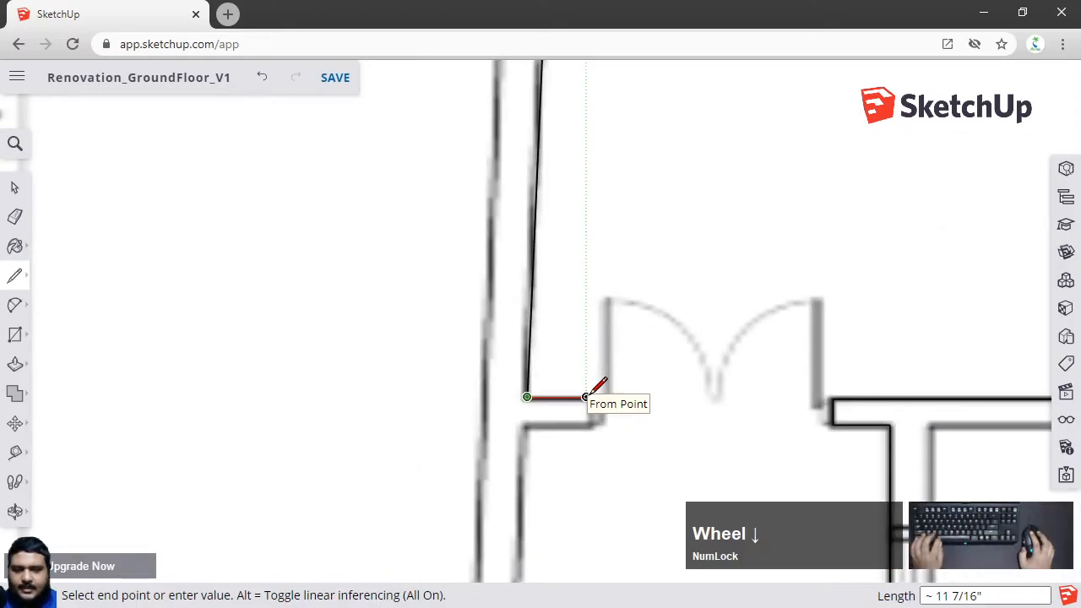
left_click(585, 396)
key("space")
Select and cut the misdrawn hallway wall lines near the doorway corner
scroll(528, 389, "up", 1)
left_click(516, 384)
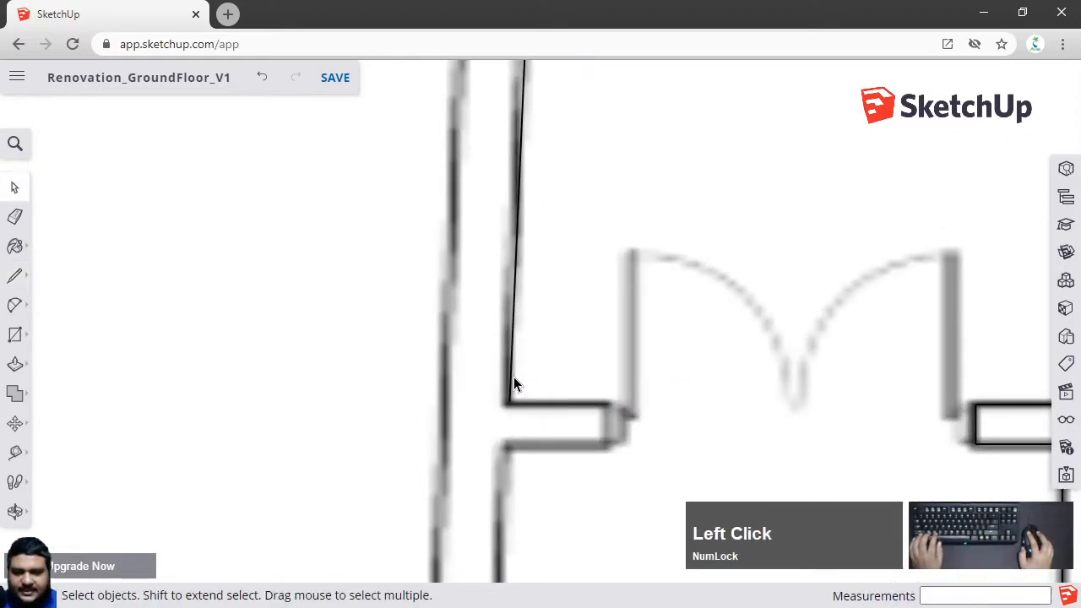
scroll(511, 376, "down", 2)
middle_click_drag(511, 376, 490, 435, "shift")
scroll(495, 377, "down", 3)
key("ctrl+x")
With the Line tool, redraw the hallway's left wall from the kitchen wall corner down to its lower corner
key("l")
scroll(481, 121, "up", 3)
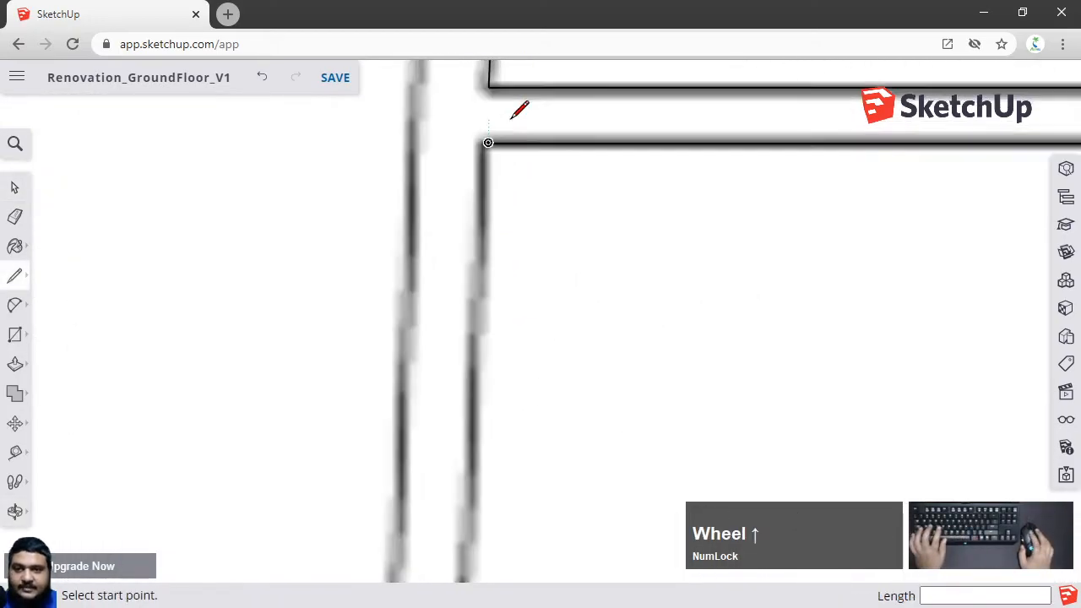
left_click(479, 153)
scroll(499, 243, "down", 5)
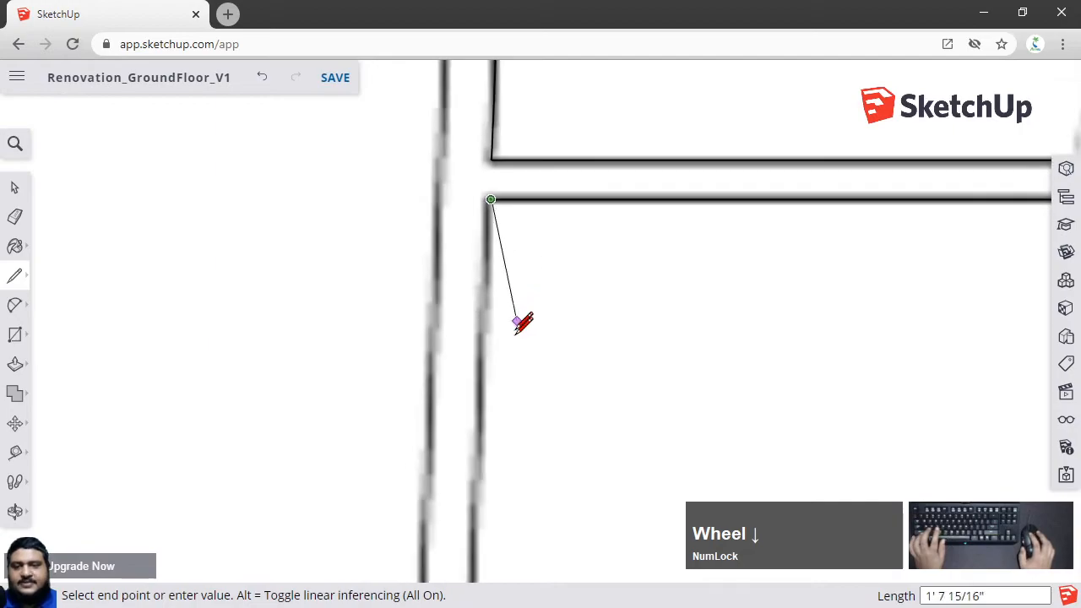
middle_click_drag(559, 473, 451, 206, "shift")
middle_click_drag(475, 456, 468, 216, "shift")
scroll(437, 374, "up", 2)
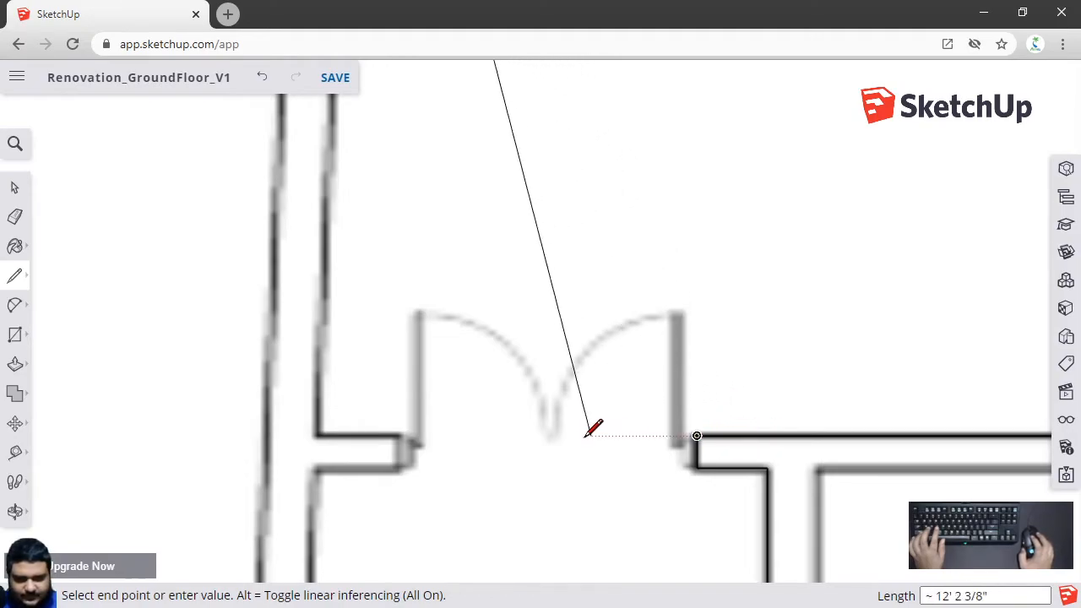
left_click(318, 435)
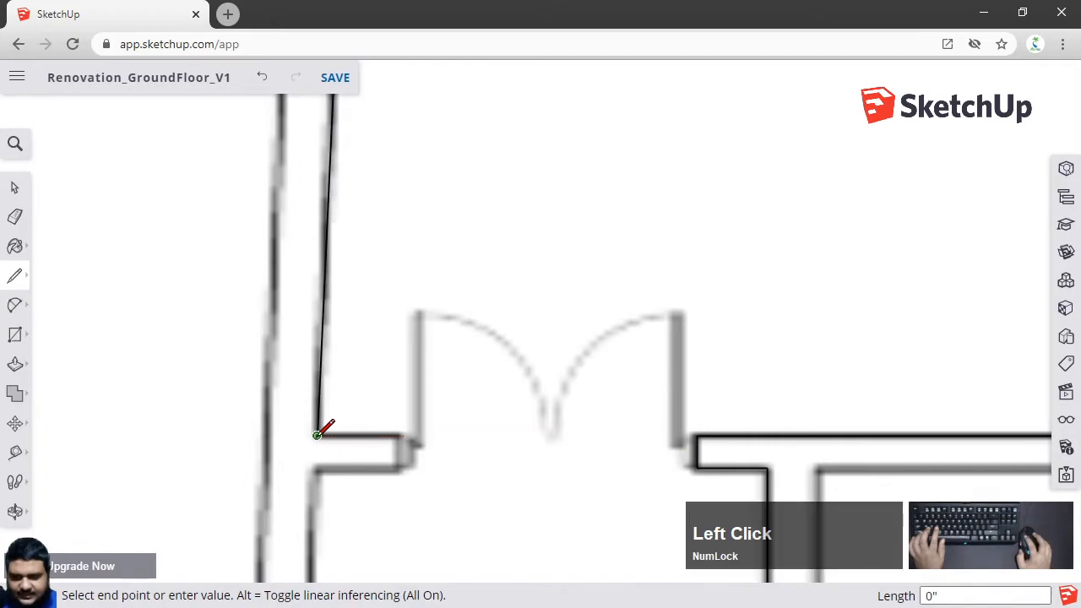
Continue across the doorway wall end and back up the hallway wall to close the floor outline, undoing one stray segment
left_click(398, 436)
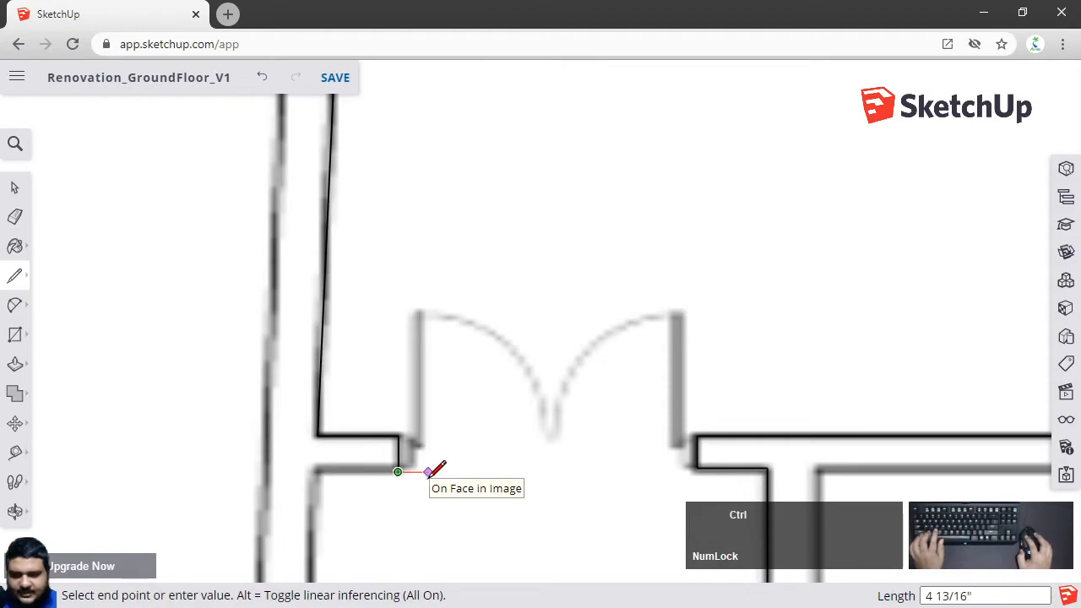
key("ctrl+z")
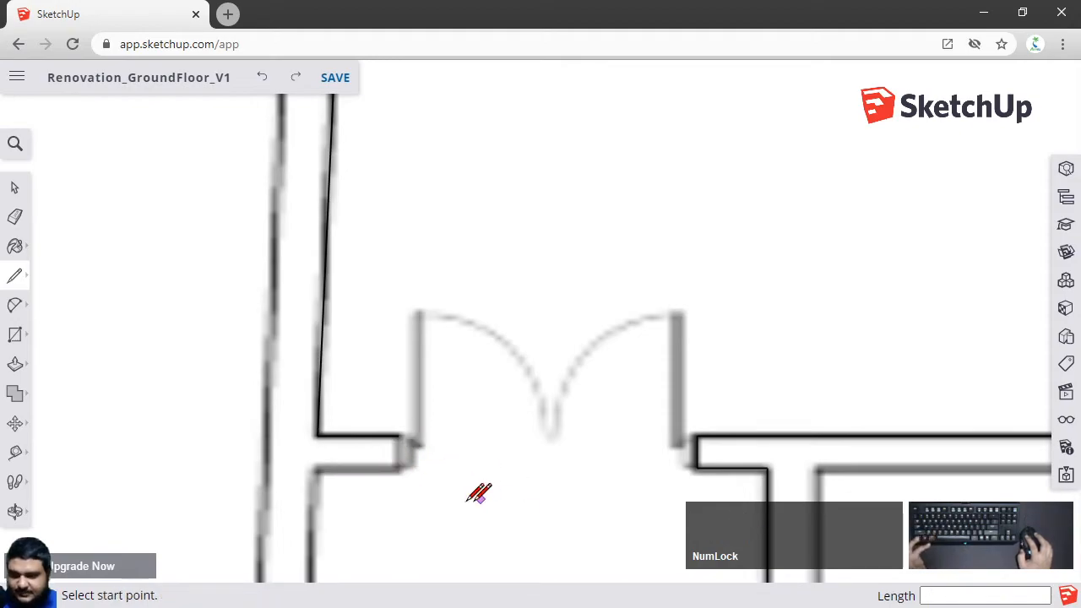
left_click(398, 435)
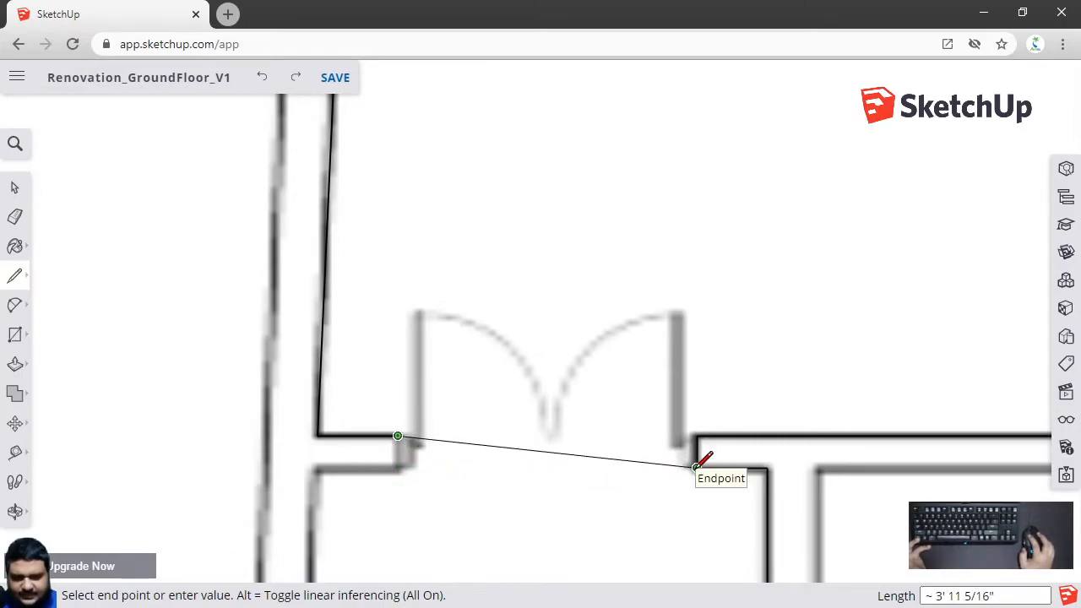
left_click(398, 467)
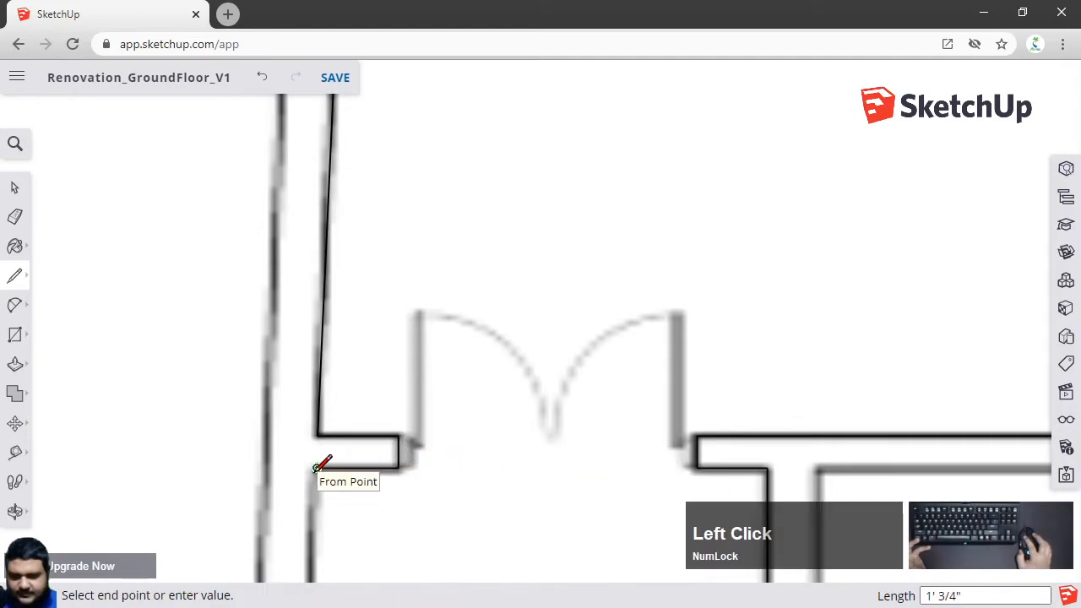
scroll(320, 473, "down", 3)
middle_click_drag(319, 526, 404, 228, "shift")
scroll(381, 379, "up", 5)
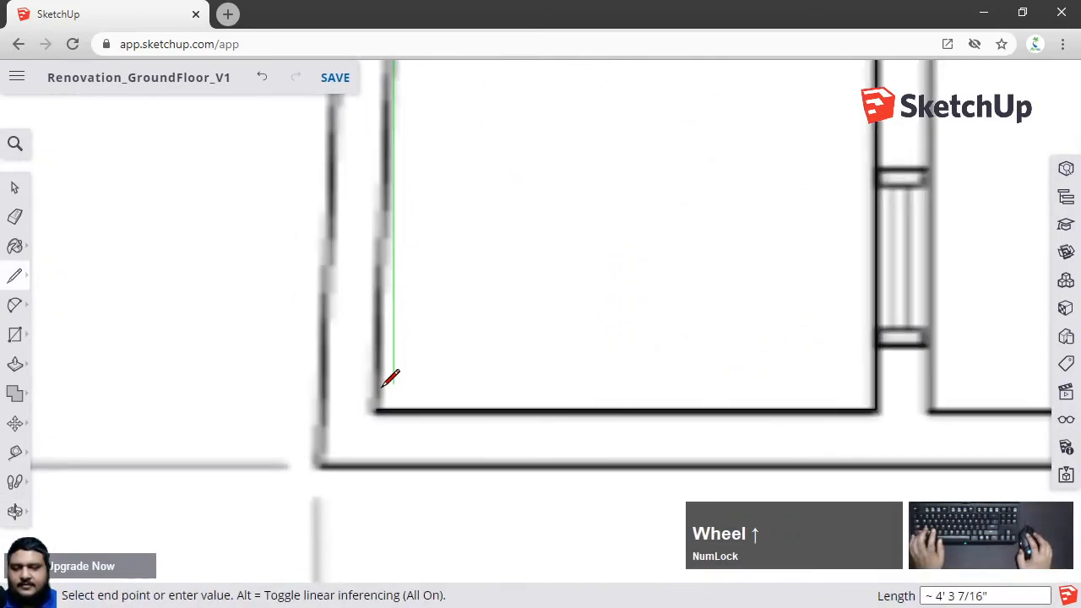
left_click(377, 408)
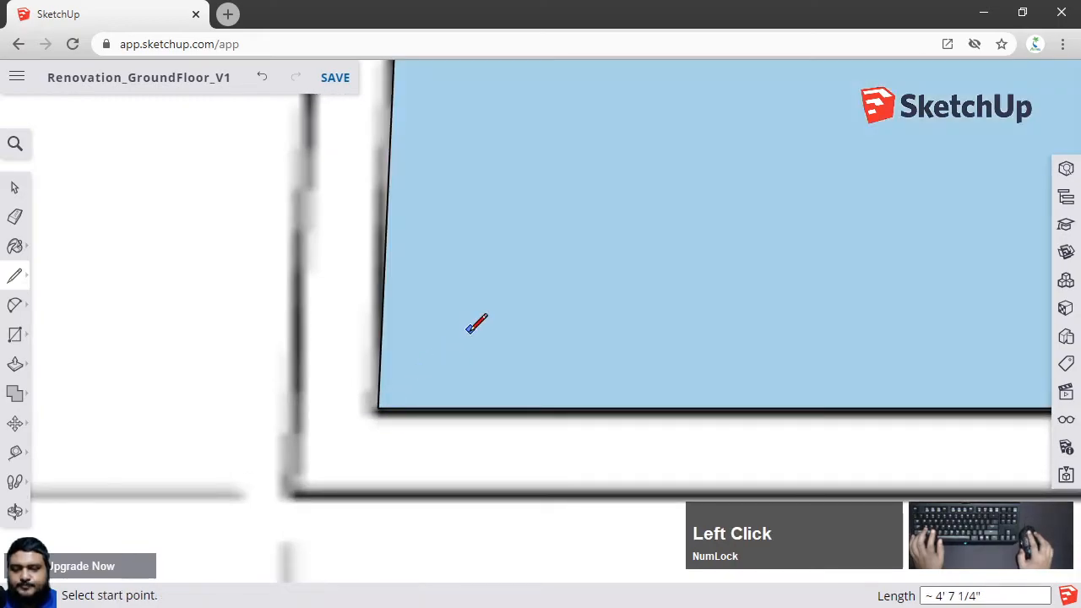
Leave the Line tool and zoom out to inspect the closed floor face and its left outer wall edge
key("space")
scroll(471, 331, "down", 2)
scroll(376, 262, "down", 2)
middle_click_drag(401, 228, 445, 401, "shift")
scroll(473, 363, "down", 2)
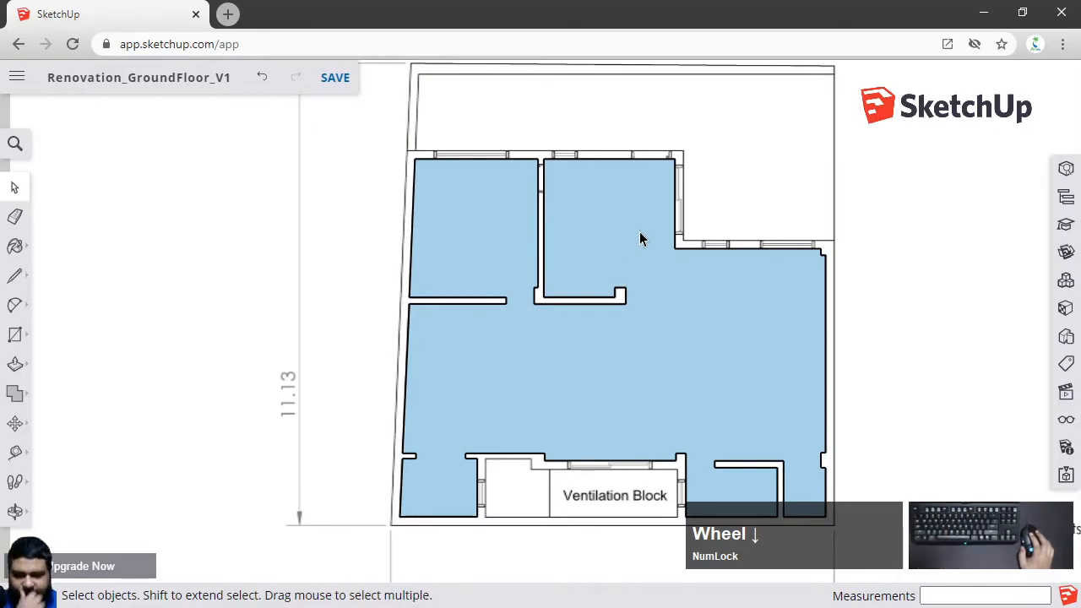
scroll(560, 179, "up", 1)
scroll(560, 180, "down", 1)
scroll(429, 437, "up", 1)
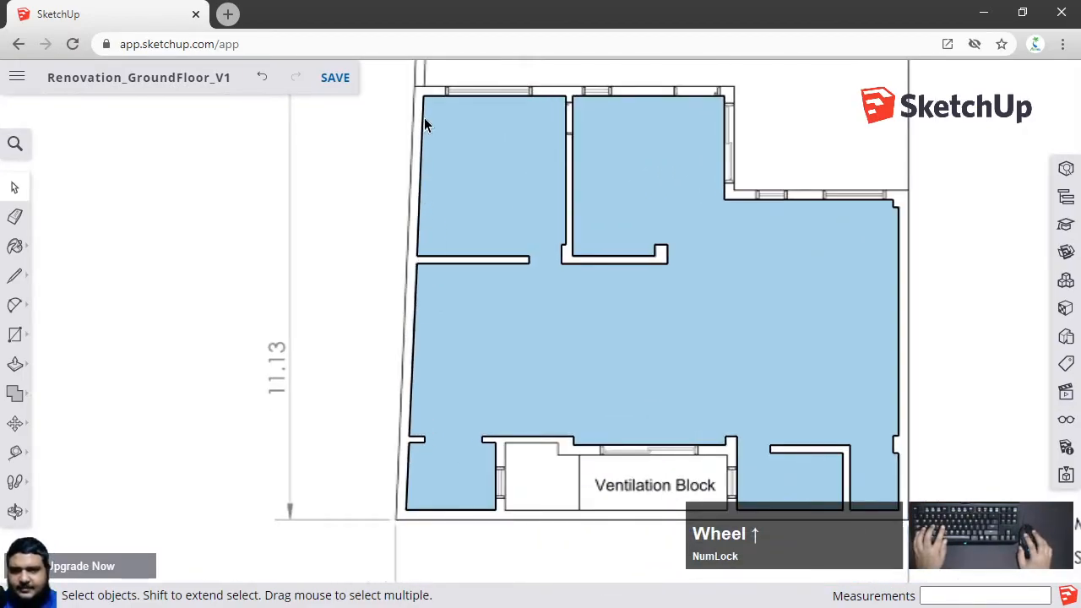
left_click(415, 348)
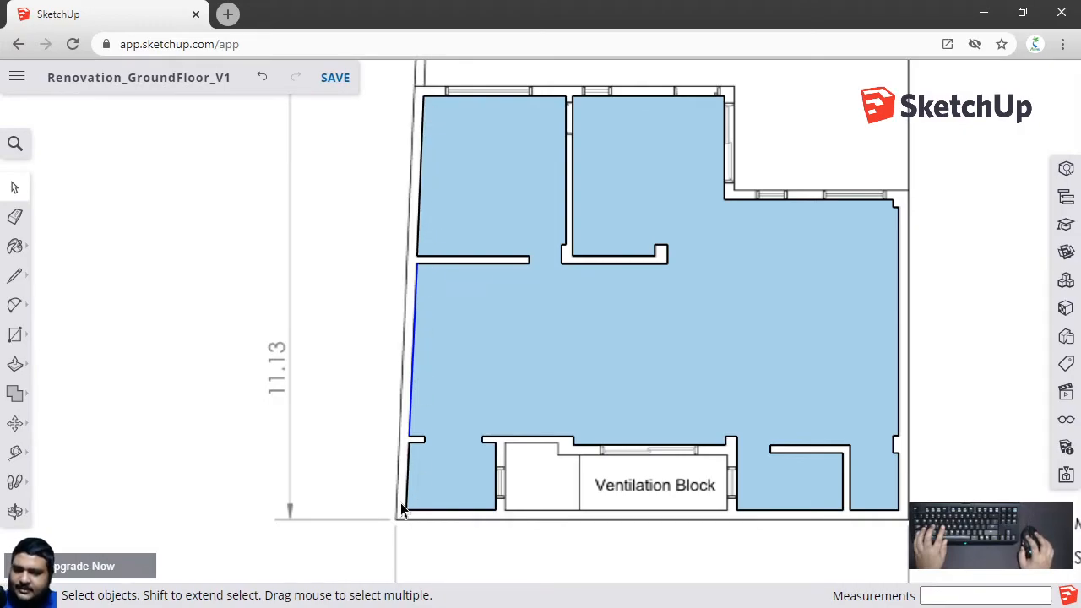
scroll(405, 444, "up", 8)
scroll(426, 432, "down", 1)
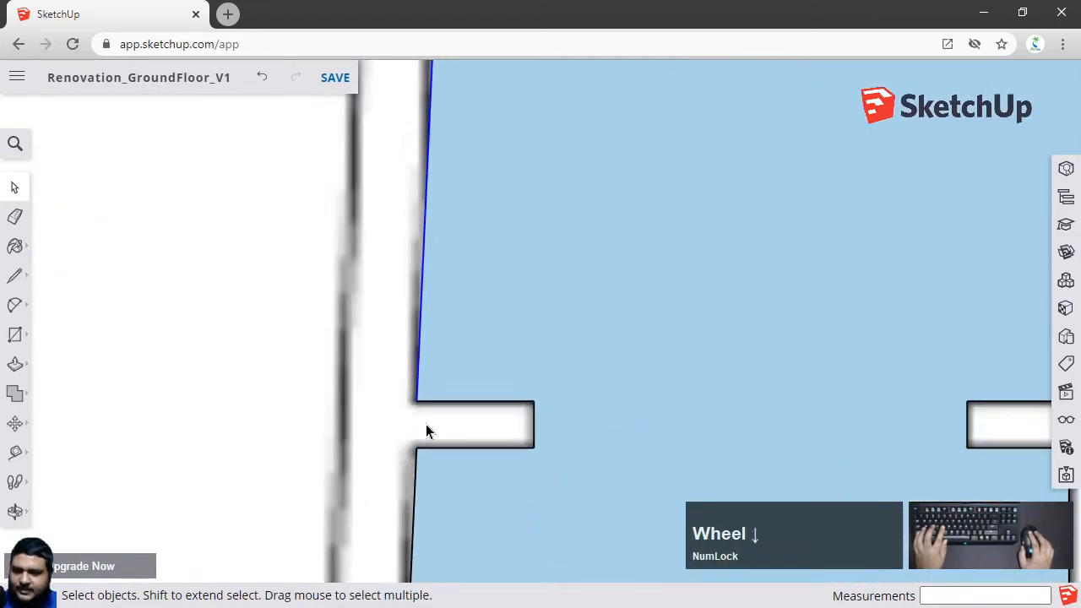
scroll(426, 432, "down", 5)
left_click(349, 380)
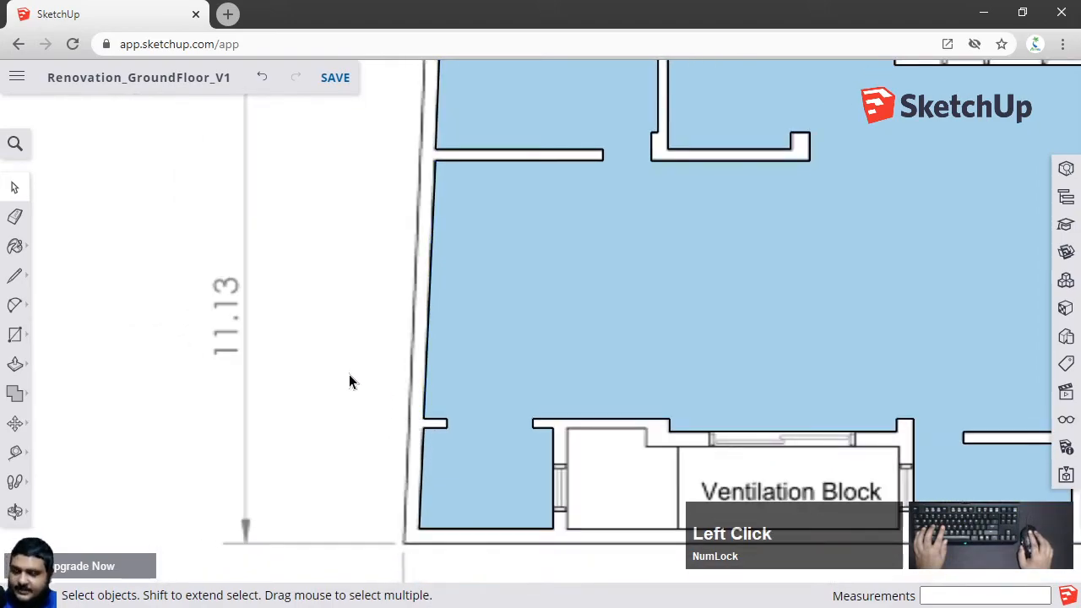
Cut the left outer wall edges of the floor face along the building's left side
scroll(415, 434, "down", 2)
middle_click_drag(439, 321, 451, 387, "shift")
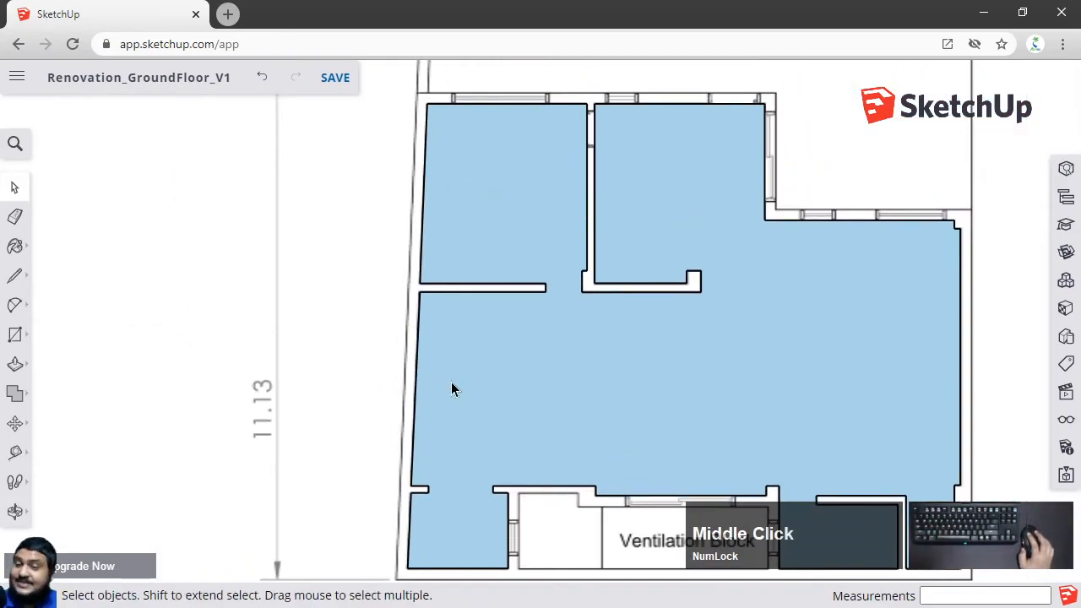
left_click(425, 215)
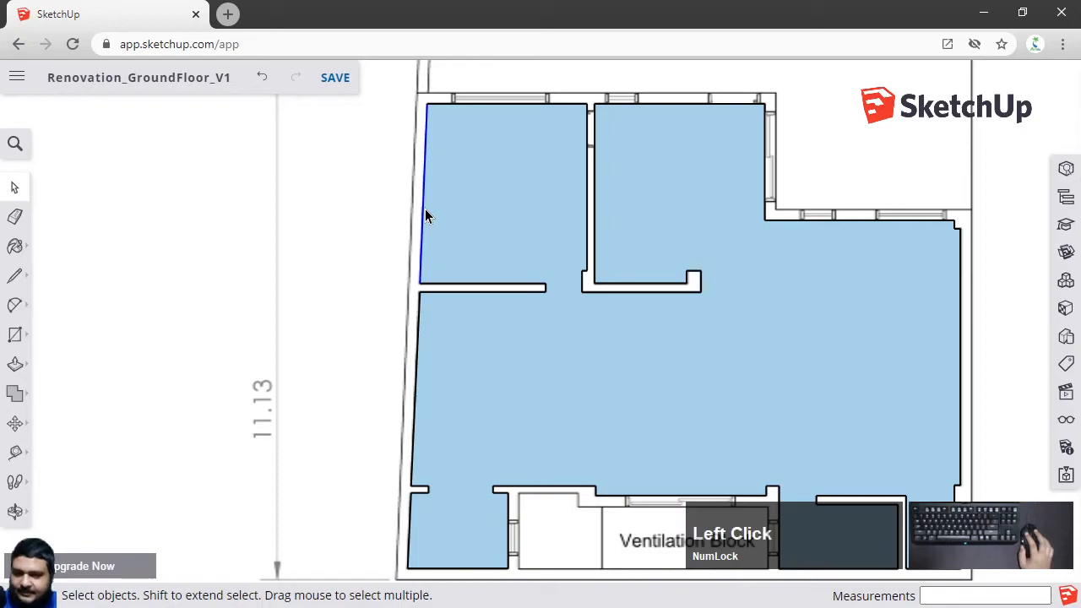
key("x")
left_click(418, 324)
key("x")
left_click(410, 513)
key("x")
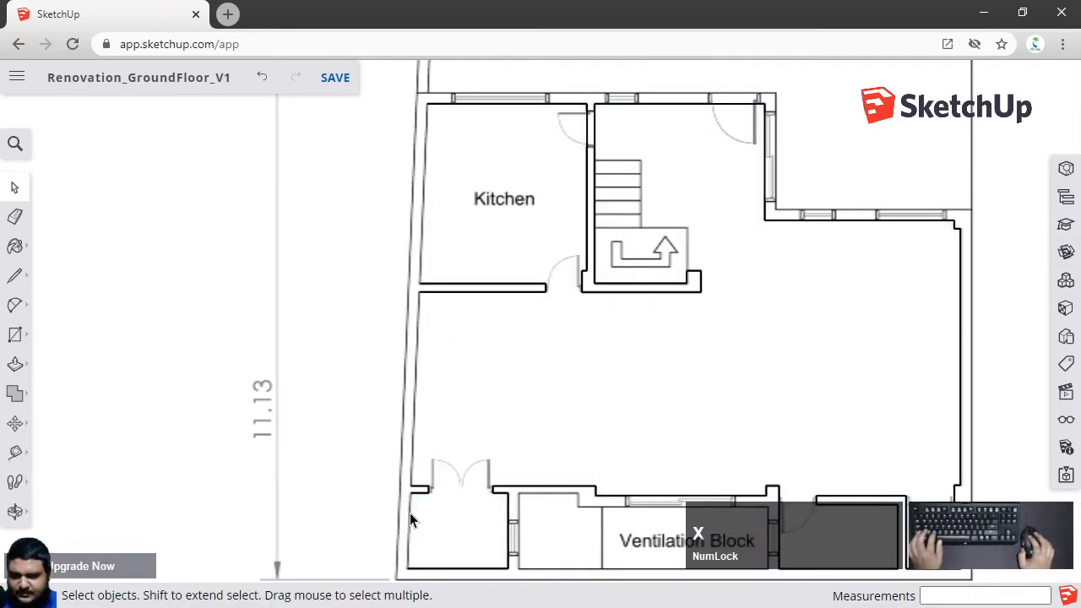
scroll(410, 513, "up", 4)
left_click(424, 453)
scroll(423, 453, "up", 2)
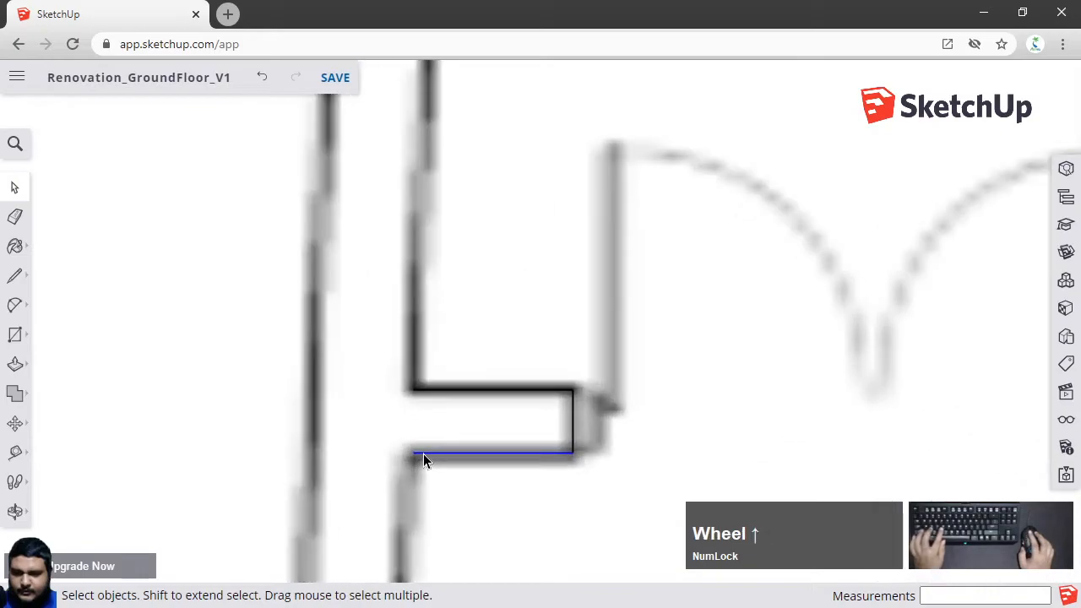
left_click(418, 392)
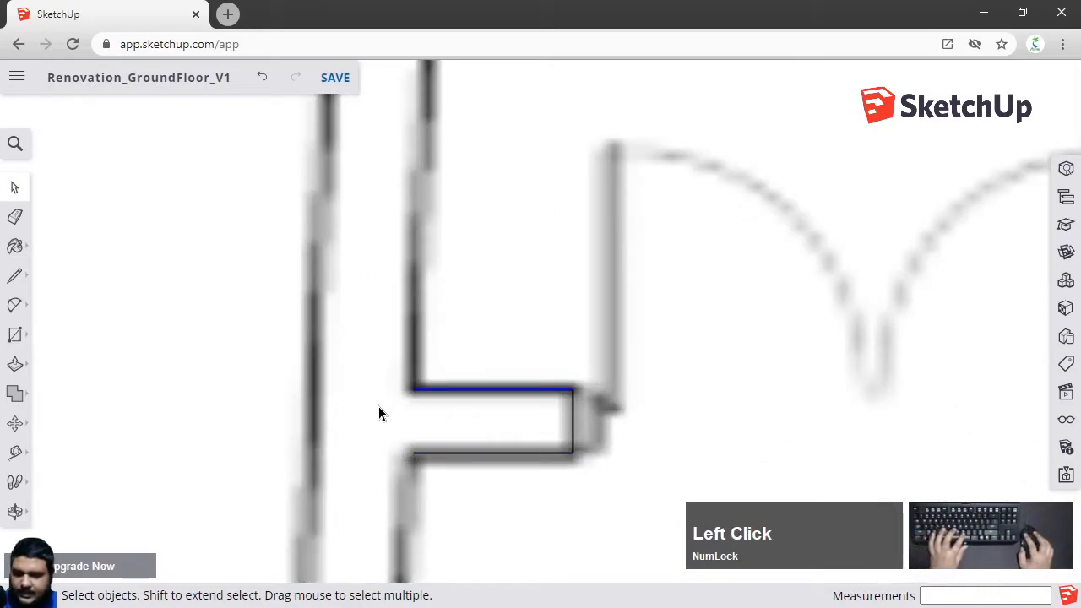
key("m")
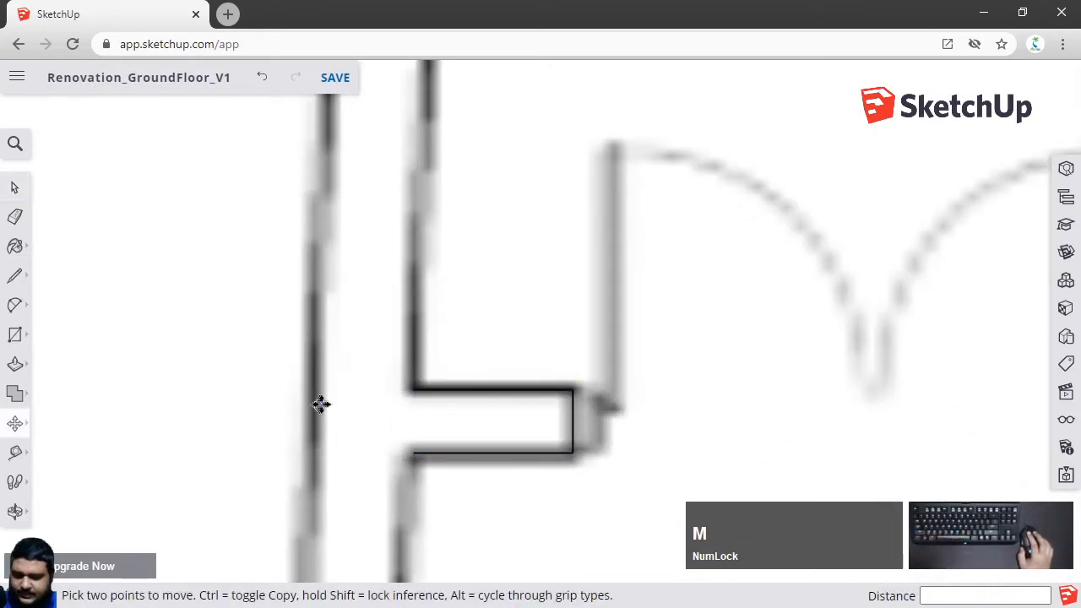
left_click(411, 392)
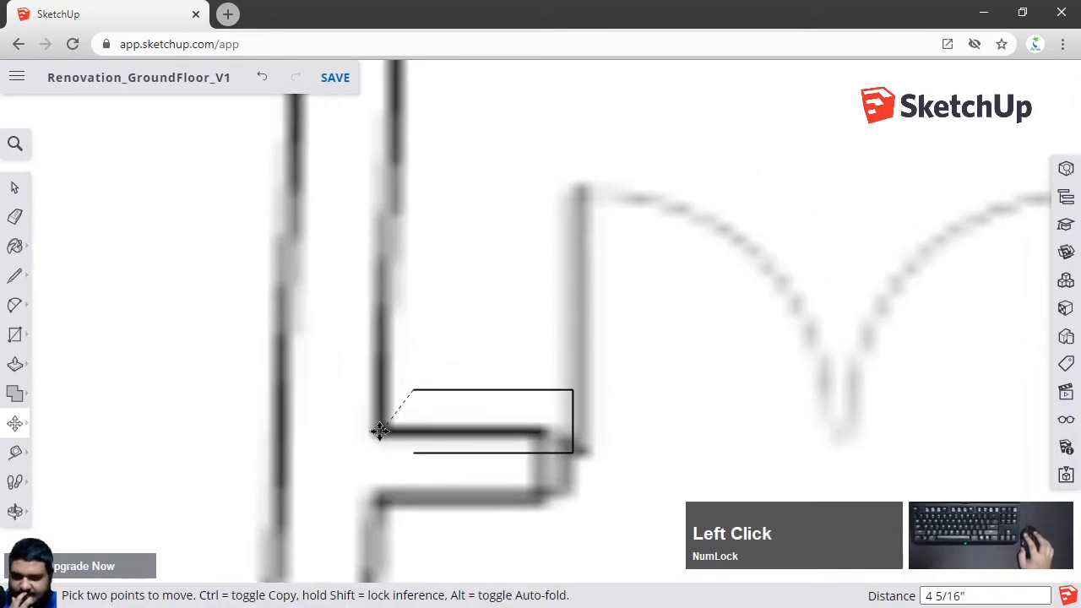
key("Escape")
key("space")
left_click(412, 391)
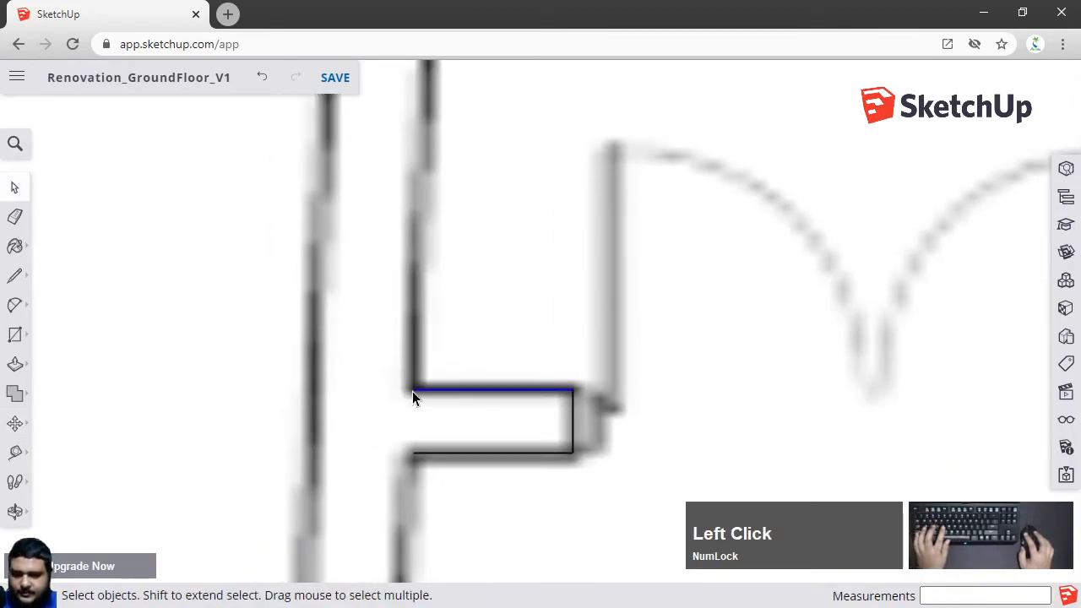
key("m")
left_click(412, 391)
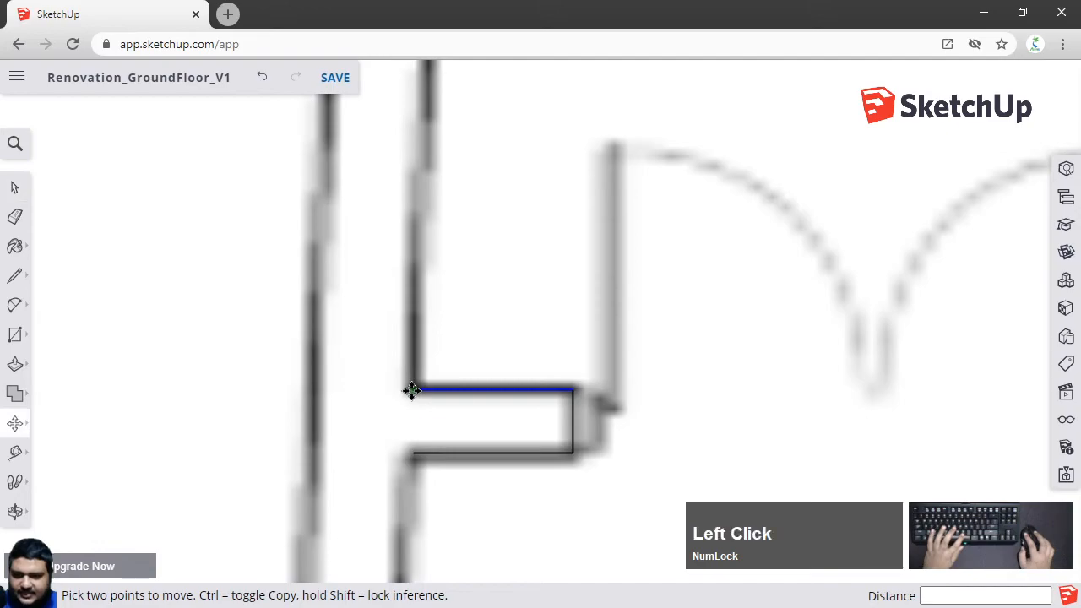
key("space")
left_click(438, 403)
left_click(441, 391)
With the Line tool, extend the lower wall stub's two edges left to the outer wall line
key("l")
left_click(412, 390)
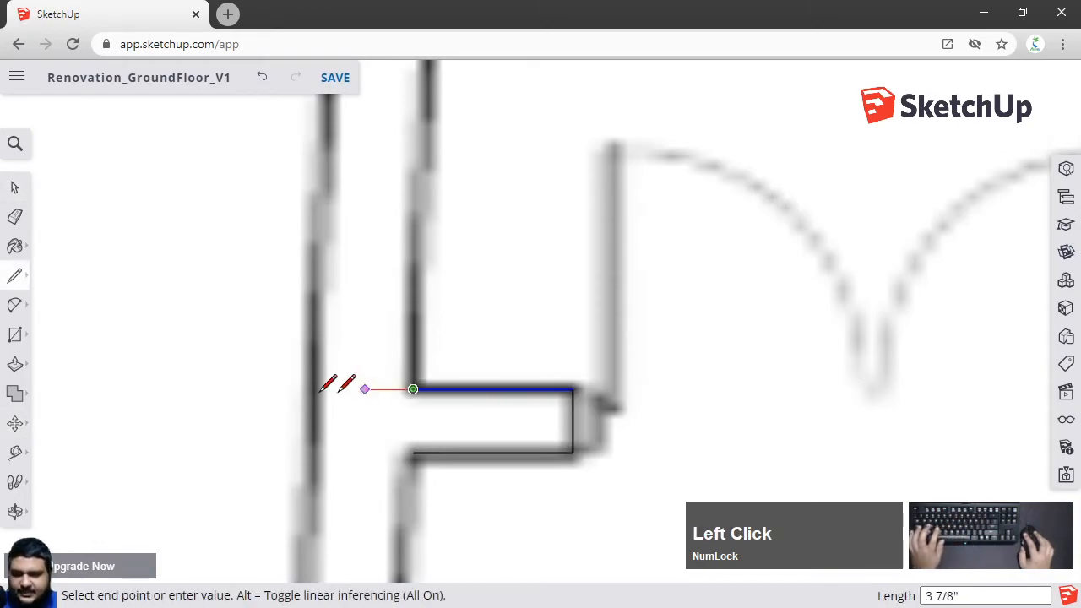
left_click(304, 389)
left_click(413, 451)
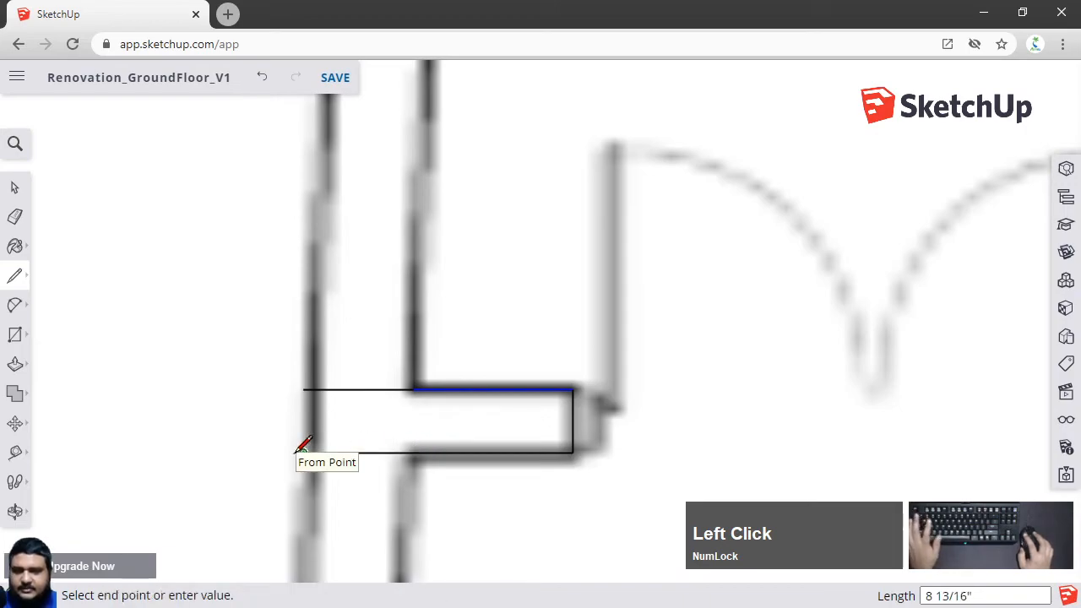
left_click(303, 451)
key("space")
Extend the kitchen wall's two edges left to the outer wall line with the Line tool
scroll(370, 440, "down", 3)
scroll(371, 426, "down", 2)
middle_click_drag(417, 302, 372, 343, "shift")
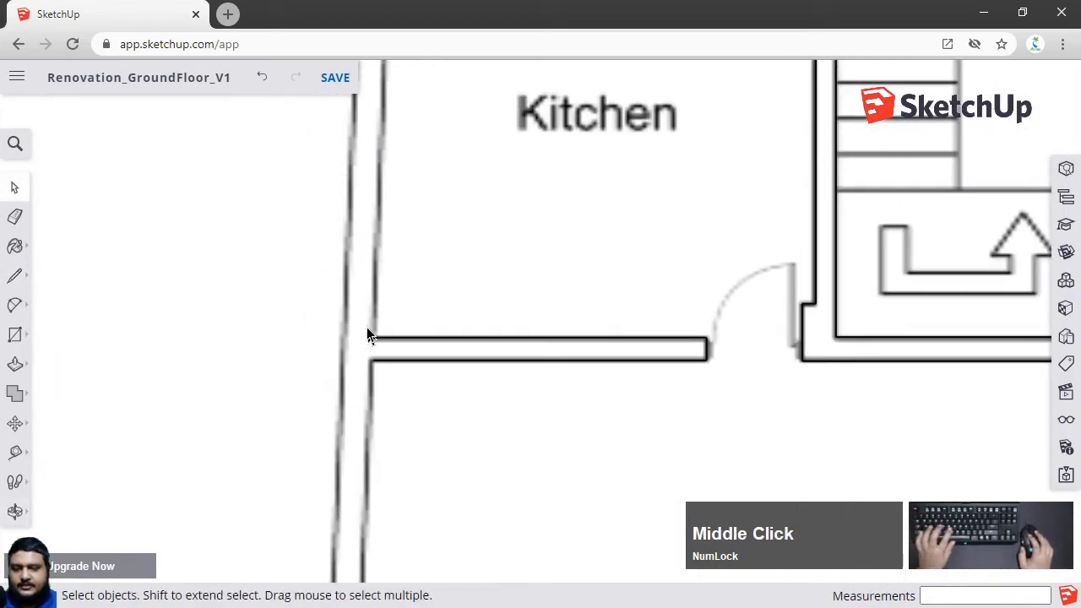
scroll(367, 331, "up", 4)
scroll(366, 324, "up", 2)
key("l")
left_click(385, 361)
left_click(320, 363)
left_click(386, 428)
left_click(306, 429)
scroll(314, 414, "down", 5)
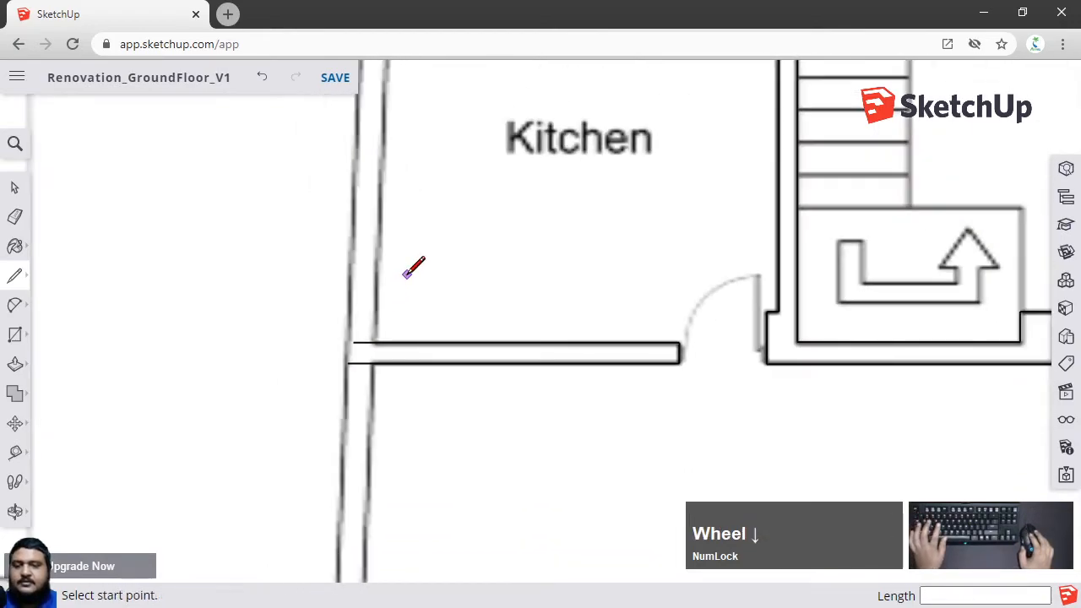
key("space")
Redraw the lower-left room's left wall edge from its bottom corner up to the wall stub's lower edge
scroll(397, 348, "down", 2)
middle_click_drag(396, 350, 425, 244, "shift")
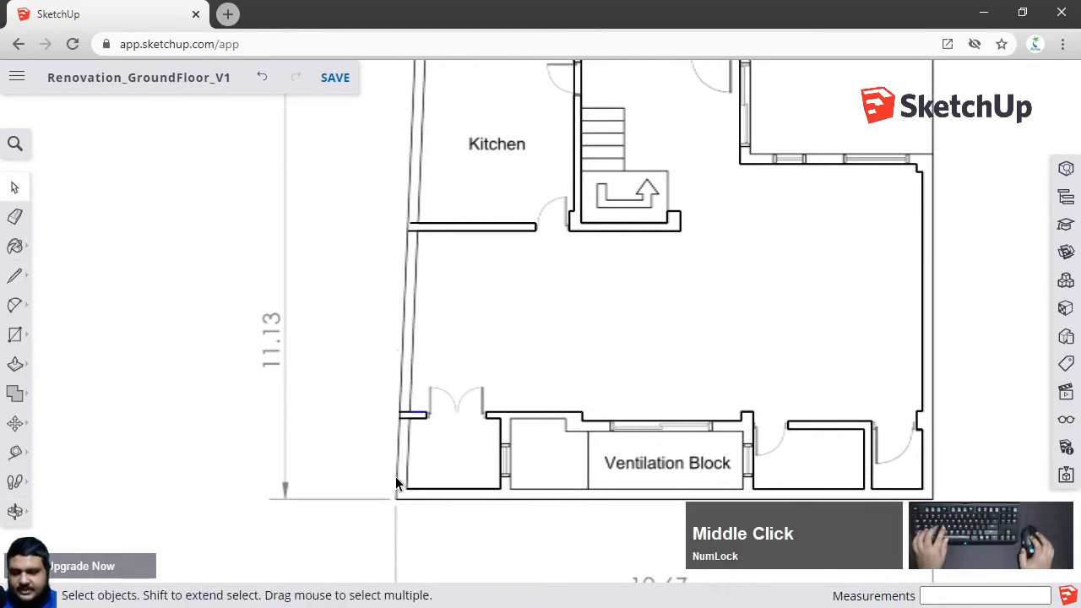
scroll(408, 426, "up", 3)
middle_click_drag(408, 426, 429, 358, "shift")
key("l")
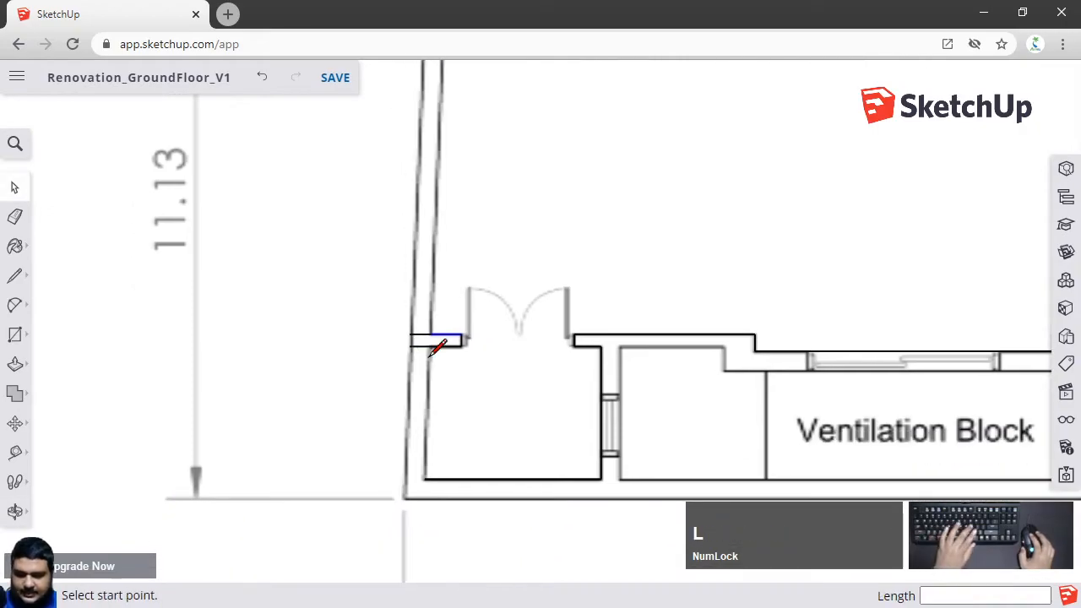
scroll(442, 466, "up", 5)
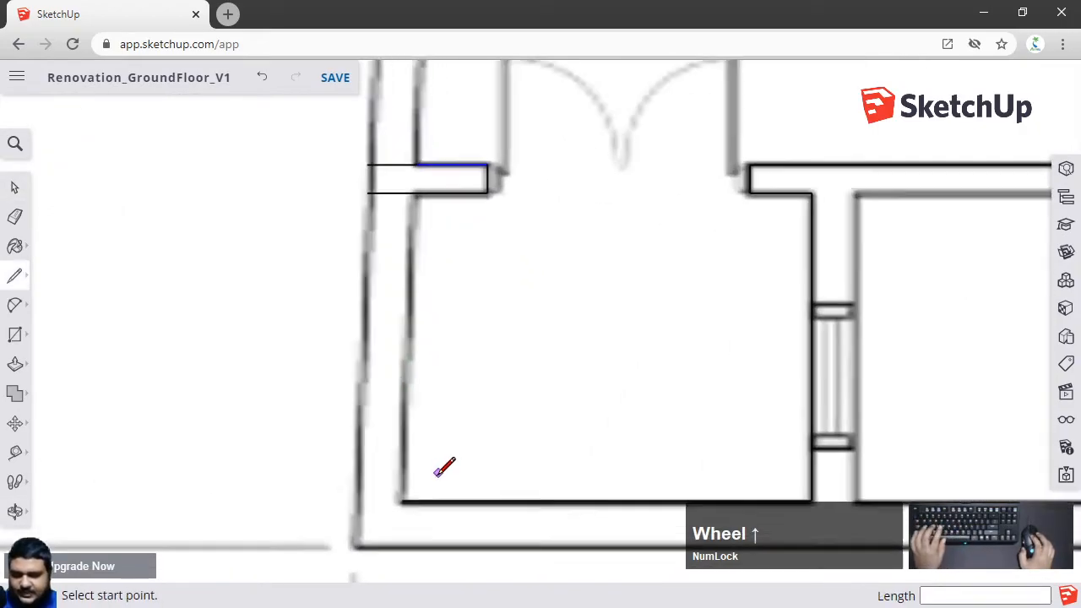
left_click(383, 515)
scroll(387, 507, "down", 5)
middle_click_drag(507, 299, 454, 376, "shift")
scroll(461, 363, "up", 5)
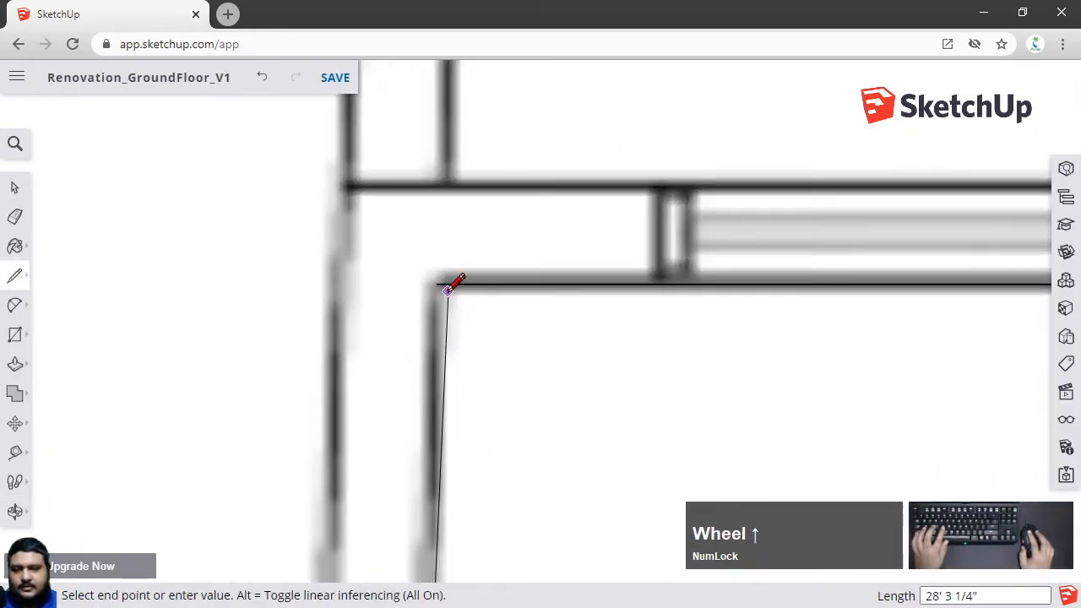
left_click(445, 278)
scroll(463, 355, "down", 1)
key("space")
Delete the stray extension lines and the outer edge segment crossing the kitchen wall's end
scroll(471, 389, "down", 4)
middle_click_drag(479, 403, 448, 211, "shift")
middle_click_drag(464, 481, 508, 93, "shift")
scroll(482, 312, "up", 1)
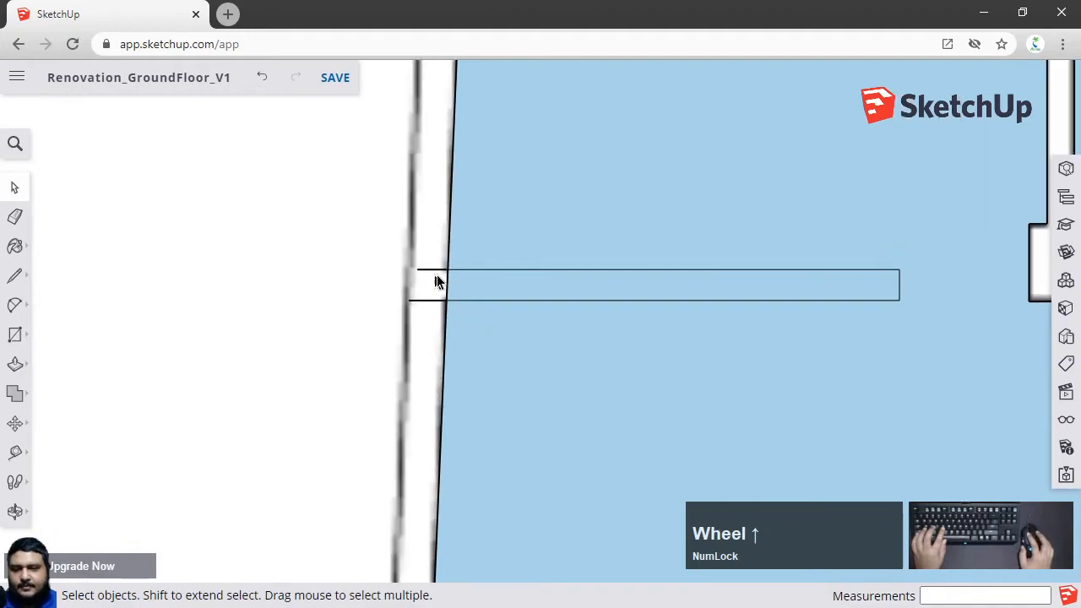
scroll(436, 275, "up", 2)
left_click(433, 270)
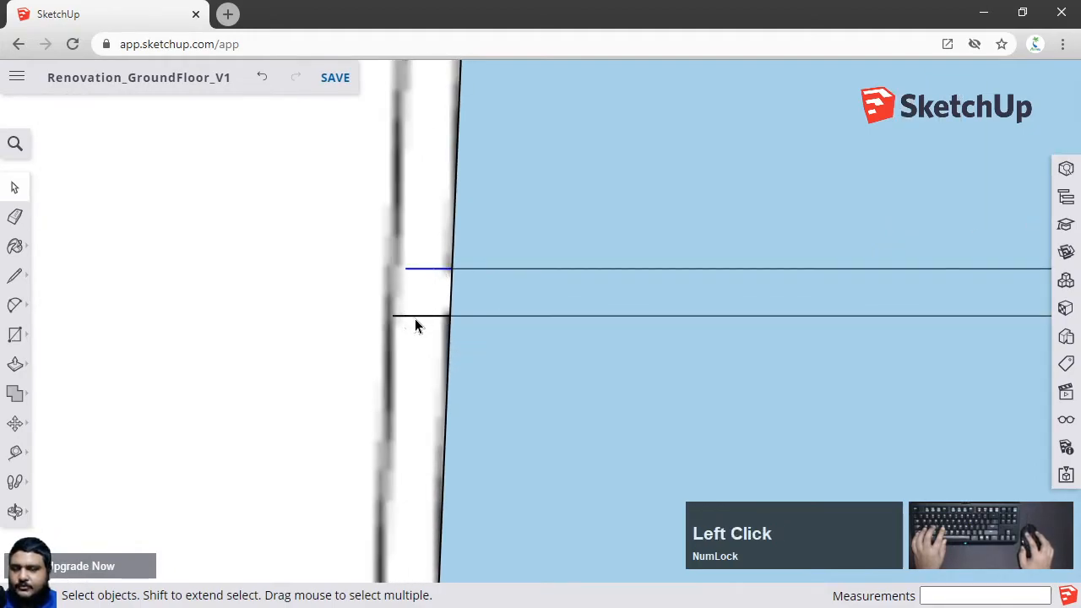
key("x")
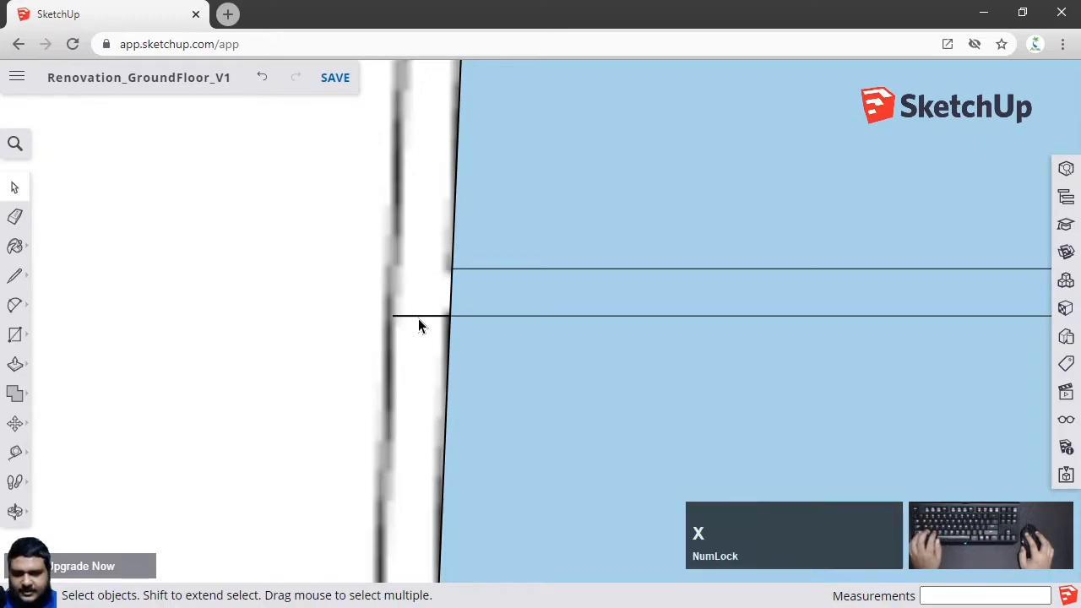
left_click(419, 318)
key("Delete")
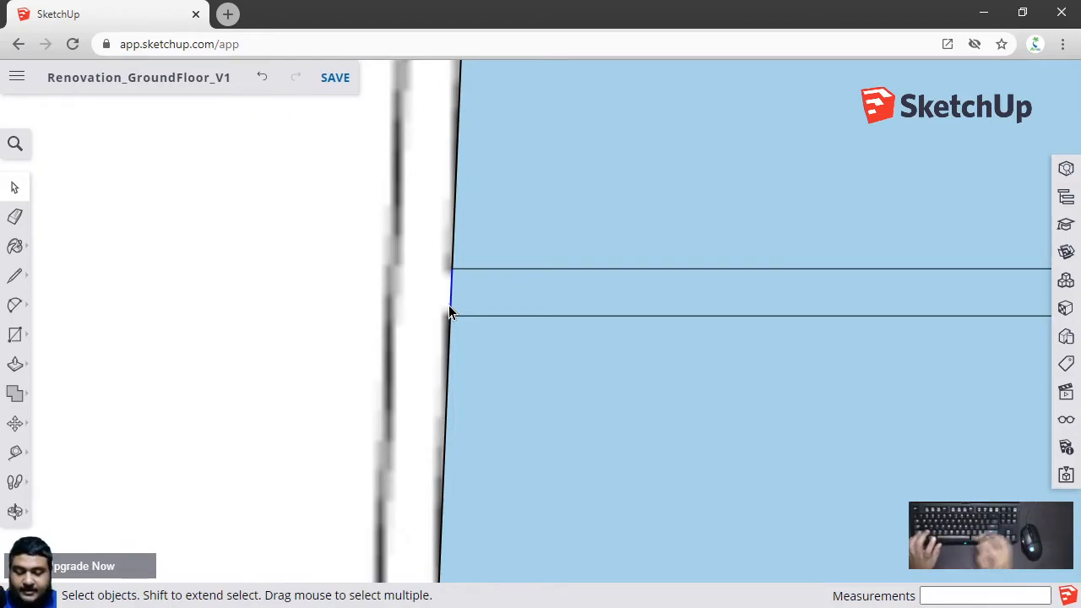
key("Delete")
Examine the lower wall stub edges and the whole floor face
scroll(516, 278, "down", 6)
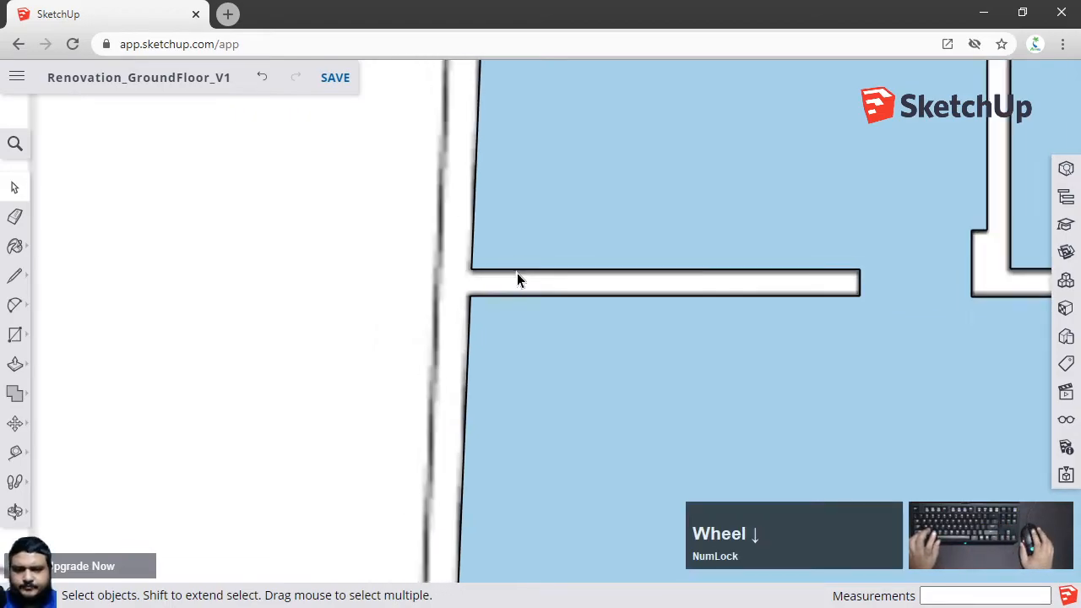
middle_click(512, 413)
scroll(488, 353, "up", 5)
scroll(488, 353, "up", 2)
left_click(474, 373)
left_click(482, 390)
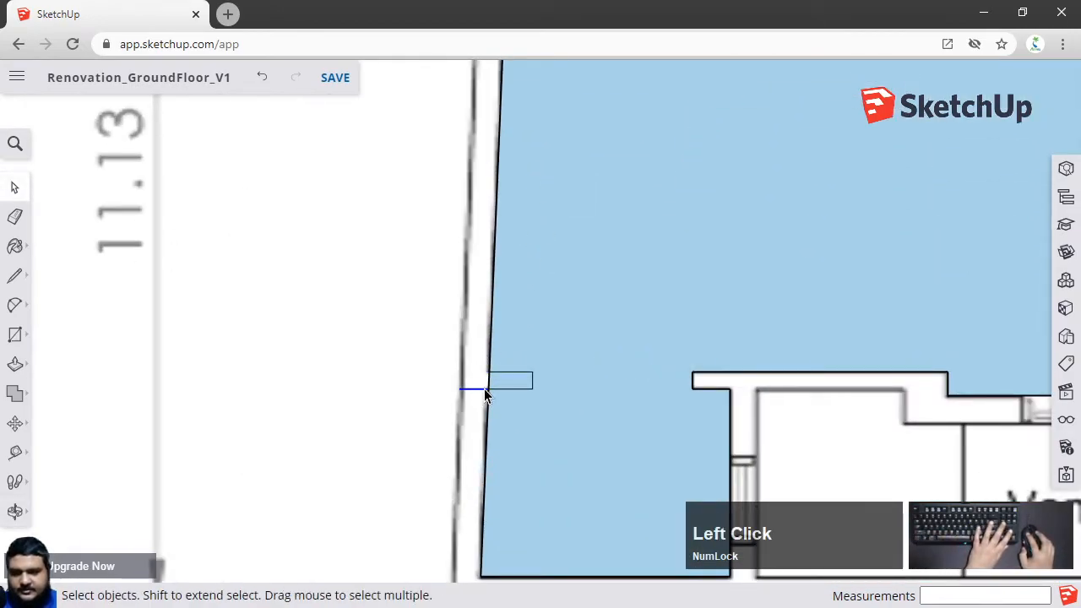
scroll(516, 379, "down", 6)
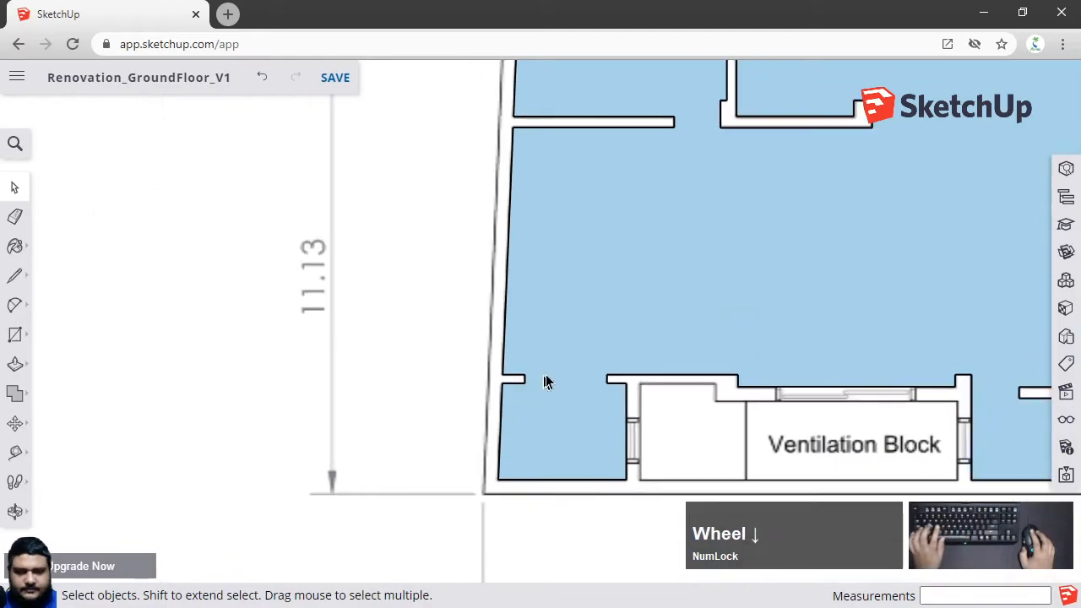
middle_click_drag(597, 282, 569, 376, "shift")
scroll(624, 385, "up", 2)
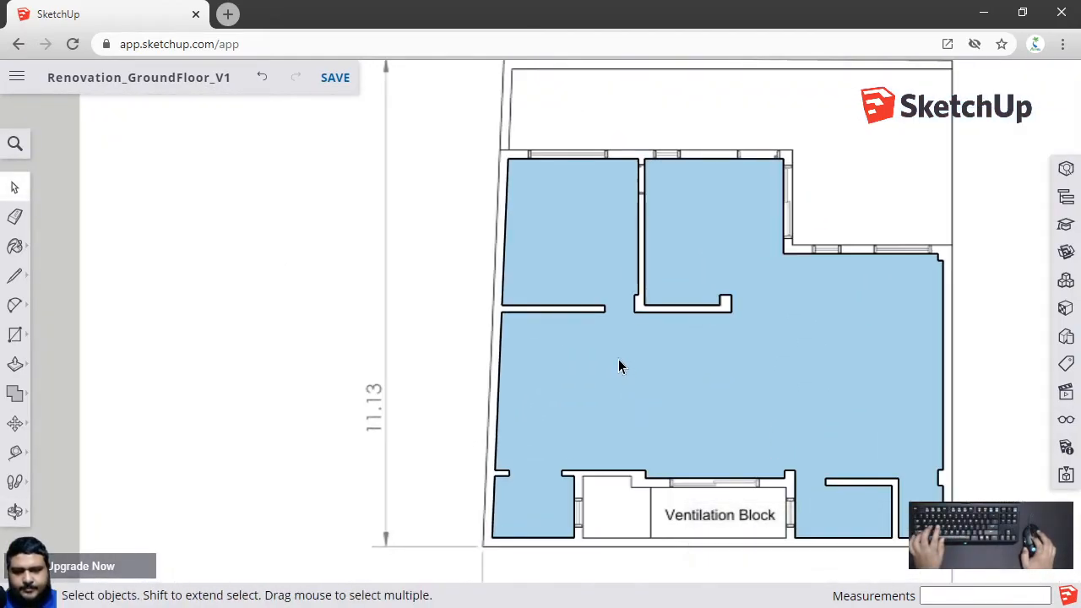
middle_click_drag(618, 367, 644, 381)
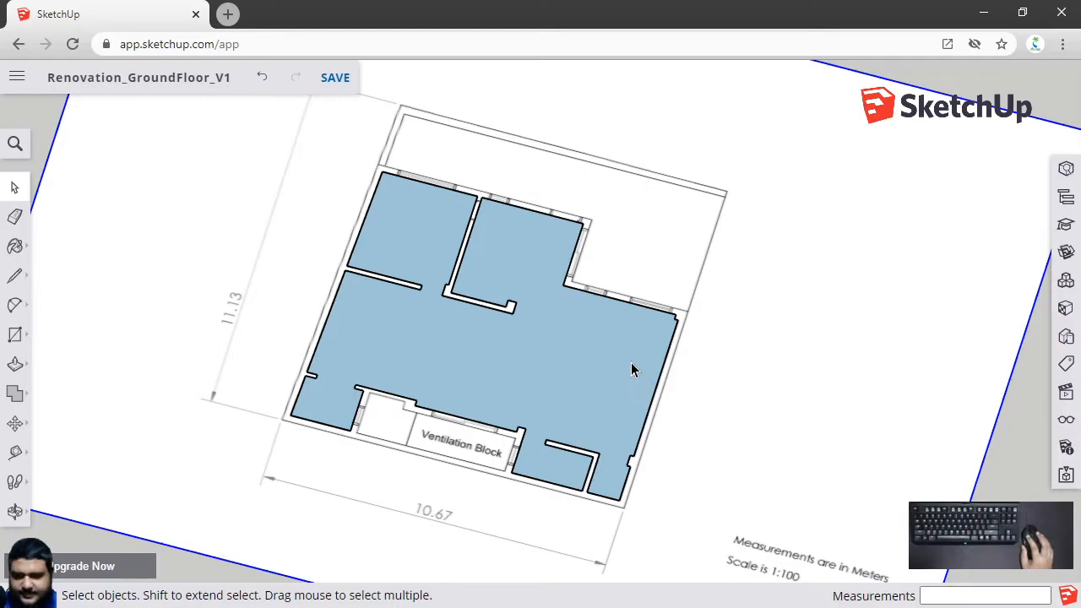
Make the floor face into a group
left_click(631, 363)
right_click(633, 369)
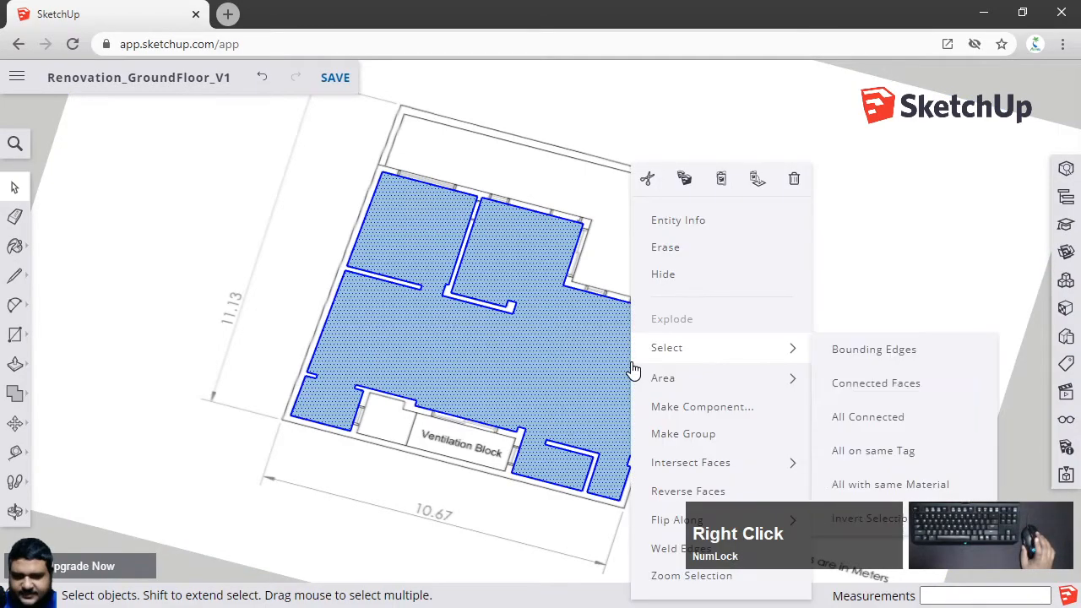
left_click(699, 436)
Move the floor group 20' down along the blue axis, below the floor plan image
scroll(699, 439, "down", 3)
middle_click_drag(685, 453, 692, 343)
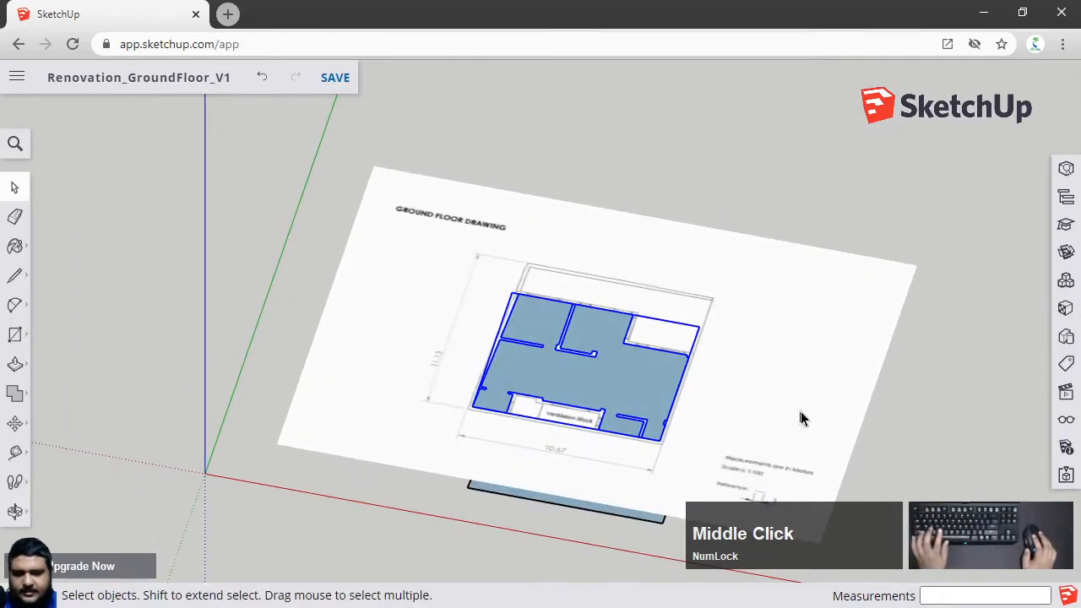
middle_click_drag(801, 415, 687, 341, "shift")
middle_click_drag(853, 225, 844, 218)
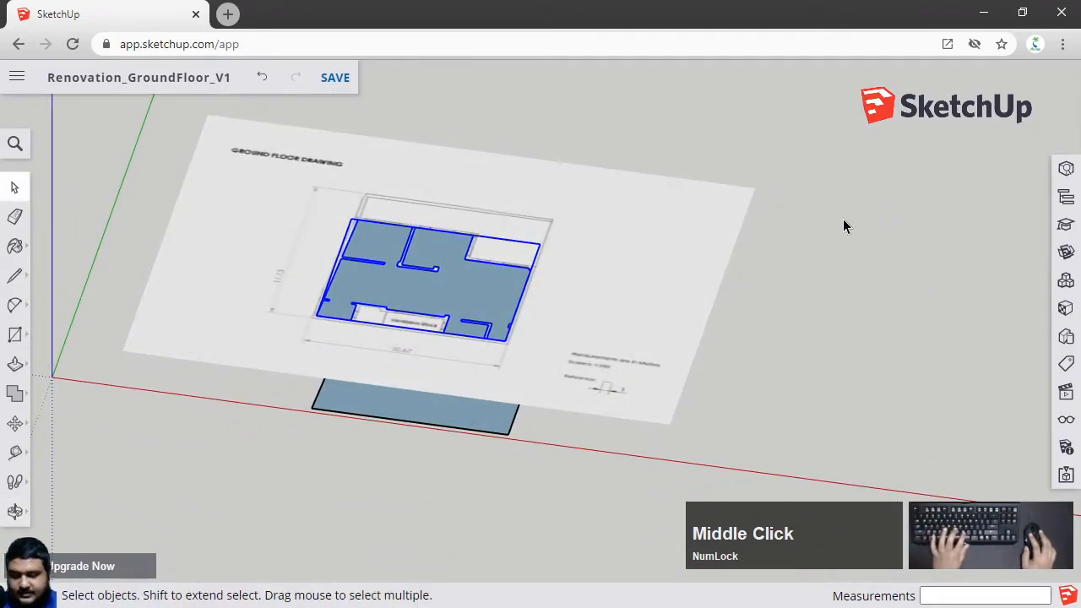
key("m")
left_click(841, 217)
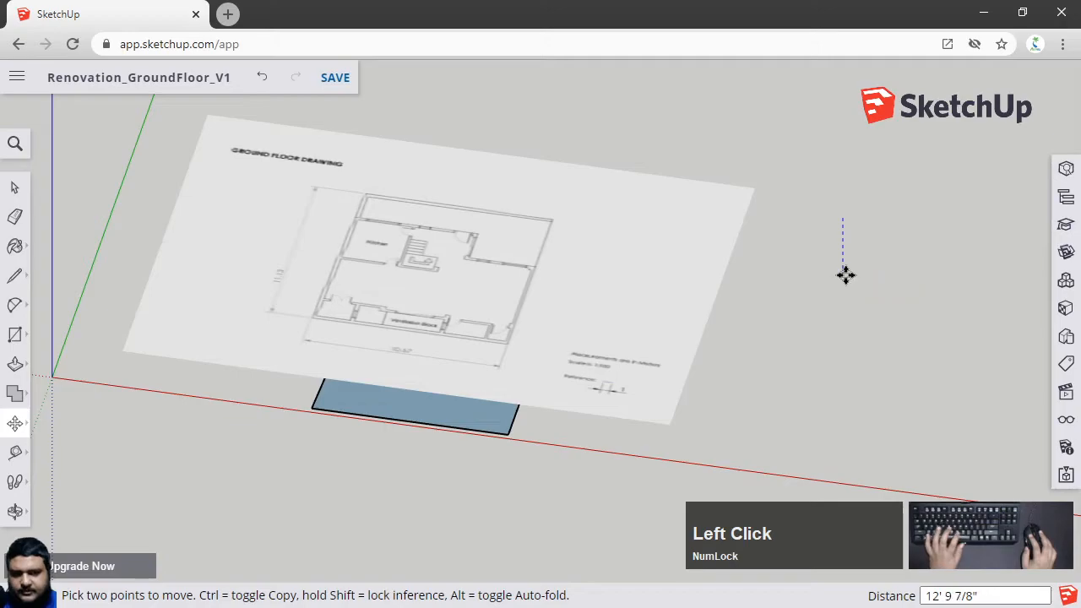
type("20'")
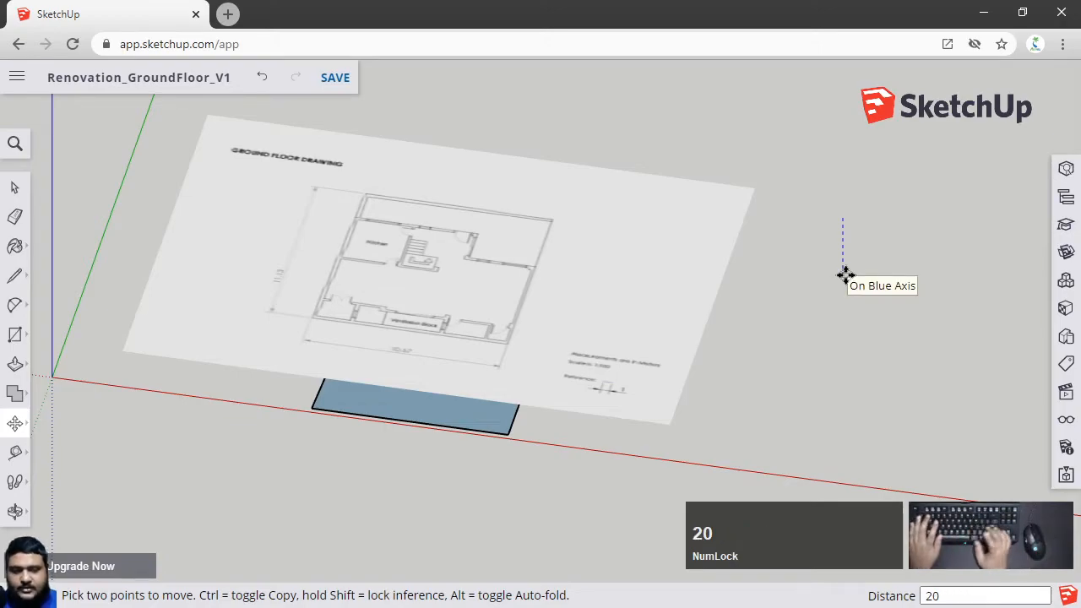
key("Return")
key("space")
Orbit and zoom around the floor group to inspect it
left_click(848, 277)
scroll(402, 379, "up", 5)
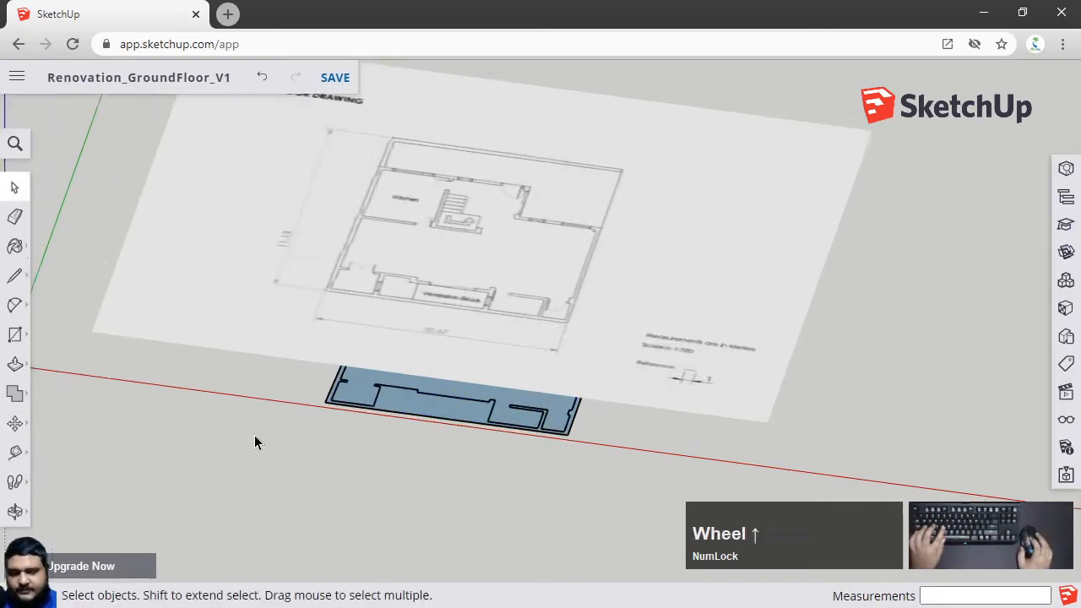
middle_click_drag(402, 374, 504, 313)
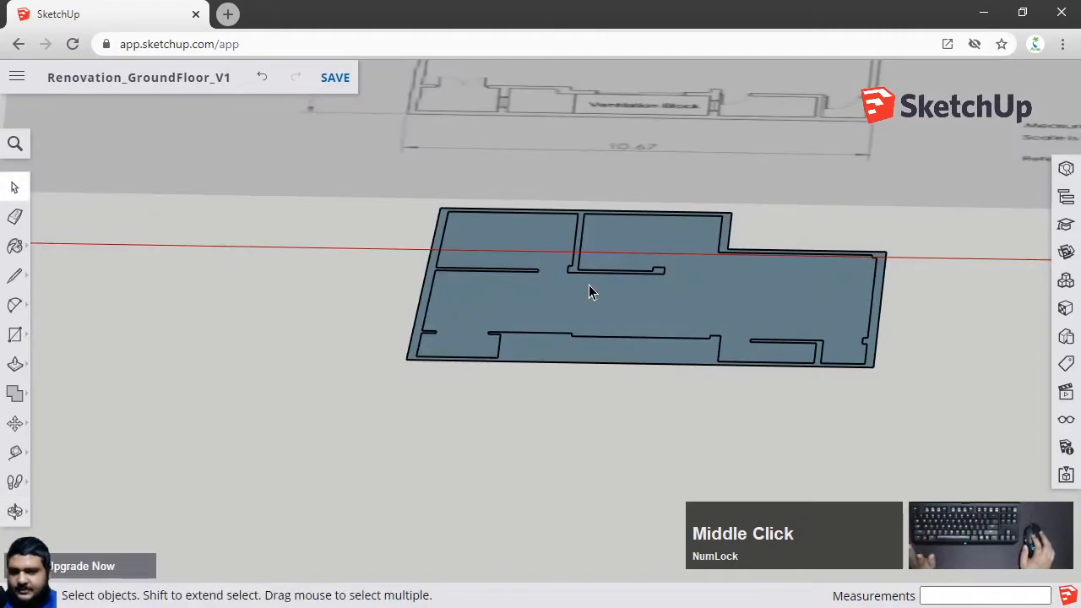
scroll(588, 285, "down", 2)
middle_click_drag(589, 285, 588, 285)
middle_click_drag(658, 285, 784, 163)
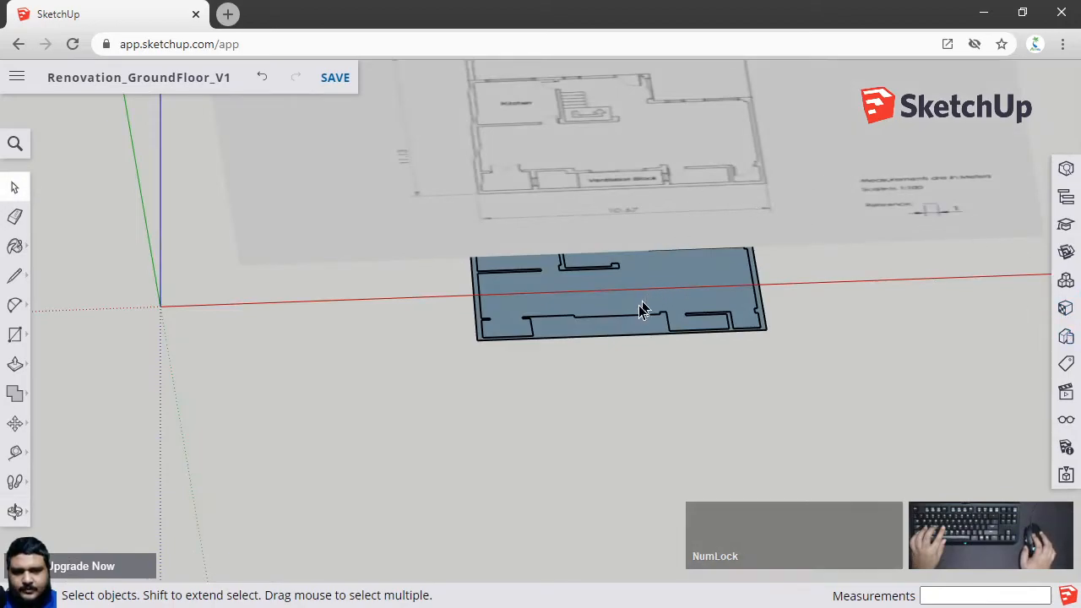
scroll(647, 299, "up", 3)
middle_click_drag(647, 321, 598, 287)
scroll(612, 256, "down", 3)
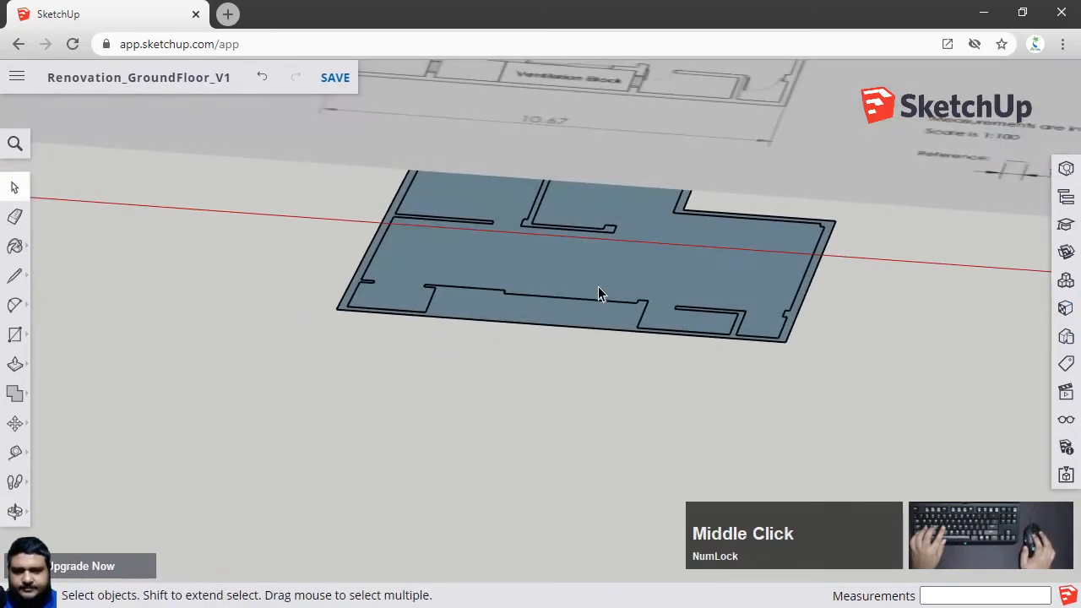
Examine the floor group from several angles beneath the floor plan image
scroll(598, 282, "down", 4)
middle_click_drag(605, 146, 574, 326, "shift")
scroll(567, 321, "up", 2)
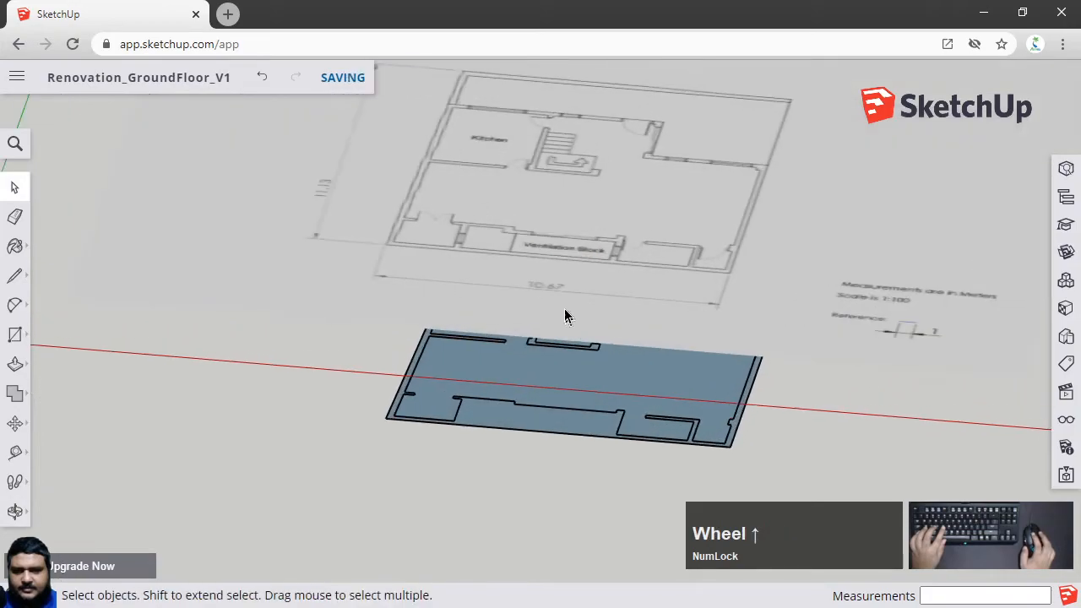
scroll(567, 405, "up", 3)
left_click(566, 404)
scroll(566, 404, "up", 2)
middle_click_drag(566, 411, 571, 383)
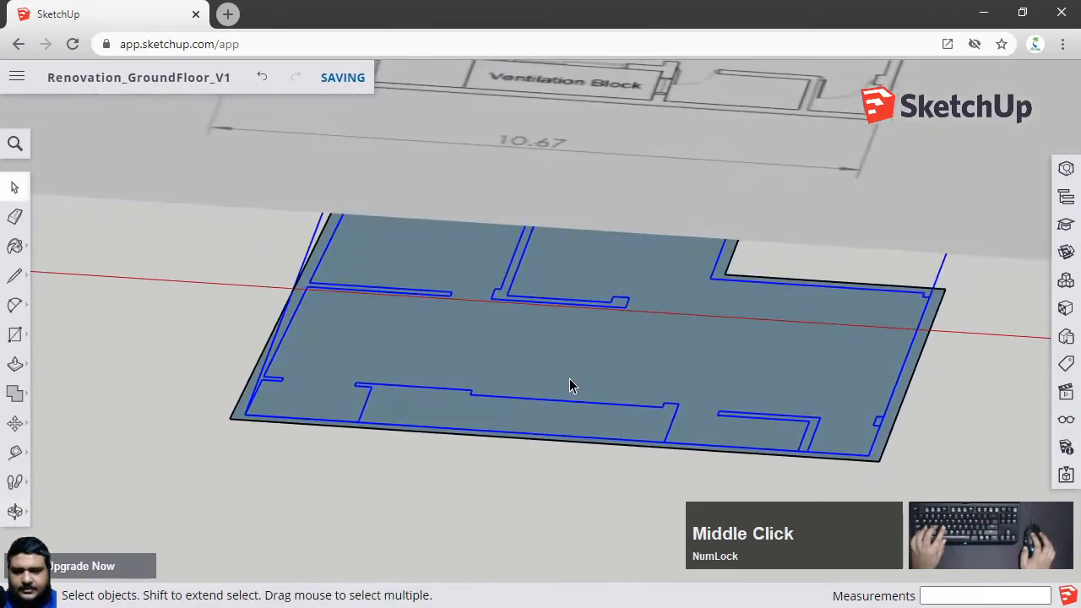
scroll(490, 403, "up", 2)
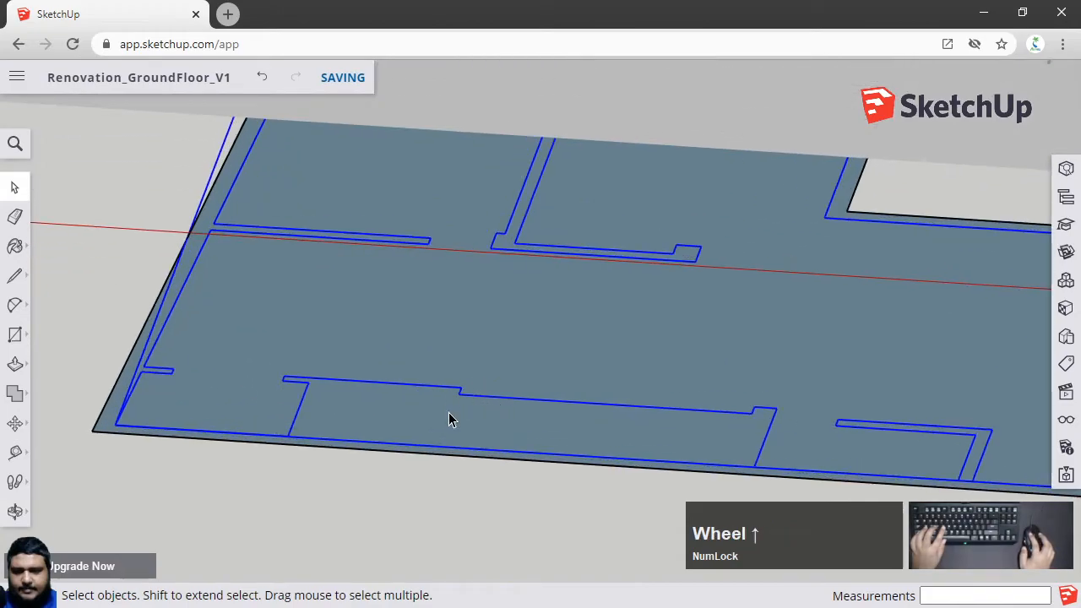
left_click(374, 437, "shift")
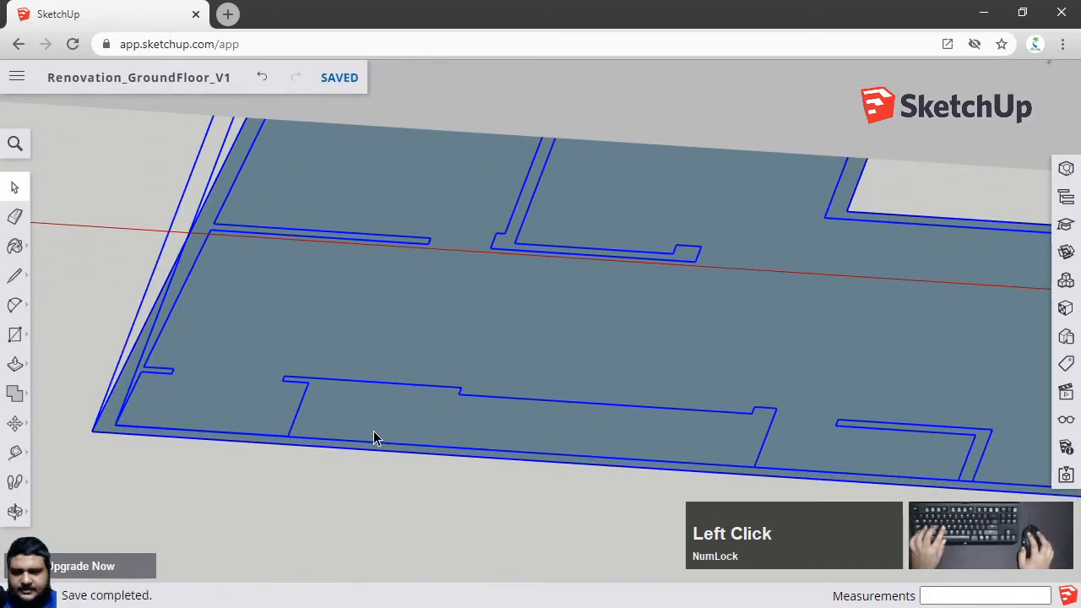
right_click(397, 355)
left_click(313, 357)
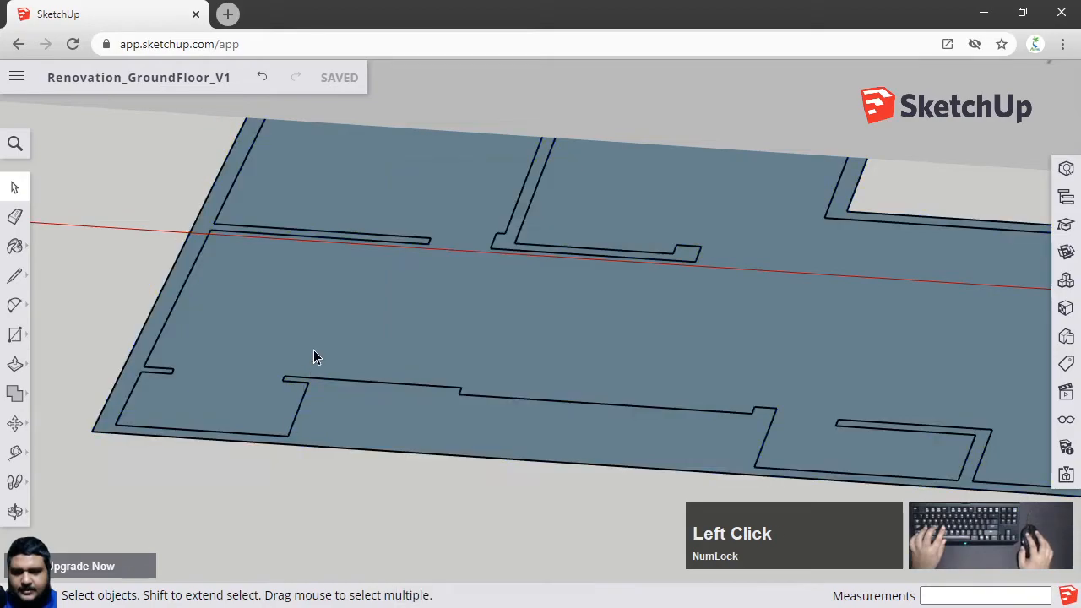
scroll(313, 357, "down", 3)
left_click(523, 460)
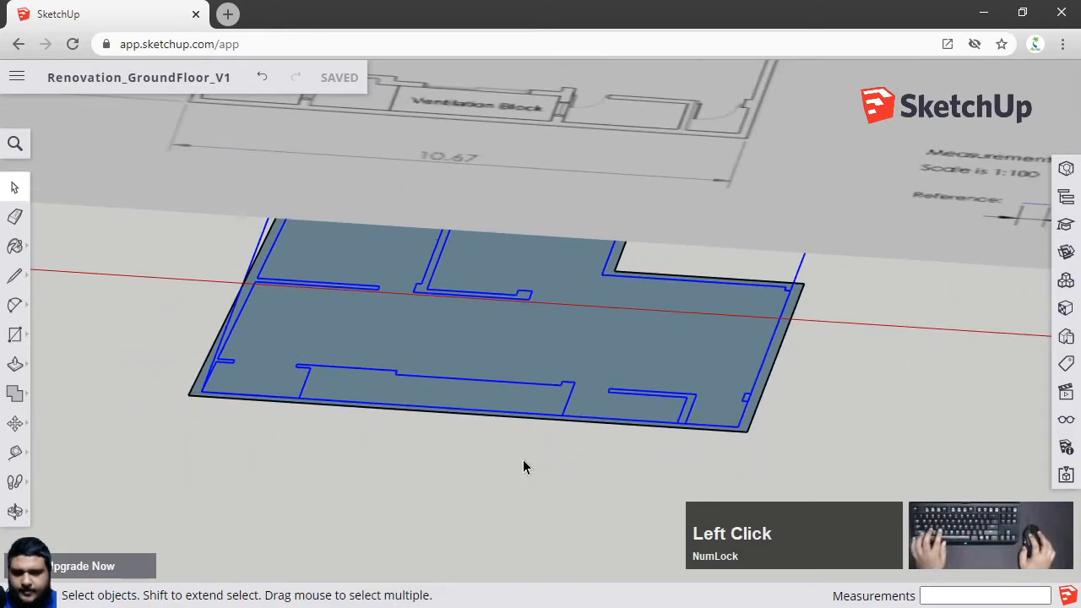
middle_click_drag(506, 458, 476, 414)
scroll(467, 361, "down", 3)
middle_click_drag(467, 355, 502, 295)
scroll(420, 359, "up", 3)
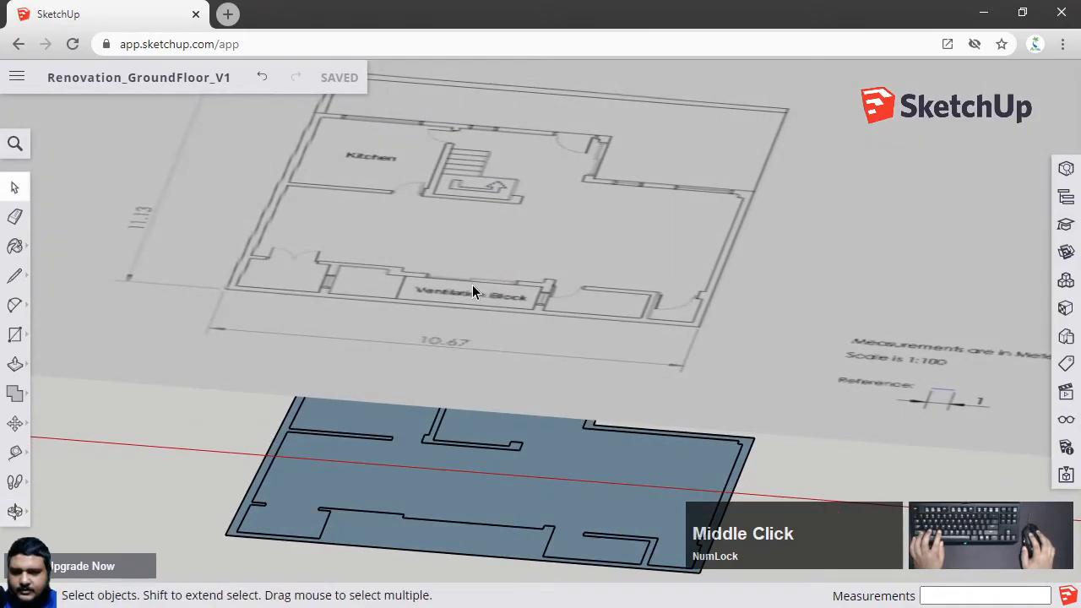
scroll(472, 291, "up", 2)
middle_click_drag(377, 310, 493, 272)
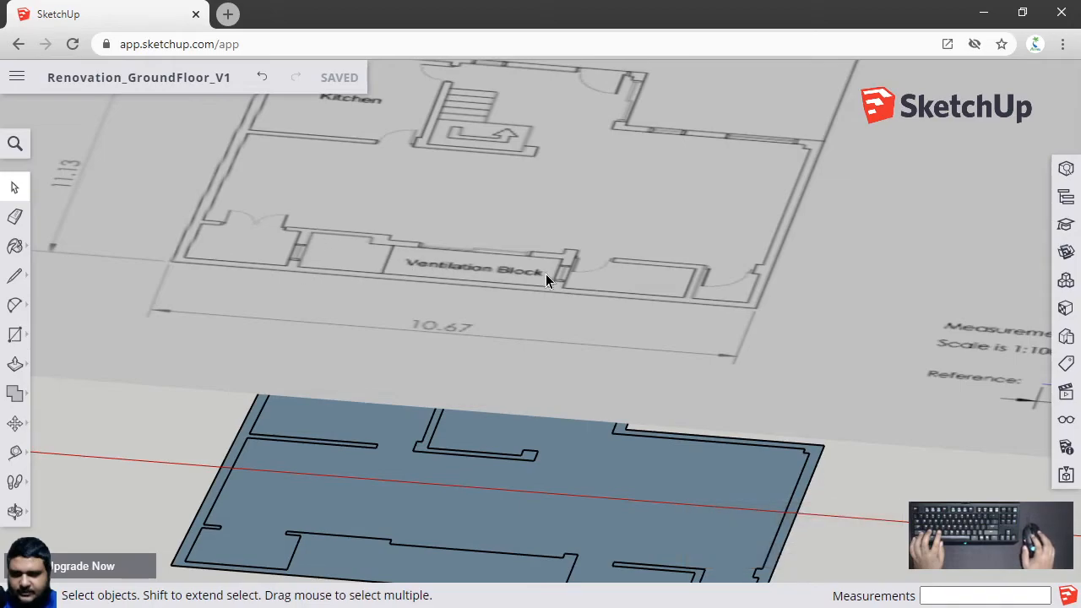
middle_click_drag(621, 515, 579, 435, "shift")
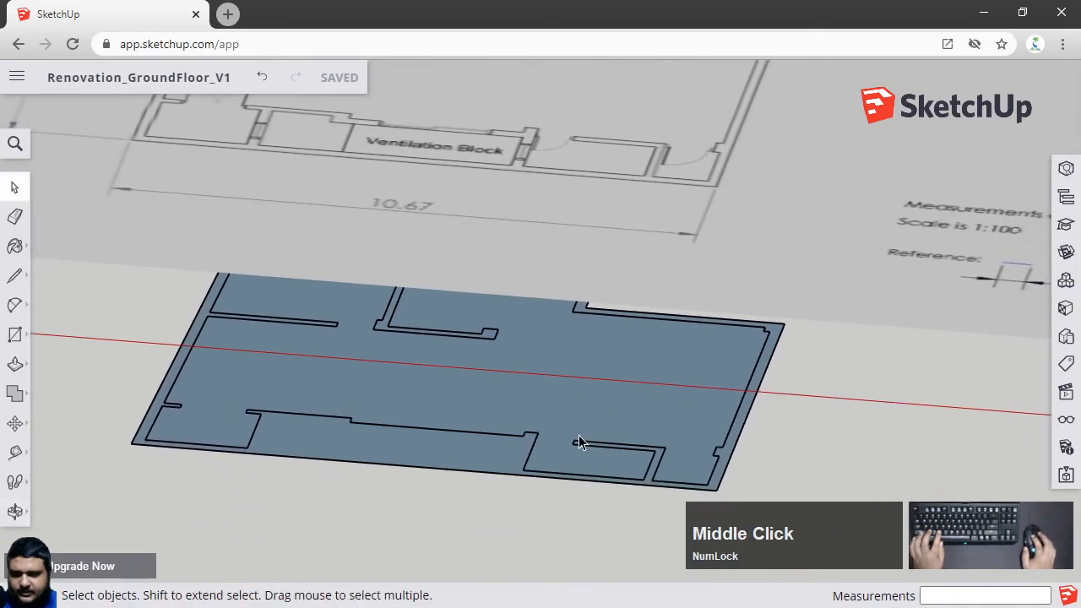
mouse_move(577, 369)
middle_mouse_down("shift")
mouse_move(582, 380)
mouse_move(571, 361)
middle_mouse_up("shift")
middle_click_drag(560, 197, 560, 319, "shift")
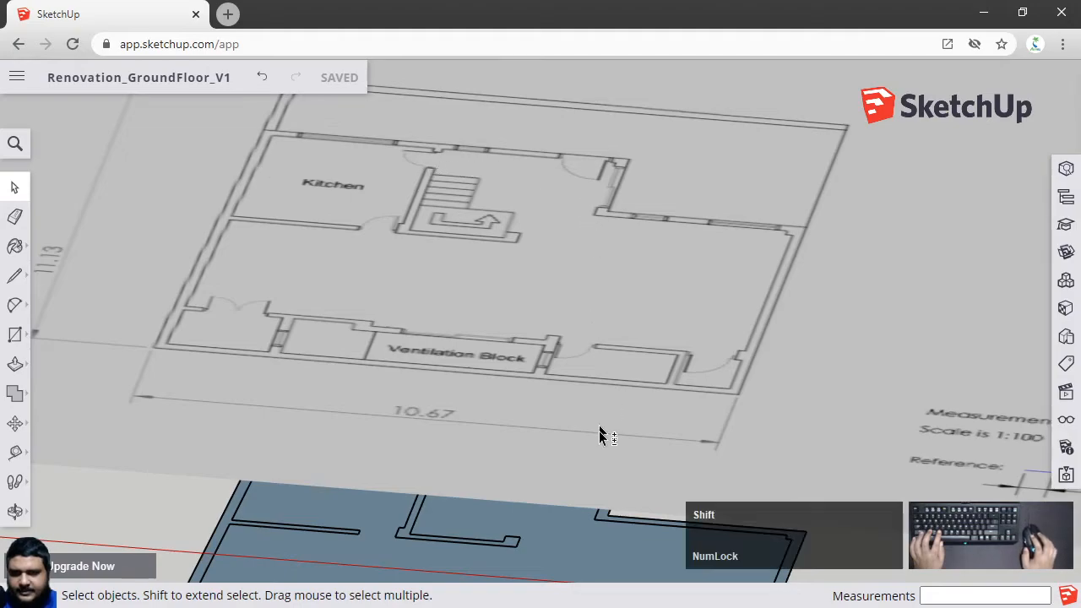
middle_click_drag(531, 539, 482, 473, "shift")
scroll(434, 482, "up", 3)
scroll(351, 524, "down", 3)
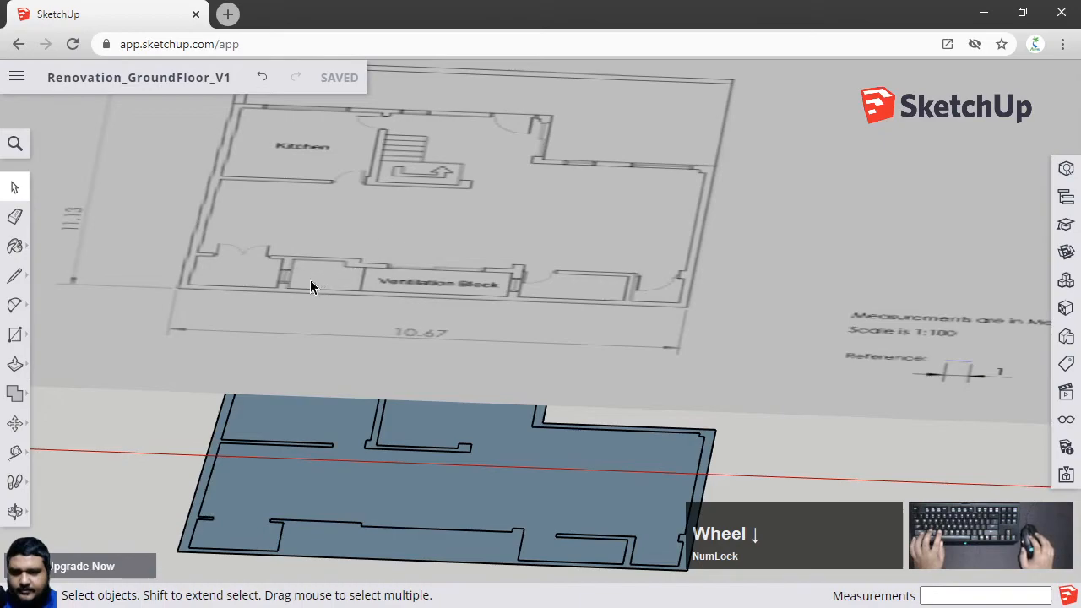
Switch to the top view and trace the Ventilation Block room outline with the Line tool into a closed face
left_click(1065, 310)
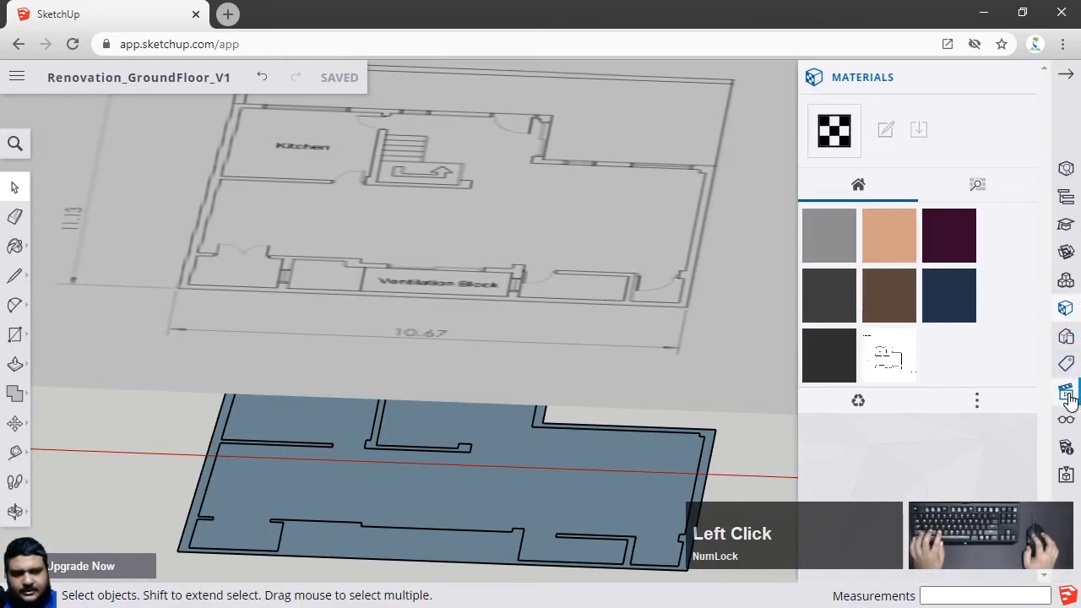
left_click(1066, 392)
left_click(934, 439)
scroll(959, 220, "up", 2)
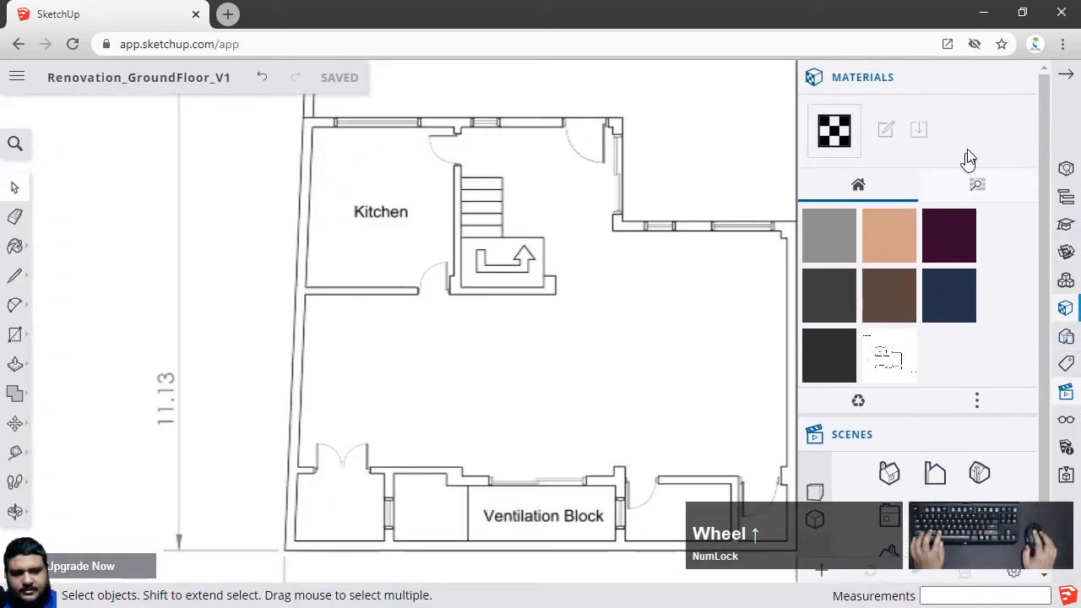
left_click(1013, 81)
left_click(1013, 81)
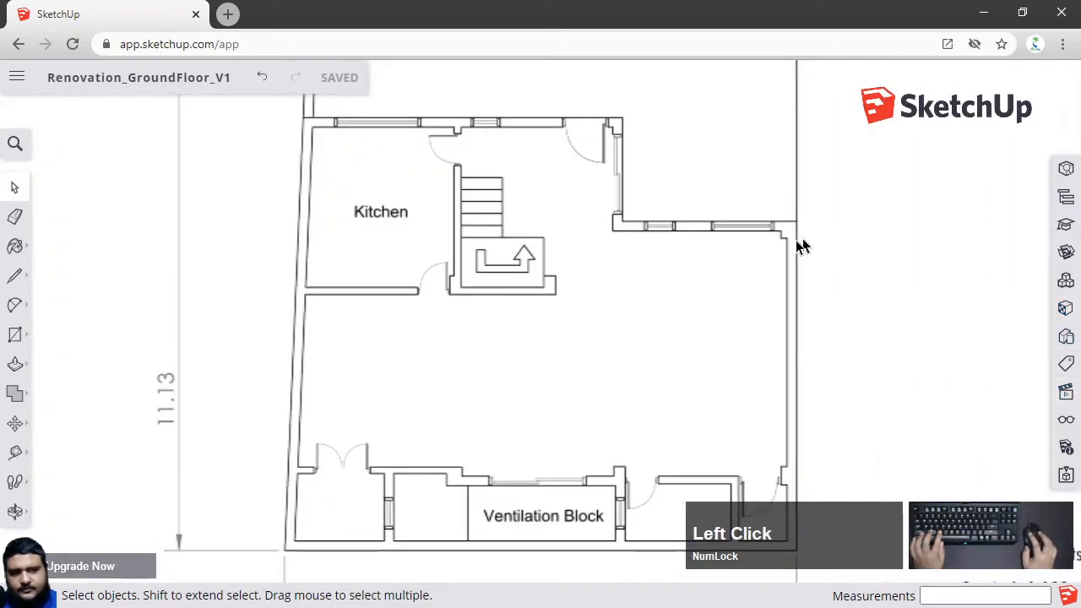
scroll(568, 553, "up", 2)
middle_click_drag(569, 554, 560, 482)
scroll(569, 451, "up", 3)
key("l")
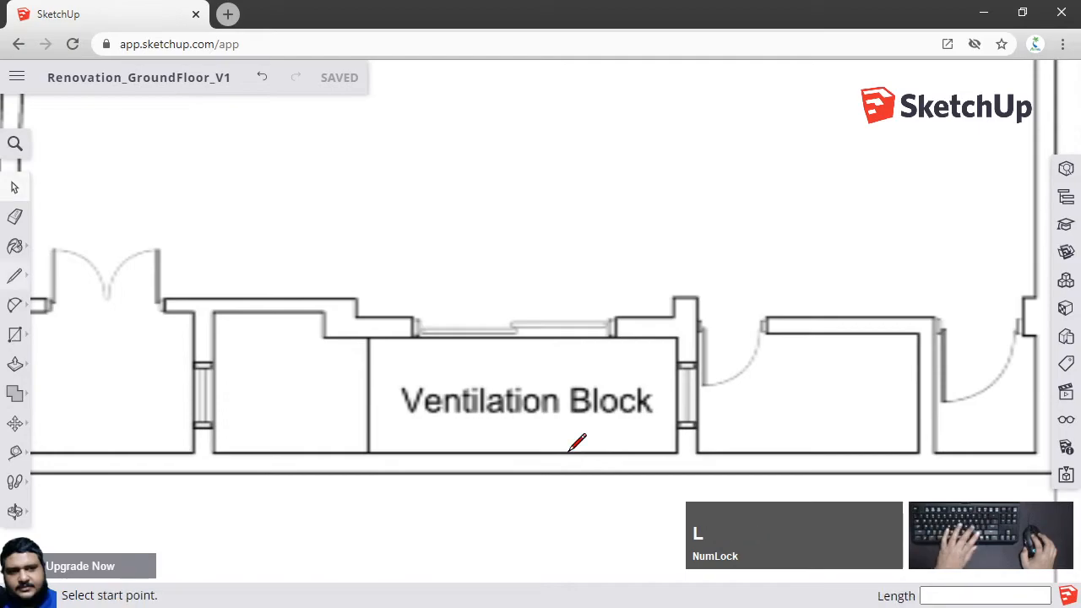
scroll(363, 426, "up", 3)
middle_click_drag(212, 316, 338, 302, "shift")
scroll(296, 245, "down", 2)
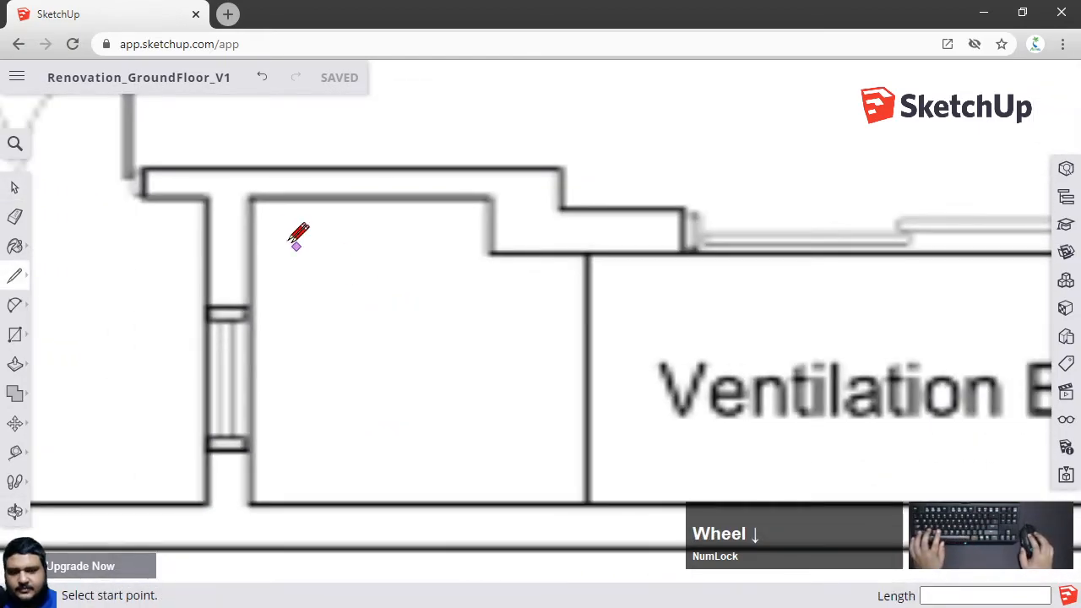
left_click(252, 198)
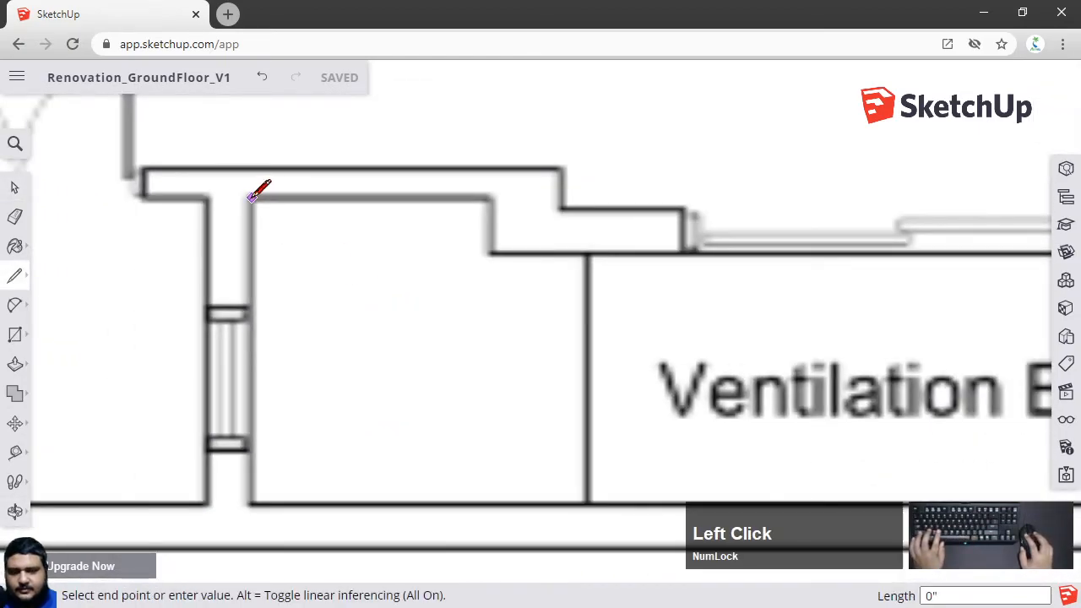
left_click(489, 198)
left_click(489, 252)
scroll(684, 250, "down", 3)
middle_click_drag(700, 241, 471, 278, "shift")
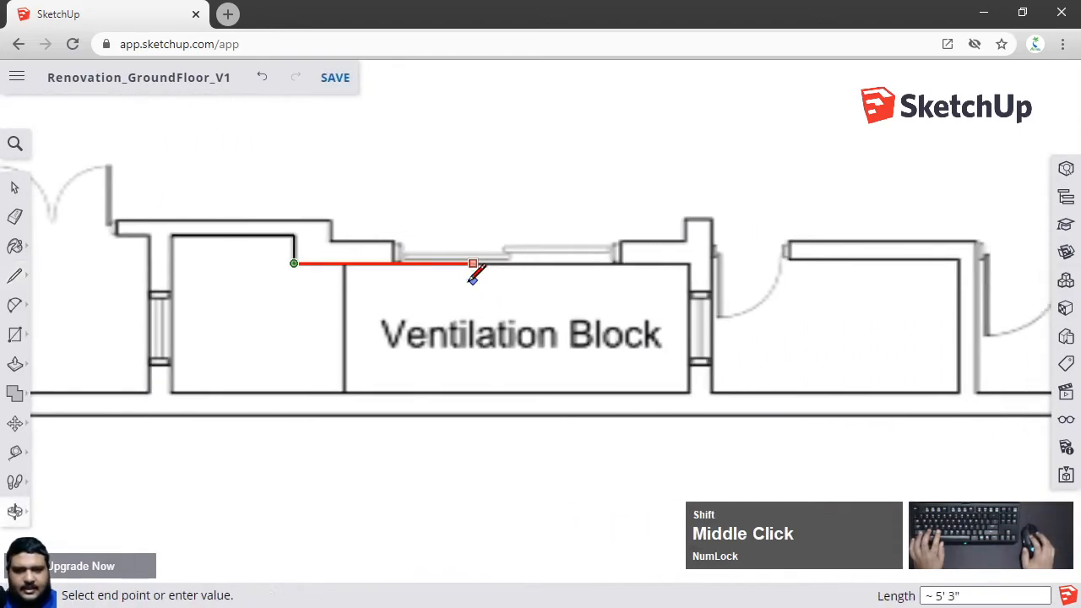
scroll(779, 258, "up", 3)
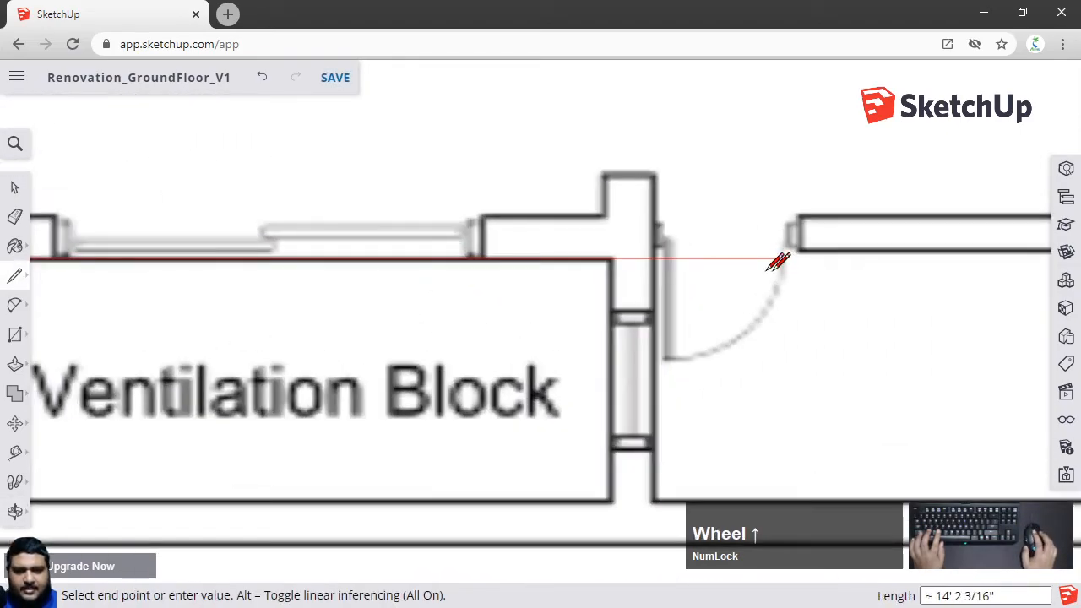
left_click(610, 257)
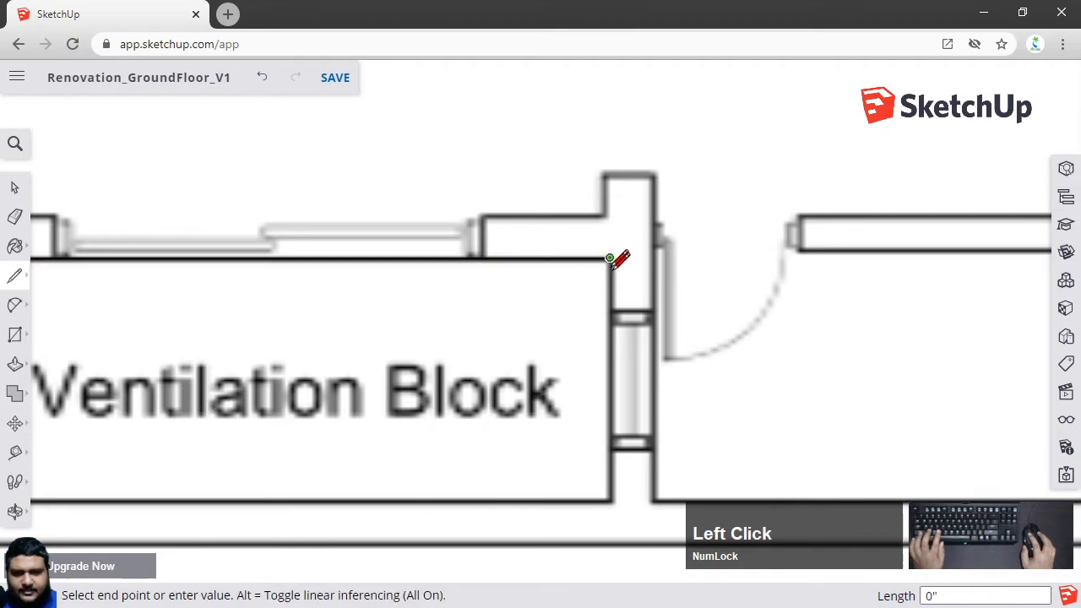
left_click(609, 500)
scroll(570, 478, "down", 3)
middle_click_drag(372, 465, 763, 436, "shift")
scroll(431, 448, "up", 3)
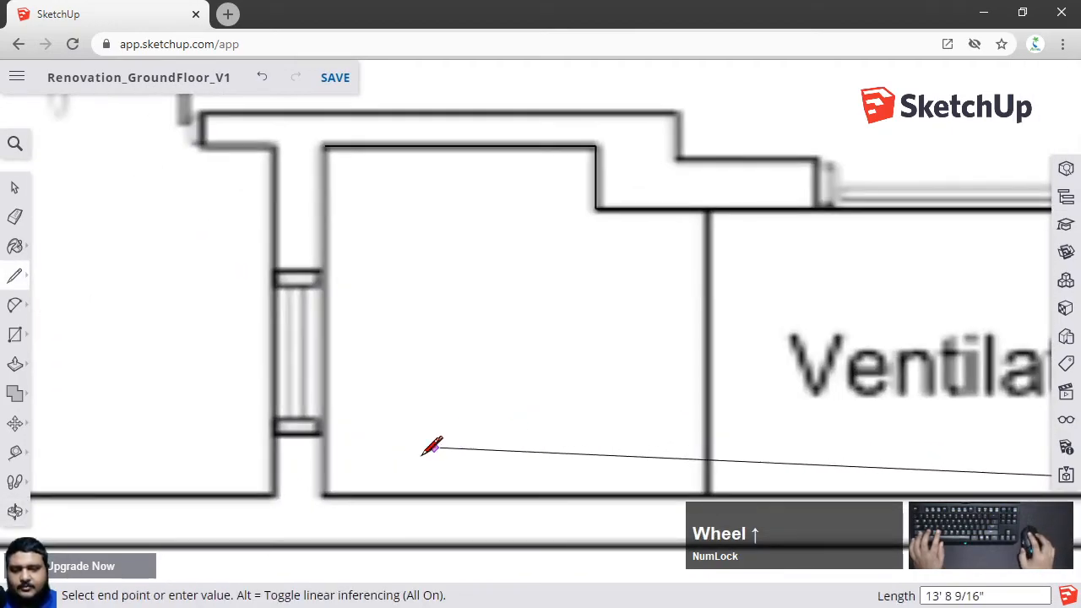
left_click(325, 494)
left_click(325, 147)
scroll(498, 368, "down", 3)
key("space")
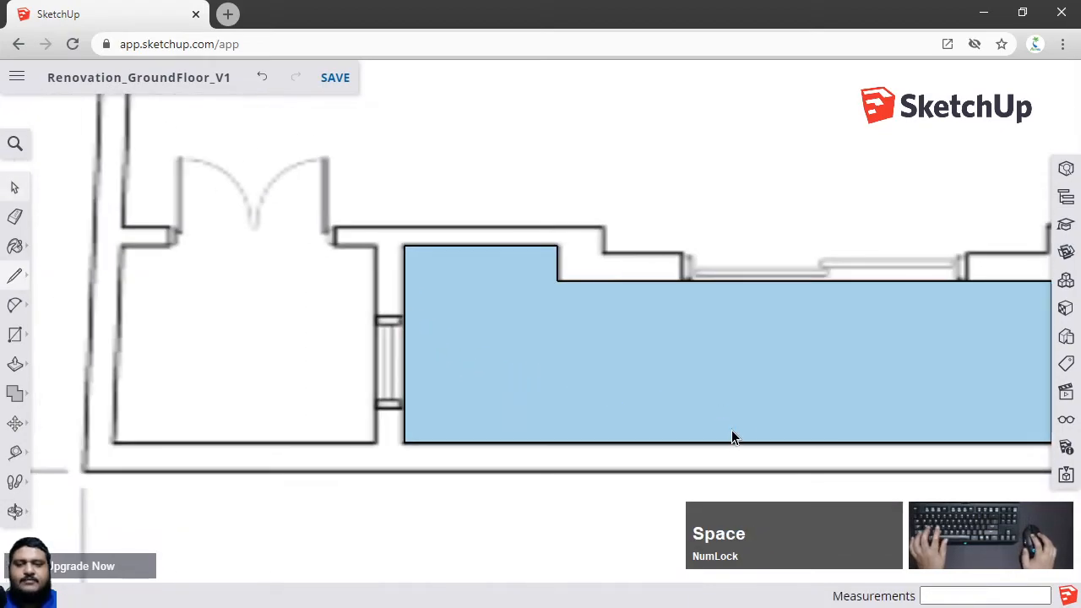
Make the traced Ventilation Block face into a group
middle_click_drag(731, 430, 579, 310)
scroll(720, 391, "down", 3)
mouse_move(721, 390)
middle_mouse_down("shift")
mouse_move(567, 276)
mouse_move(593, 198)
mouse_move(583, 169)
middle_mouse_up("shift")
left_click(567, 276)
right_click(583, 169)
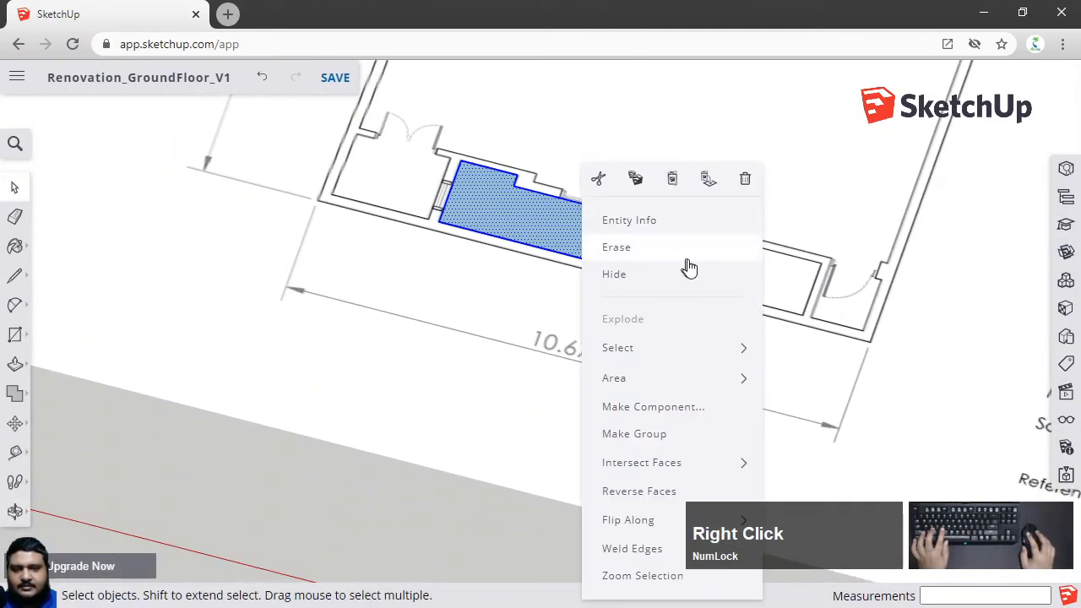
left_click(645, 435)
middle_click_drag(616, 359, 432, 329)
scroll(578, 258, "down", 3)
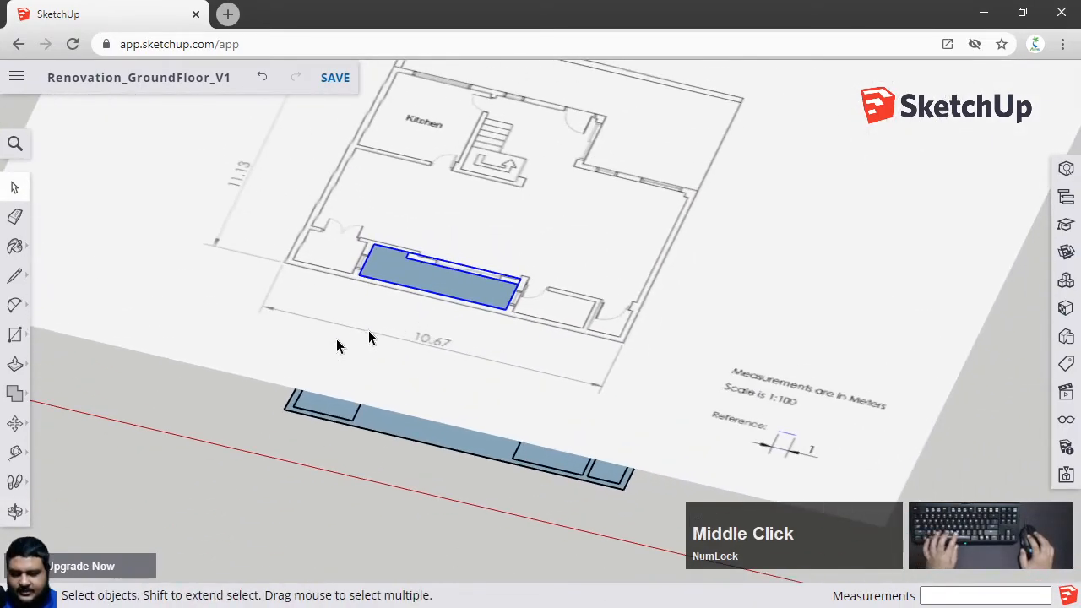
Move the Ventilation Block group 20 down along the blue axis onto the floor group
key("m")
left_click(155, 405)
type("20")
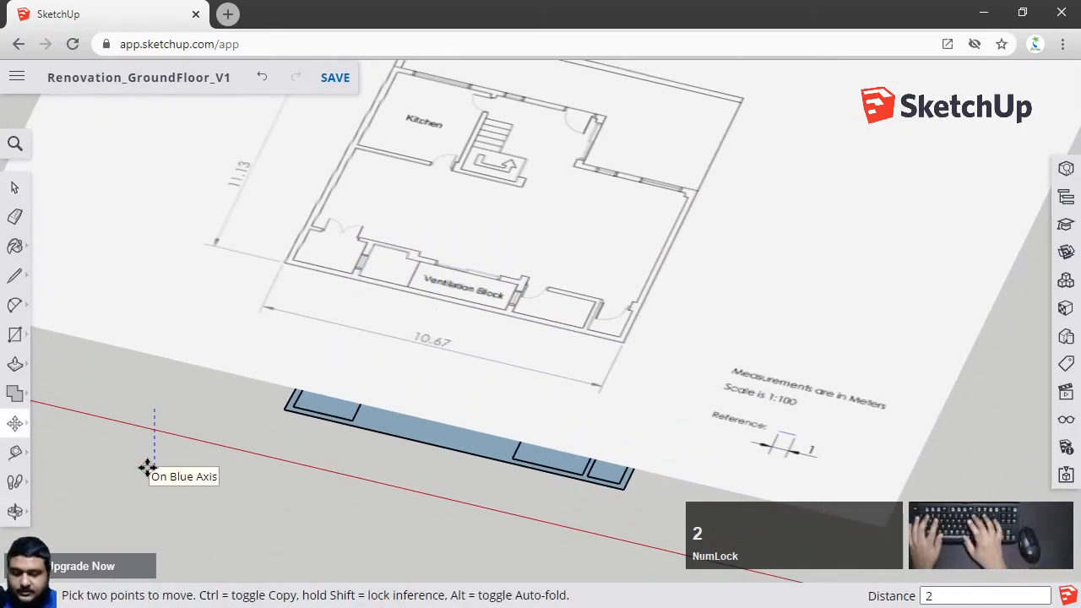
key("Return")
key("space")
left_click(266, 512)
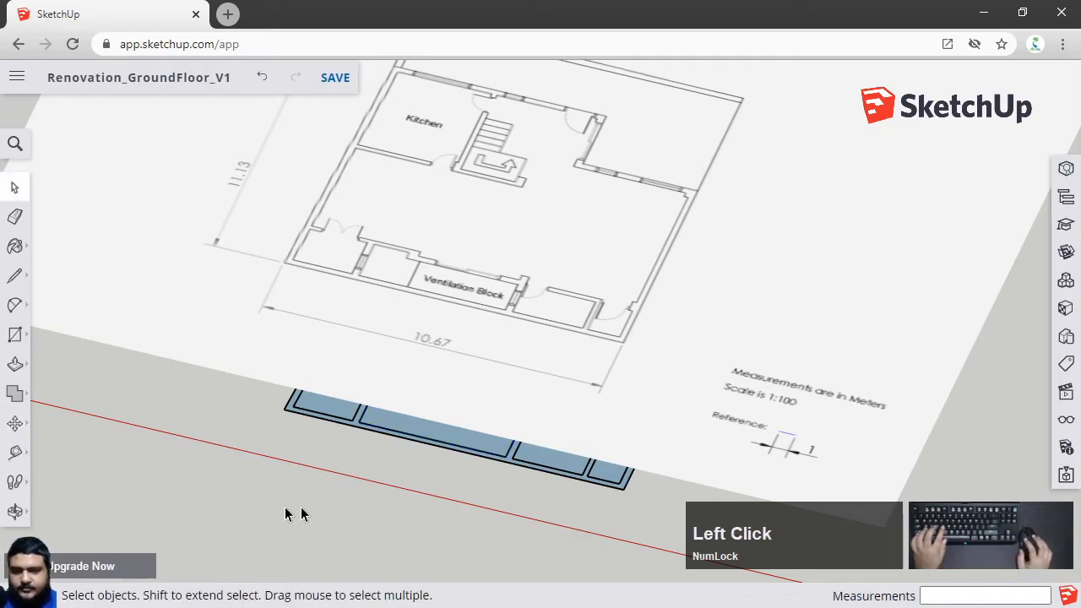
Explode the floor group and the Ventilation Block group
middle_click_drag(265, 512, 410, 403)
scroll(414, 460, "down", 2)
scroll(414, 461, "up", 3)
middle_click_drag(414, 461, 432, 374)
scroll(586, 388, "up", 4)
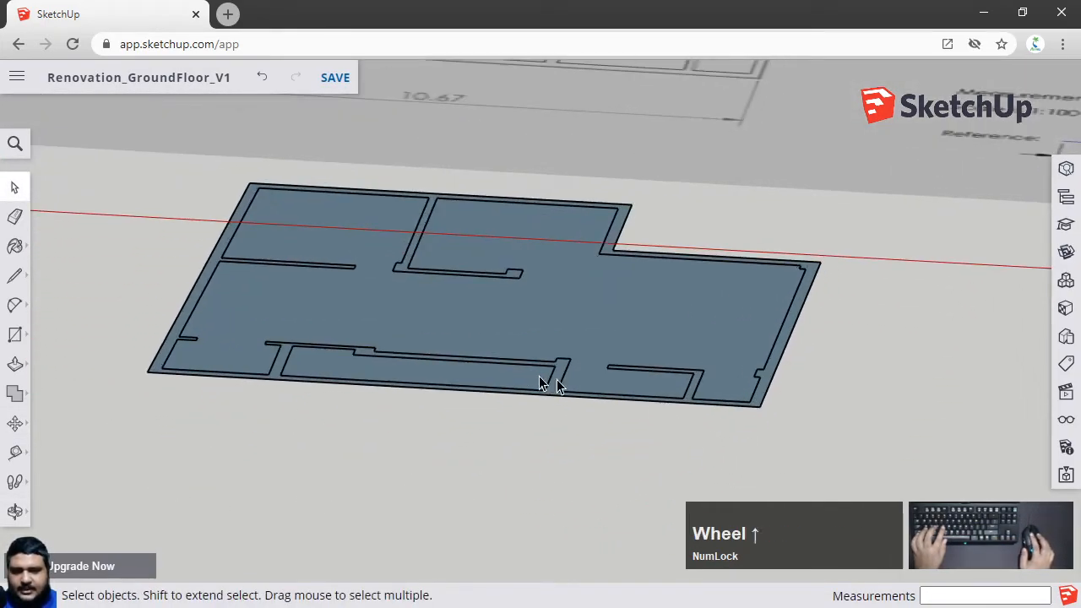
scroll(402, 313, "down", 2)
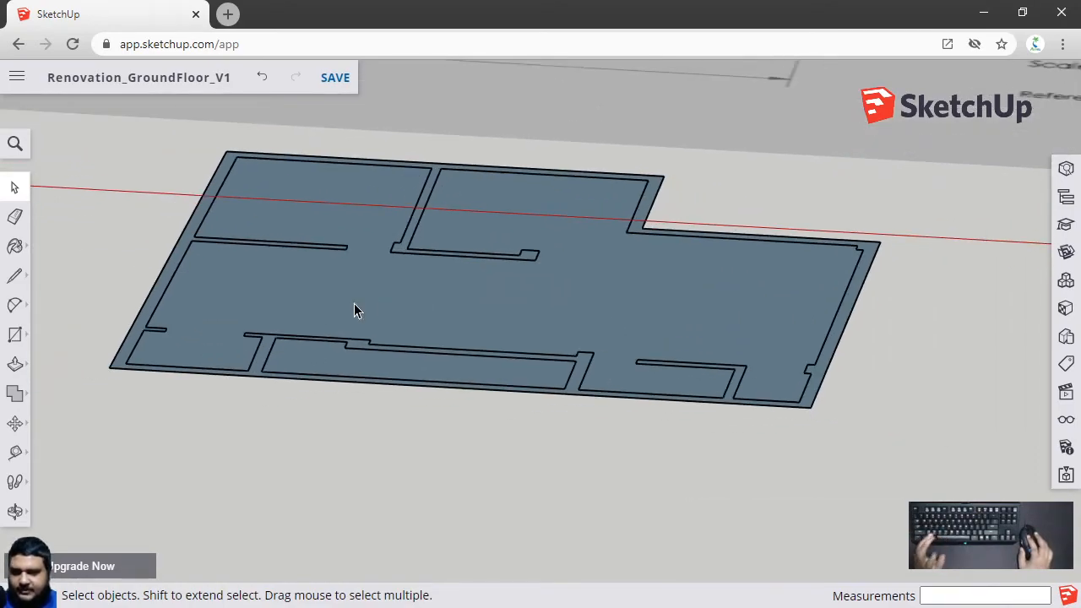
scroll(448, 287, "up", 3)
scroll(449, 287, "down", 2)
middle_click_drag(448, 287, 442, 321, "shift")
double_click(450, 332)
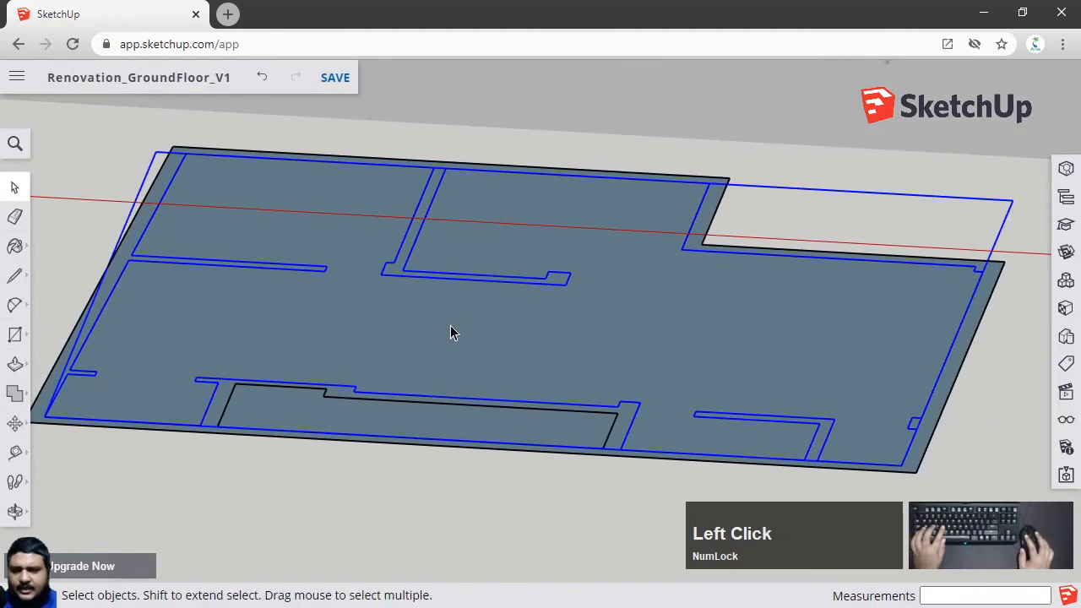
right_click(451, 329)
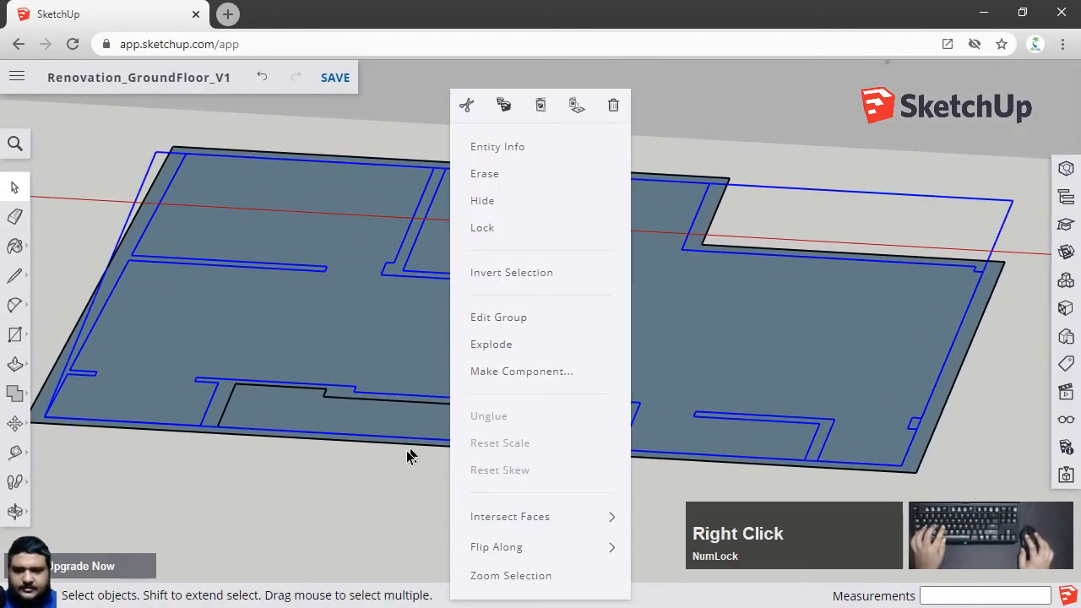
left_click(499, 345)
right_click(328, 425)
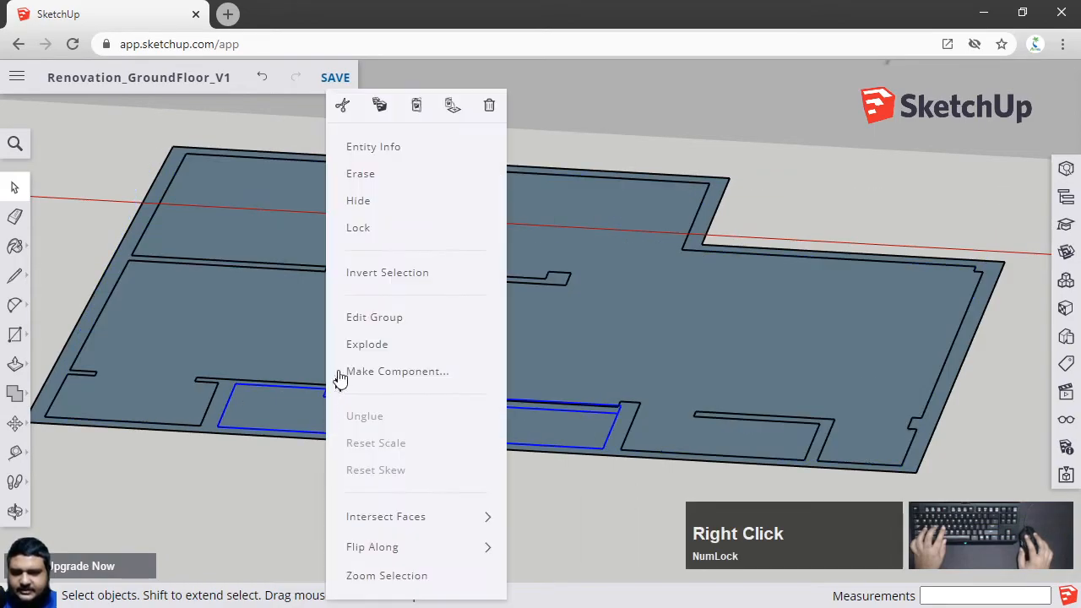
left_click(425, 357)
left_click(266, 500)
Explode the selected floor group once more, then undo that explode
right_click(218, 414)
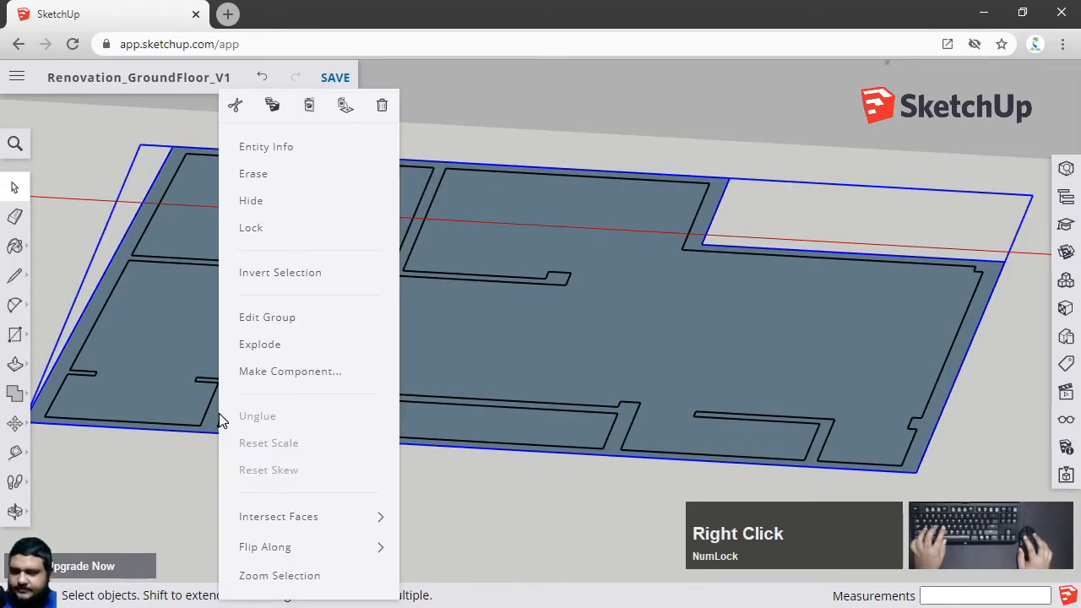
left_click(240, 346)
left_click(271, 498)
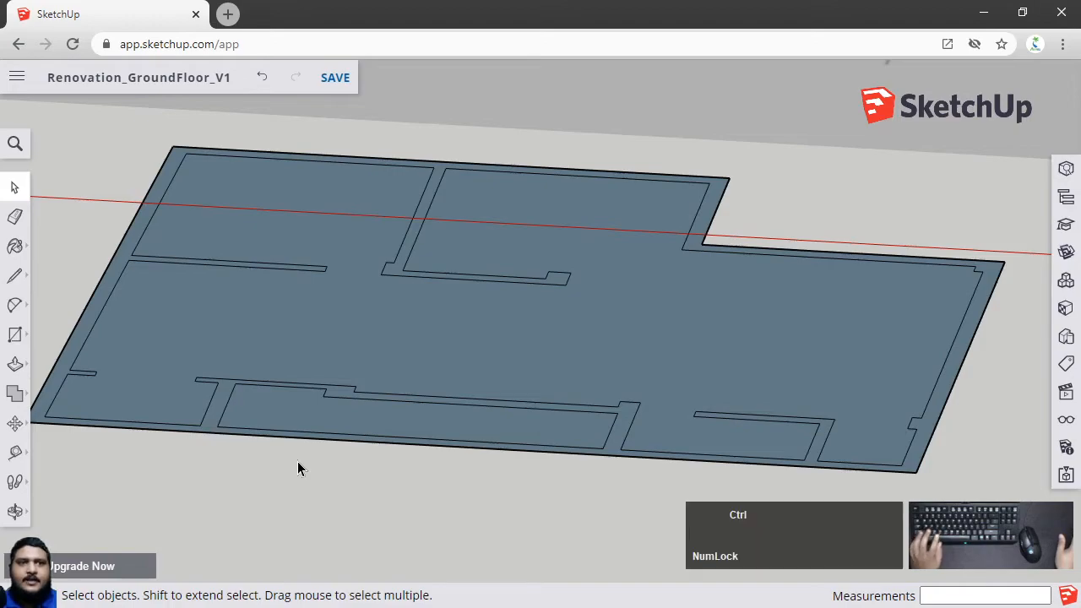
key("ctrl+z")
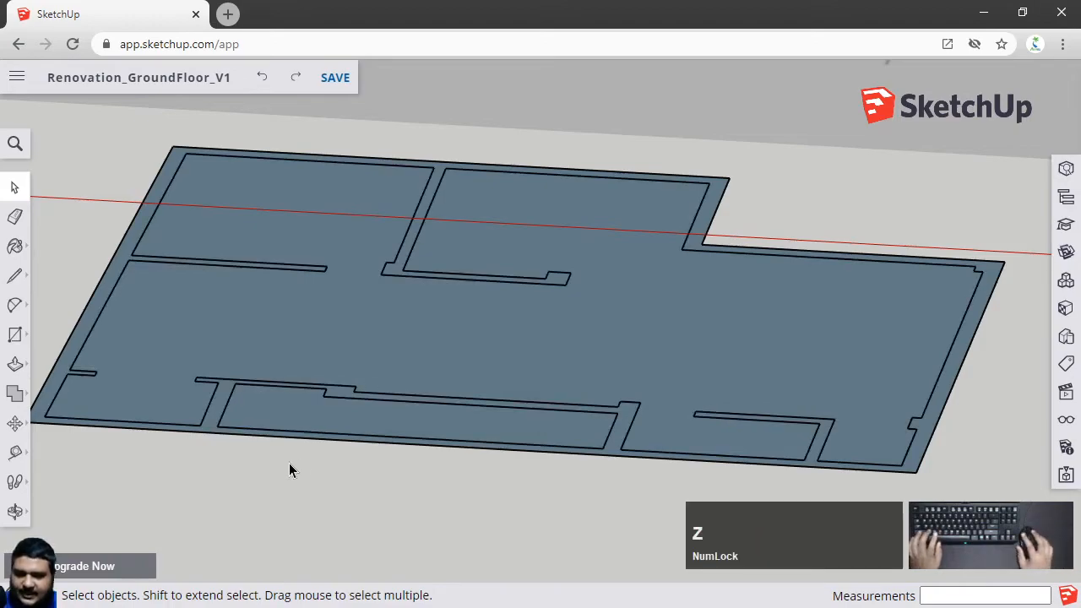
Select the floor face and its edges to check how the Ventilation Block area is separated
left_click(603, 441)
double_click(285, 429)
left_click(451, 369)
double_click(441, 361)
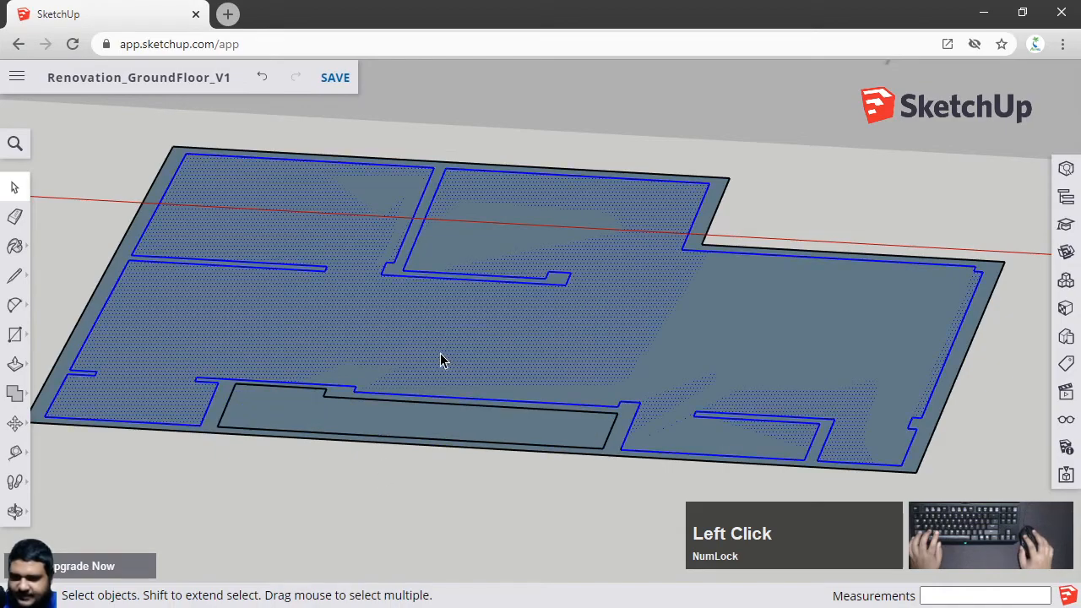
Copy the floor group 5' up along the blue axis
left_click(469, 528)
left_click(612, 457)
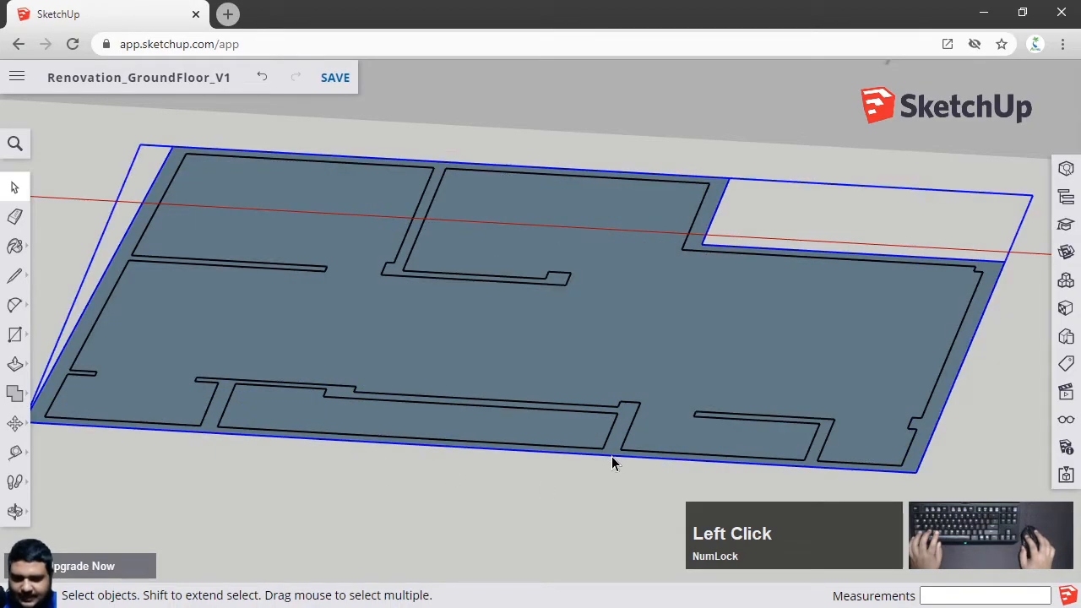
scroll(611, 456, "down", 2)
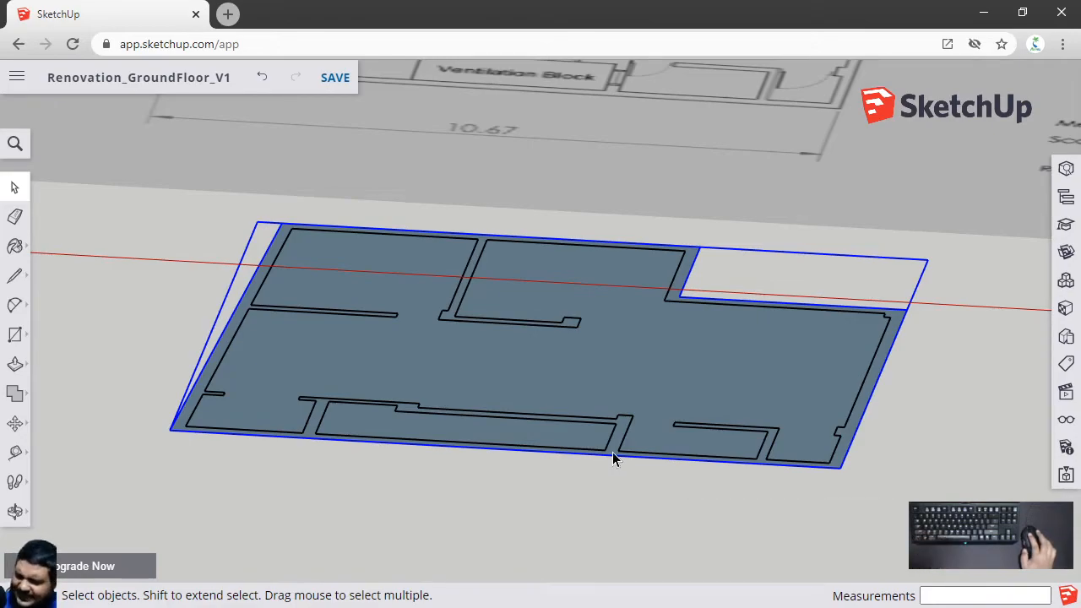
key("ctrl")
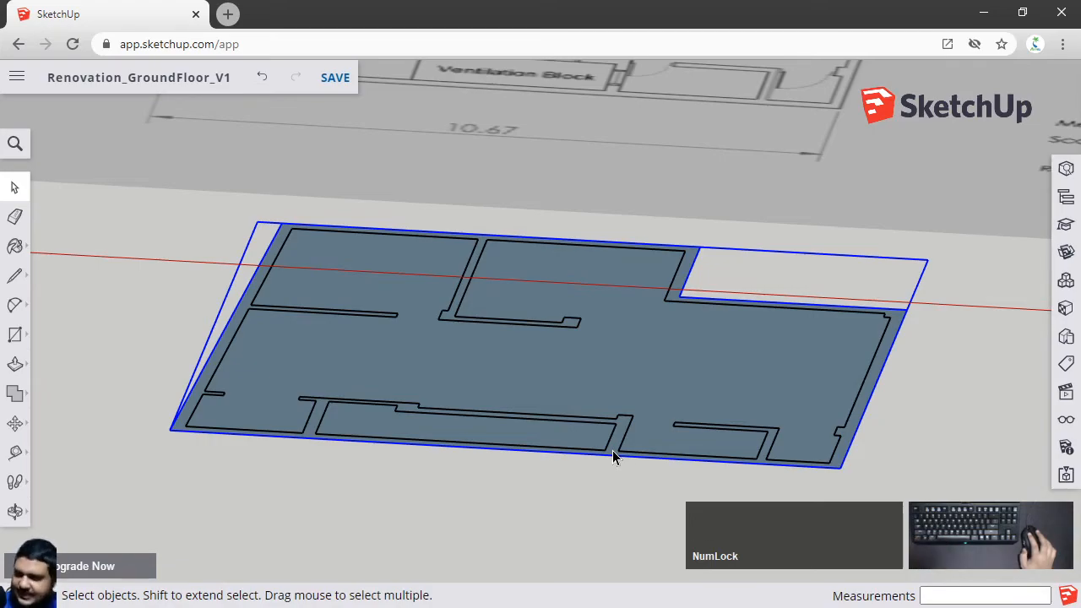
middle_click_drag(869, 476, 790, 469)
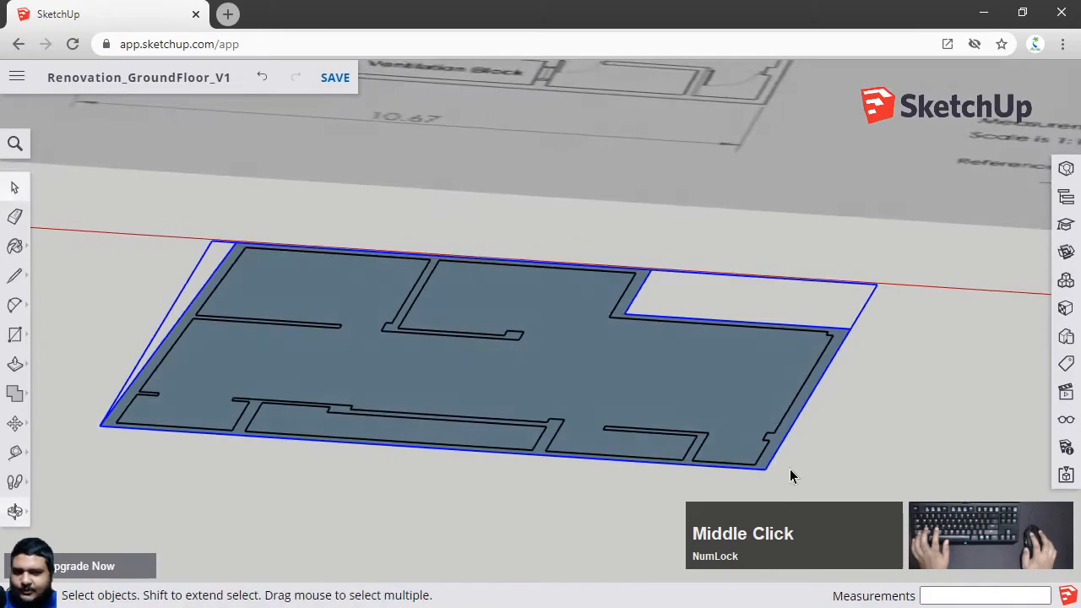
scroll(790, 469, "down", 2)
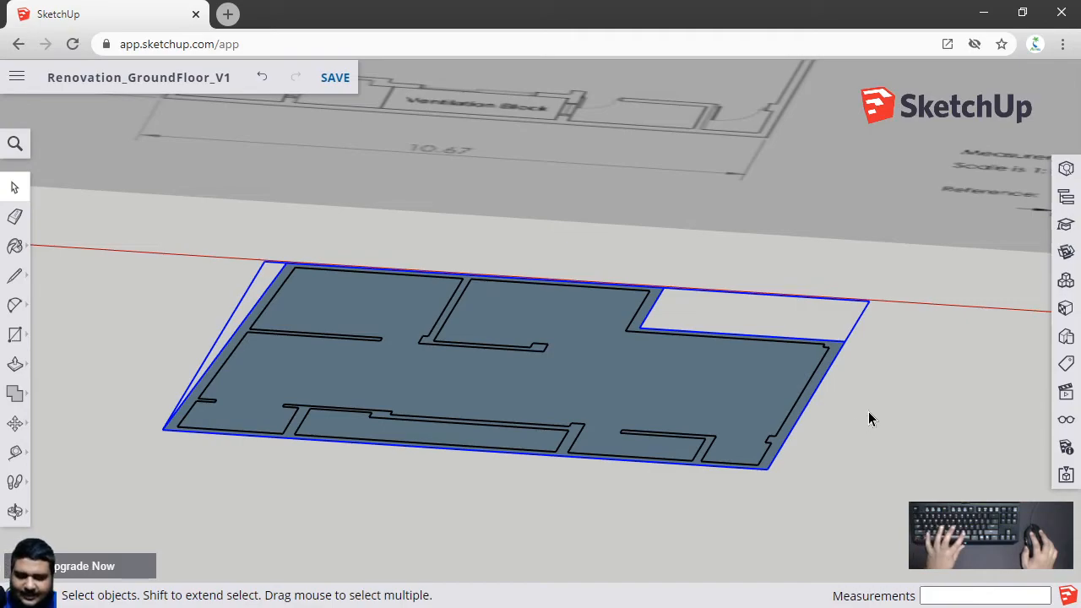
key("m")
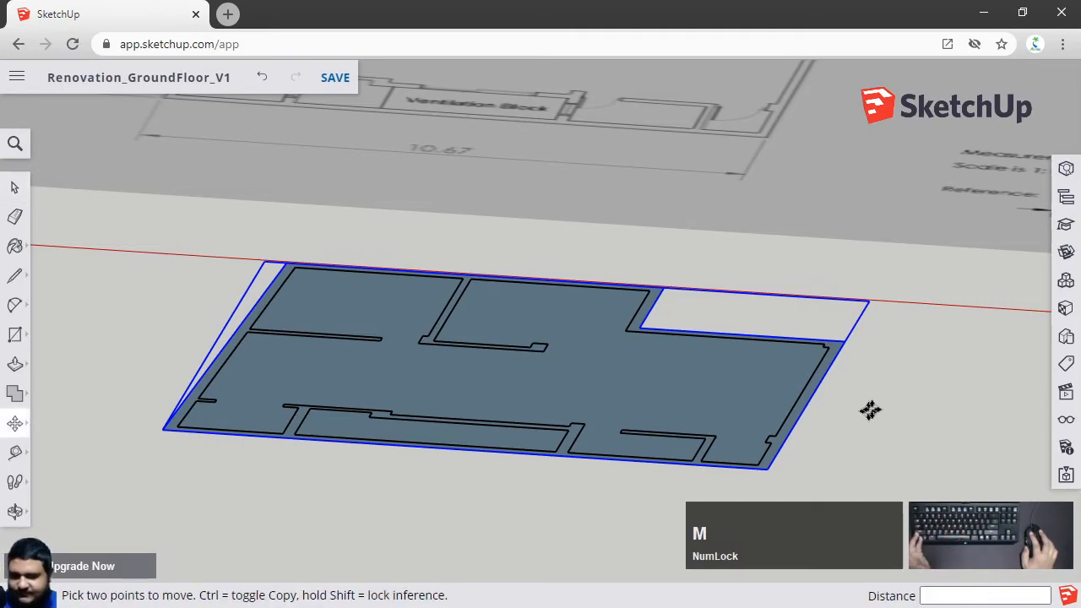
left_click(936, 354)
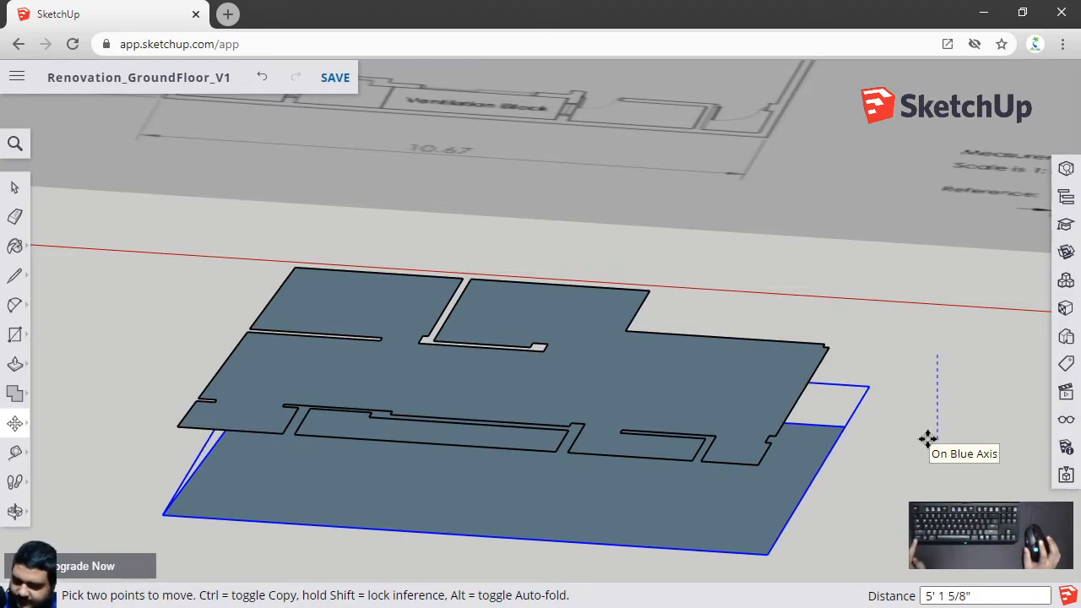
key("ctrl")
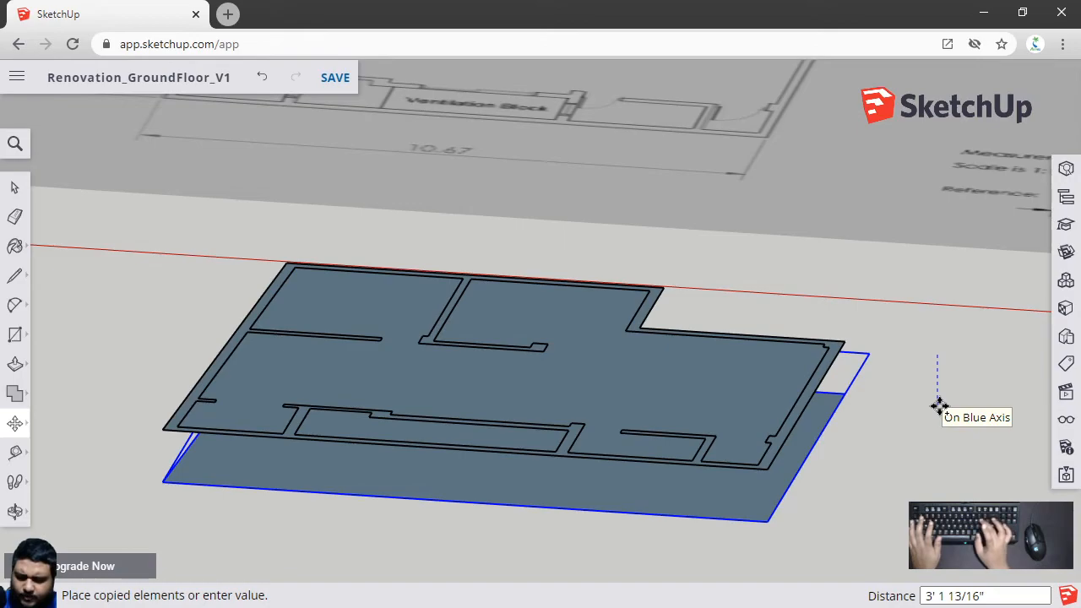
type("5'")
key("Return")
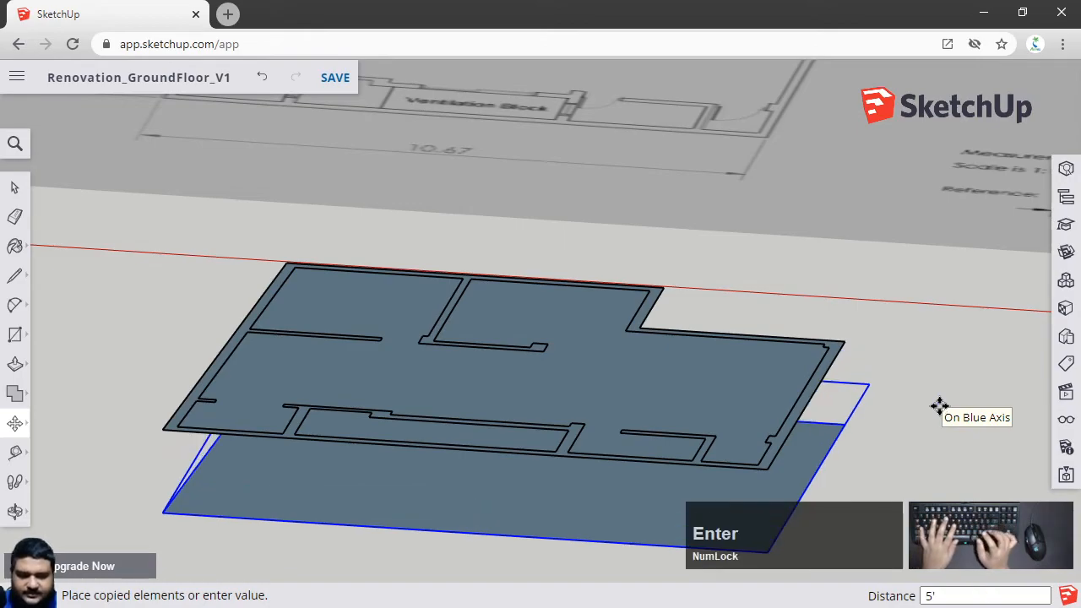
Explode the upper copy of the floor group
key("space")
left_click(939, 410)
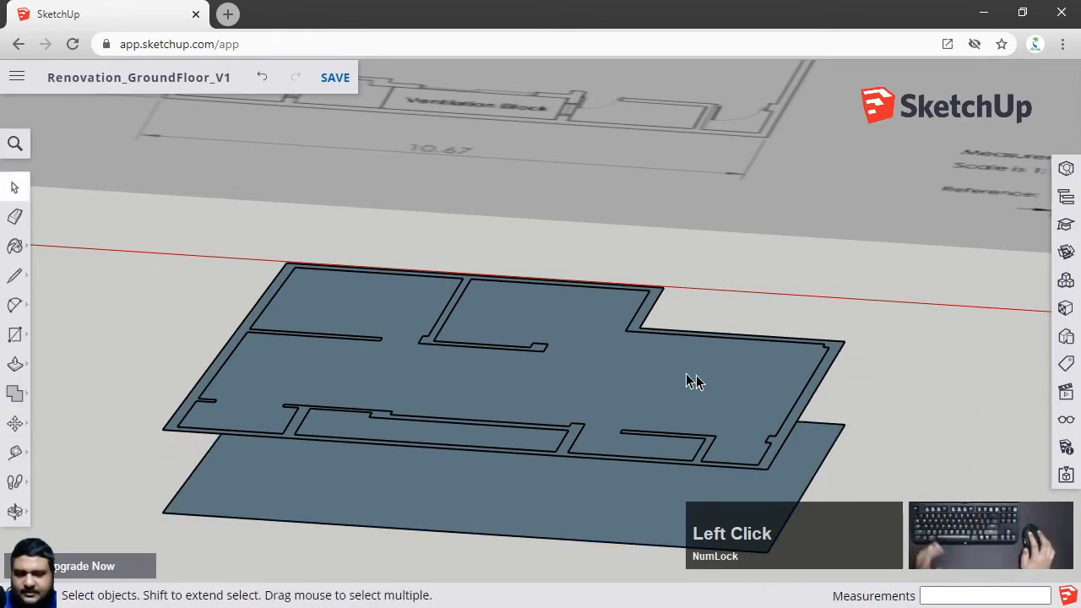
scroll(560, 354, "up", 2)
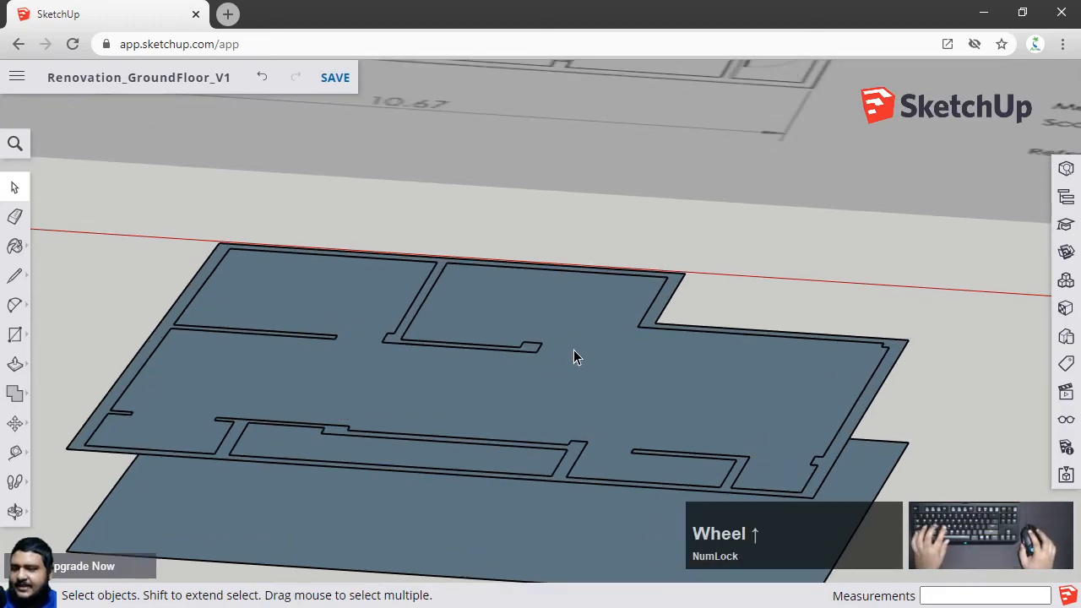
scroll(583, 379, "down", 1)
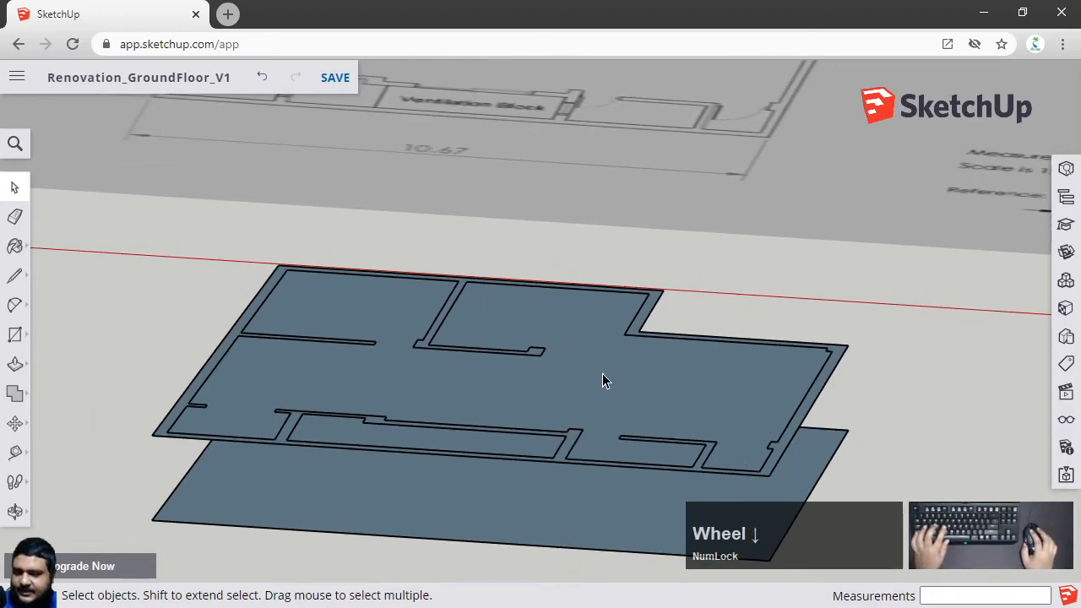
scroll(568, 400, "up", 2)
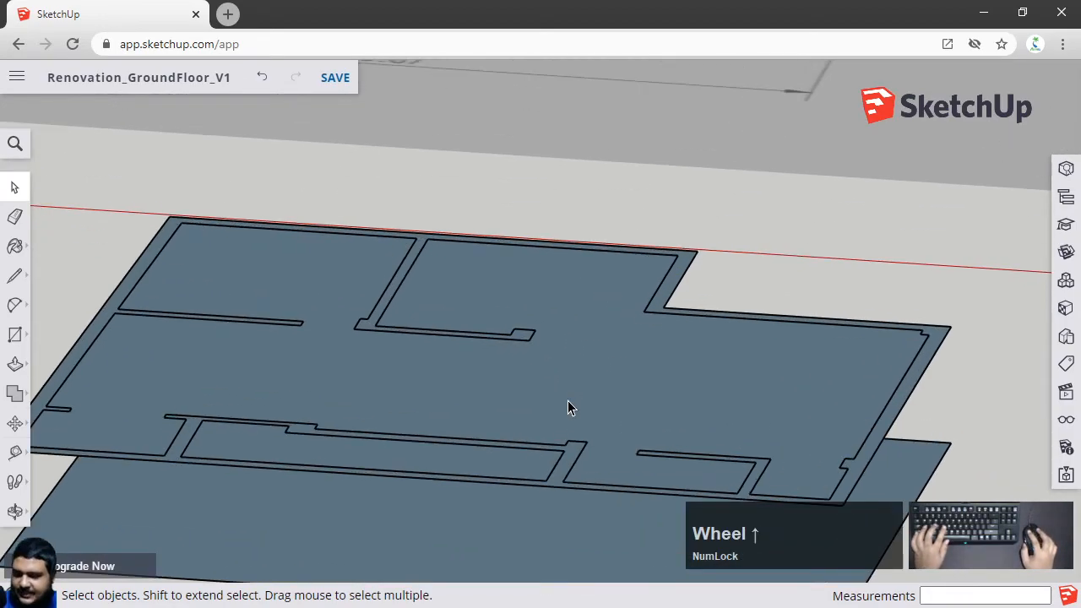
left_click(561, 490)
right_click(558, 487)
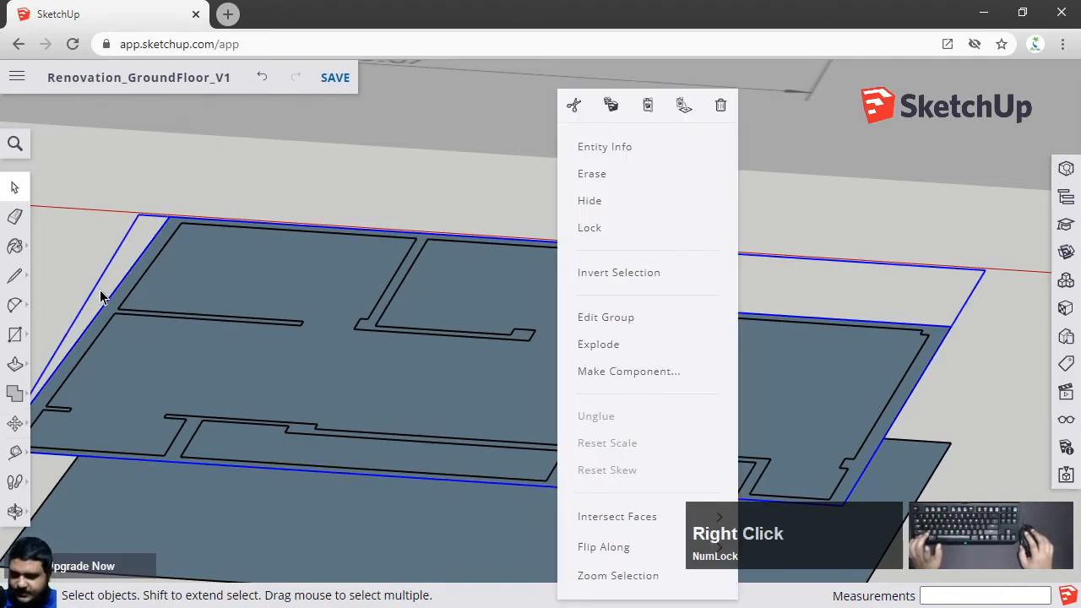
left_click(600, 344)
left_click(675, 300)
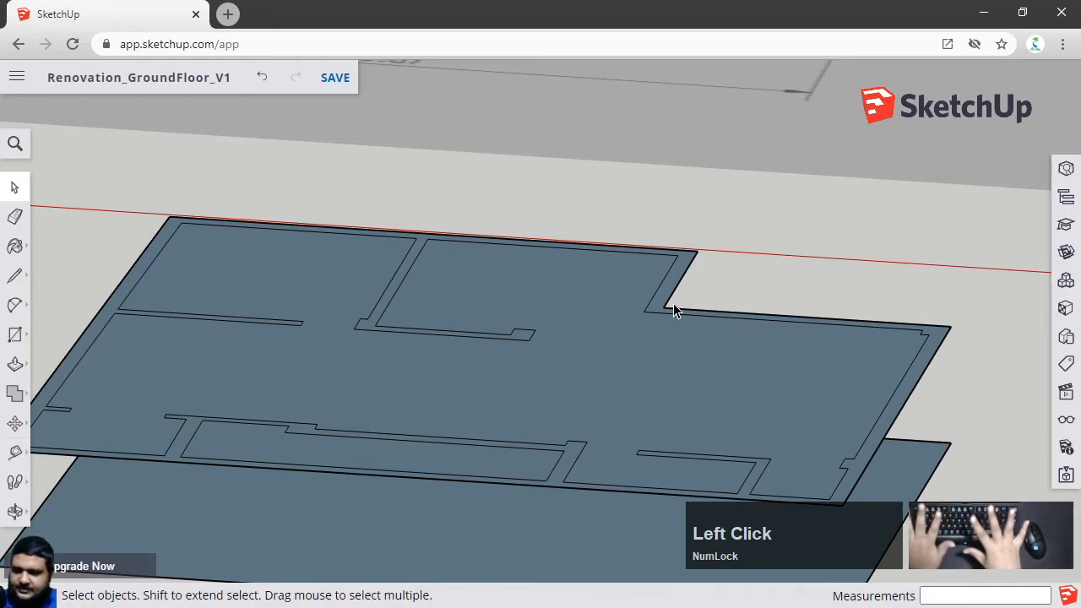
Select the wall strip face of the upper copy and push/pull it up 10' to raise the walls
left_click(191, 436)
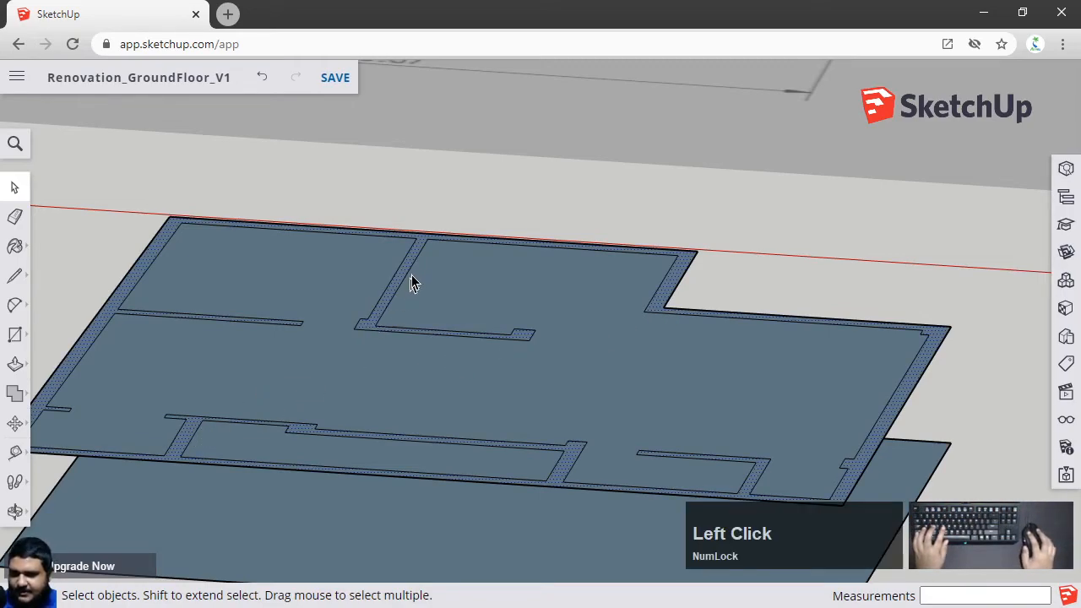
left_click(434, 222)
scroll(434, 217, "up", 3)
left_click(418, 262)
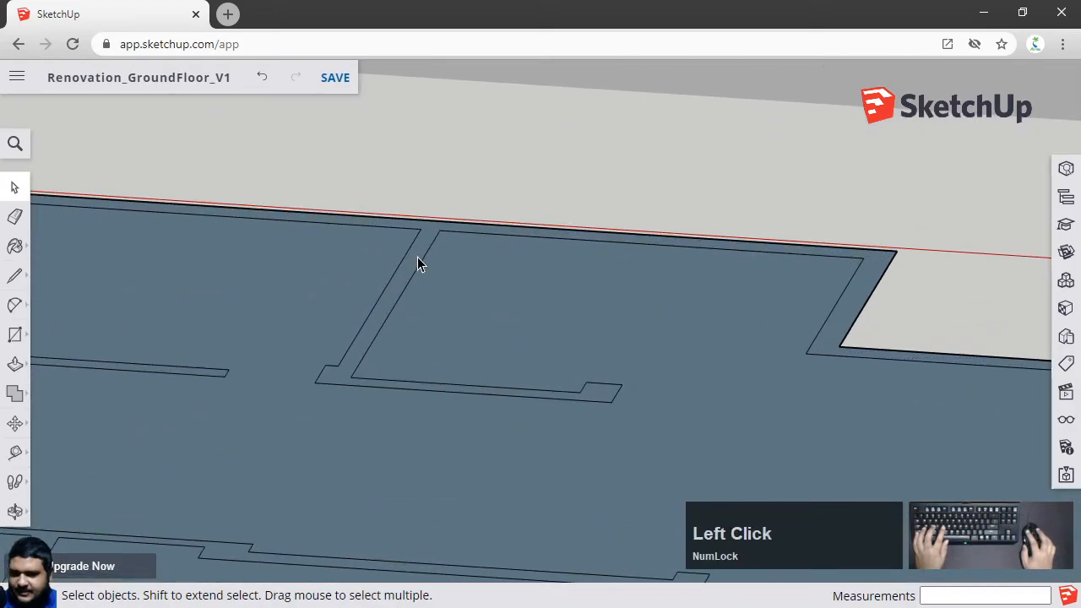
scroll(416, 262, "down", 3)
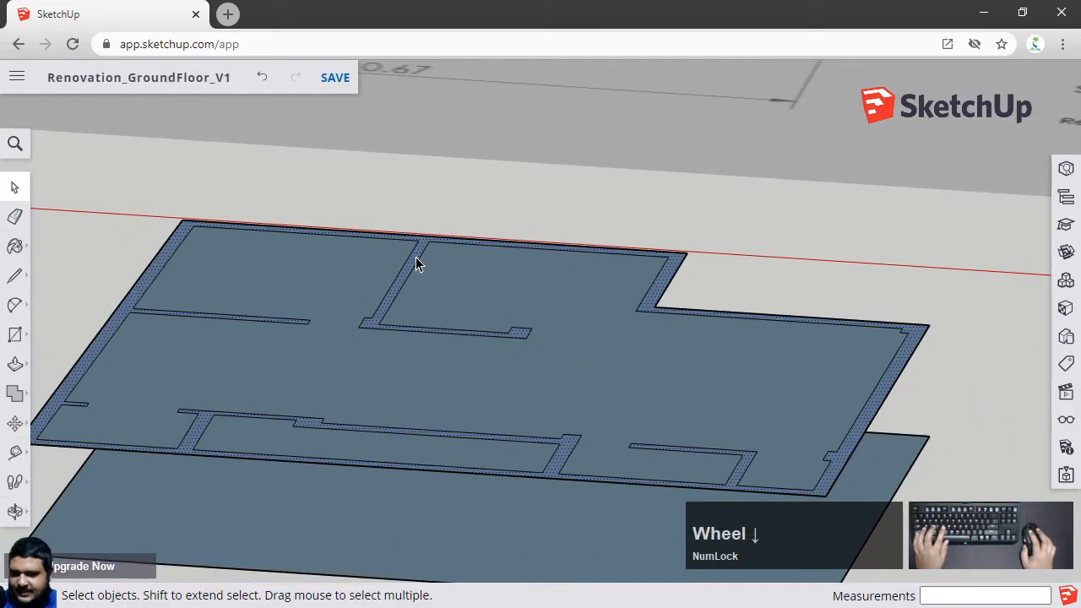
scroll(416, 262, "down", 1)
scroll(415, 257, "down", 3)
mouse_move(416, 256)
middle_mouse_down("shift")
mouse_move(398, 384)
mouse_move(441, 414)
middle_mouse_up("shift")
scroll(343, 324, "up", 1)
scroll(344, 324, "up", 2)
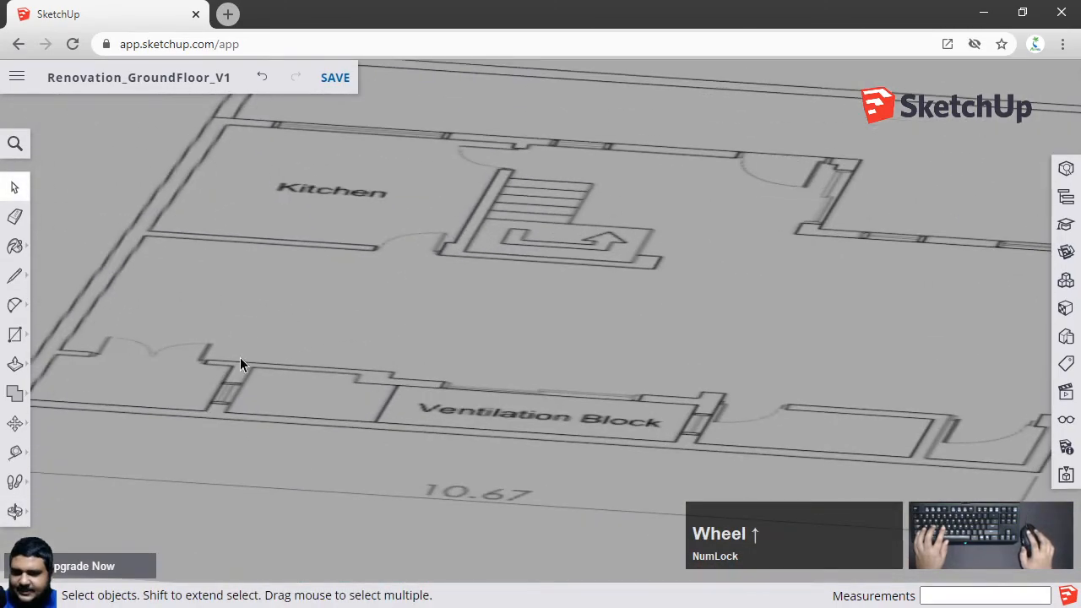
scroll(475, 386, "down", 5)
middle_click_drag(533, 516, 468, 285, "shift")
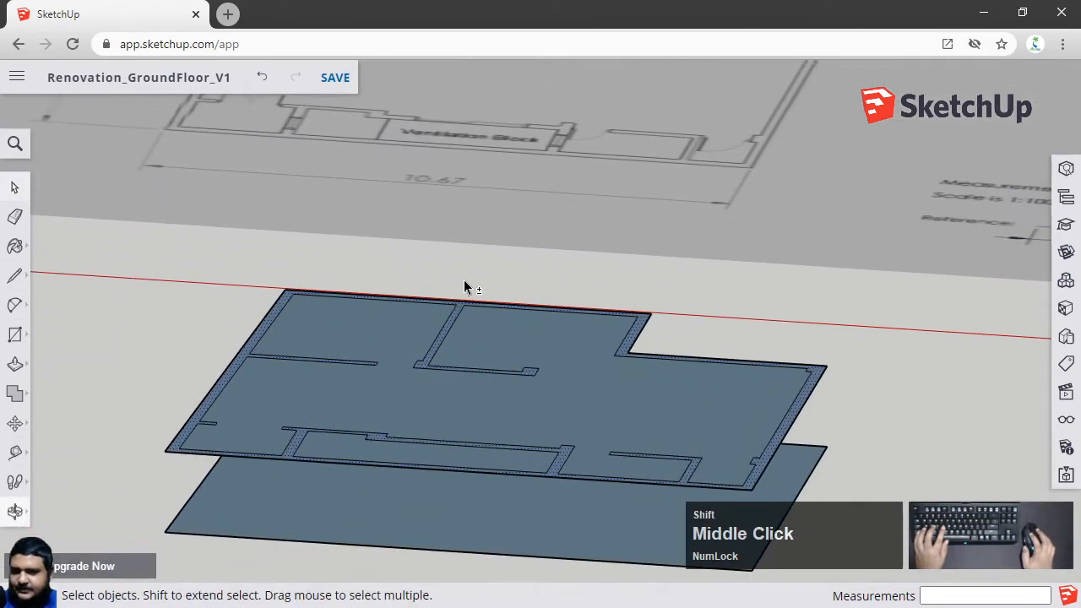
scroll(390, 401, "up", 2)
scroll(391, 393, "up", 1)
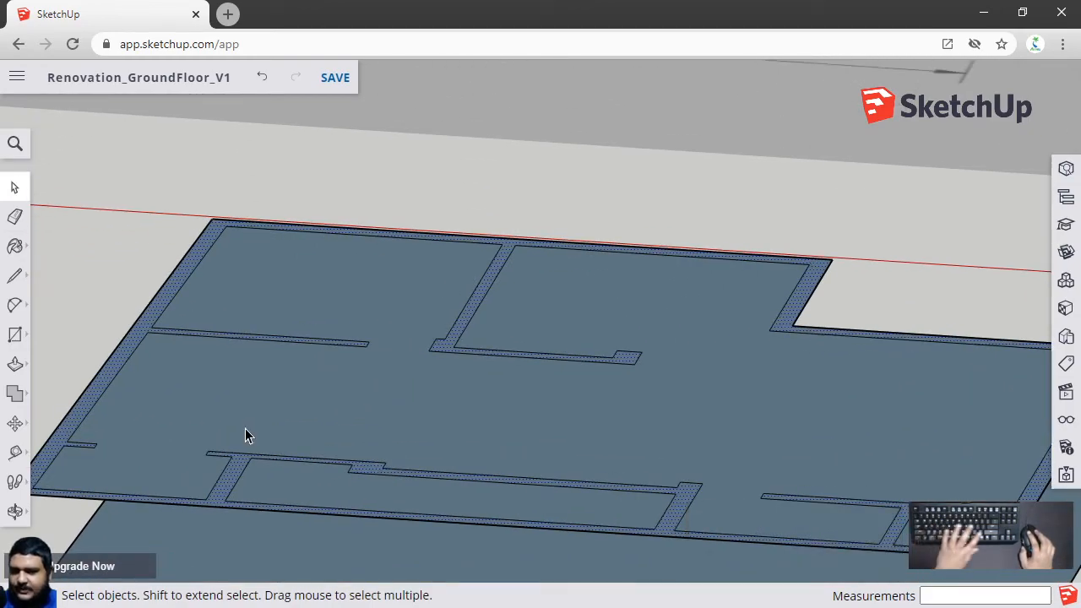
key("p")
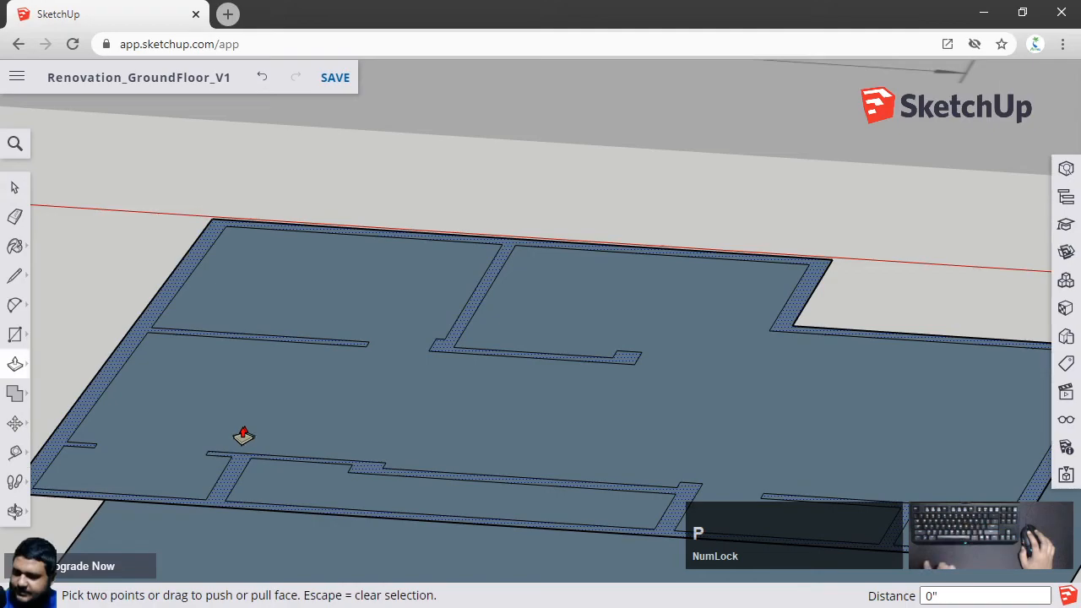
left_click(227, 483)
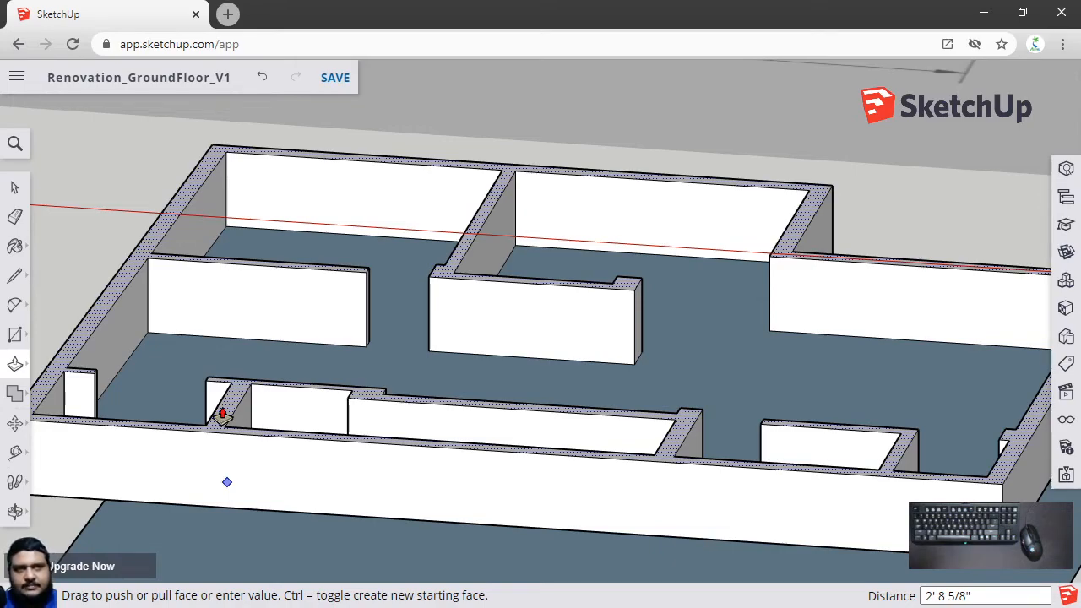
type("10'")
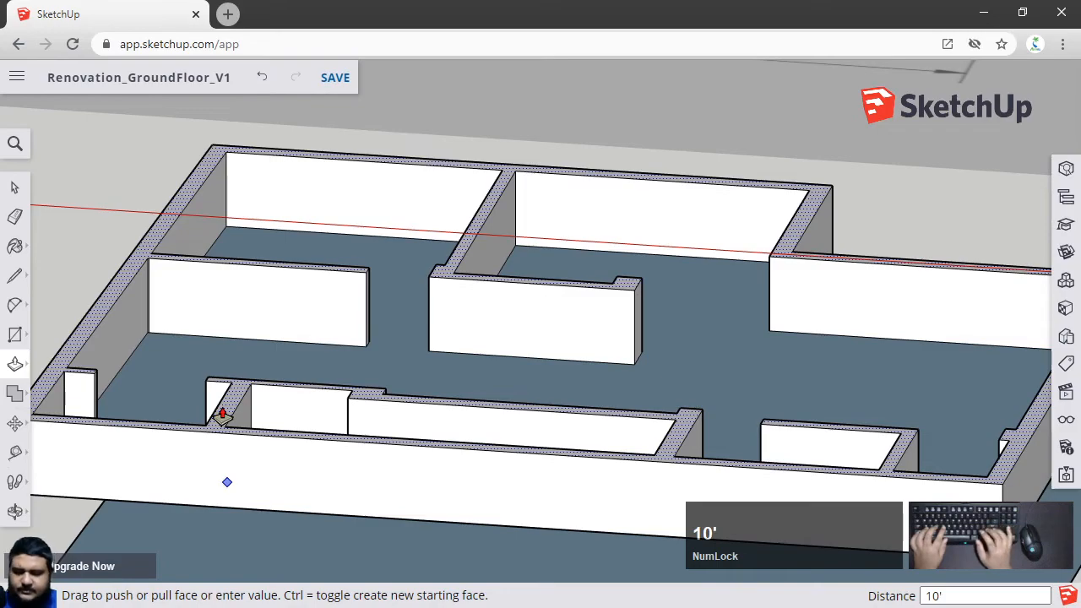
key("Return")
Orbit around the raised walls to inspect them beneath the plan image
key("space")
scroll(236, 389, "down", 3)
left_click(731, 414)
middle_click_drag(732, 414, 663, 336)
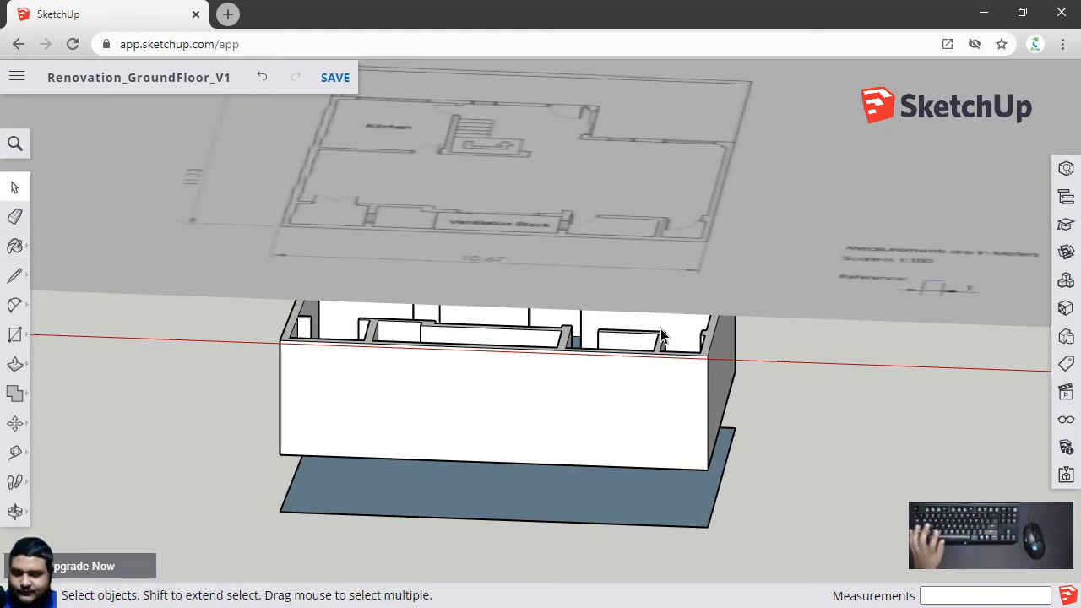
middle_click_drag(820, 347, 490, 334)
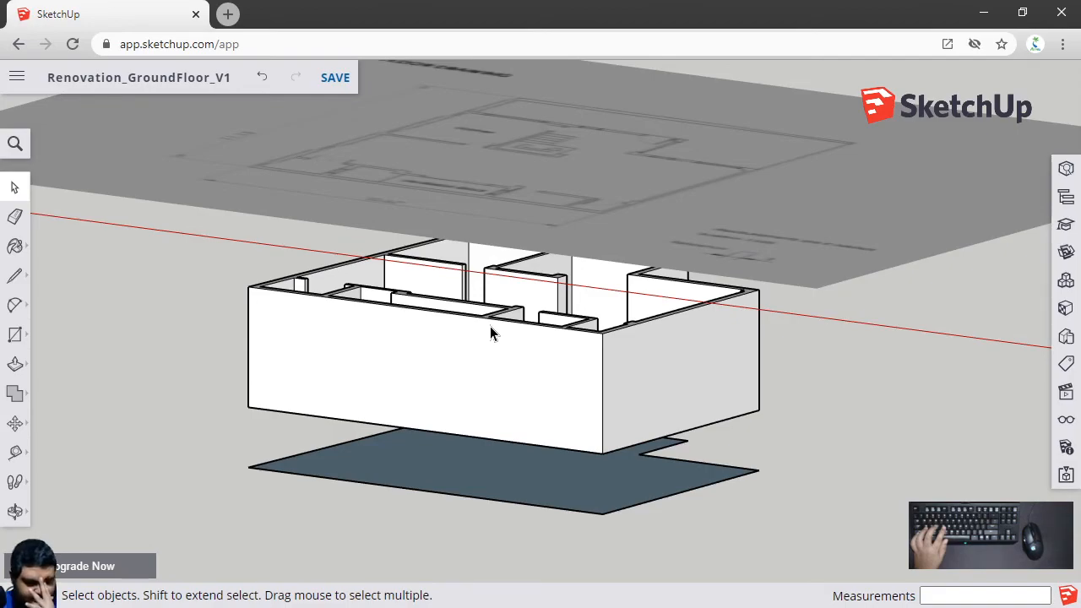
middle_click_drag(490, 326, 558, 314)
middle_click_drag(515, 343, 468, 439)
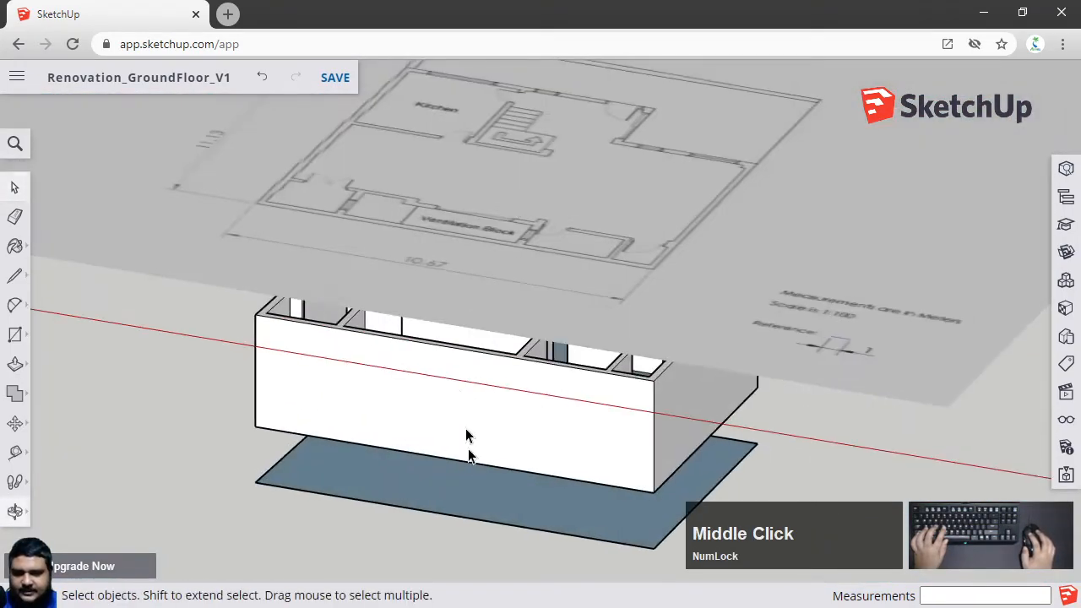
middle_click_drag(443, 372, 512, 346)
scroll(456, 314, "down", 3)
Select the plan image, move it 100 along the red axis, and undo that move
left_click(473, 262)
scroll(474, 206, "down", 2)
middle_click_drag(475, 205, 494, 323)
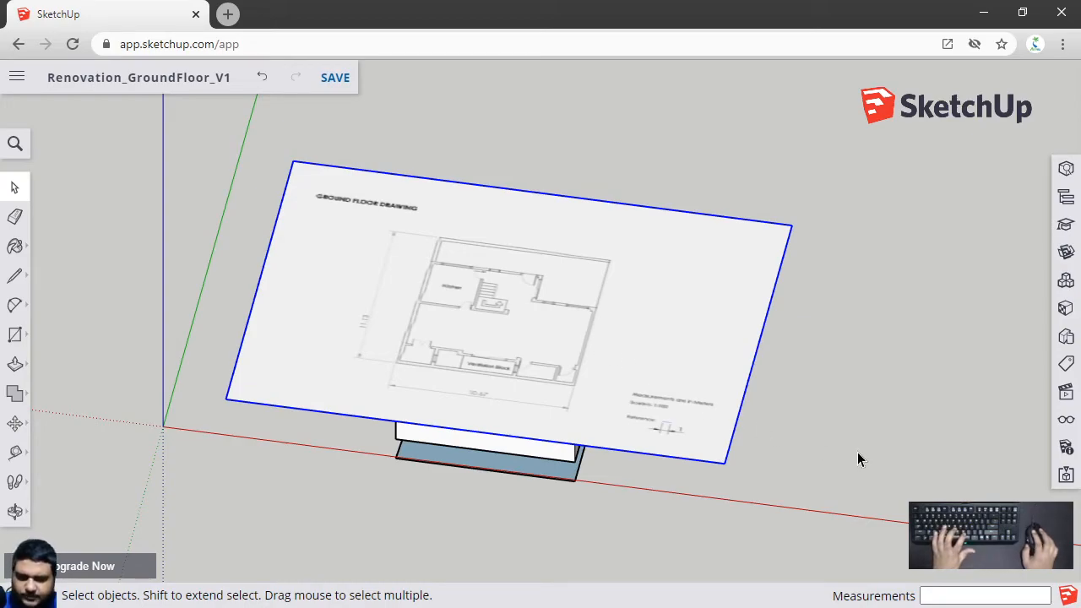
key("m")
left_click(921, 424)
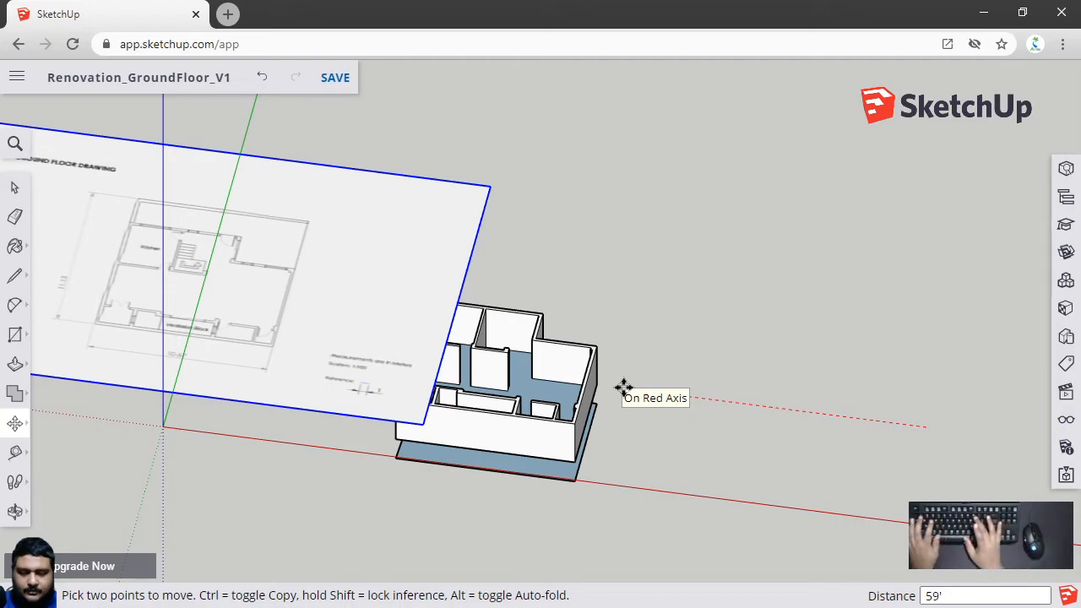
type("100")
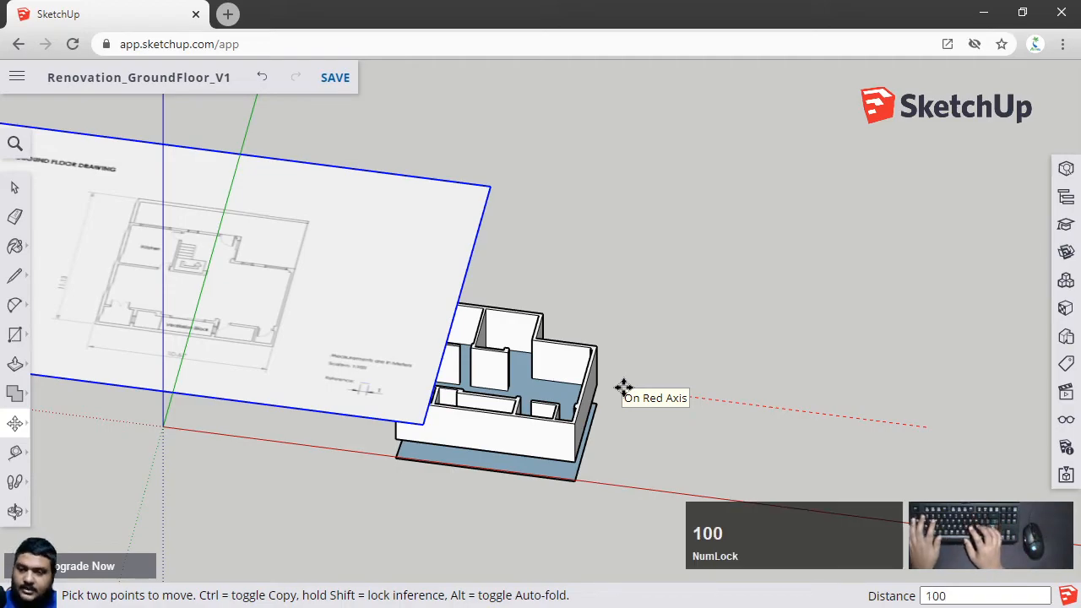
key("Return")
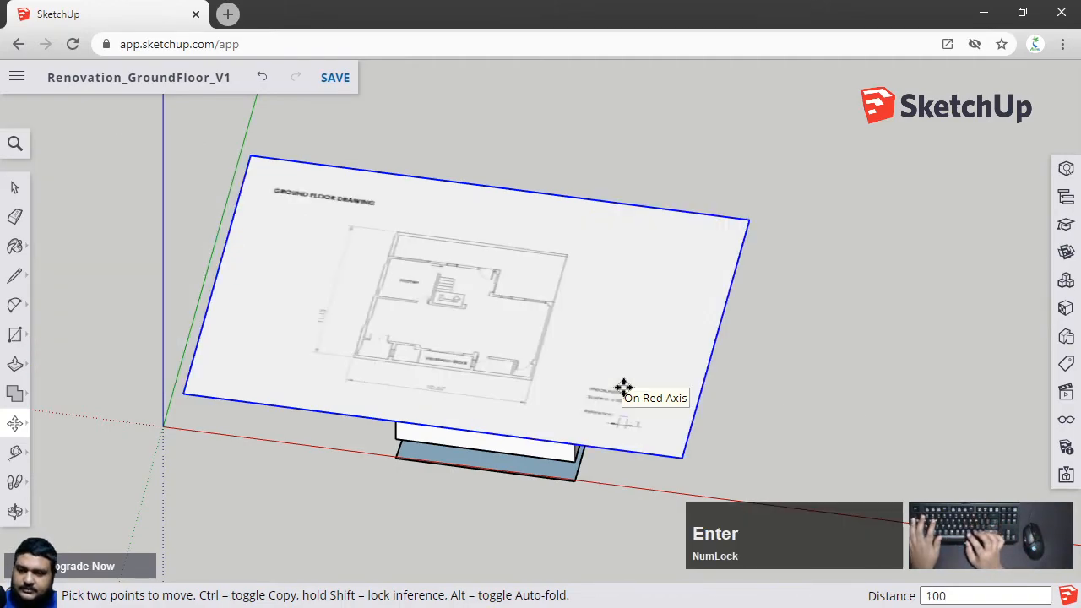
key("ctrl+z")
Move the plan image 100' along the red axis, clear of the walled model
left_click(976, 429)
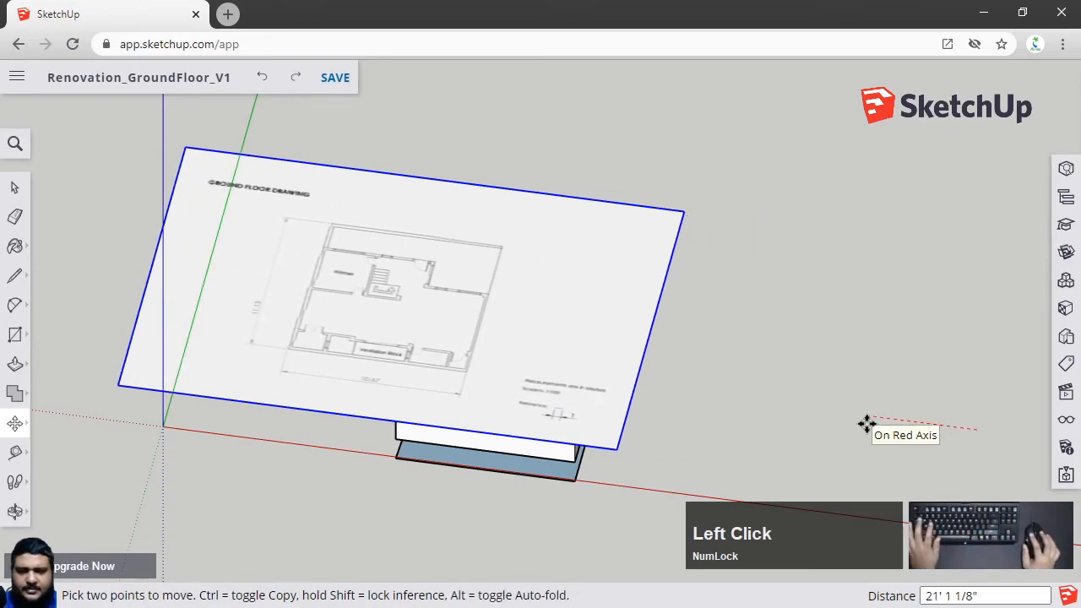
type("100'")
key("Return")
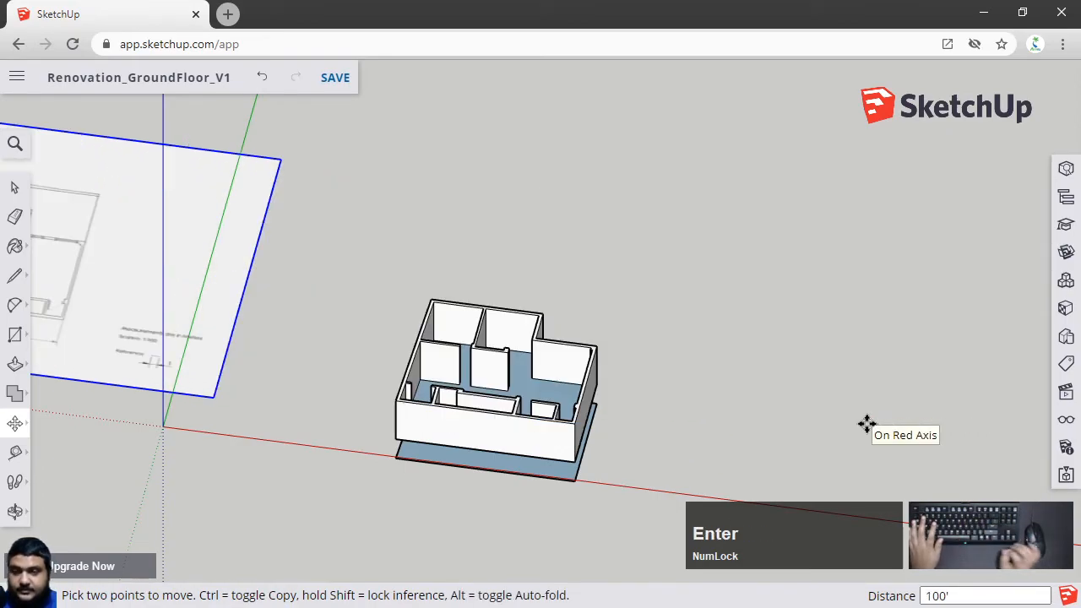
left_click(870, 430)
scroll(437, 268, "up", 3)
scroll(437, 268, "down", 2)
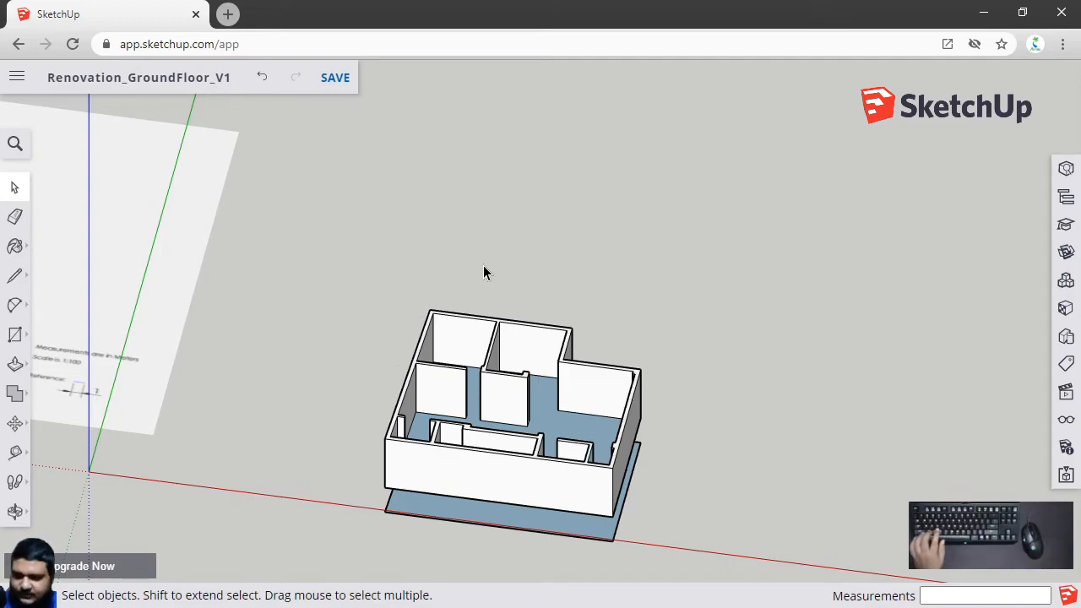
scroll(526, 322, "up", 3)
scroll(719, 321, "down", 3)
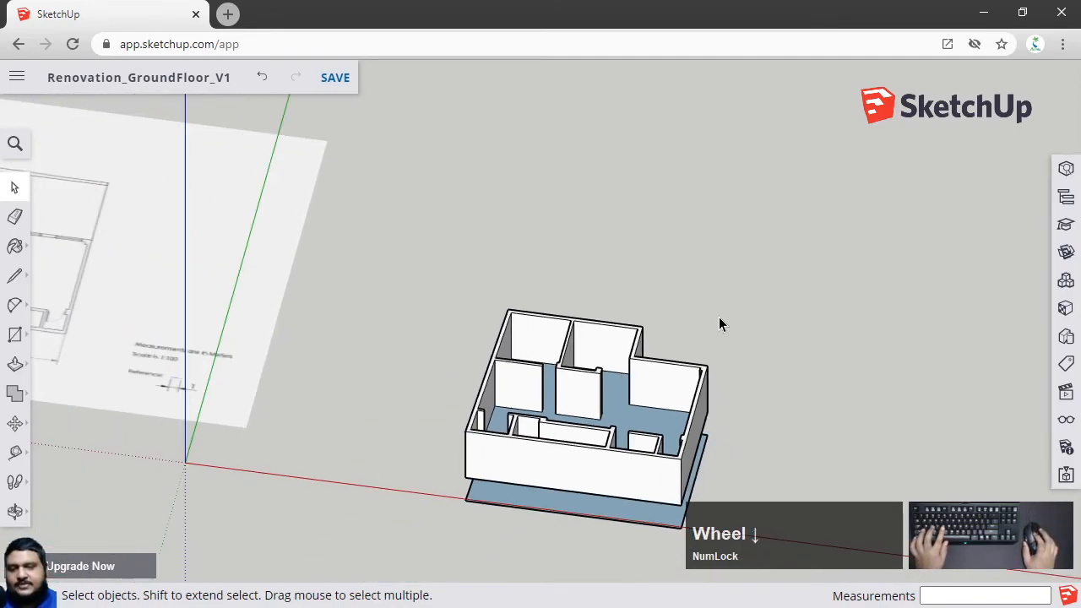
Orbit and zoom around the walled model to inspect it from above and below
middle_click_drag(781, 532, 646, 377)
scroll(700, 489, "up", 3)
middle_click_drag(644, 317, 640, 353)
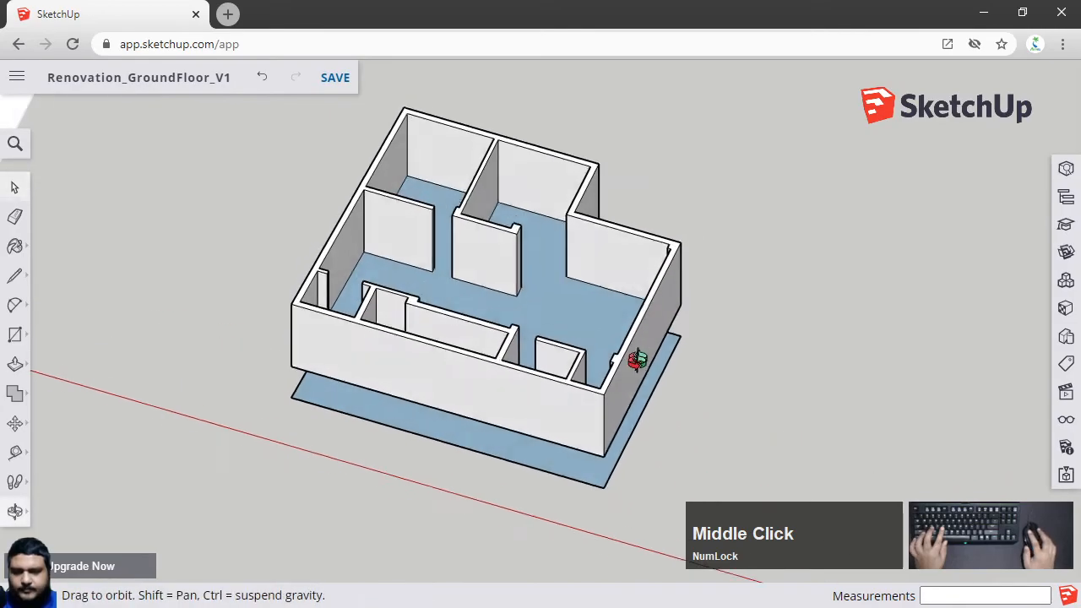
scroll(590, 304, "up", 4)
middle_click_drag(591, 311, 528, 363)
left_click(417, 302)
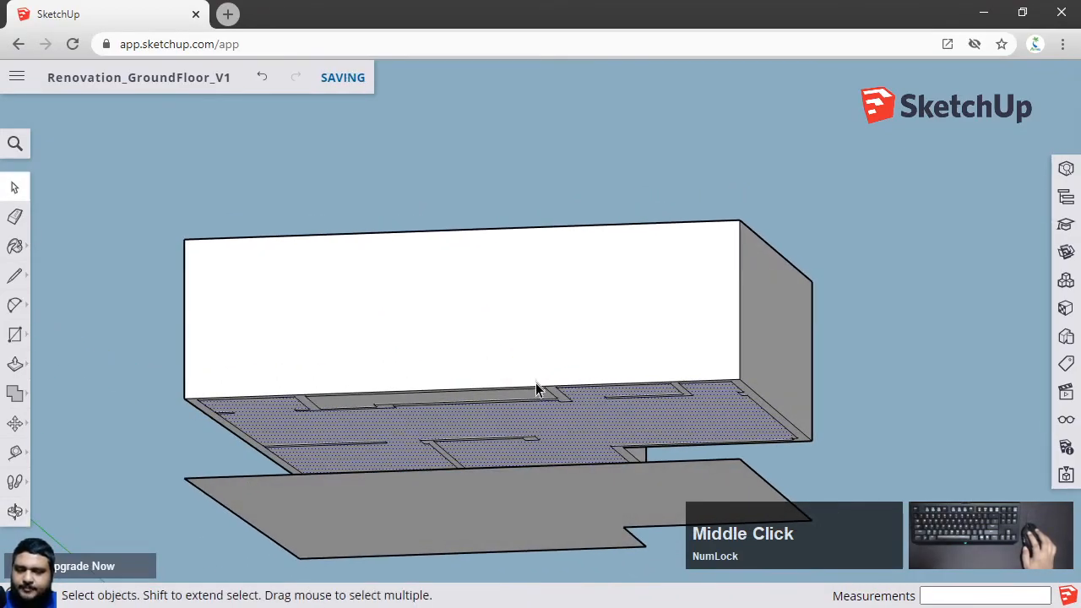
scroll(530, 440, "up", 2)
scroll(508, 405, "up", 2)
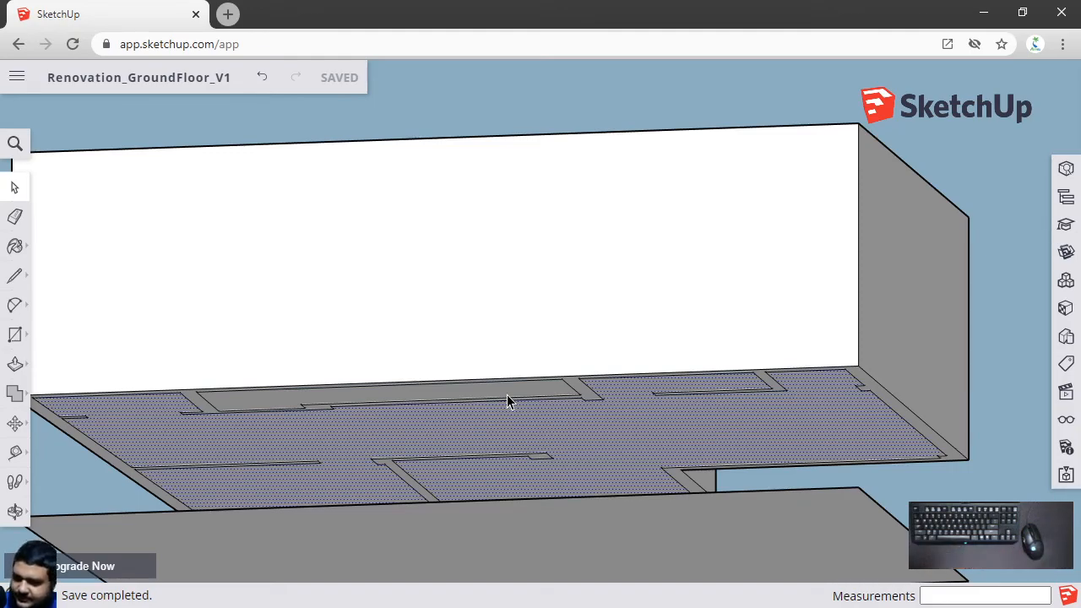
Examine the floor faces from underneath and inside the rooms by selecting individual faces
left_click(507, 395)
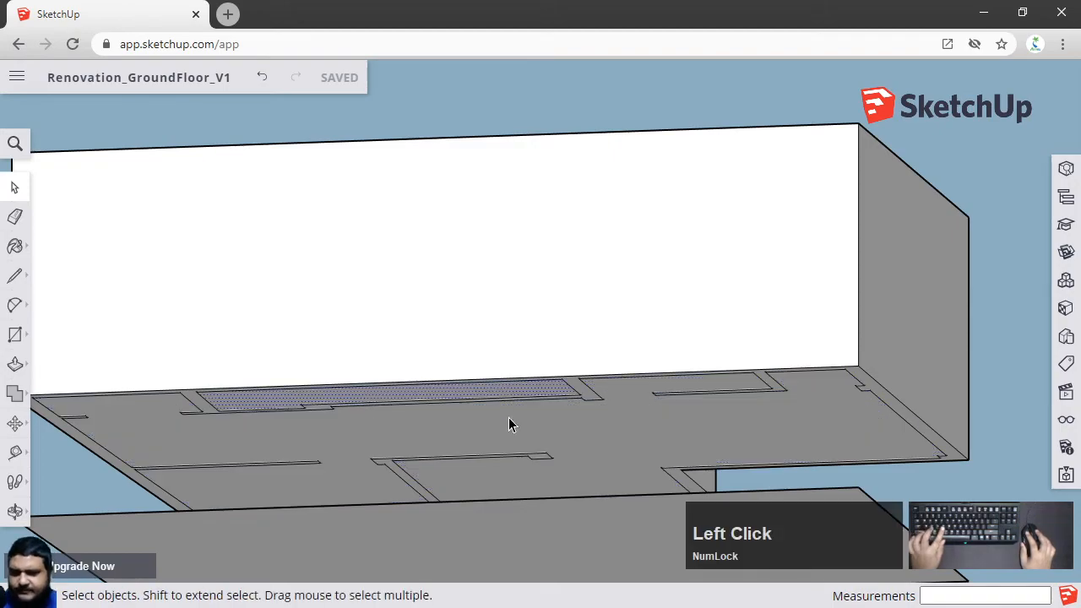
left_click(589, 422)
middle_click_drag(589, 422, 615, 434)
left_click(544, 387)
middle_click_drag(544, 386, 320, 334)
key("ctrl+z")
left_click(473, 243)
left_click(287, 332)
middle_click_drag(582, 348, 507, 273)
left_click(507, 272)
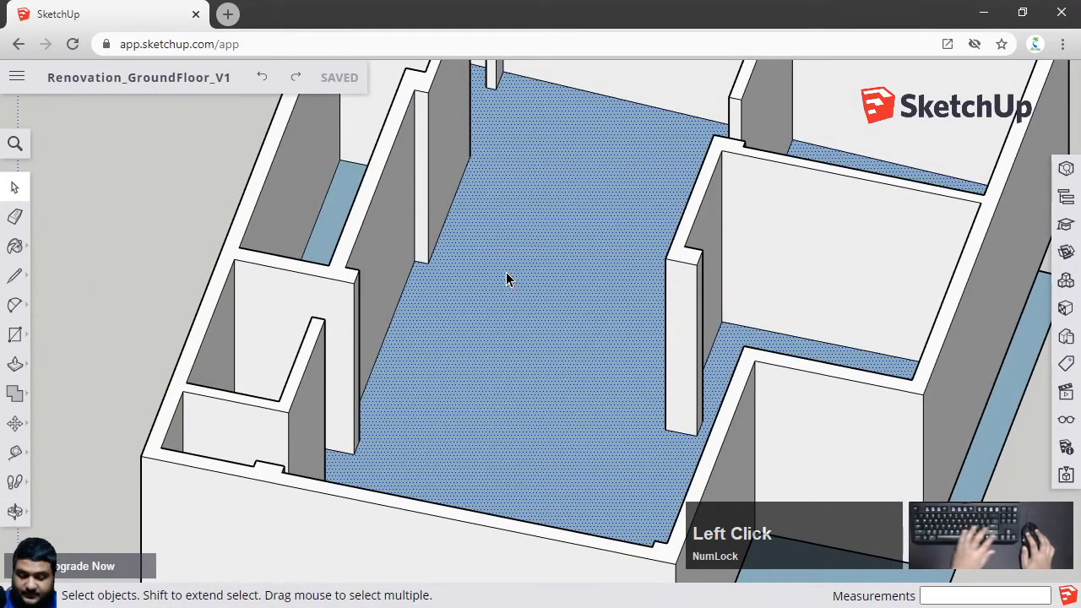
middle_click_drag(417, 278, 314, 302)
left_click(327, 315)
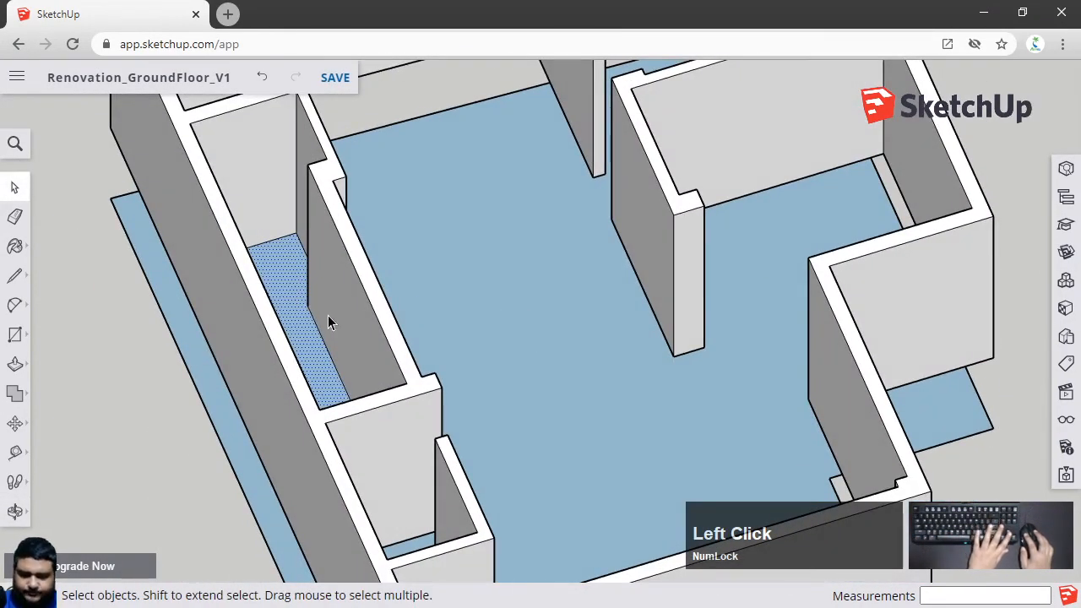
Orbit back out and inspect the separate lower floor face beneath the walls
scroll(397, 337, "down", 5)
middle_click_drag(426, 295, 721, 475)
left_click(734, 475)
left_click(685, 402)
left_click(723, 477)
middle_click_drag(723, 477, 652, 458)
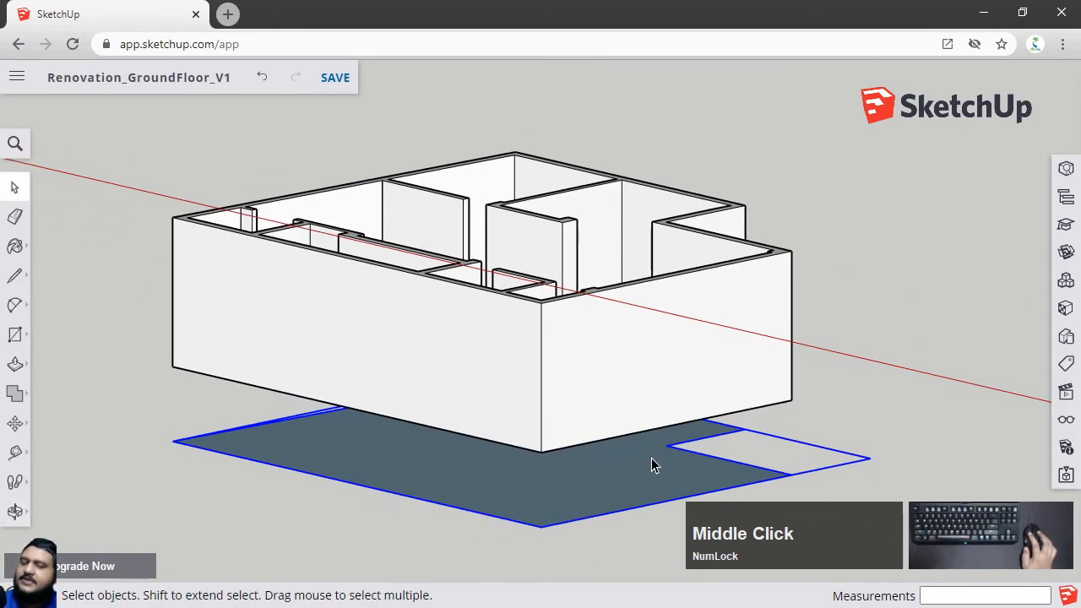
middle_click_drag(837, 283, 723, 221)
left_click(567, 266)
left_click(723, 221)
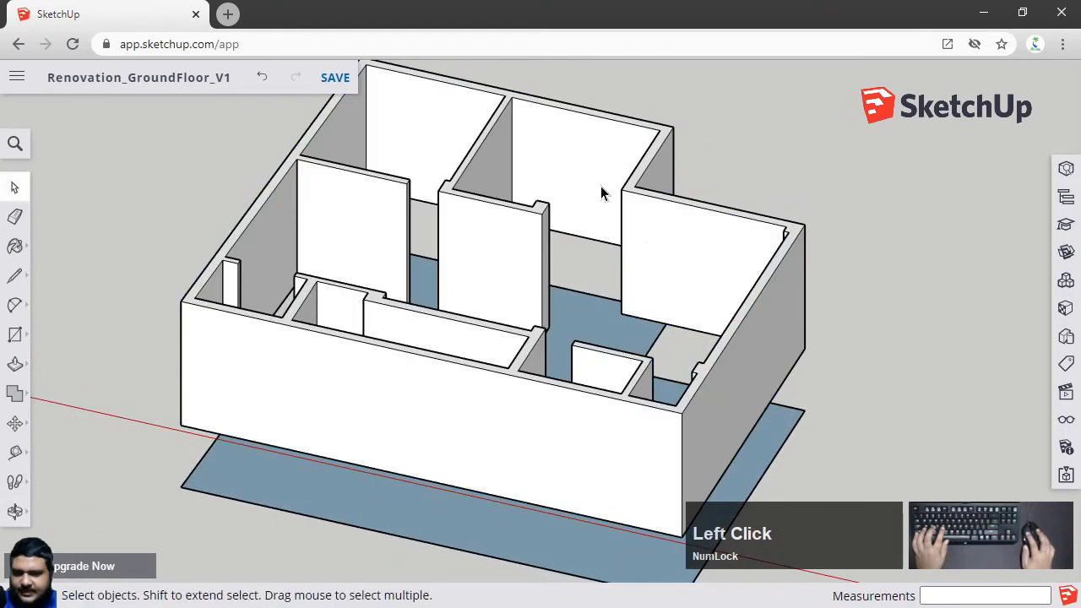
Select all the connected wall geometry and make it a group
left_click(670, 287)
middle_click_drag(670, 287, 747, 331)
triple_click(686, 285)
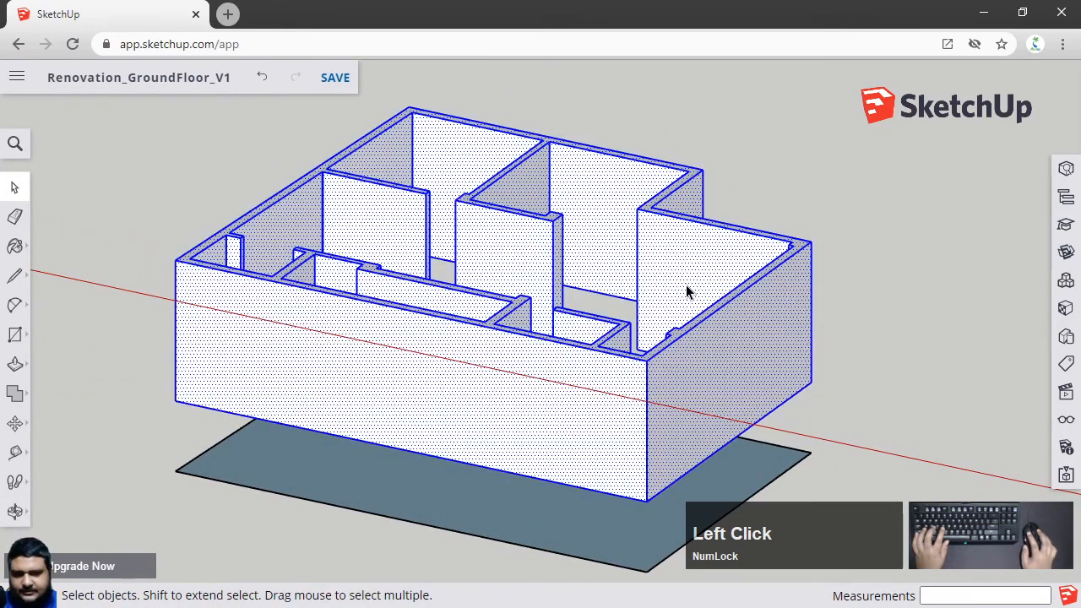
right_click(686, 285)
left_click(741, 409)
Open the lower floor face's group for editing and close it again to check it
left_click(922, 304)
middle_click_drag(922, 304, 621, 302)
left_click(616, 378)
middle_click_drag(616, 377, 522, 327)
scroll(512, 355, "up", 2)
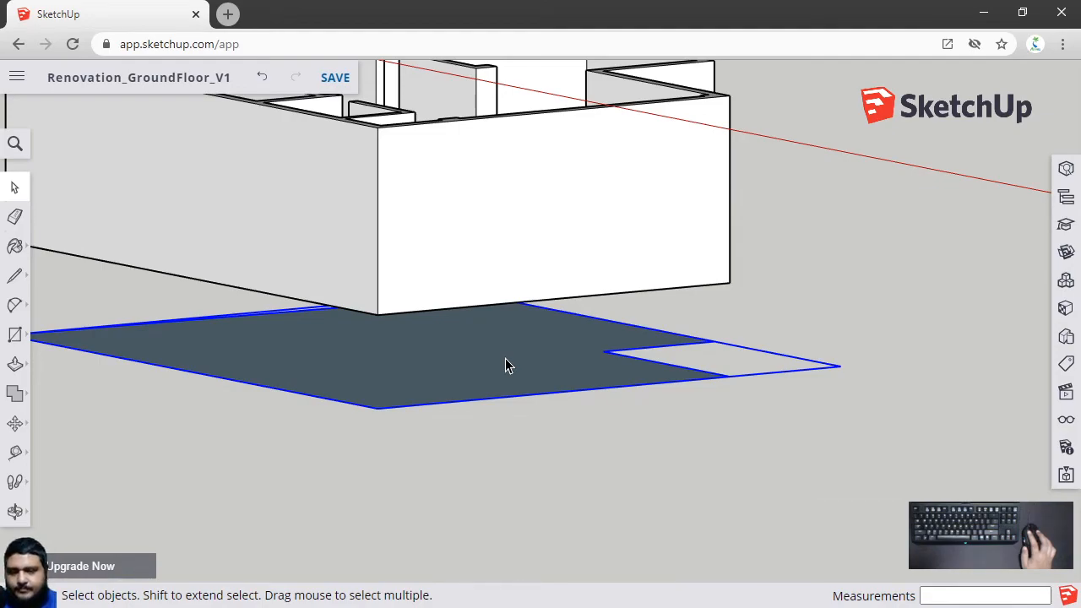
middle_click_drag(505, 359, 621, 383)
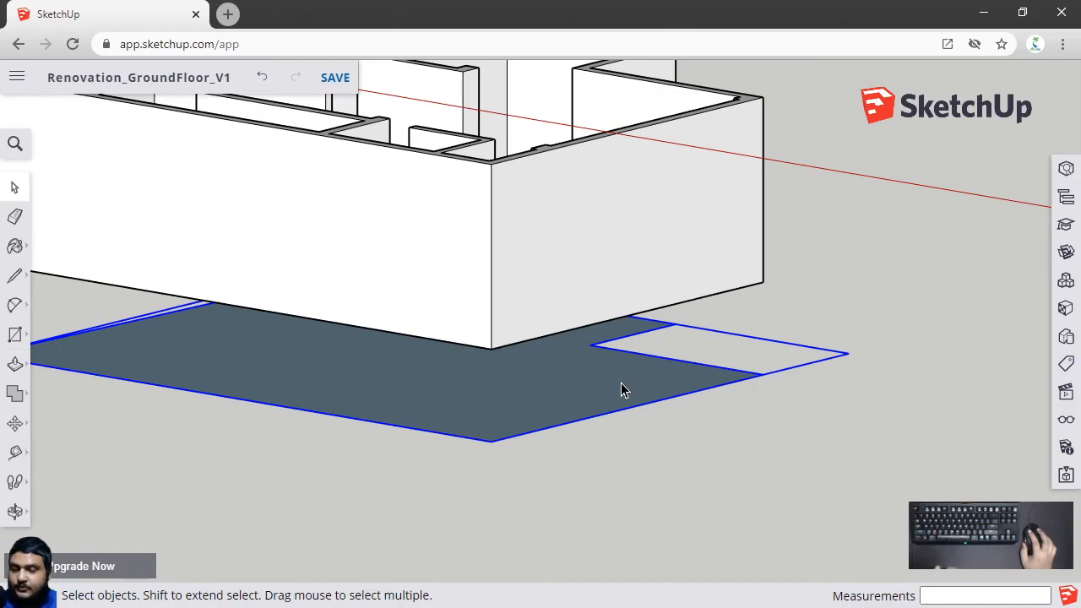
left_click(681, 490)
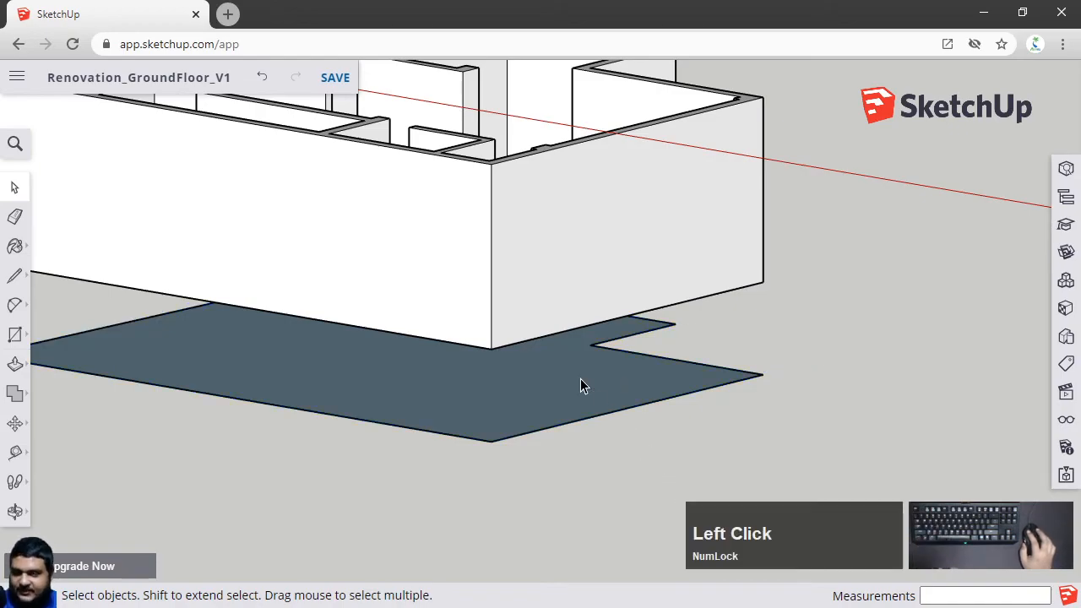
left_click(573, 381)
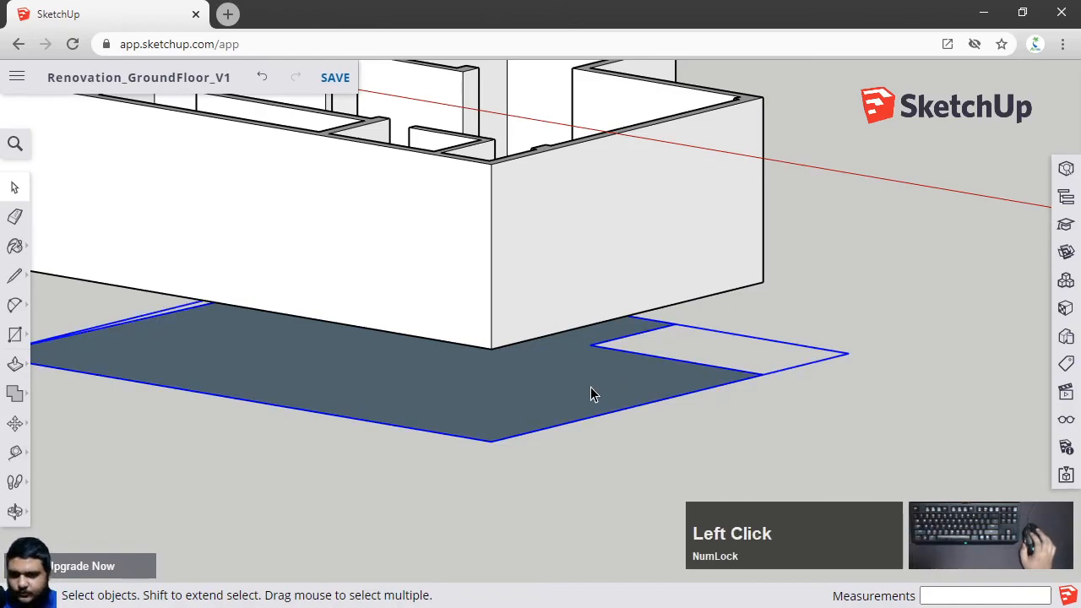
scroll(591, 387, "up", 2)
double_click(590, 387)
scroll(590, 394, "down", 4)
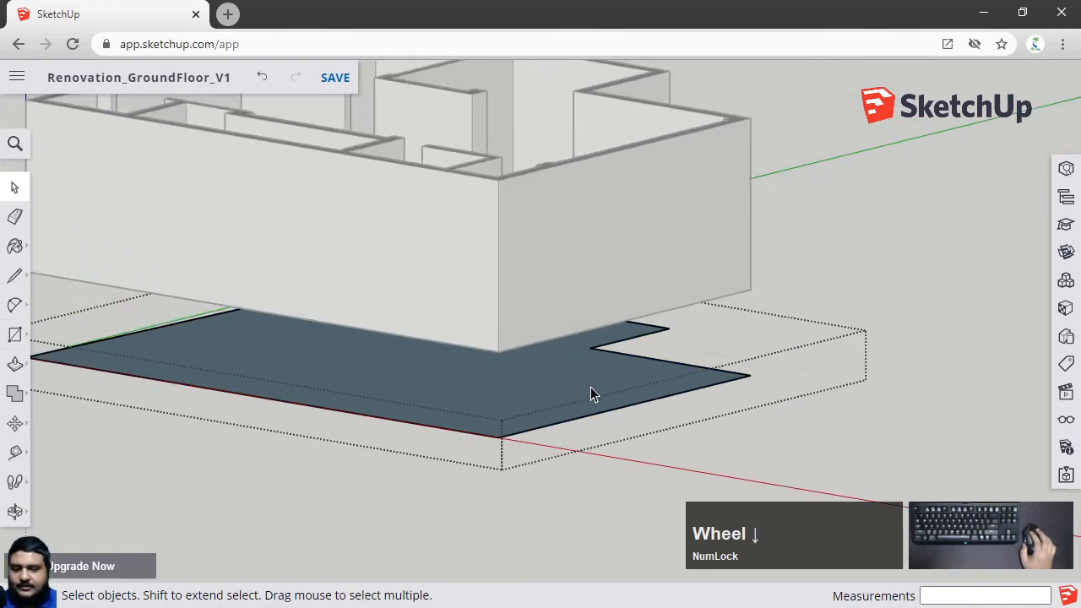
middle_click_drag(632, 367, 670, 444)
left_click(850, 329)
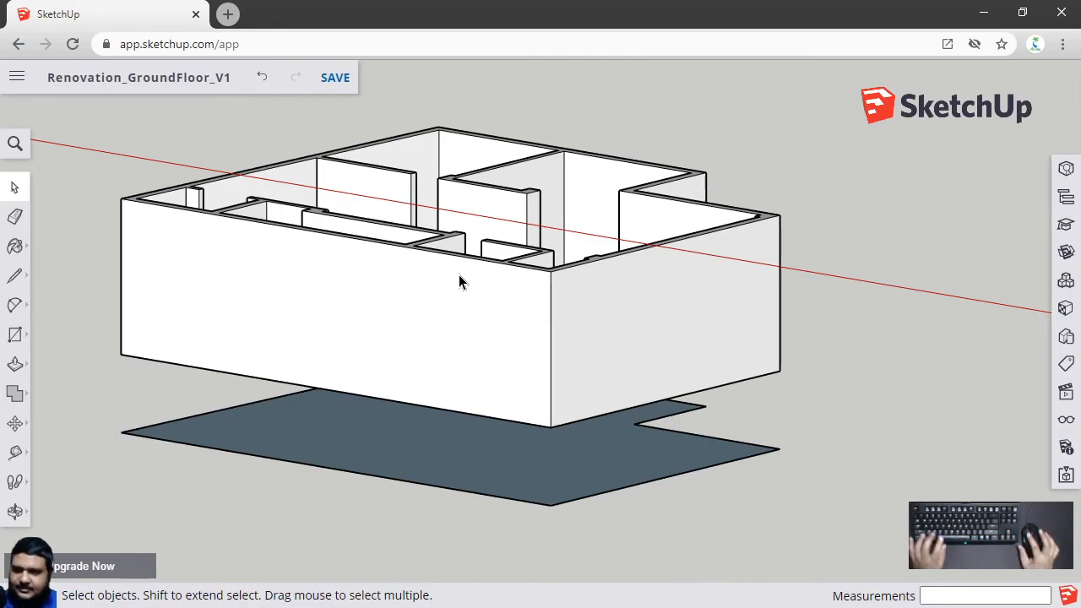
Inside the lower floor group, push/pull the floor face up to the bottom corner of the walls to form a slab
double_click(601, 474)
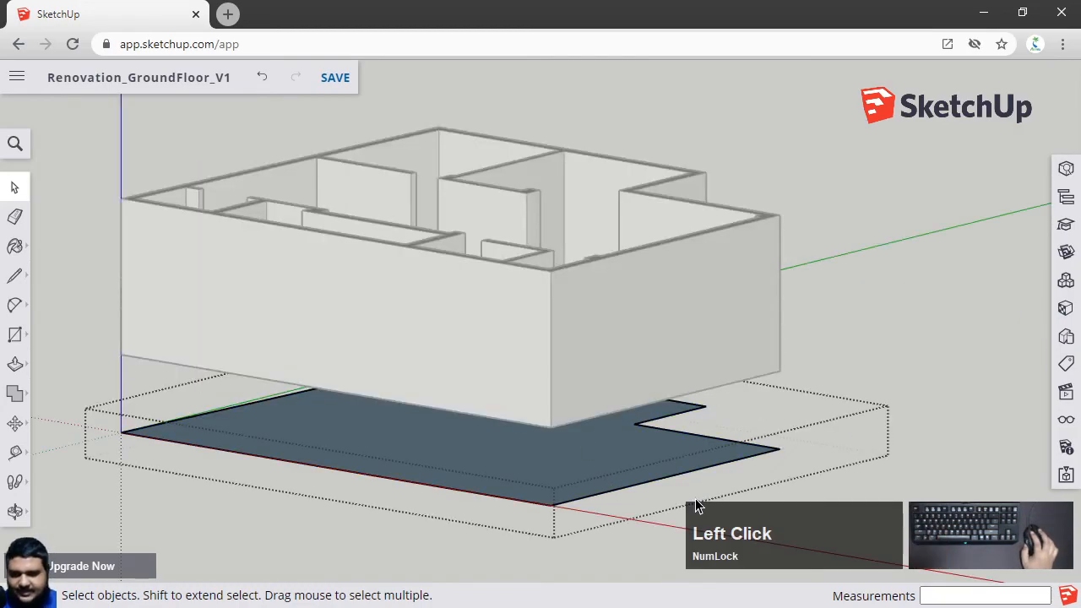
scroll(510, 471, "up", 2)
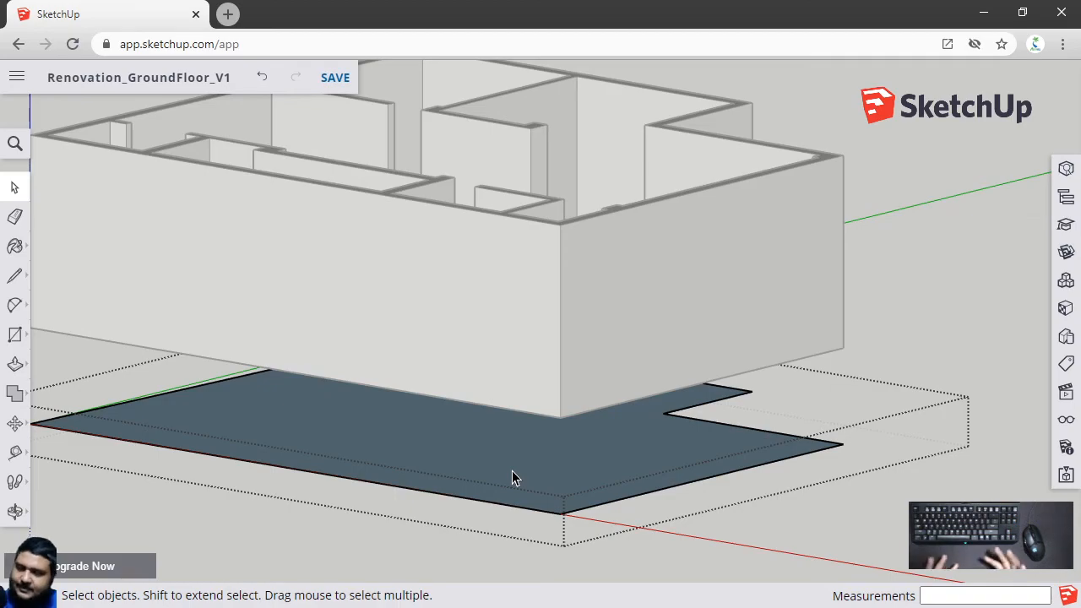
middle_click_drag(473, 449, 386, 429)
left_click(386, 429)
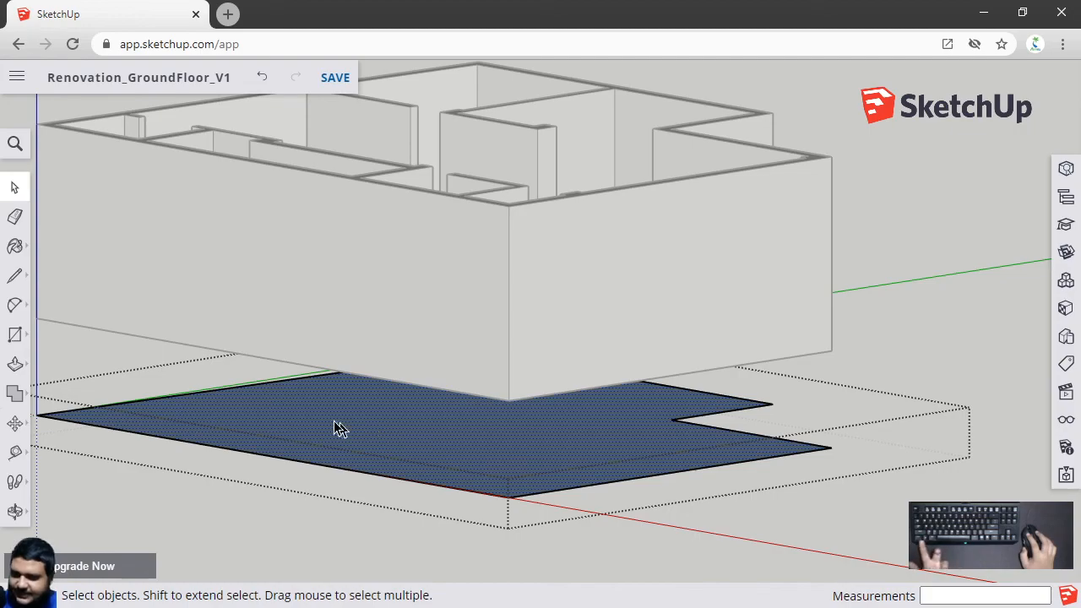
left_click(270, 383)
left_click(244, 457)
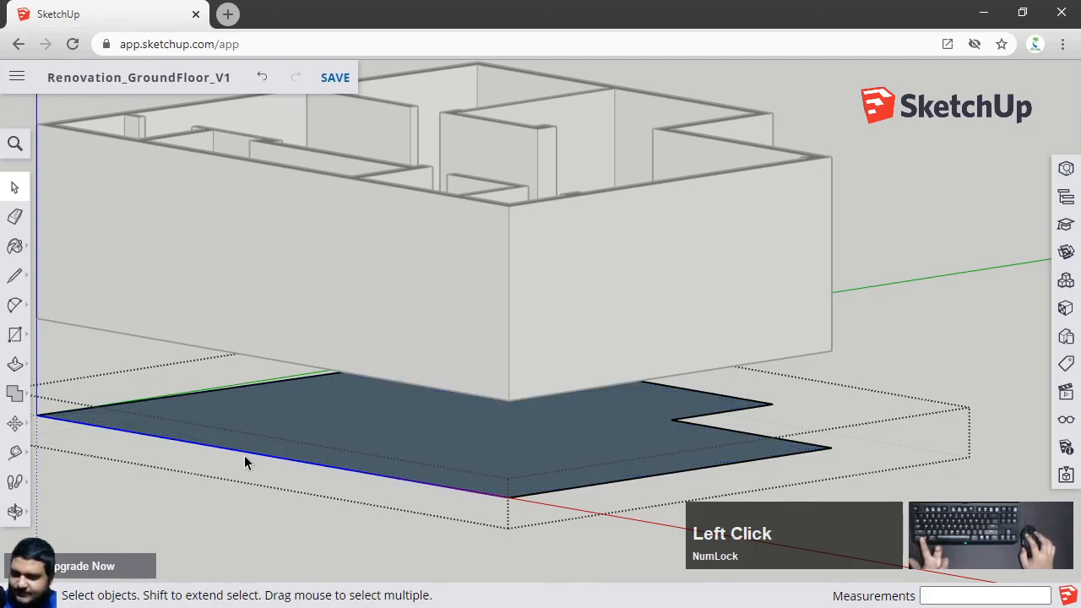
left_click(312, 435)
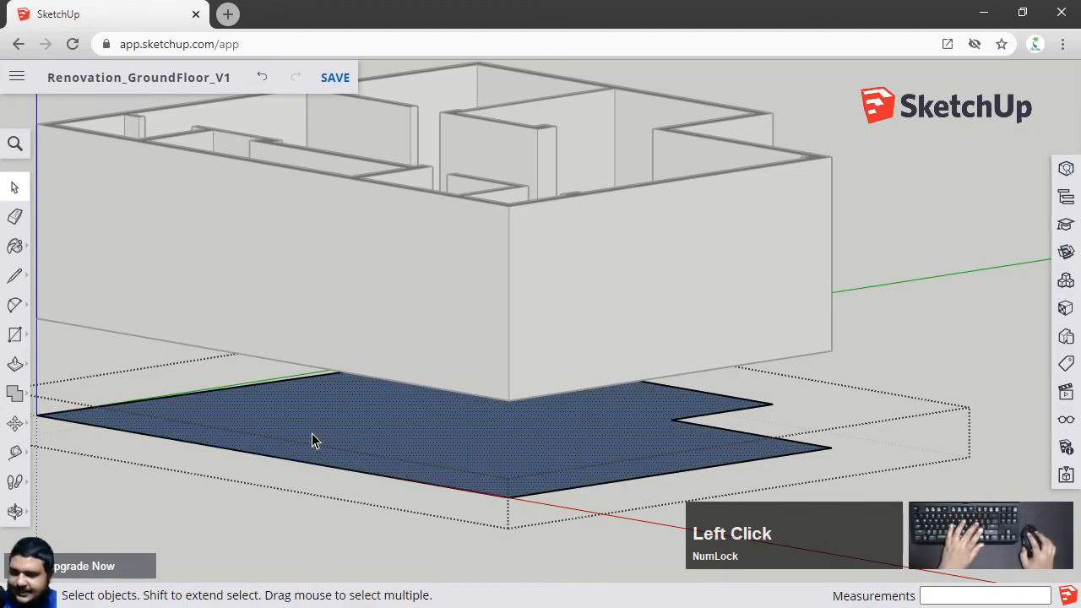
key("p")
left_click(569, 432)
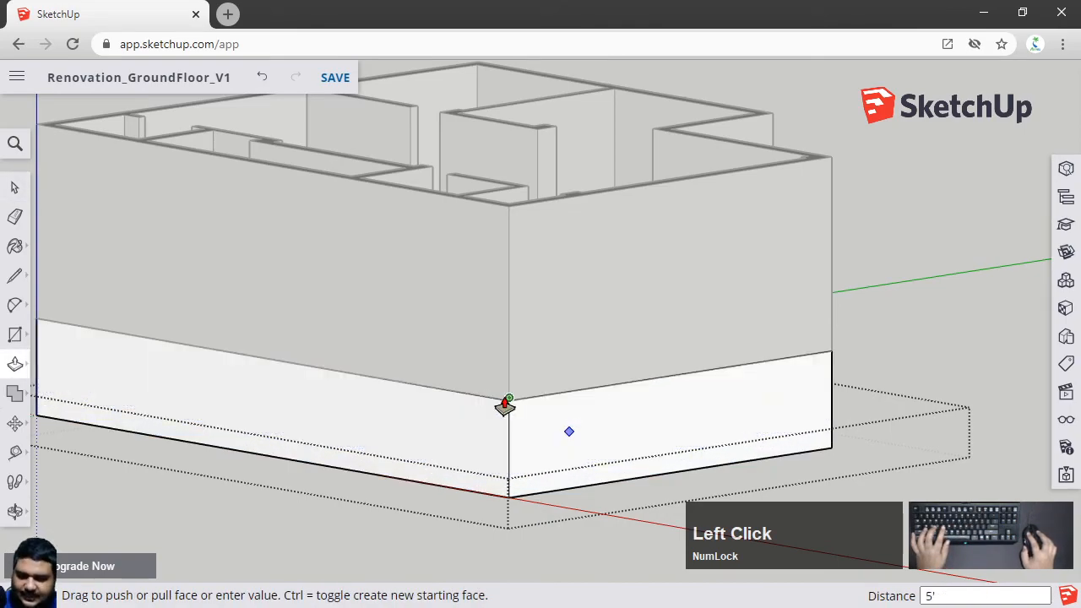
left_click(505, 409)
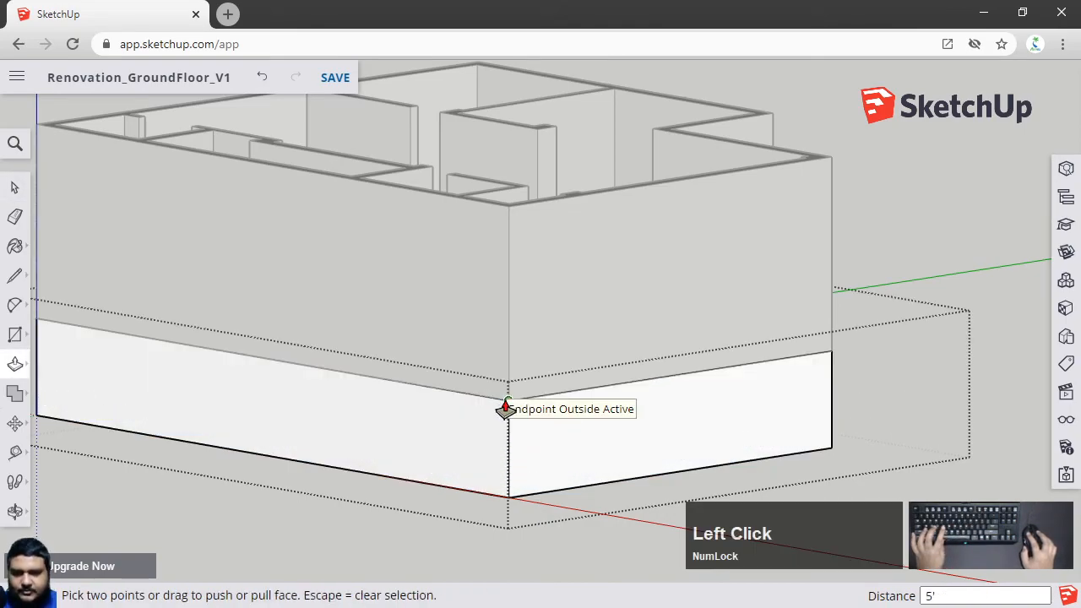
key("space")
left_click(904, 259)
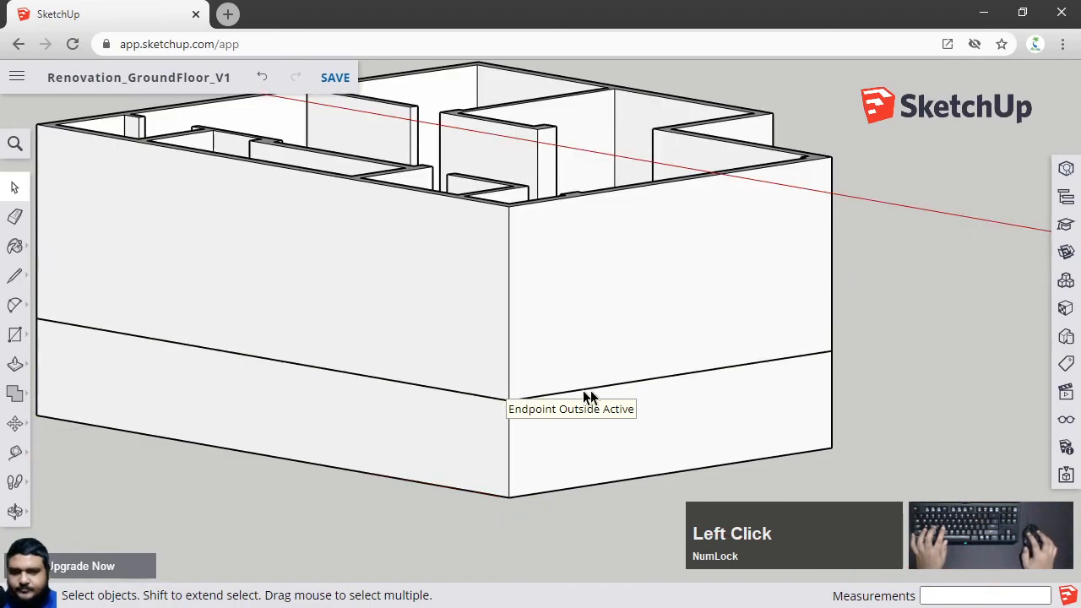
scroll(712, 398, "up", 3)
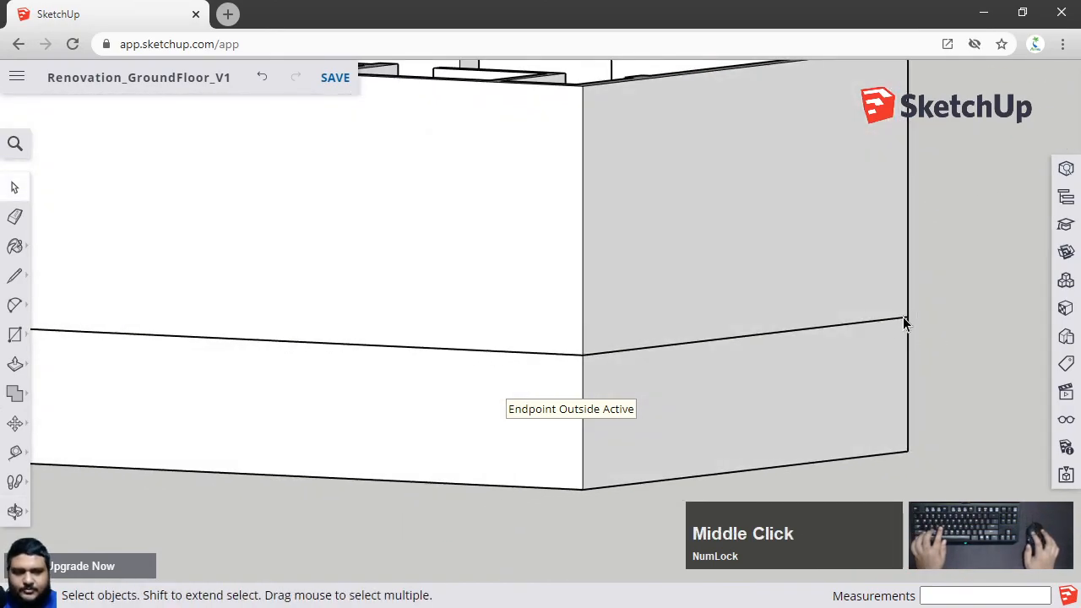